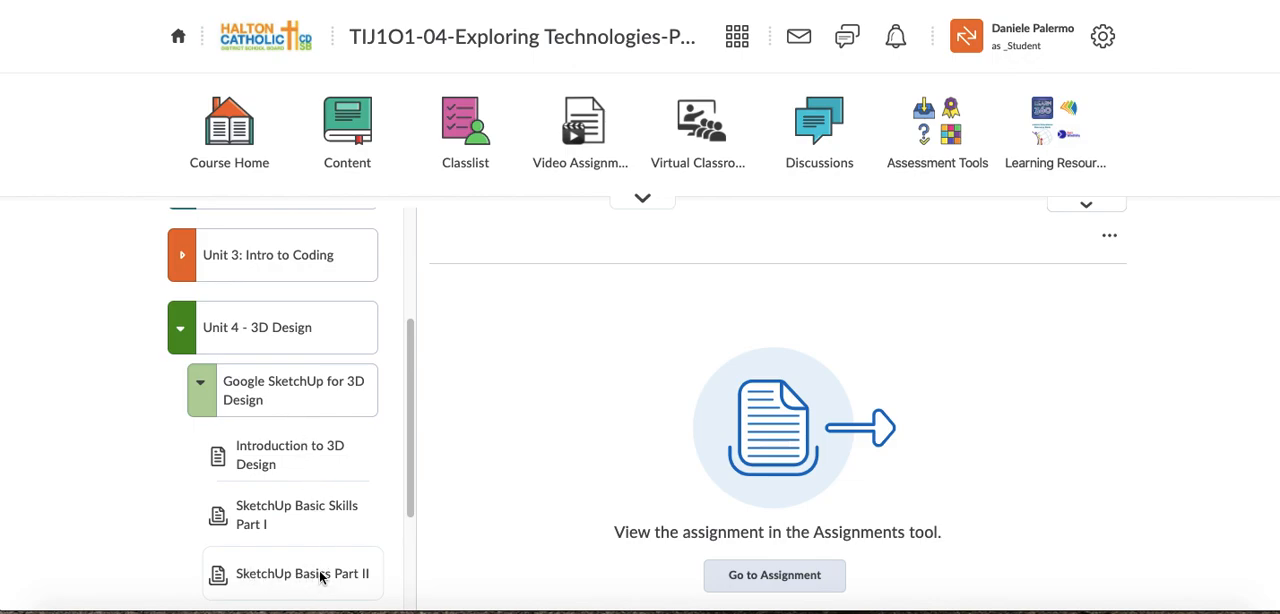
- Open the SketchUp Basics Part II assignment and read its list of tools and submission requirements
left_click(716, 577)
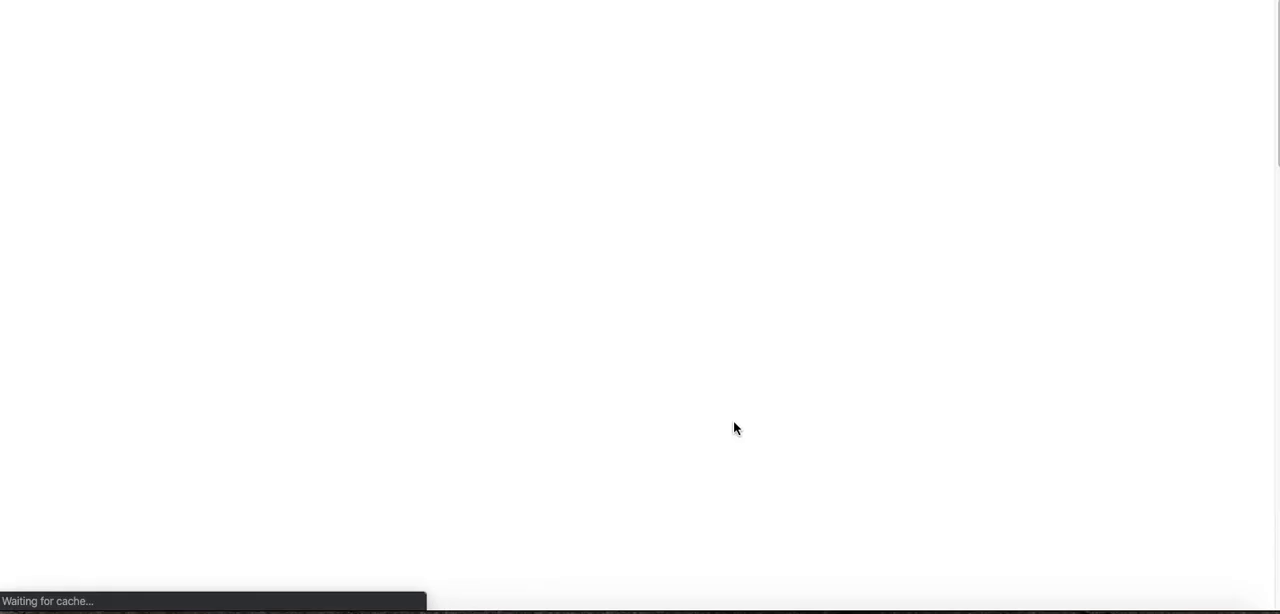
scroll(715, 428, "down", 5)
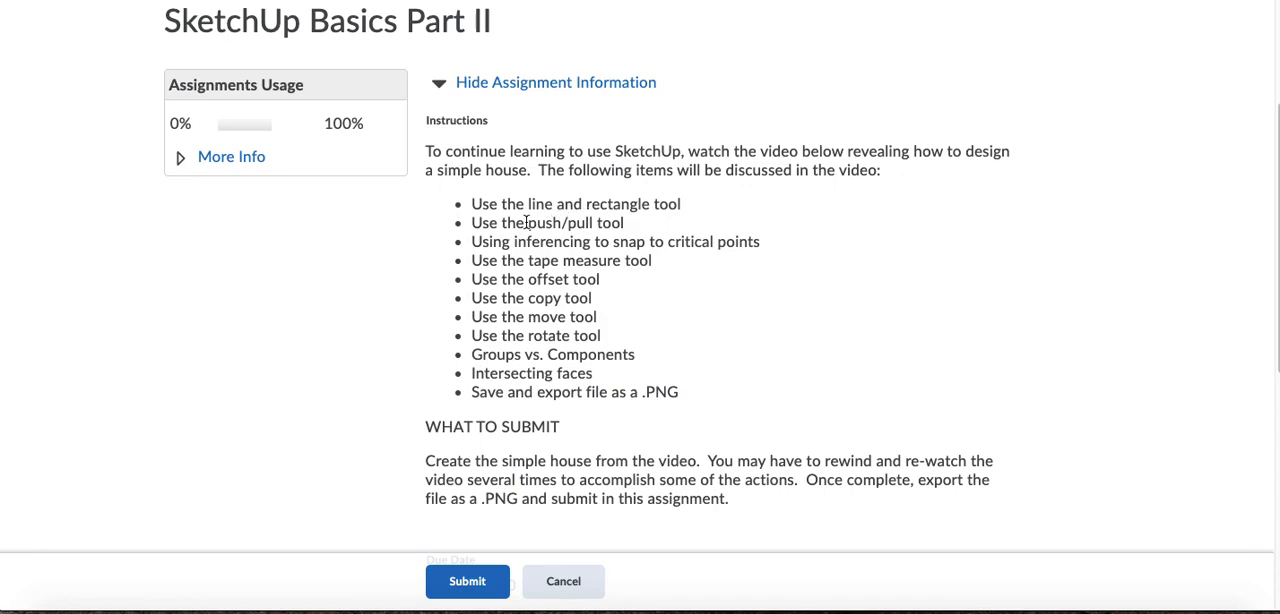
left_click_drag(523, 224, 641, 243)
left_click(637, 243)
left_click_drag(472, 355, 652, 360)
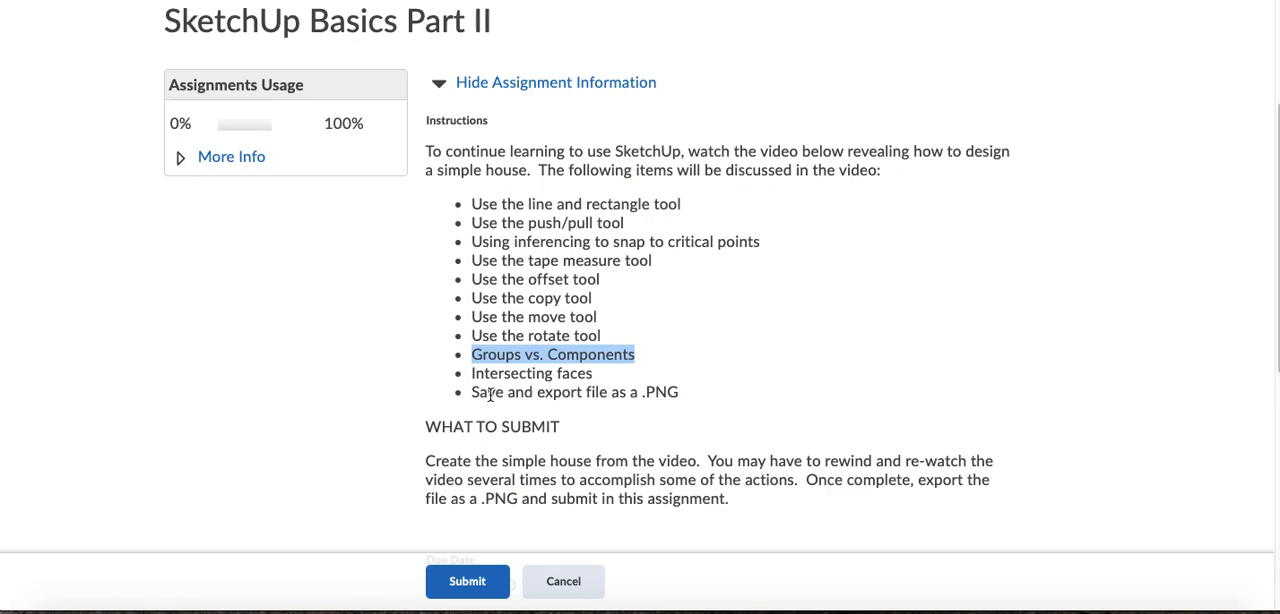
left_click_drag(472, 393, 676, 394)
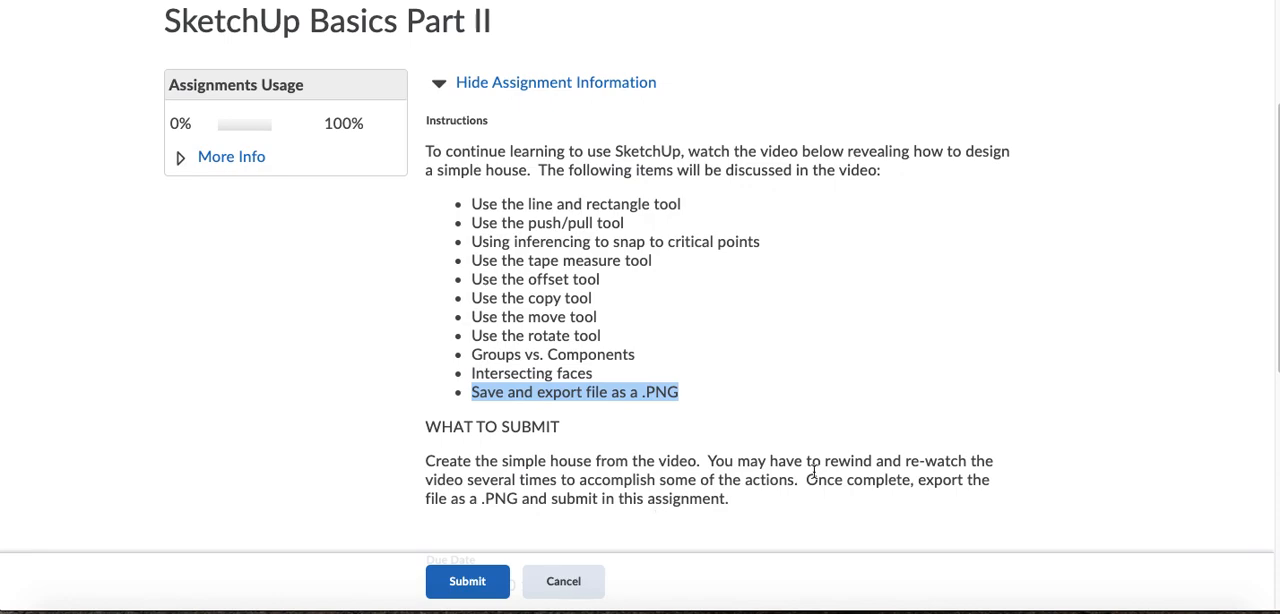
left_click_drag(806, 481, 993, 497)
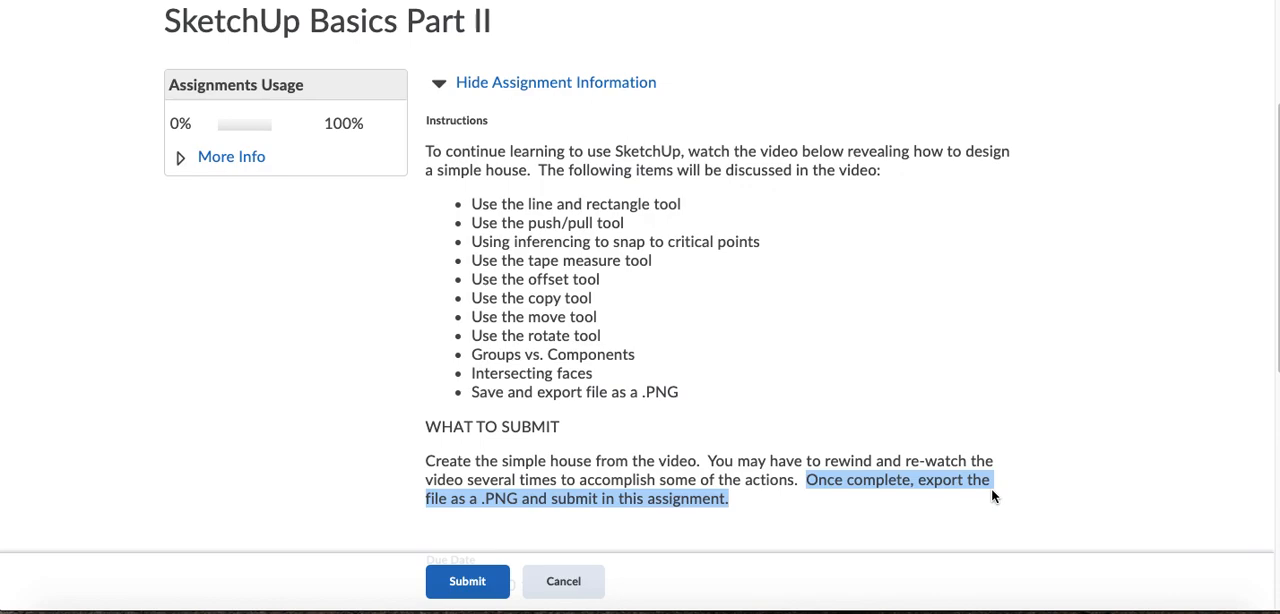
scroll(858, 420, "down", 3)
scroll(786, 435, "down", 7)
scroll(784, 435, "up", 15)
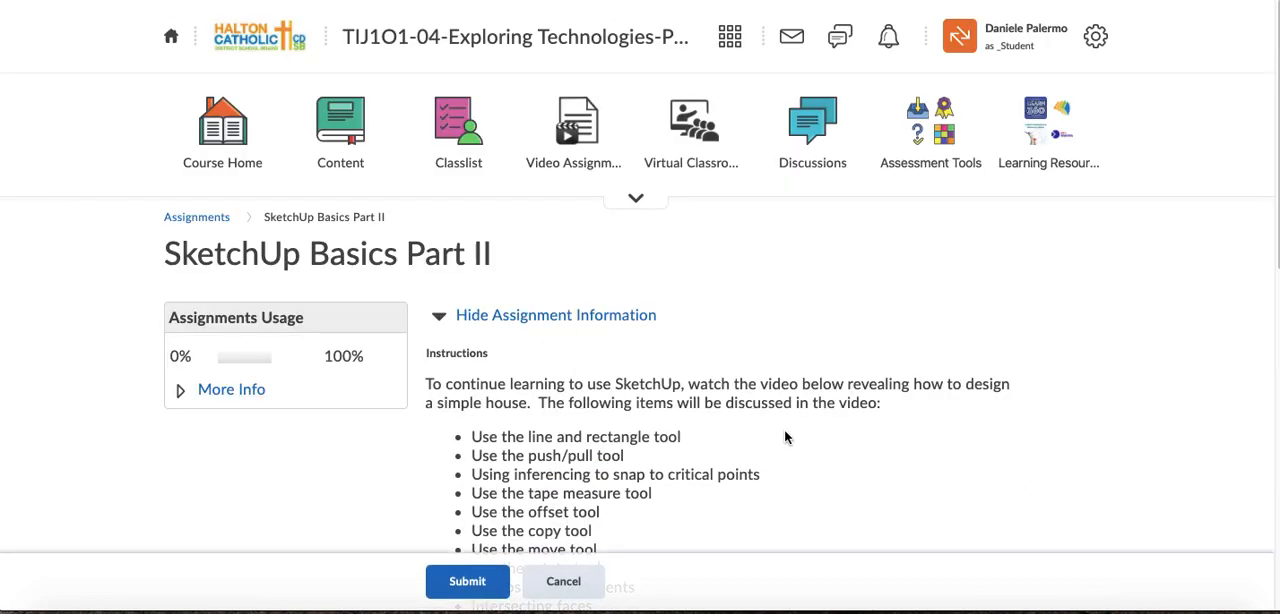
scroll(760, 430, "down", 8)
scroll(760, 432, "up", 8)
- Switch to the SketchUp website and launch SketchUp For Web from the account's My Apps page, accepting the cookies
left_click(627, 1)
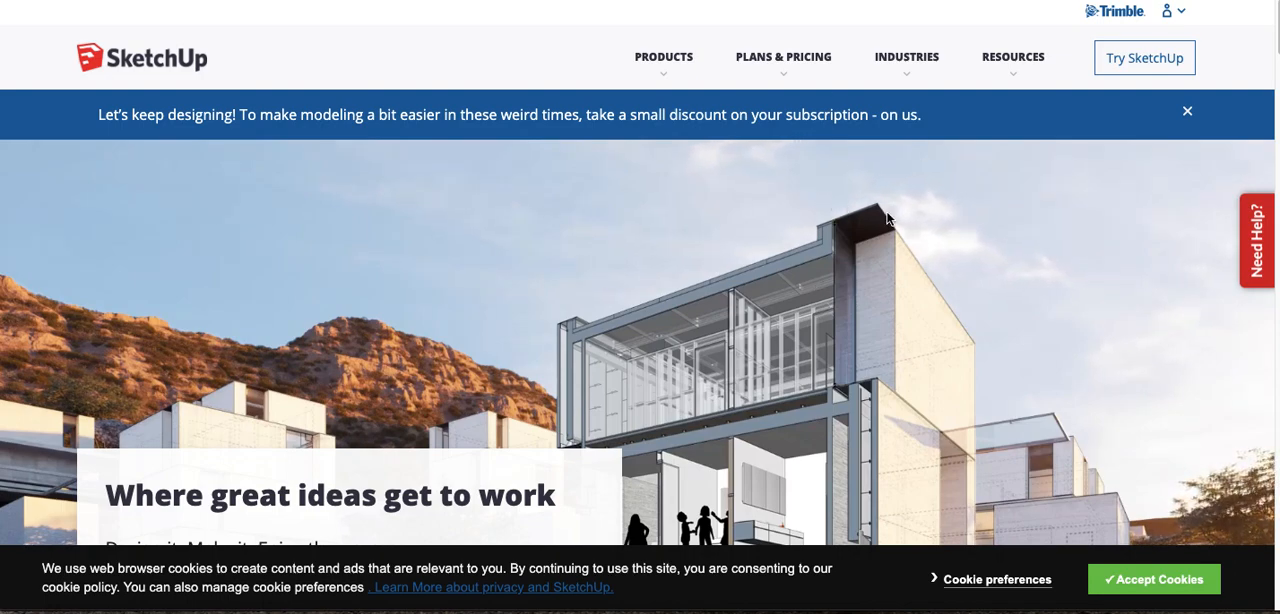
left_click(1181, 18)
left_click(960, 125)
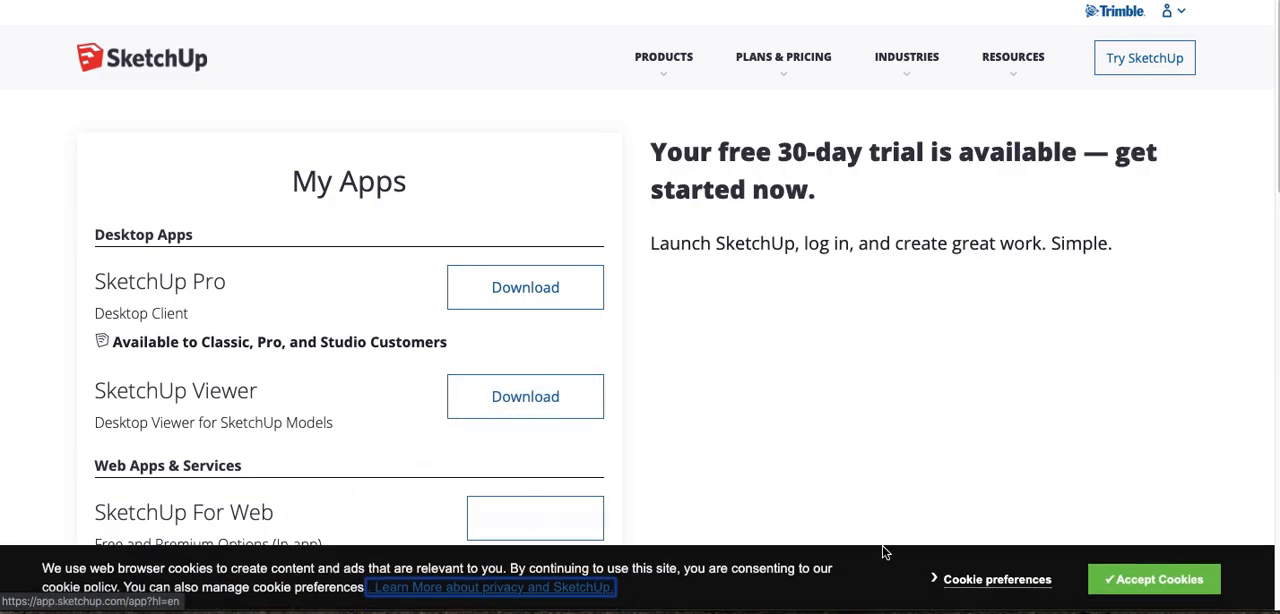
left_click(1134, 584)
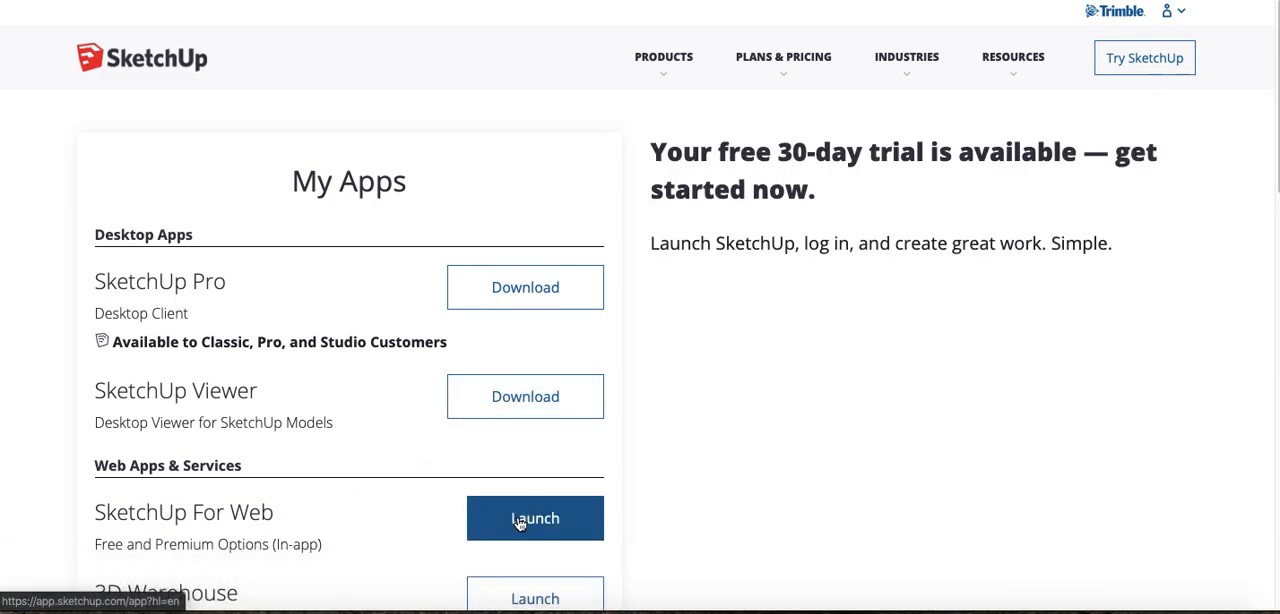
left_click(524, 522)
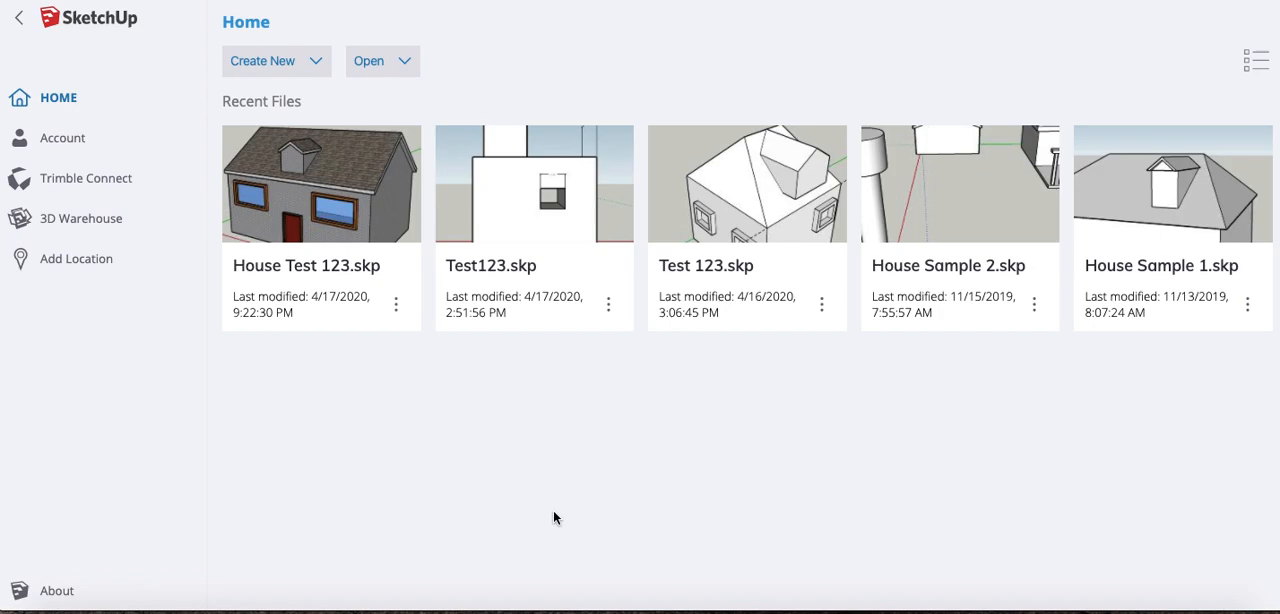
- Open the House Test 123 model and examine the finished house from its front and both sides
left_click(335, 180)
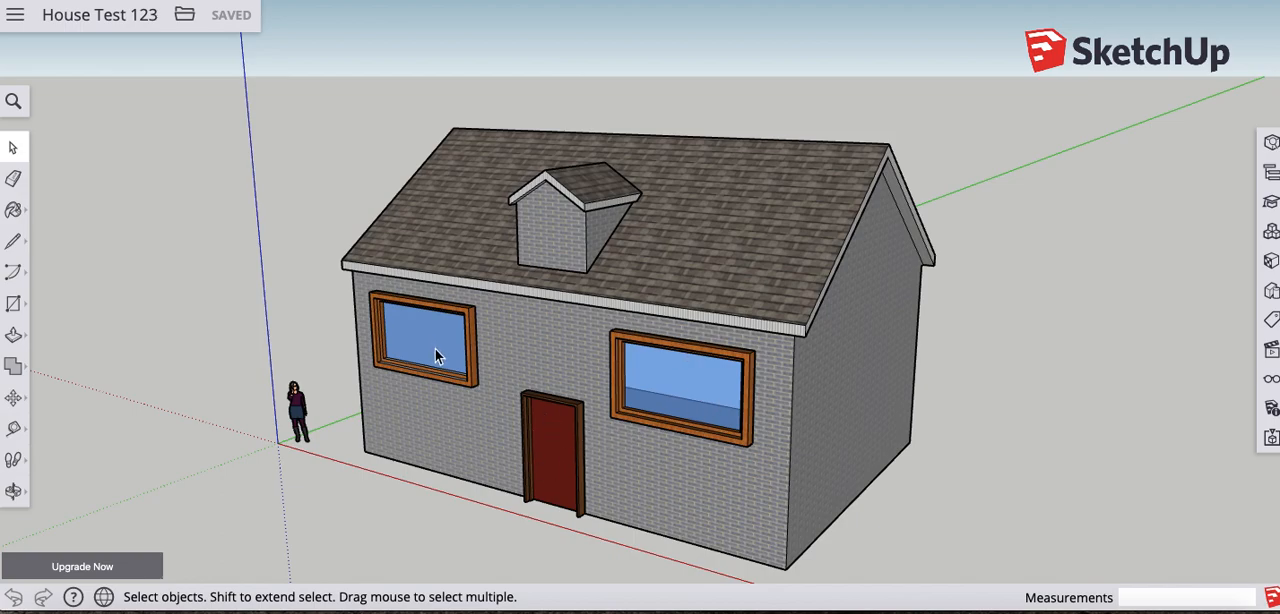
scroll(455, 393, "up", 3)
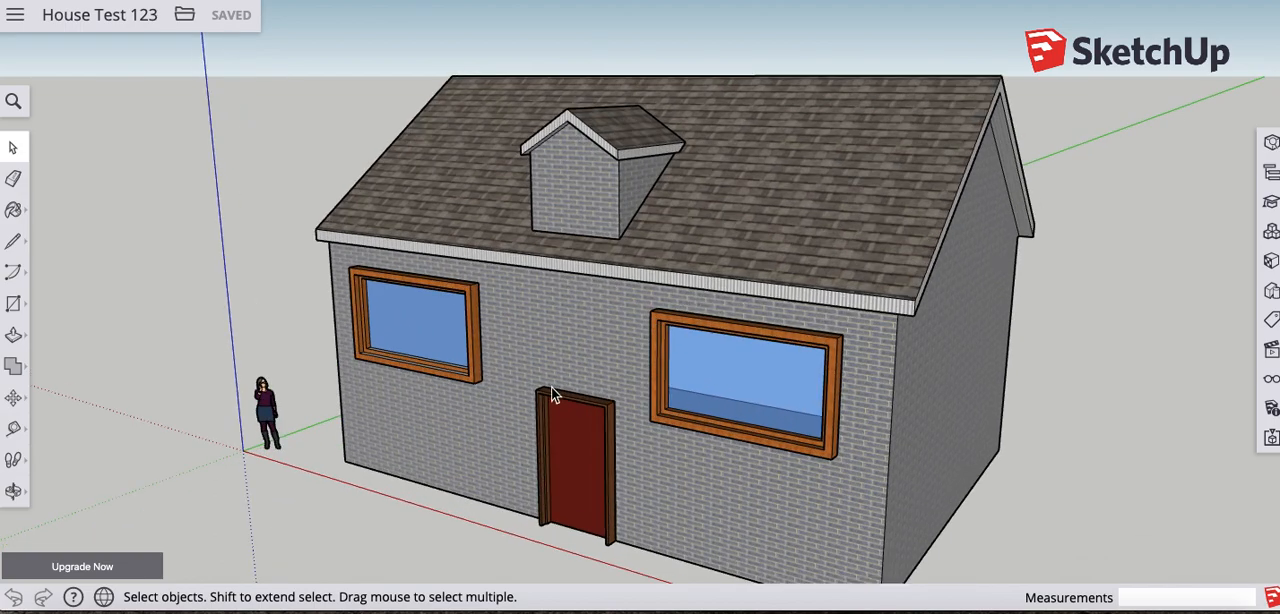
middle_click_drag(468, 408, 800, 427)
mouse_move(522, 428)
middle_mouse_down()
mouse_move(621, 415)
mouse_move(770, 430)
middle_mouse_up()
middle_click_drag(491, 420, 723, 420)
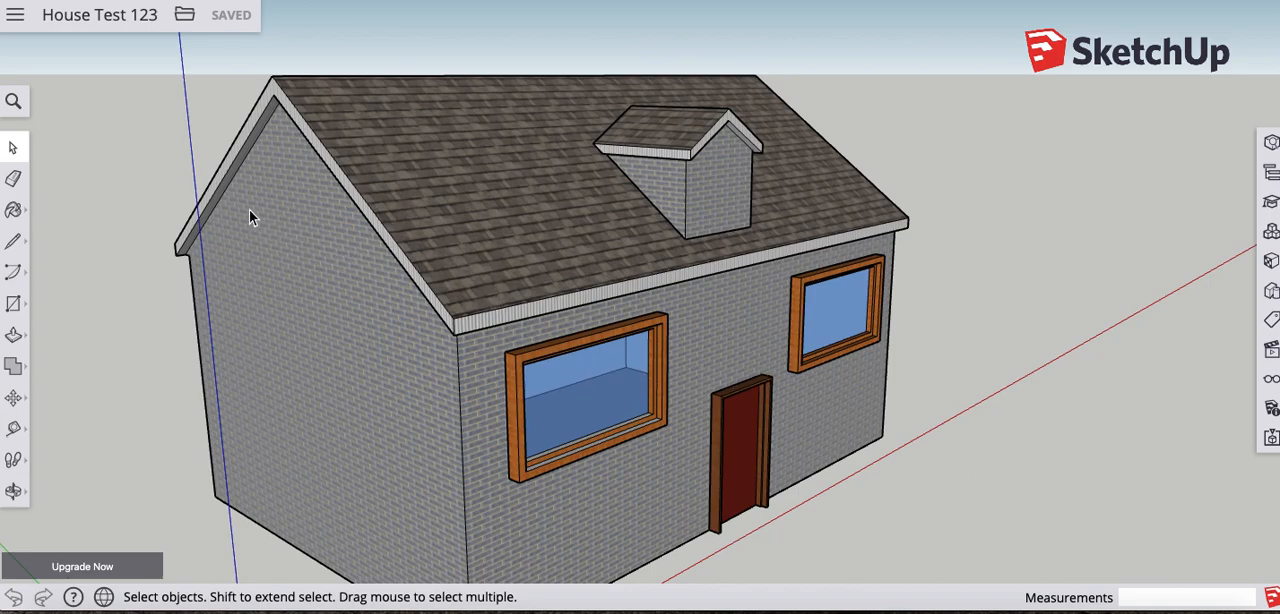
left_click(12, 491)
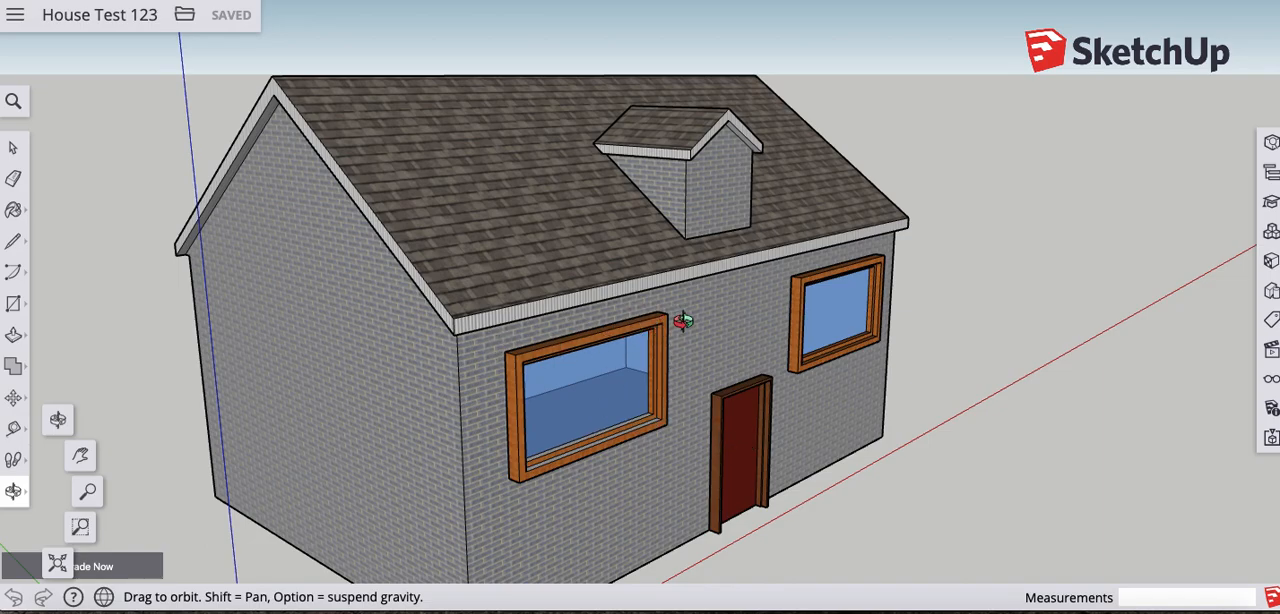
left_click_drag(853, 320, 321, 301)
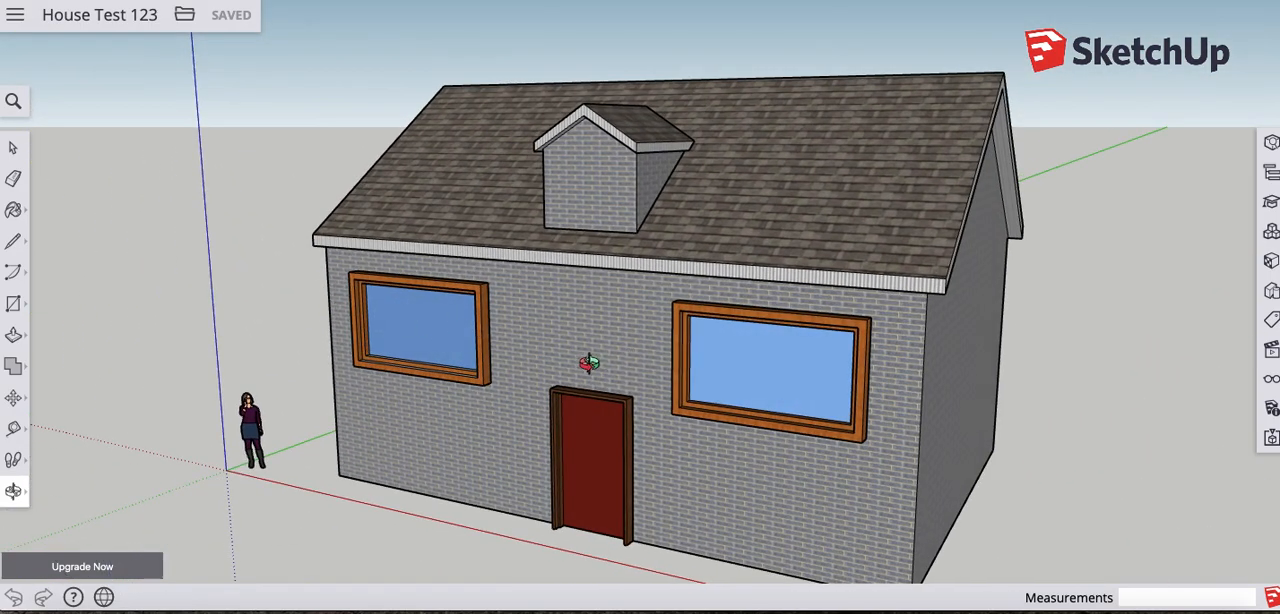
scroll(606, 355, "down", 3)
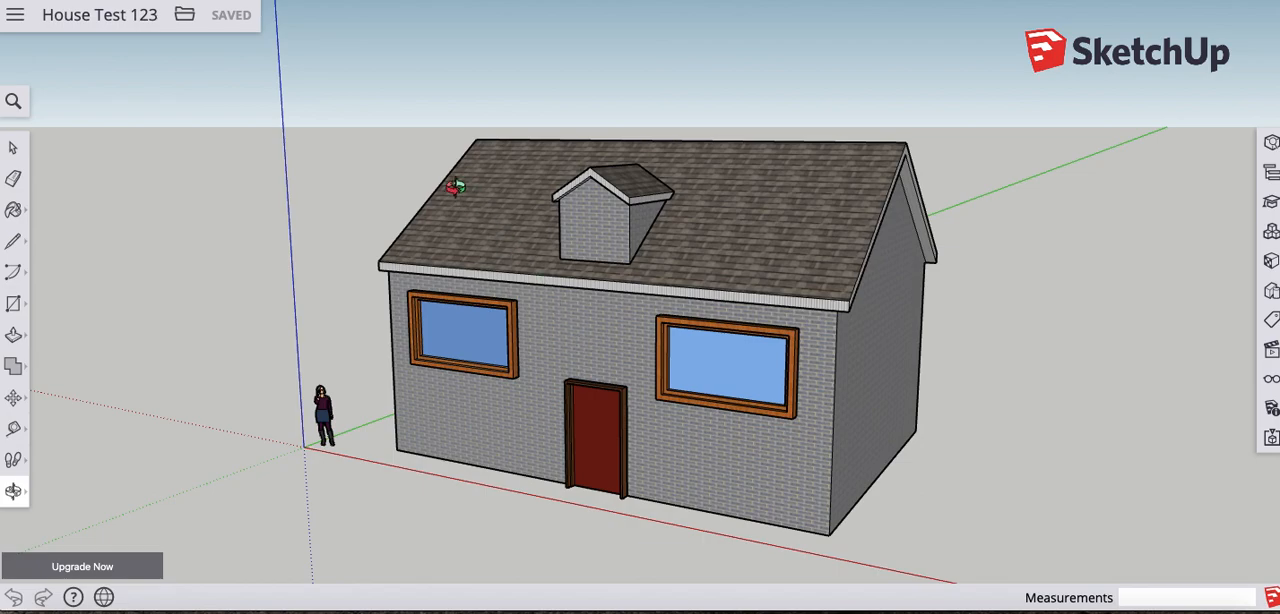
- Create a new model from the Simple Template - Feet and Inches
left_click(185, 16)
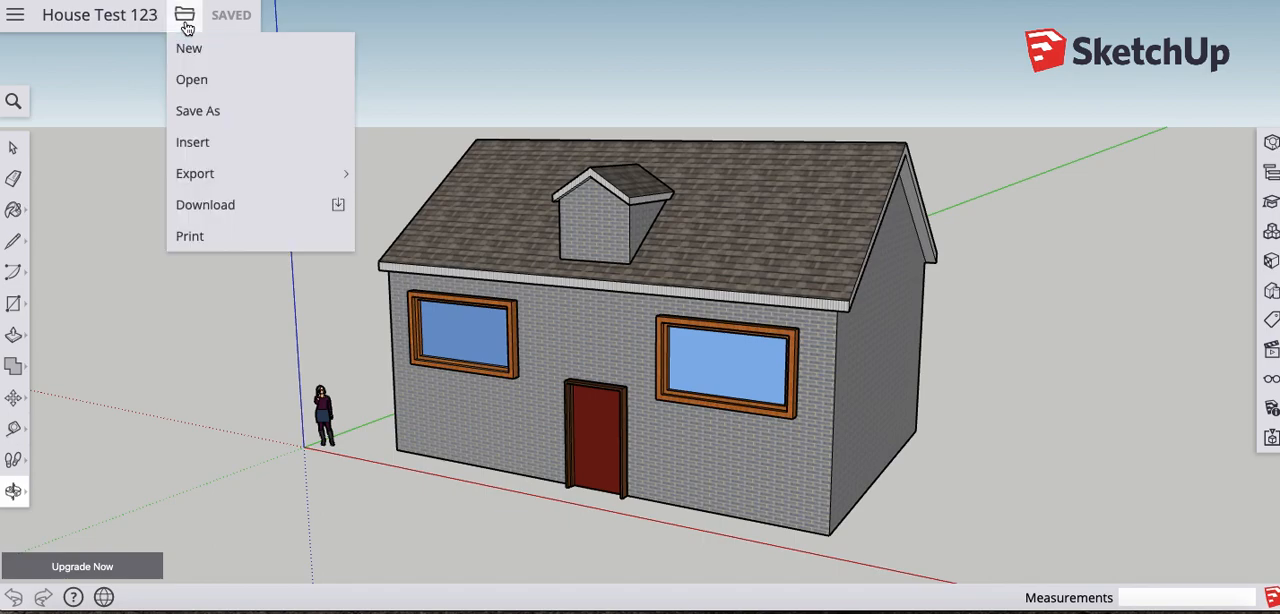
left_click(209, 88)
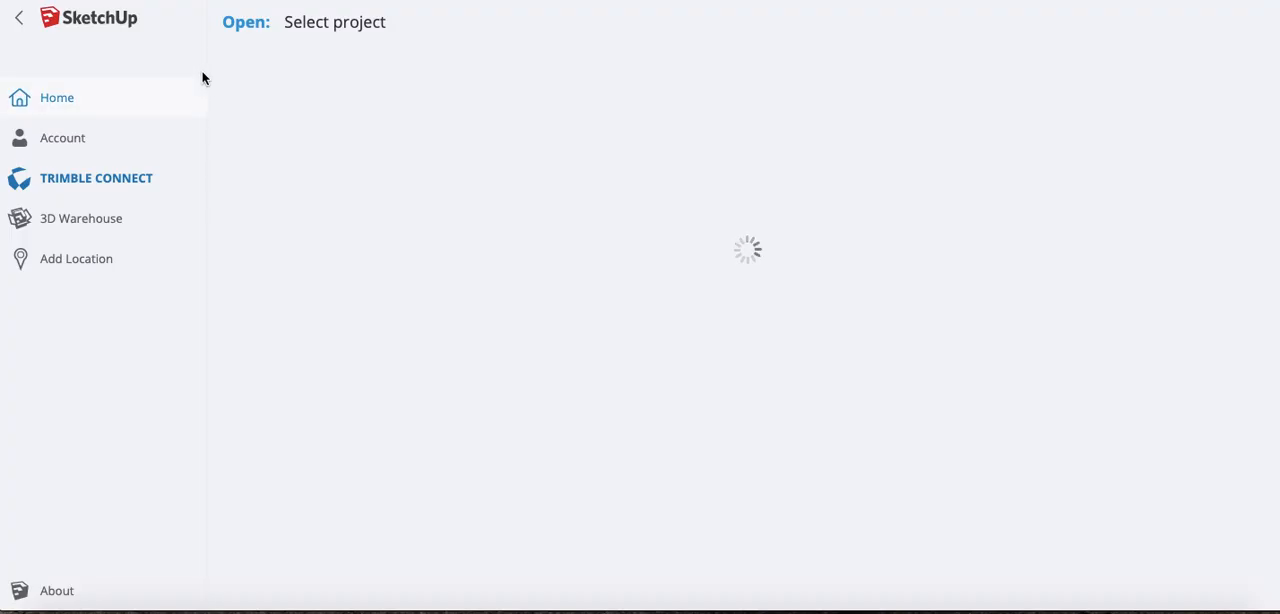
left_click(79, 97)
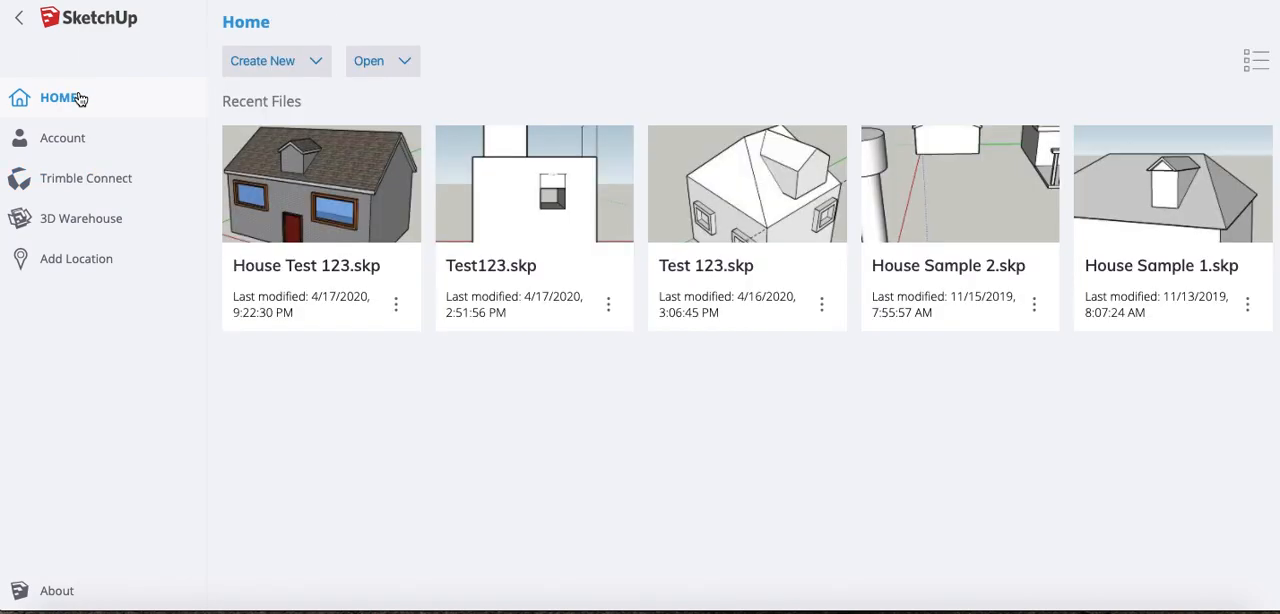
left_click(279, 66)
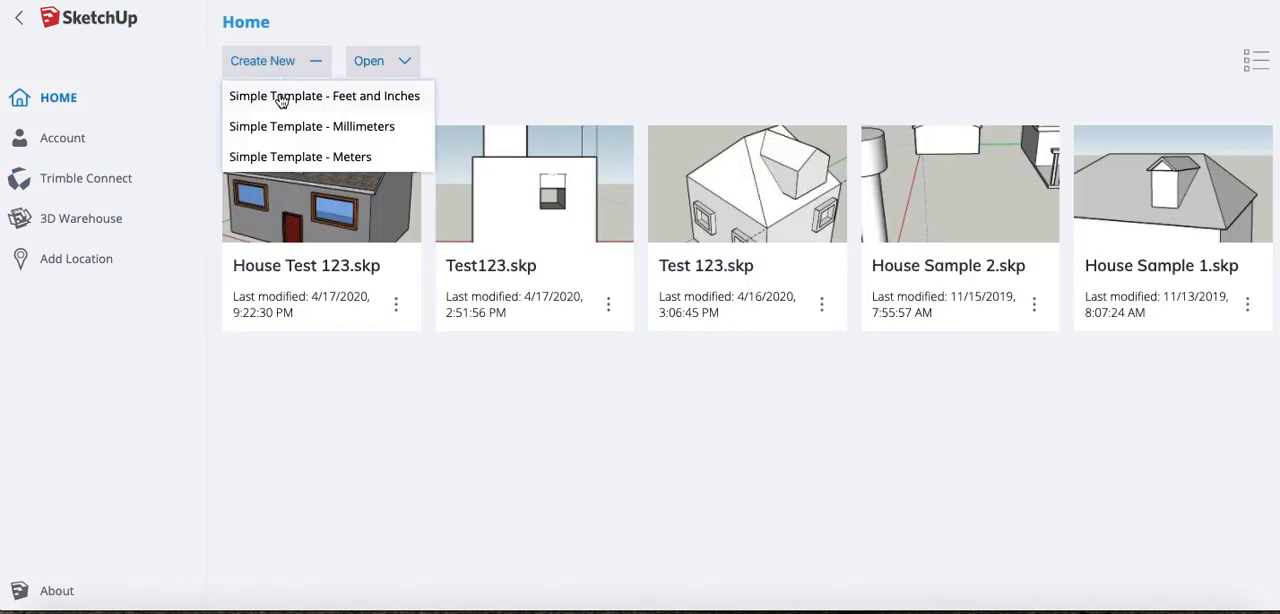
left_click(282, 97)
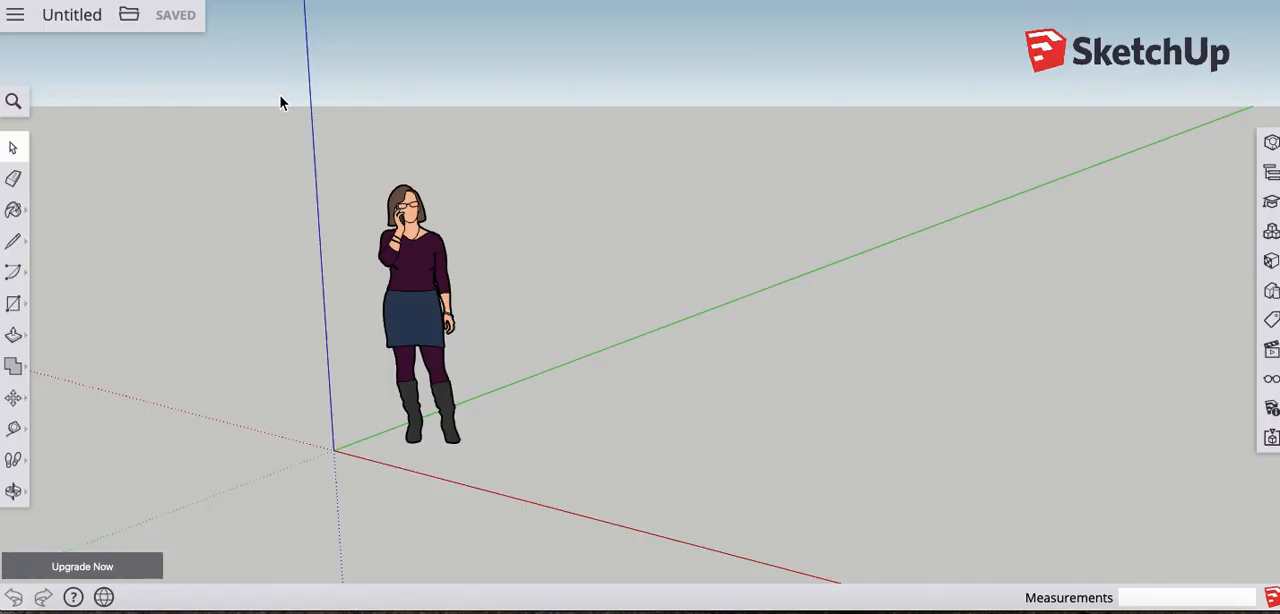
- Examine the scale figure and axes of the empty model from different distances and angles
scroll(632, 346, "up", 3)
scroll(630, 346, "down", 5)
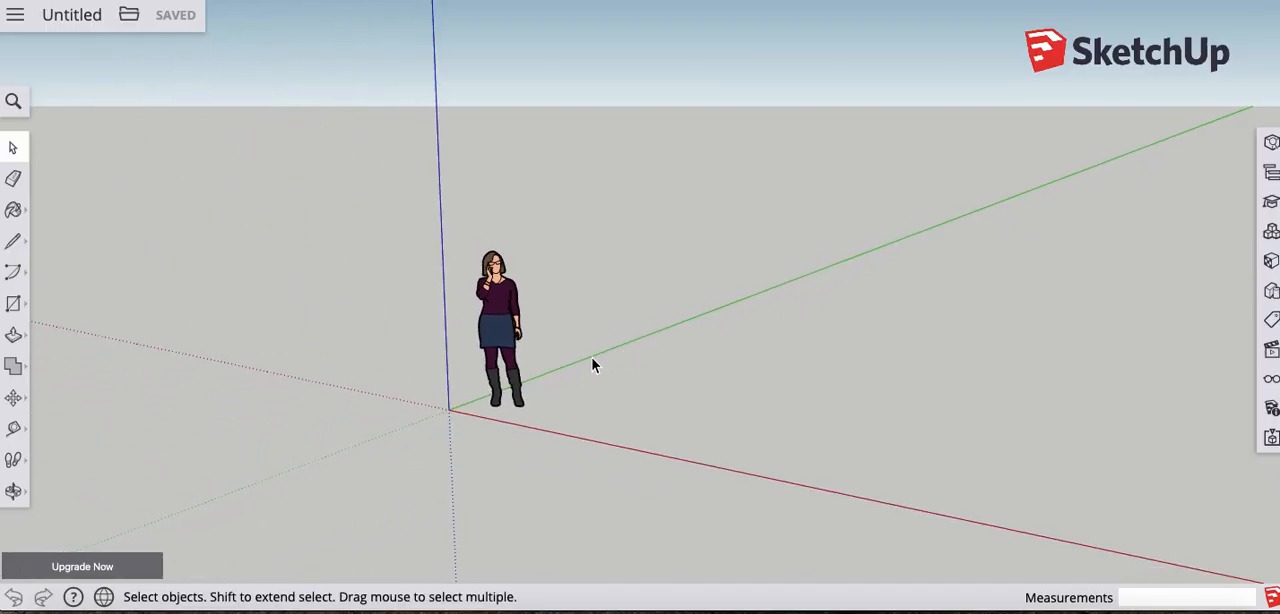
middle_click_drag(591, 364, 786, 391)
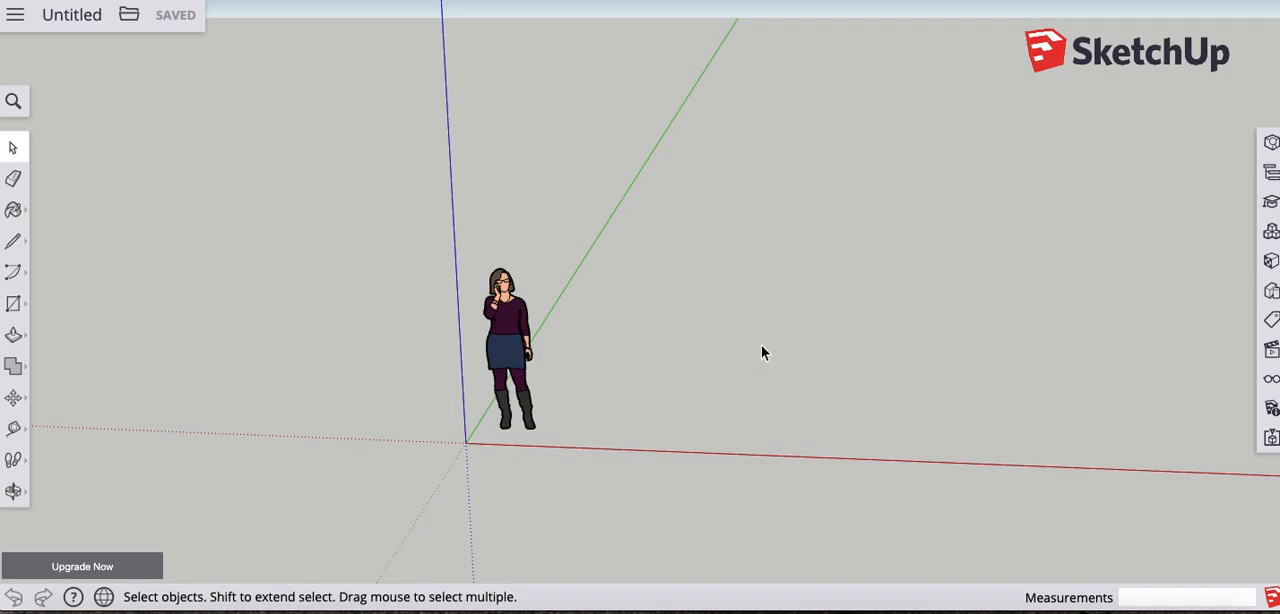
scroll(627, 365, "up", 3)
middle_click_drag(655, 382, 872, 354)
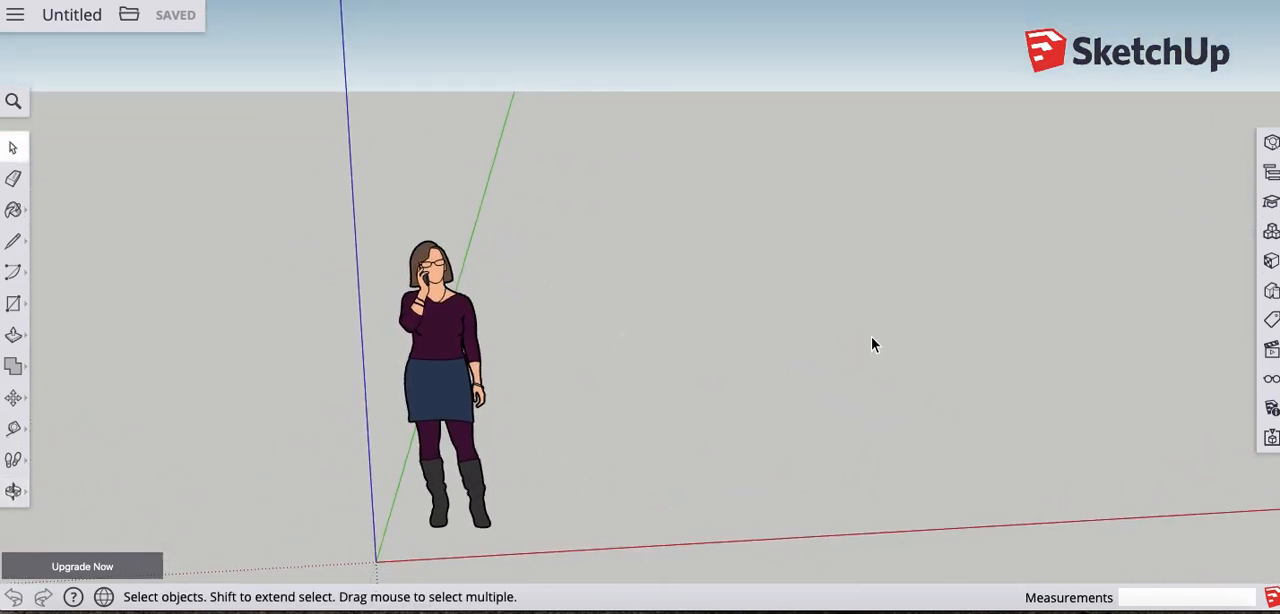
scroll(871, 340, "down", 1)
scroll(871, 340, "down", 2)
scroll(871, 340, "down", 1)
scroll(871, 340, "up", 2)
scroll(871, 340, "down", 2)
scroll(871, 340, "up", 2)
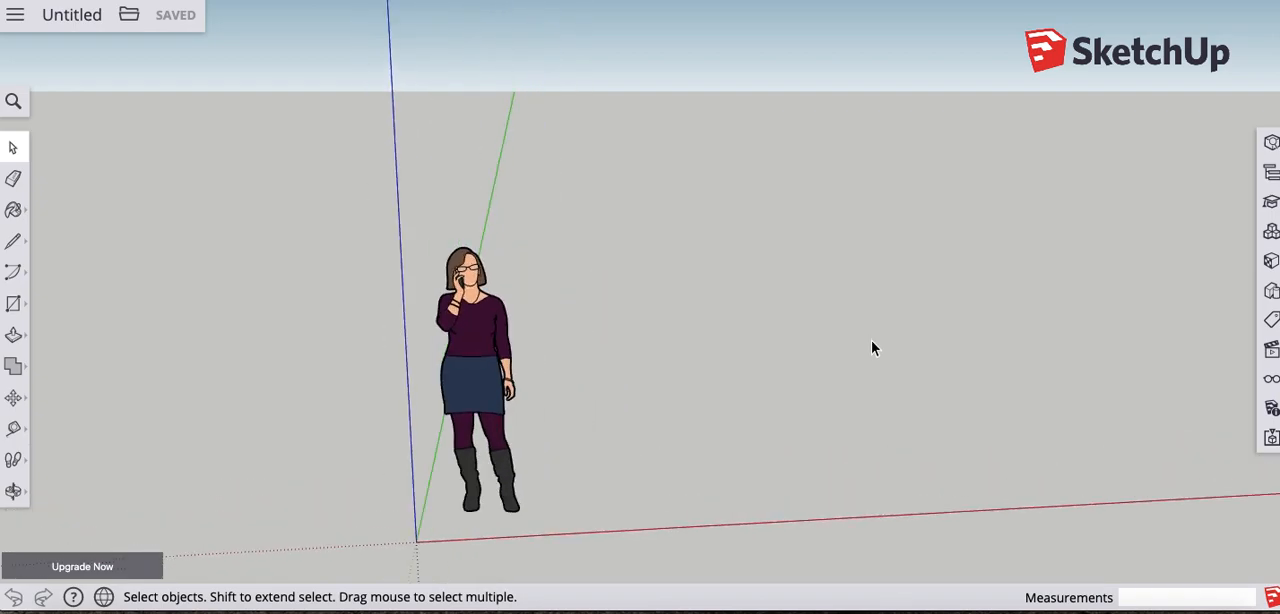
scroll(871, 342, "down", 2)
scroll(871, 342, "up", 2)
scroll(871, 344, "down", 2)
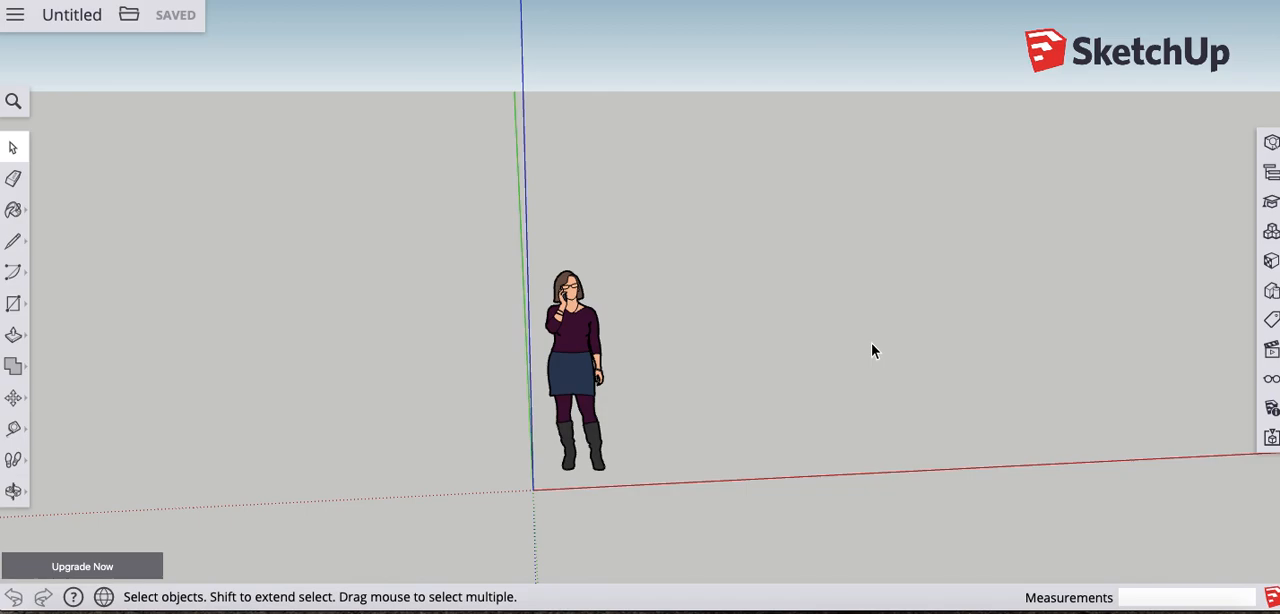
- Inspect the empty workspace around the scale figure with the Orbit tool, varying the viewing direction and distance
left_click(13, 490)
left_click(81, 455)
mouse_move(13, 488)
left_click(58, 420)
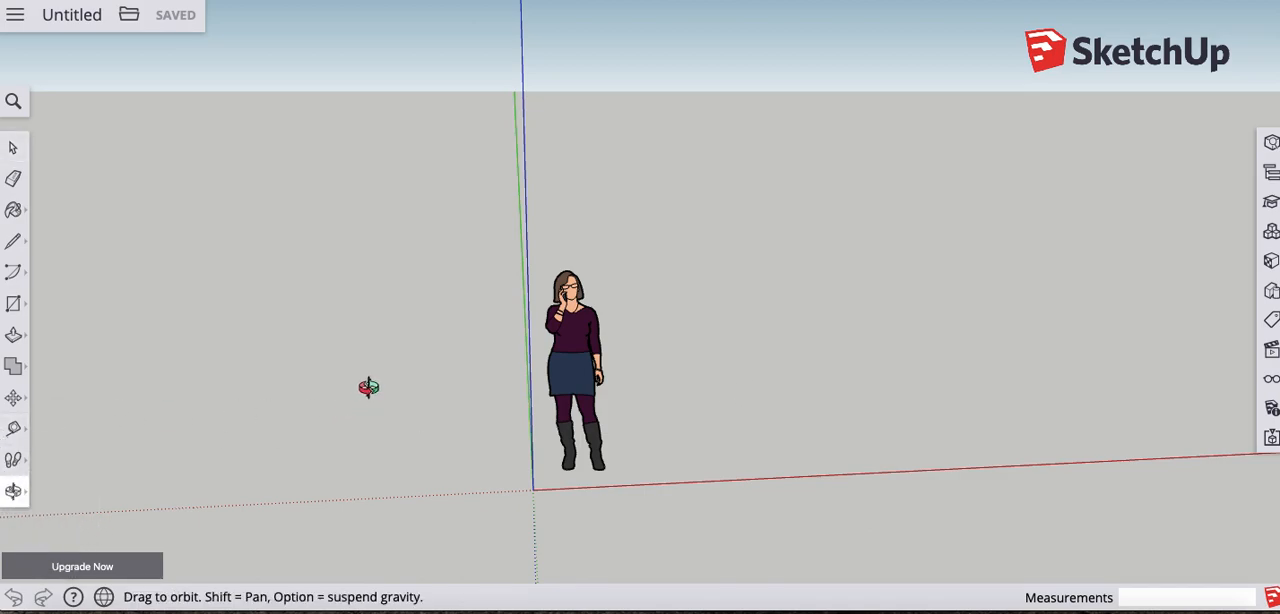
scroll(370, 389, "up", 3)
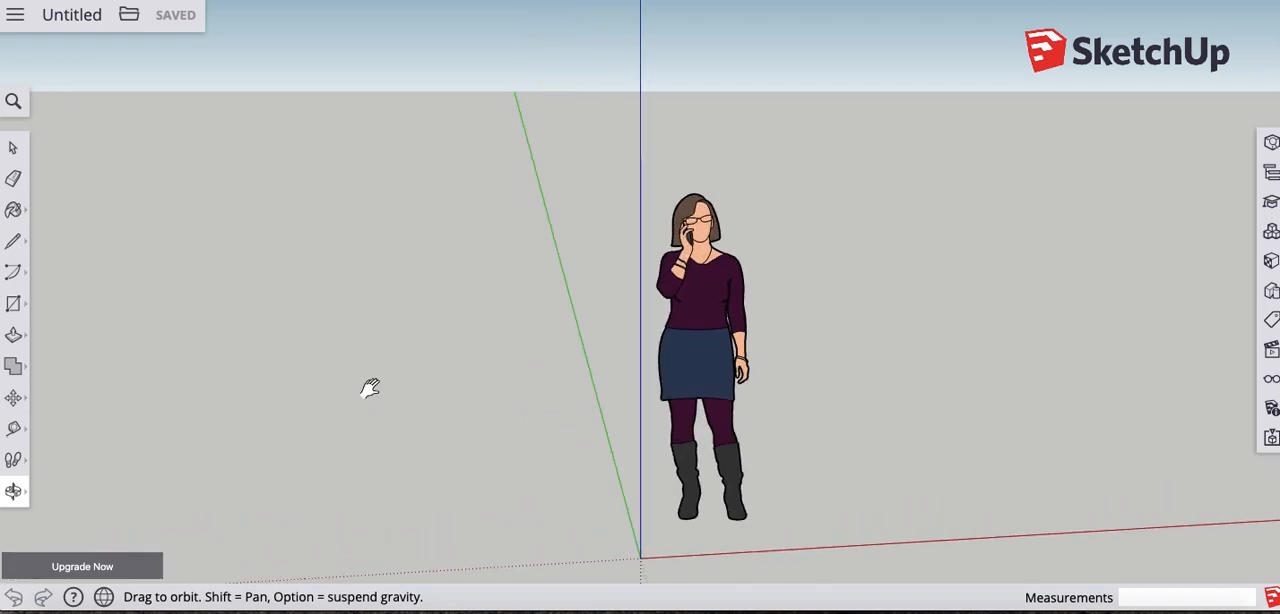
scroll(748, 375, "up", 1)
scroll(748, 375, "down", 2)
scroll(789, 391, "up", 1)
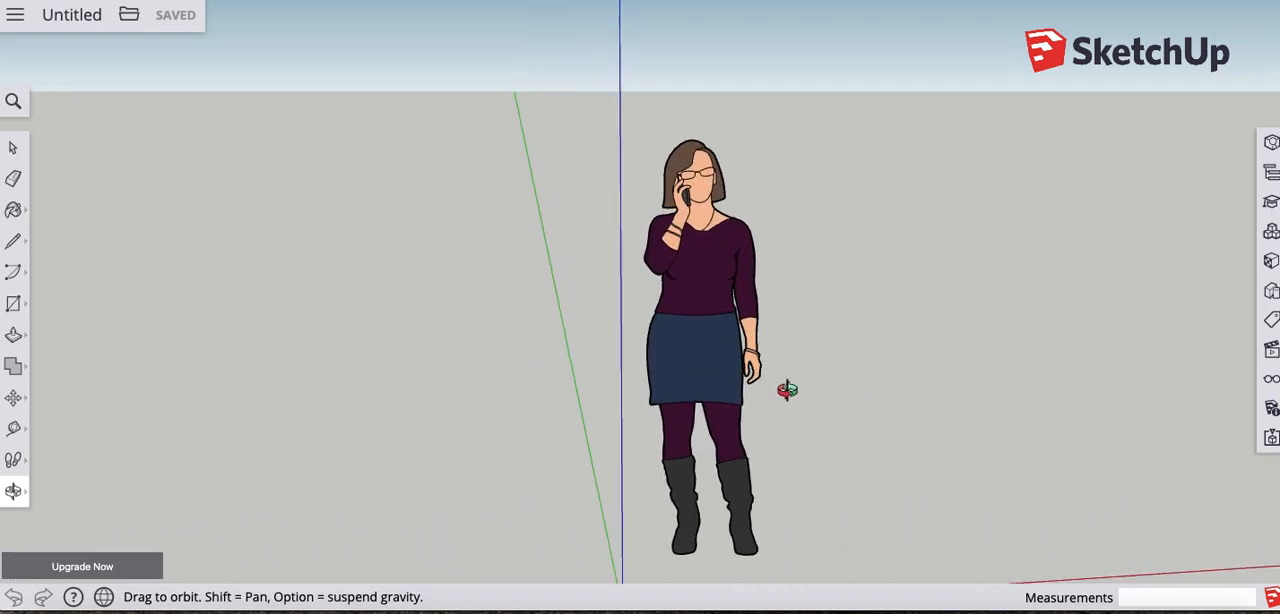
scroll(831, 391, "down", 2)
scroll(824, 404, "down", 1)
scroll(868, 248, "down", 3)
middle_click_drag(889, 293, 475, 270, "shift")
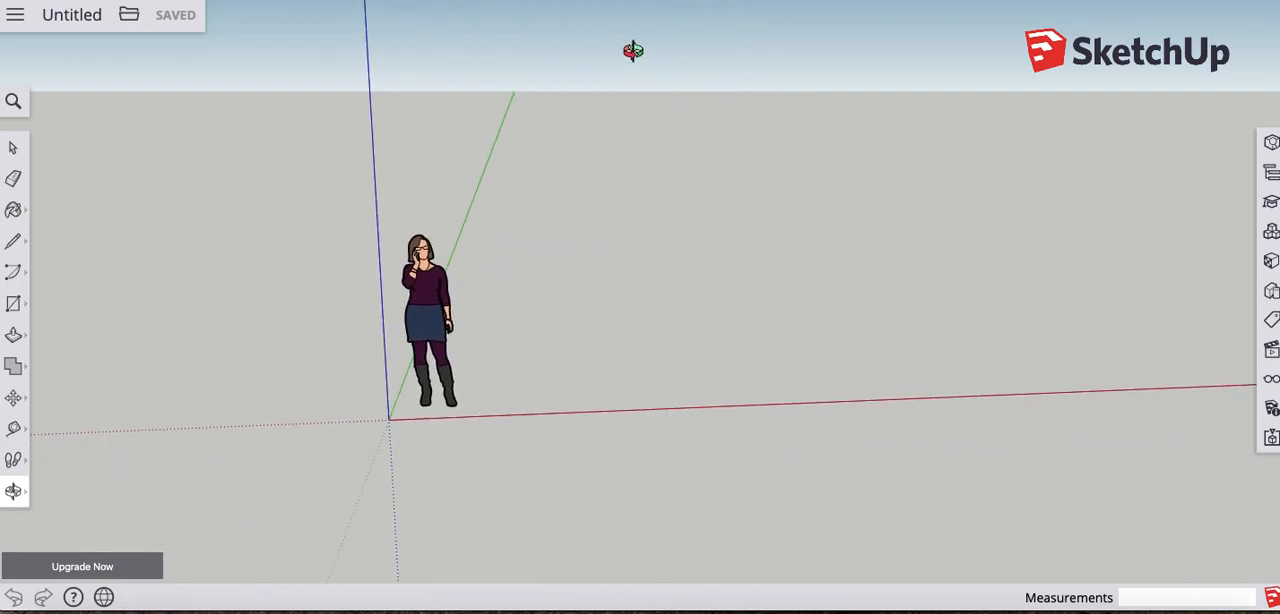
scroll(690, 225, "up", 1)
scroll(680, 231, "up", 1)
scroll(677, 250, "down", 2)
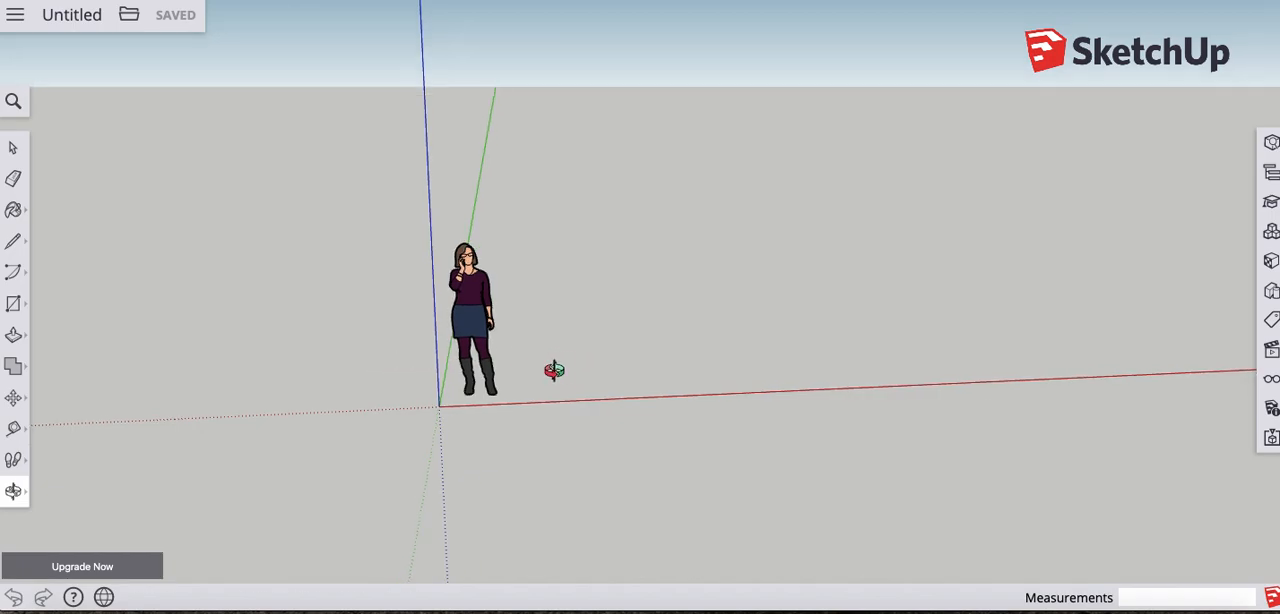
left_click_drag(374, 286, 364, 396)
left_click_drag(696, 375, 486, 337)
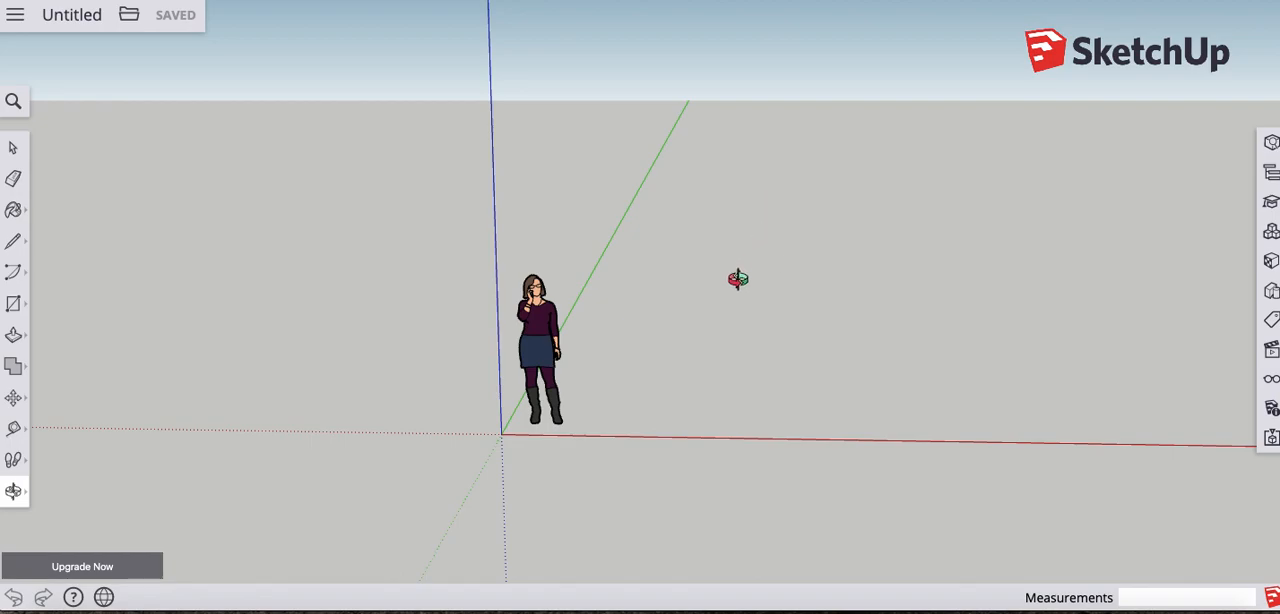
- Draw a 35' by 25' rectangle on the ground beside the scale figure as the house footprint
left_click_drag(849, 357, 610, 354)
left_click_drag(717, 306, 750, 411)
left_click_drag(877, 371, 654, 369)
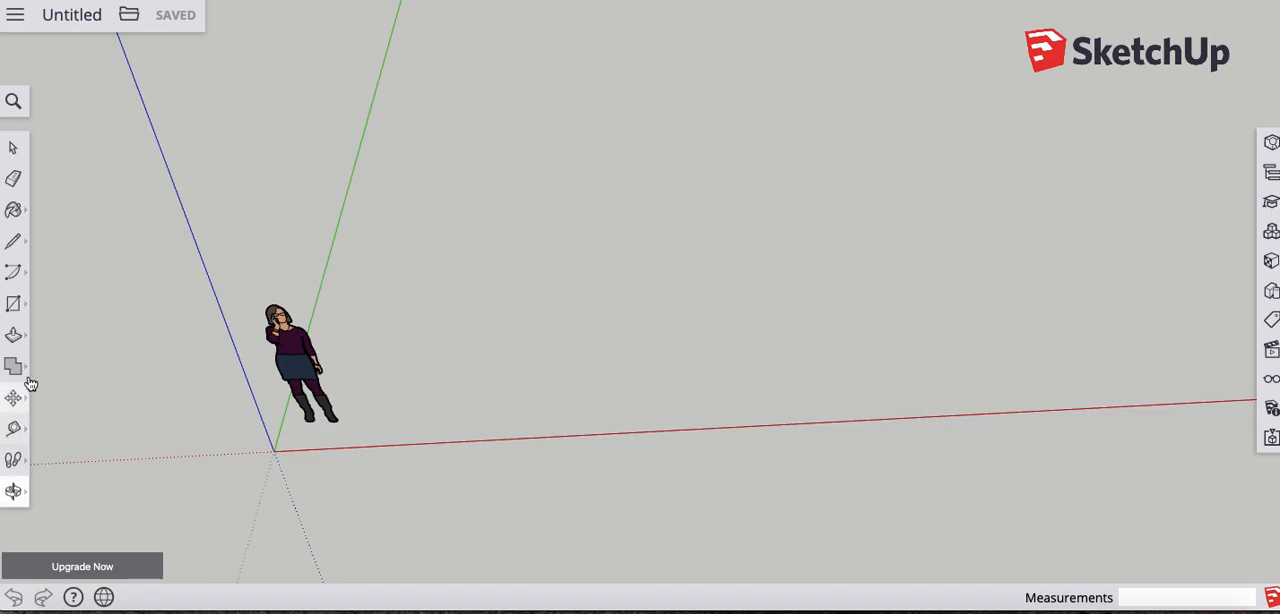
key("r")
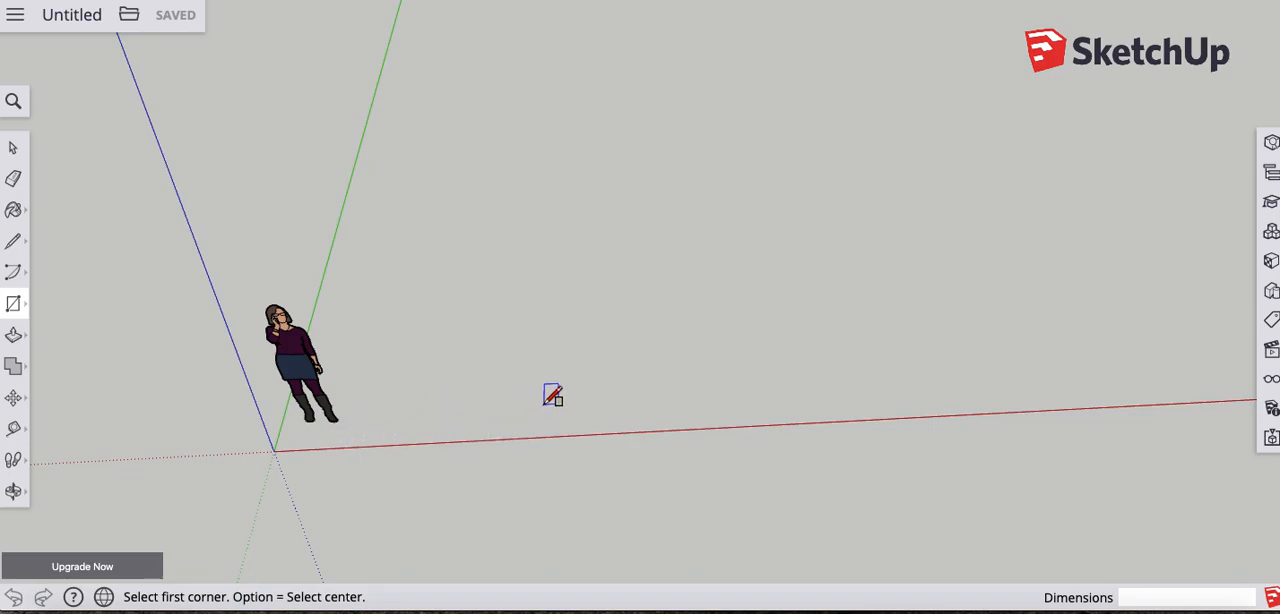
left_click(521, 425)
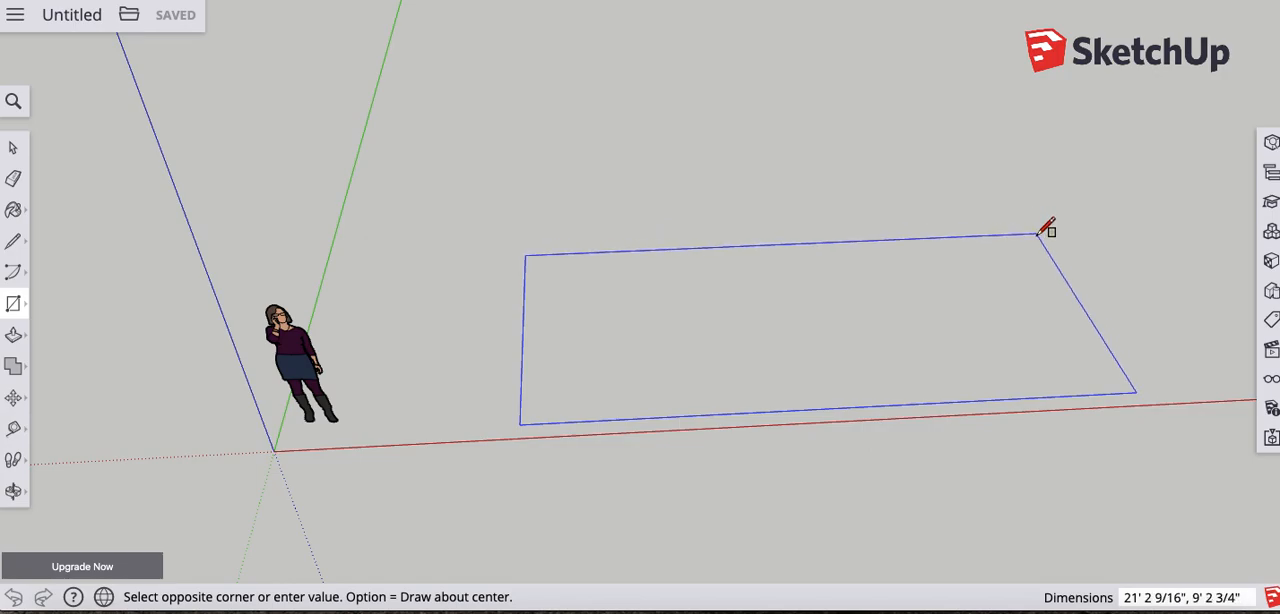
type("35',25")
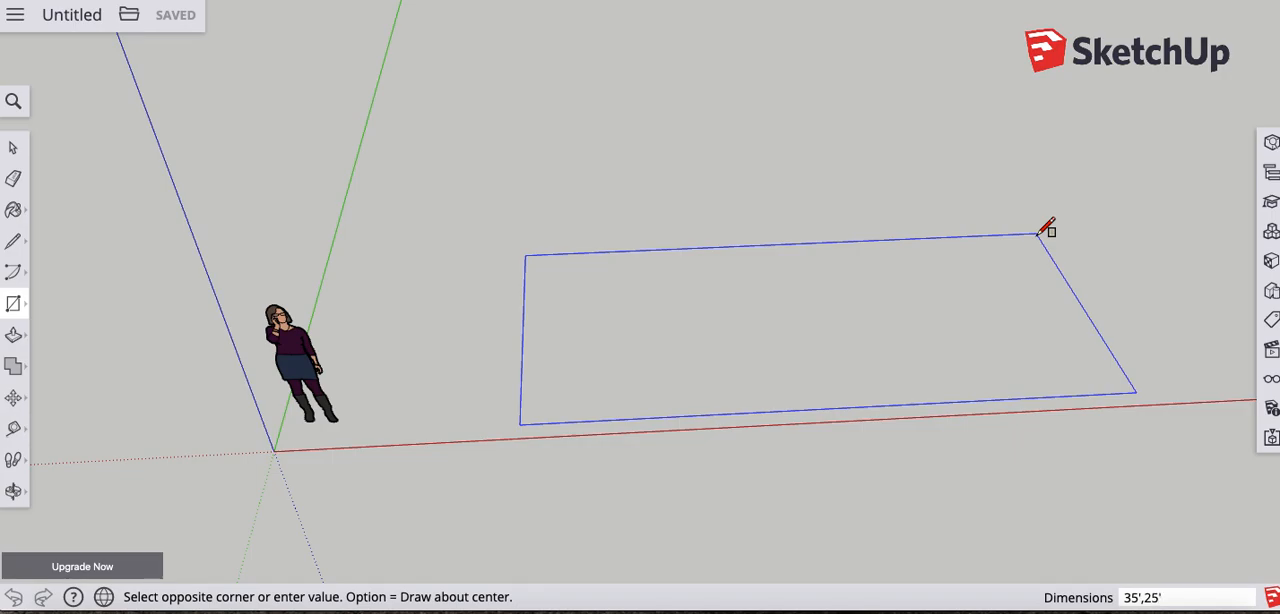
key("Return")
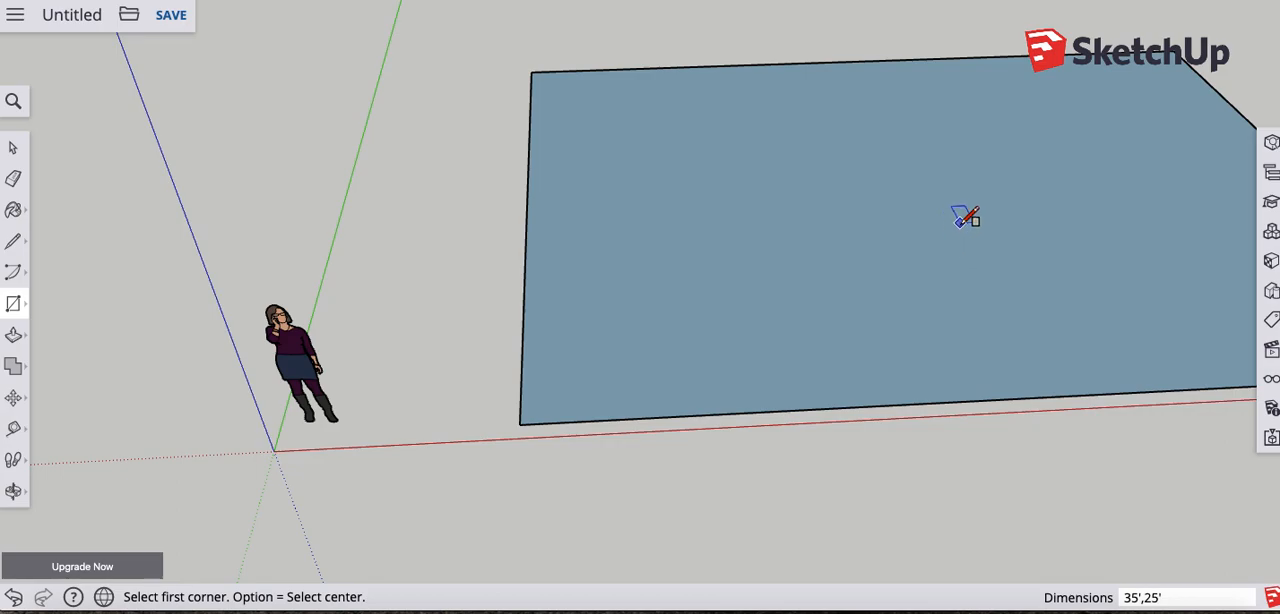
- Extrude the rectangular footprint upward 15' with Push/Pull to form the house walls
middle_click_drag(962, 218, 513, 205)
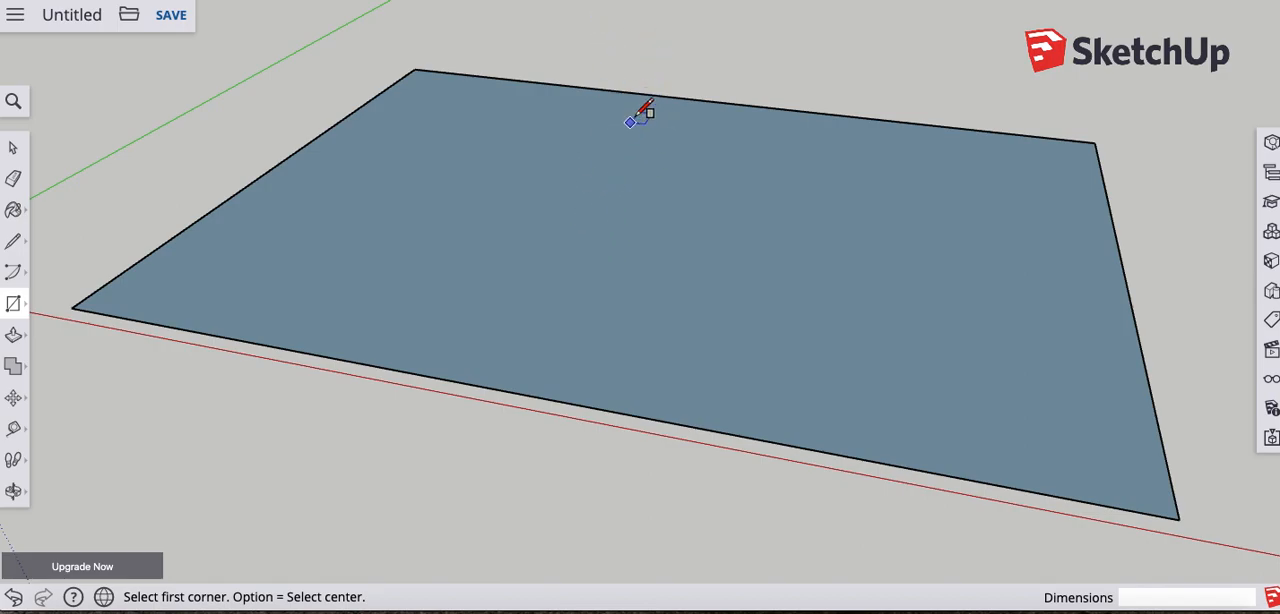
left_click(14, 336)
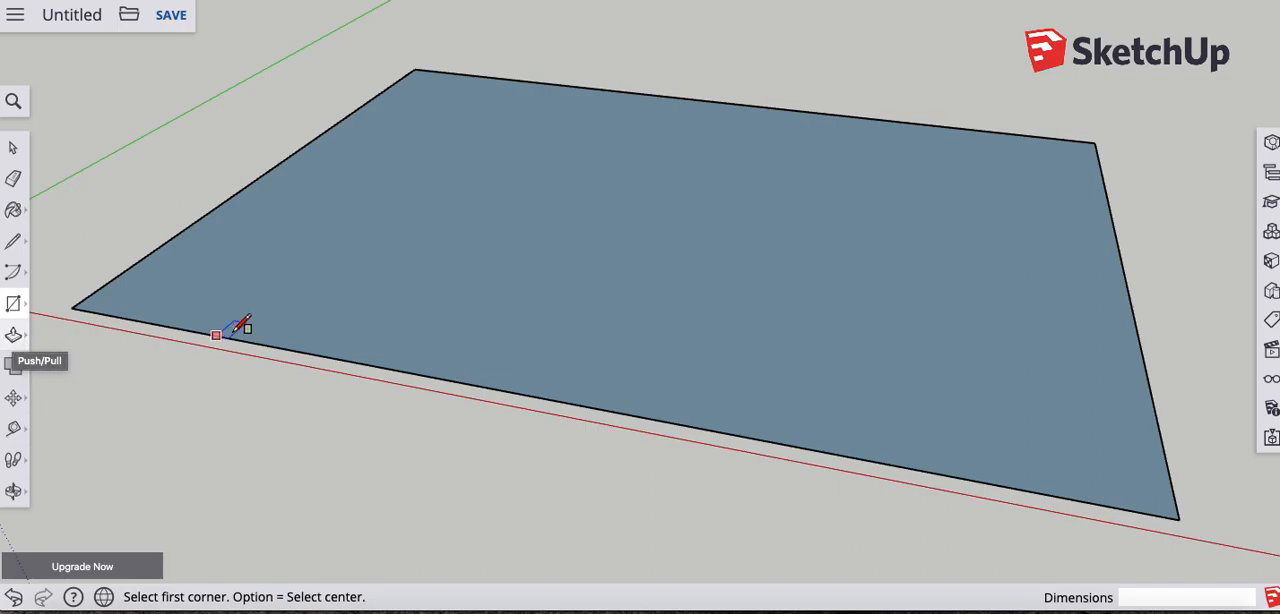
left_click_drag(400, 280, 444, 138)
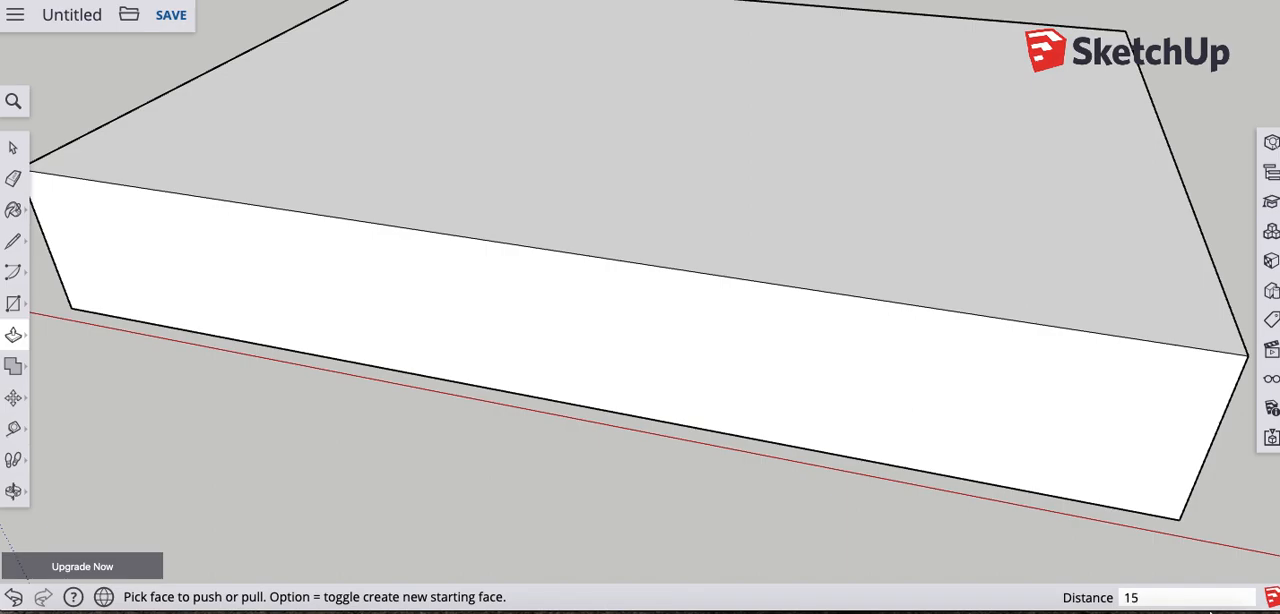
key("Return")
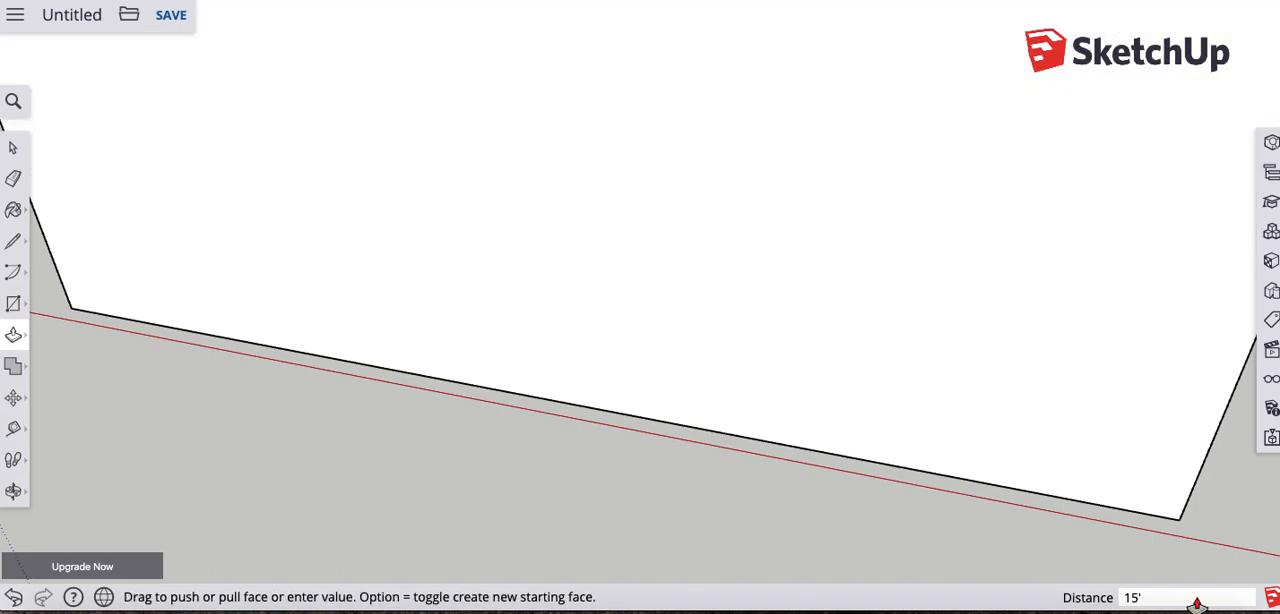
scroll(994, 414, "down", 5)
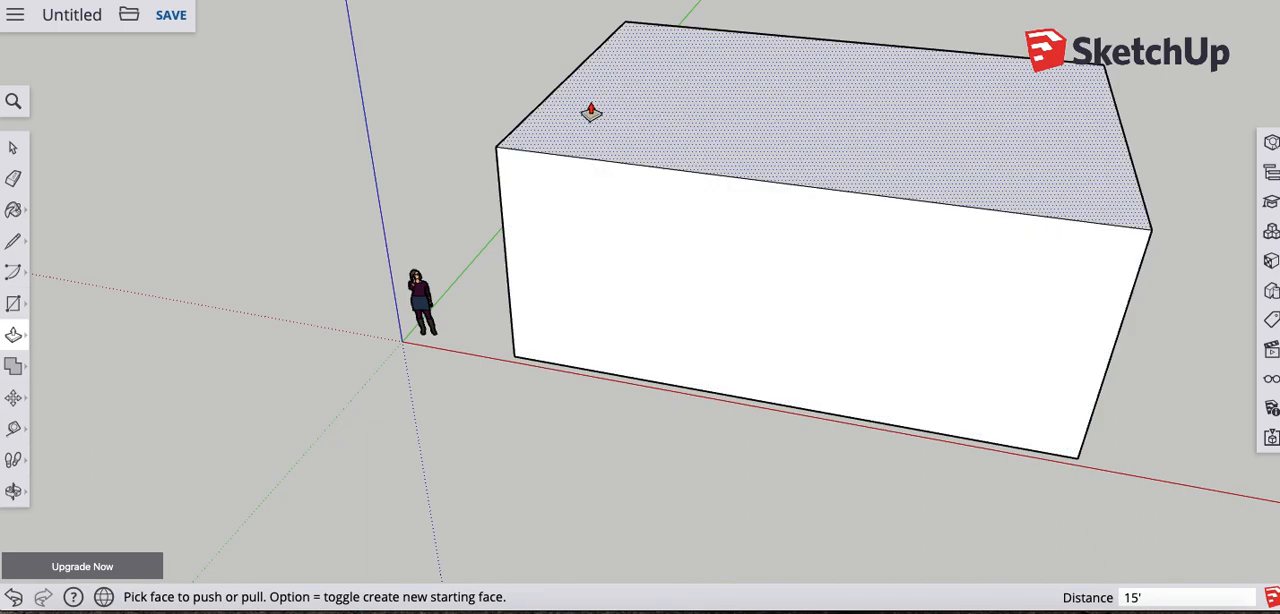
- Draw a line lengthwise across the box's top face, joining the midpoints of its two short edges
middle_click_drag(737, 163, 630, 263)
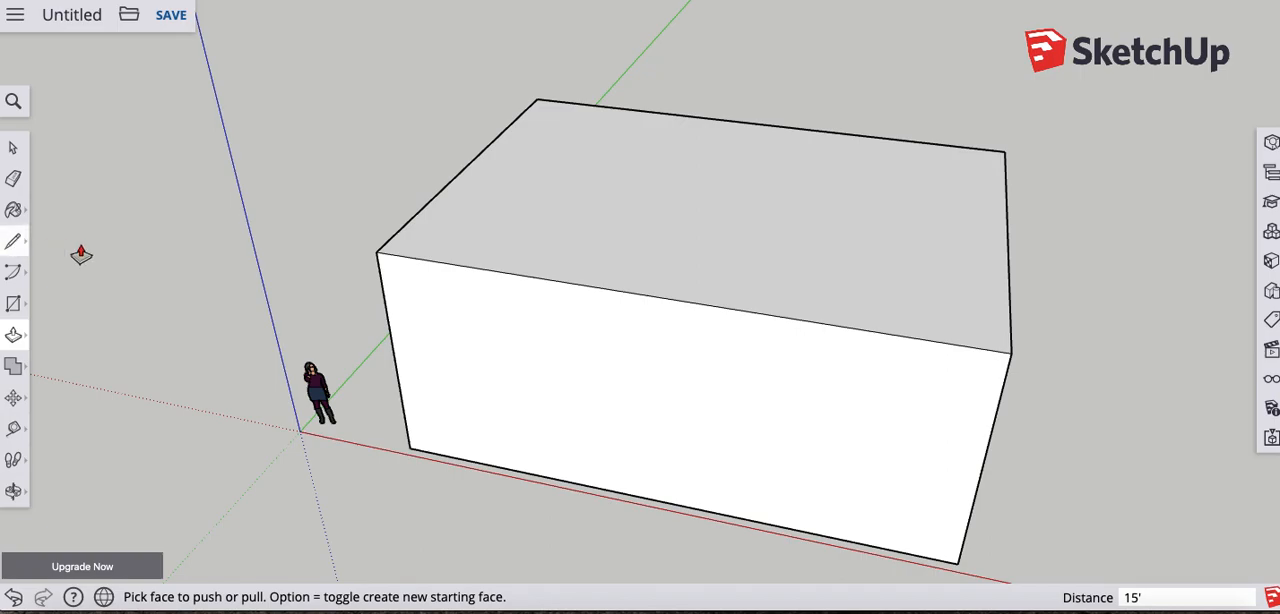
left_click(13, 241)
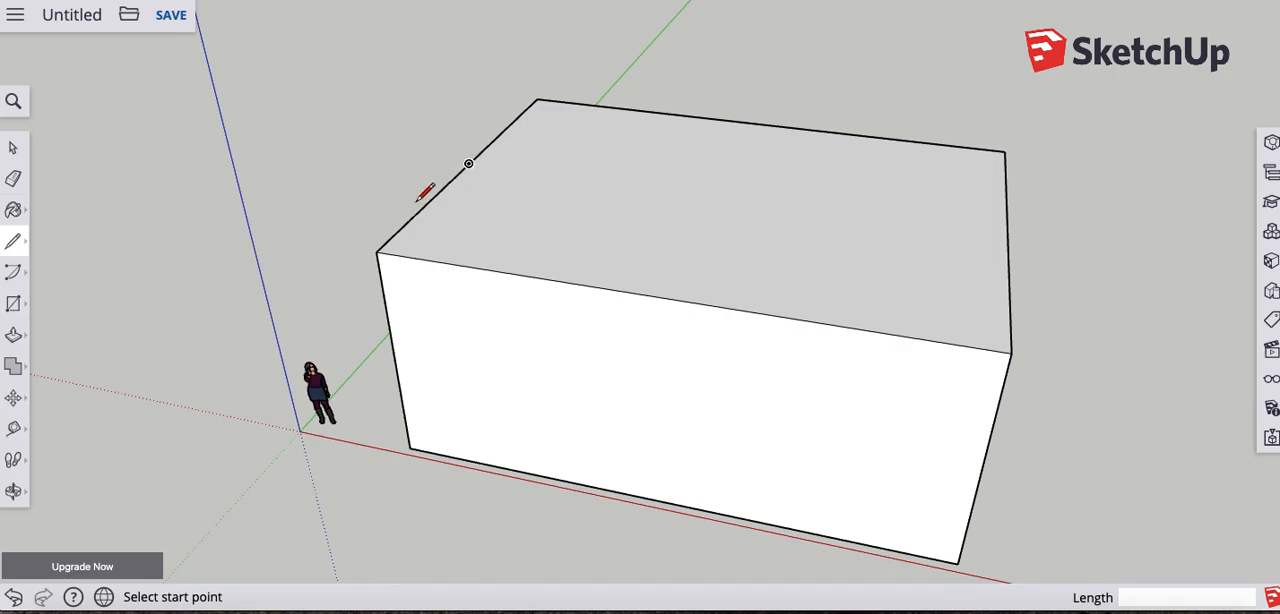
left_click(468, 163)
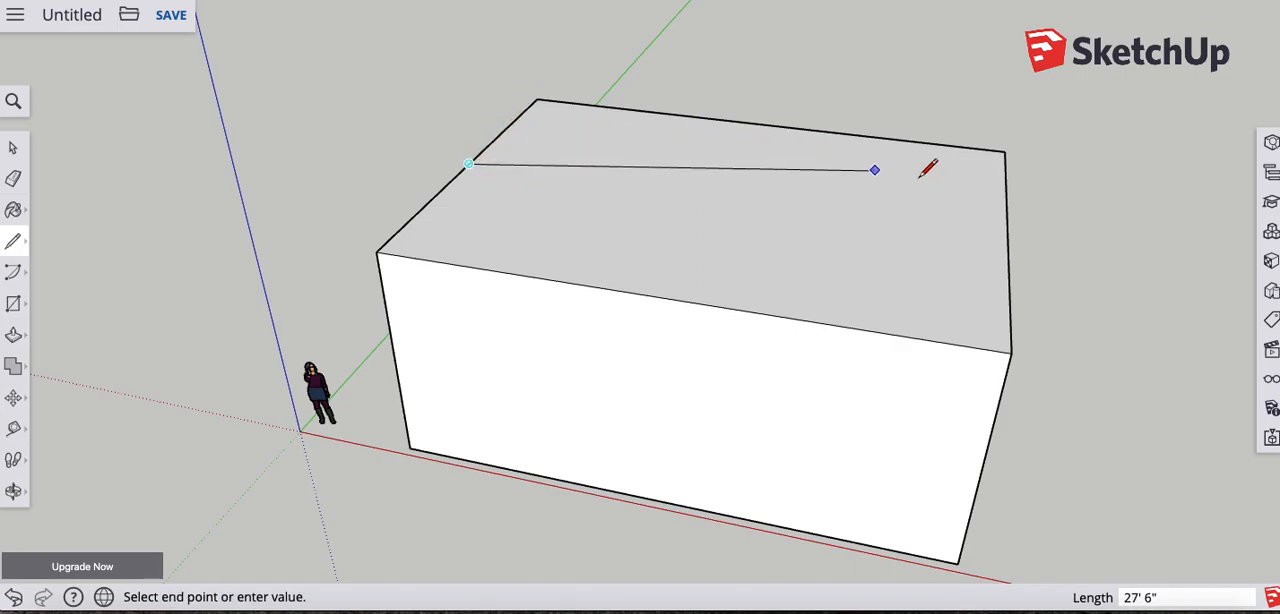
left_click(1008, 234)
- Move the center line on the top face straight up 9' along the blue axis to form a gable roof
key("o")
mouse_move(835, 271)
middle_mouse_down()
mouse_move(723, 289)
mouse_move(737, 294)
middle_mouse_up()
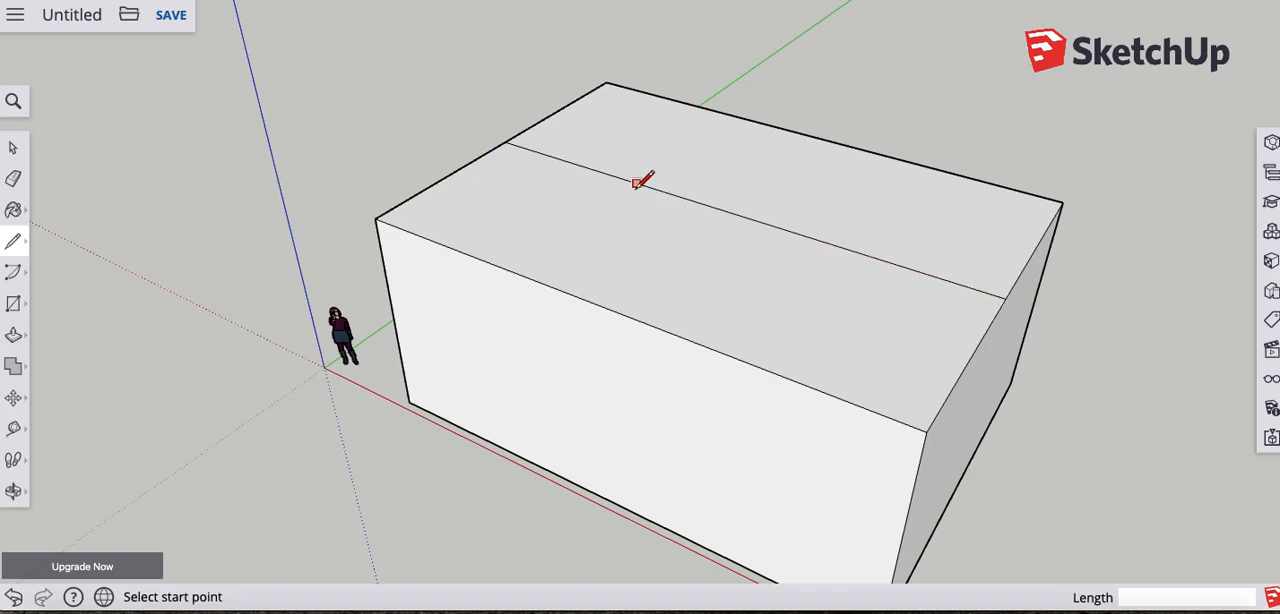
scroll(638, 178, "down", 3)
scroll(672, 174, "up", 2)
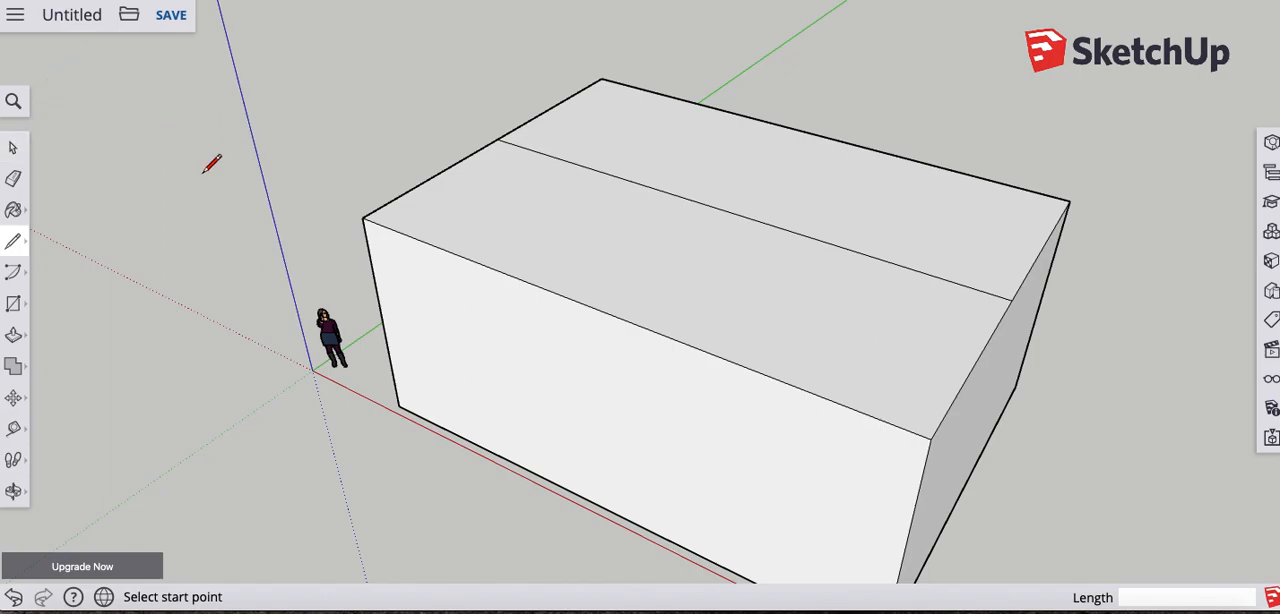
key("space")
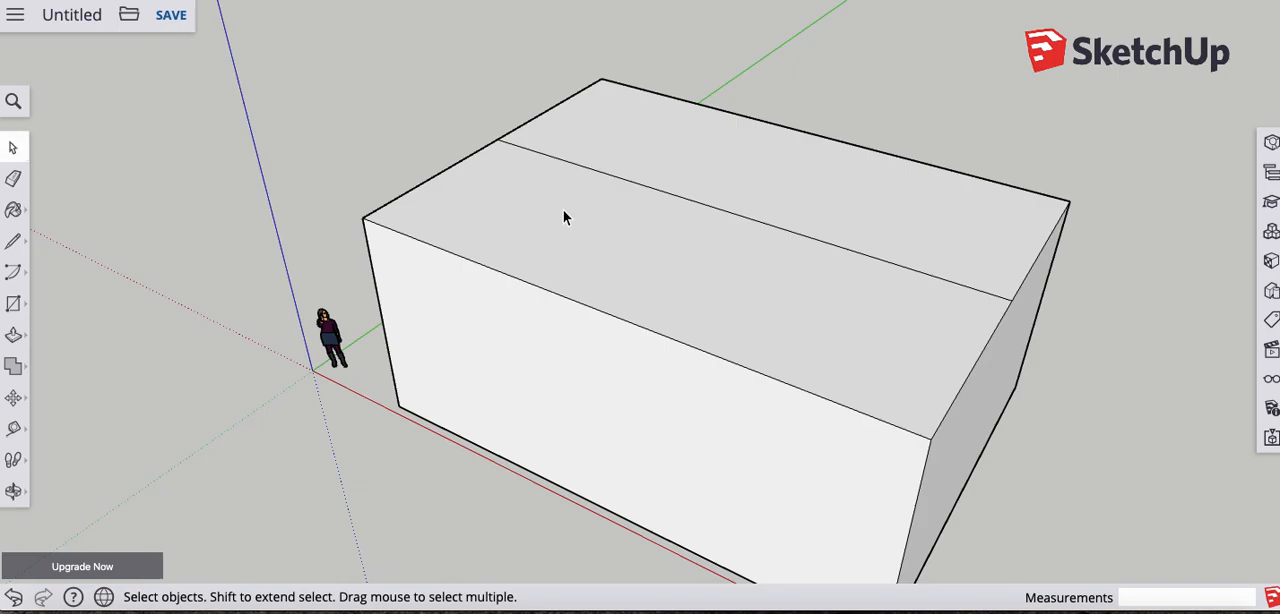
left_click(615, 177)
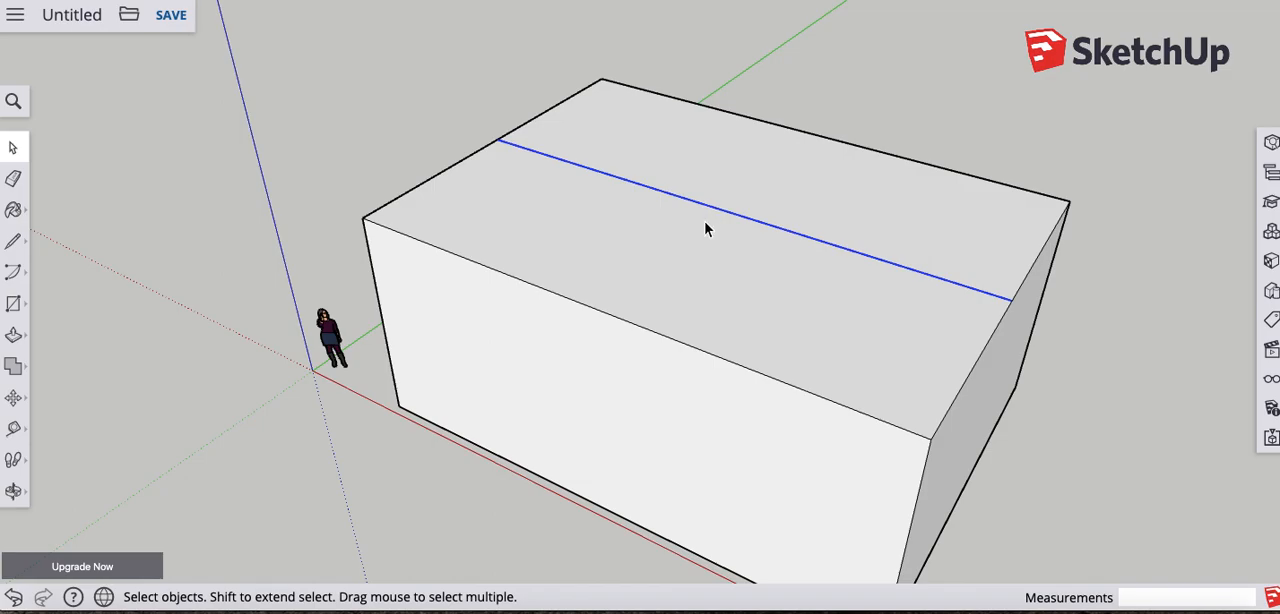
left_click(14, 400)
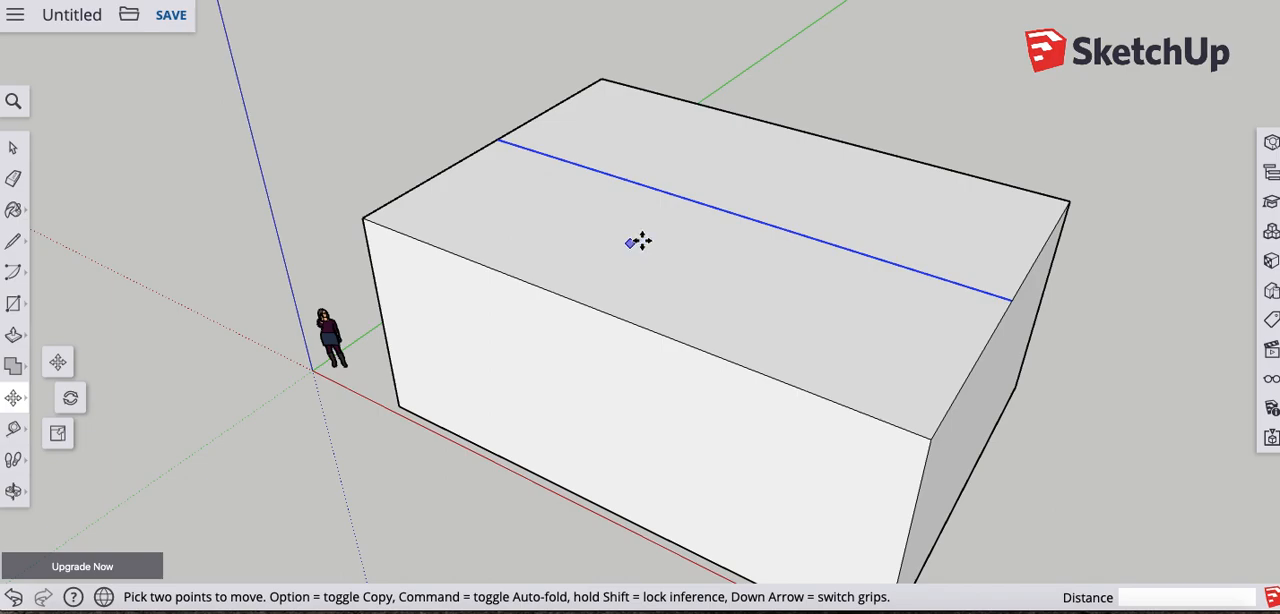
left_click(719, 209)
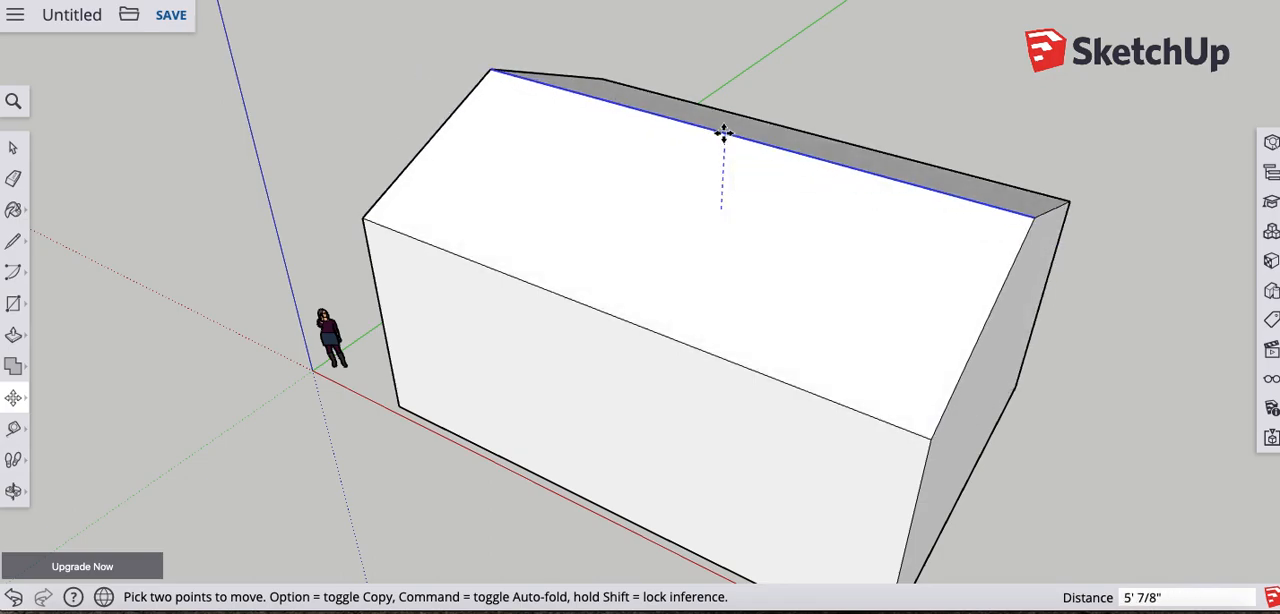
left_click(725, 130)
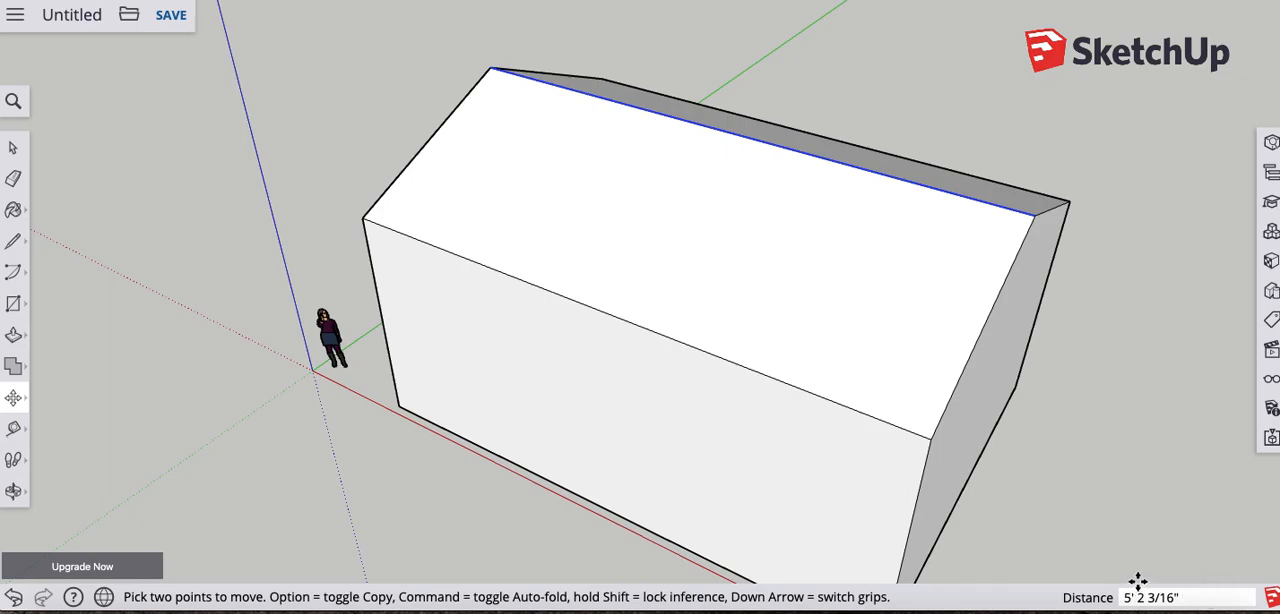
type("9")
key("Return")
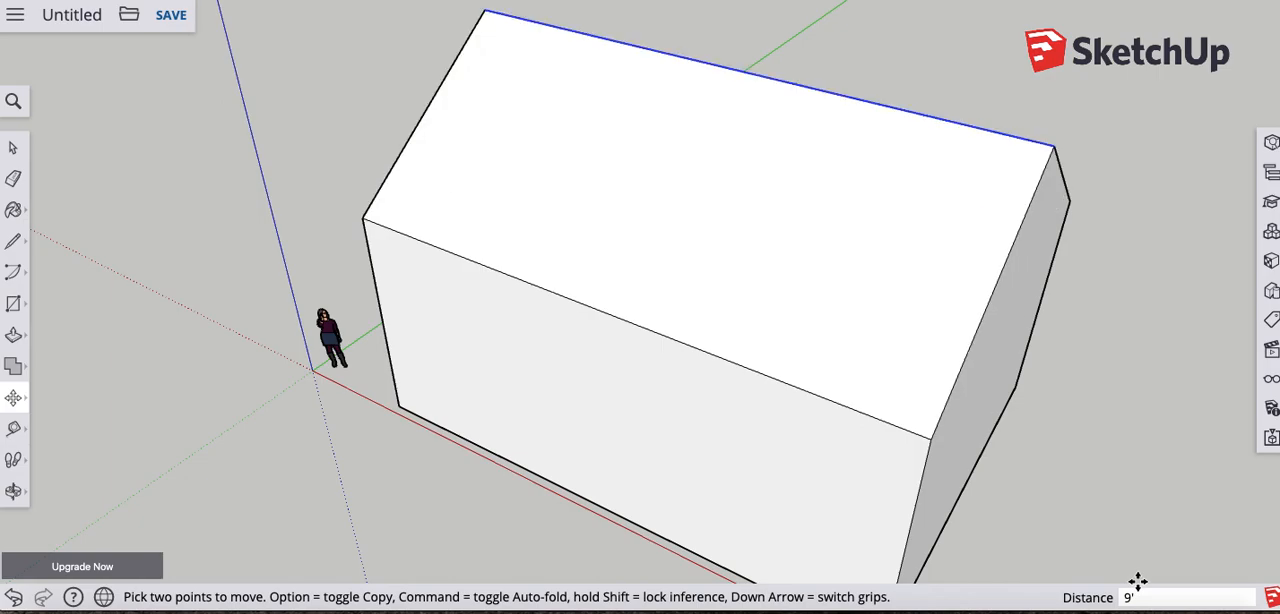
- Place a Tape Measure guide 8" below the eave edge on the long wall beside the red axis
middle_click_drag(963, 414, 766, 303)
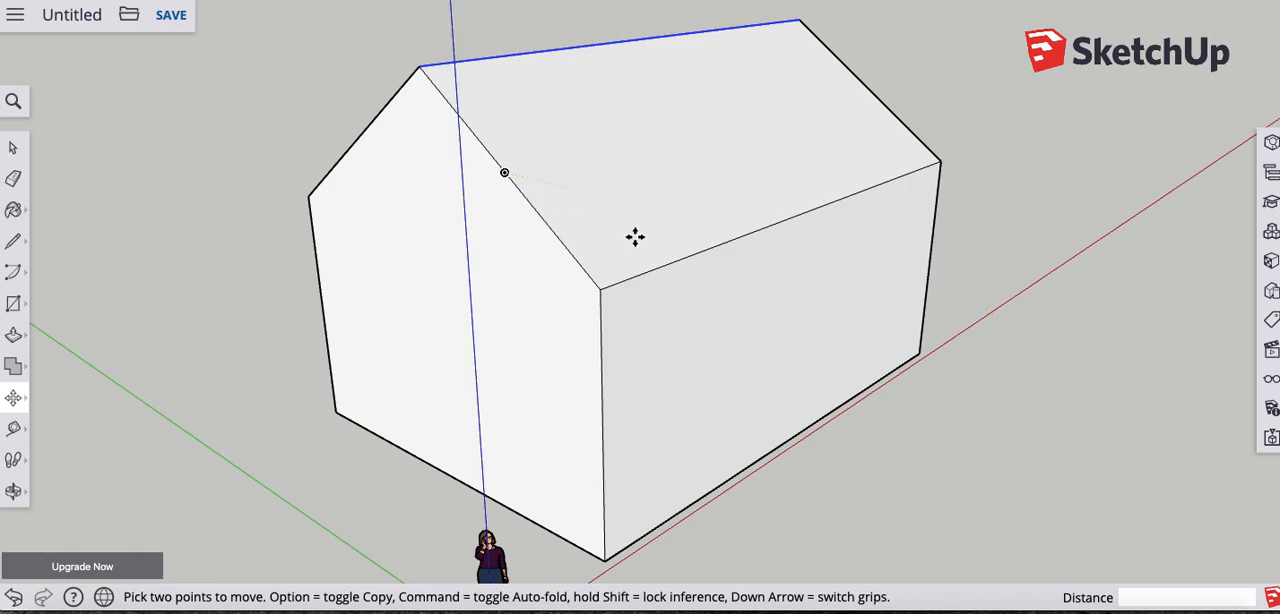
middle_click_drag(658, 290, 563, 309)
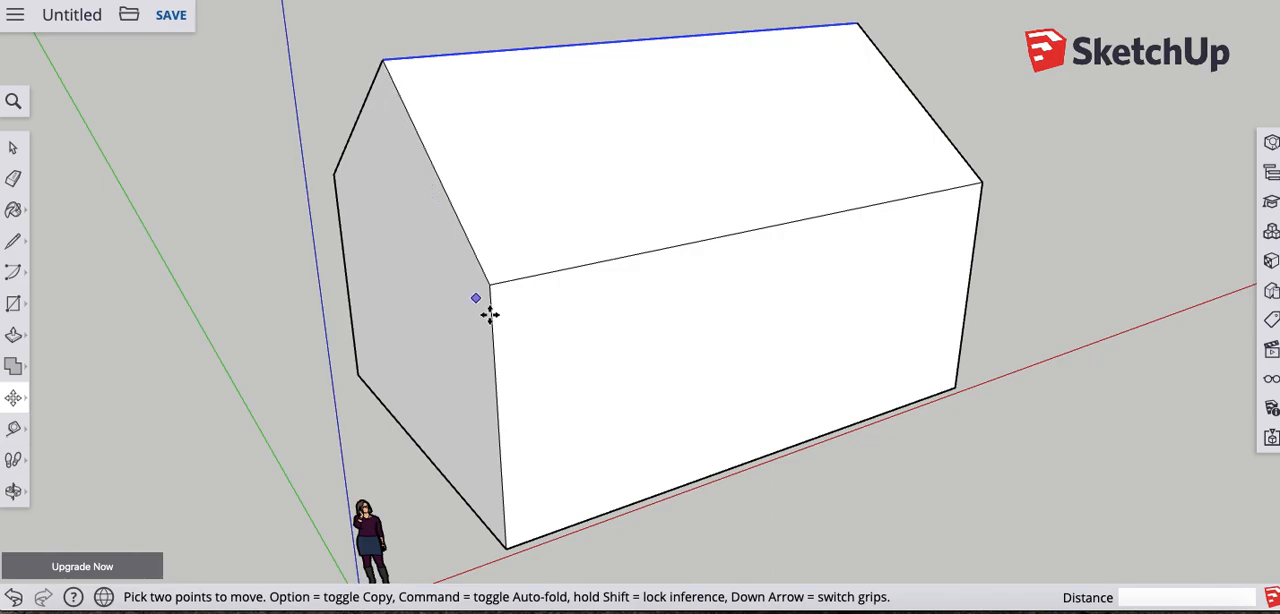
middle_click_drag(349, 311, 369, 286)
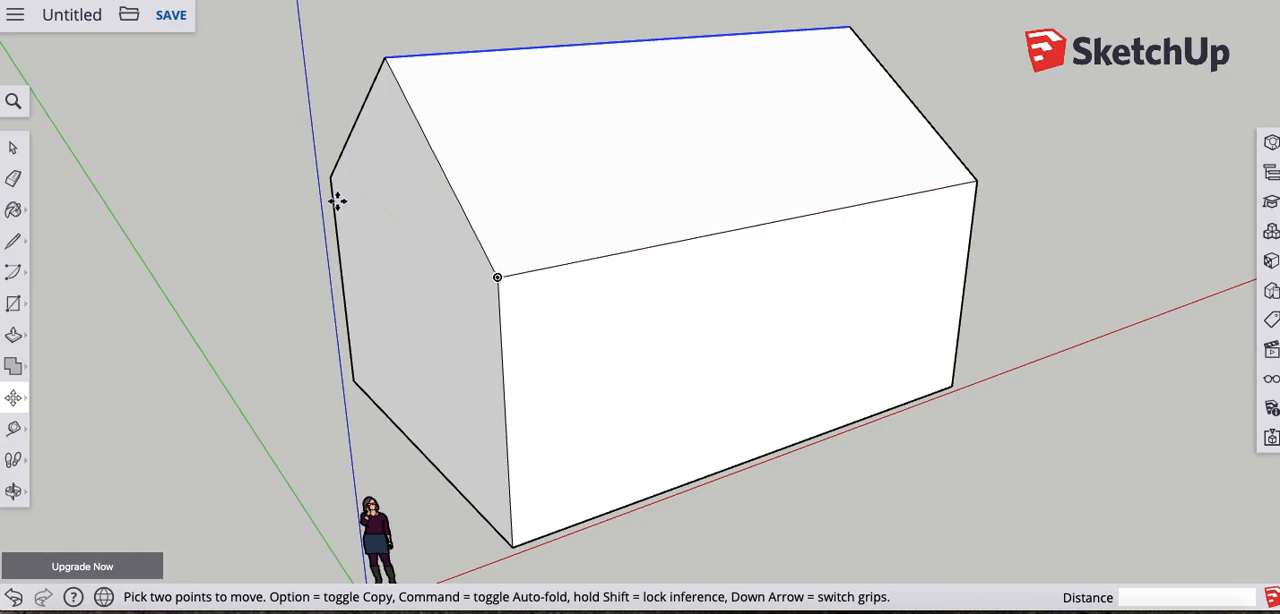
left_click(16, 430)
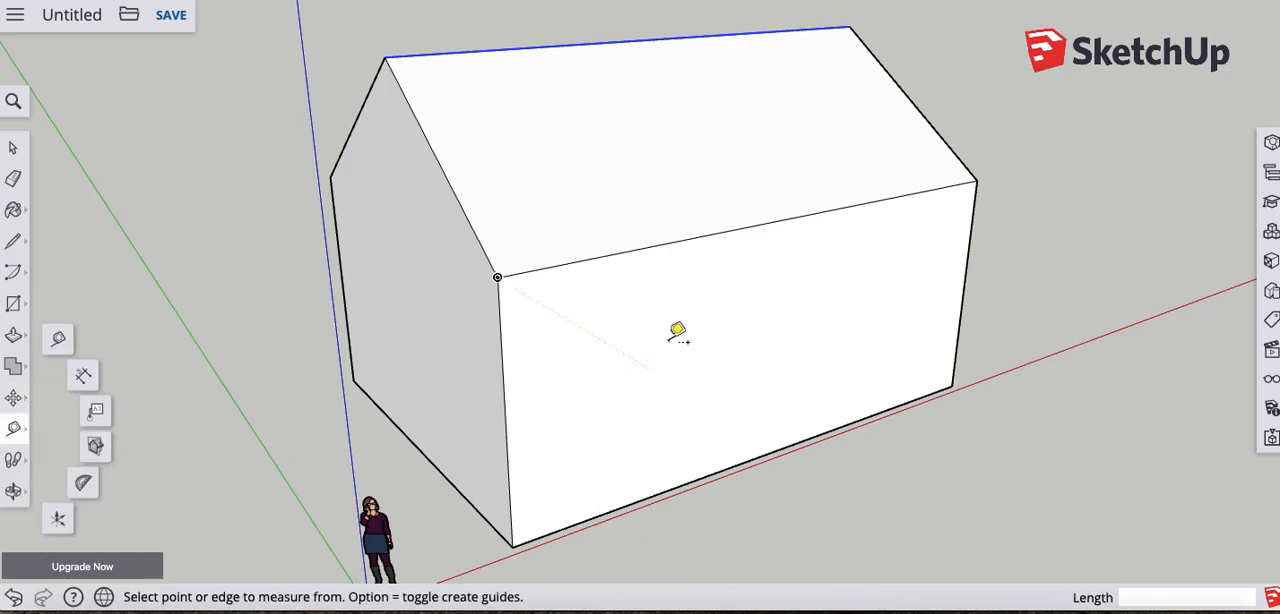
left_click(760, 218)
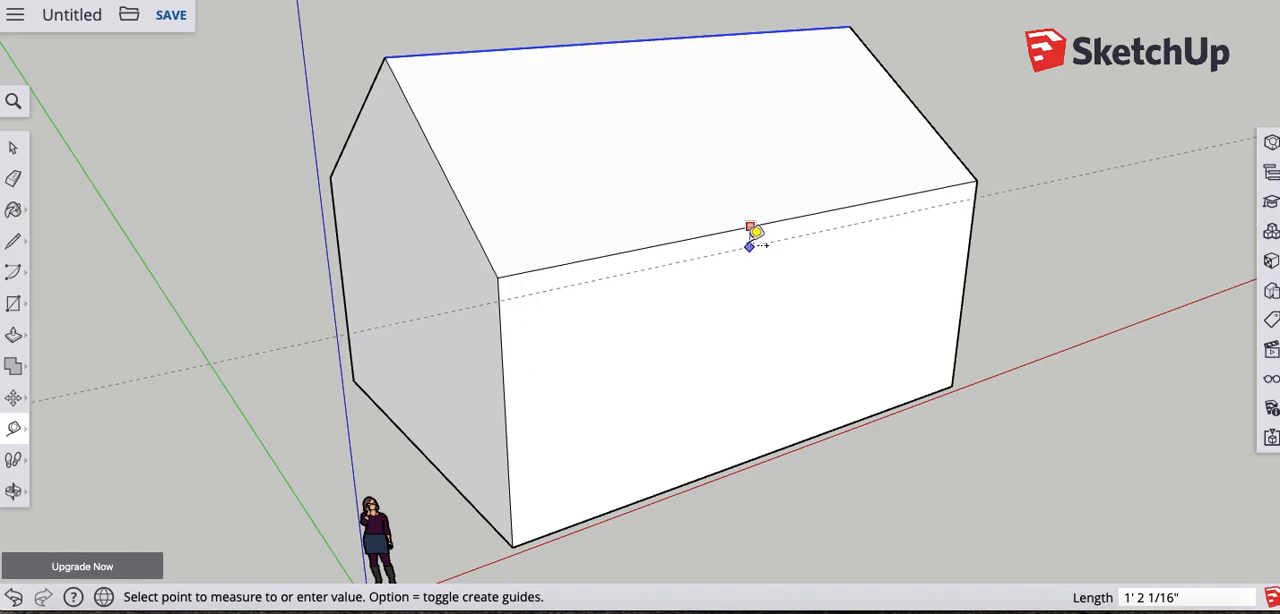
type("8")
left_click(752, 232)
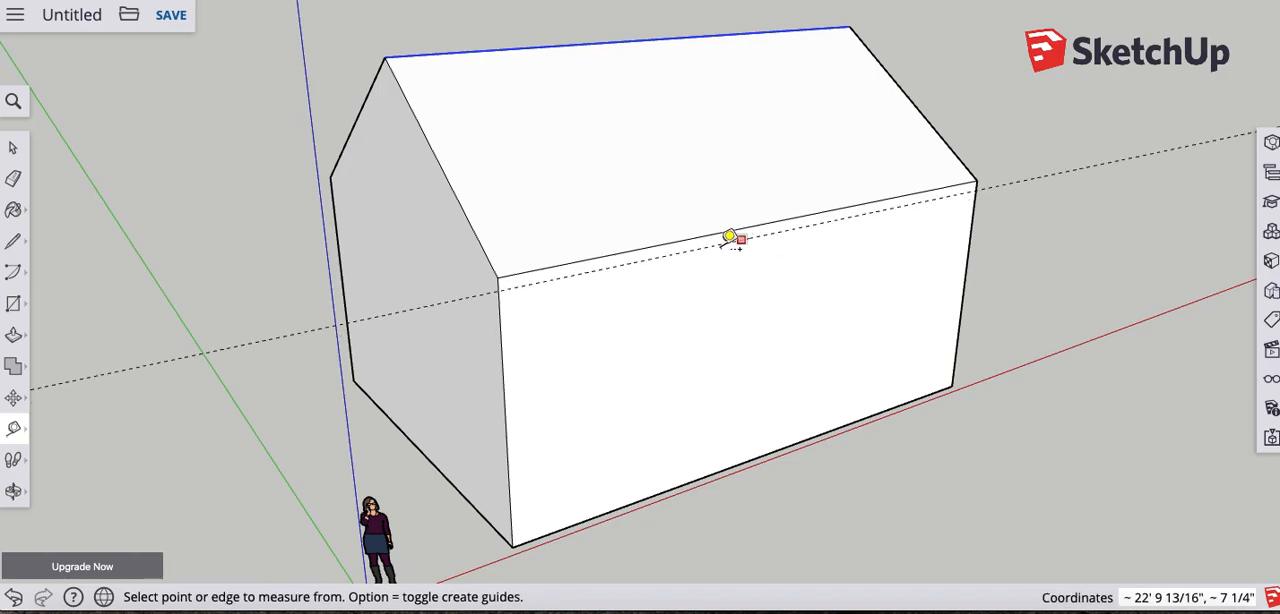
- Place a matching Tape Measure guide 8" below the eave edge on the opposite long wall
middle_click_drag(534, 289, 560, 280)
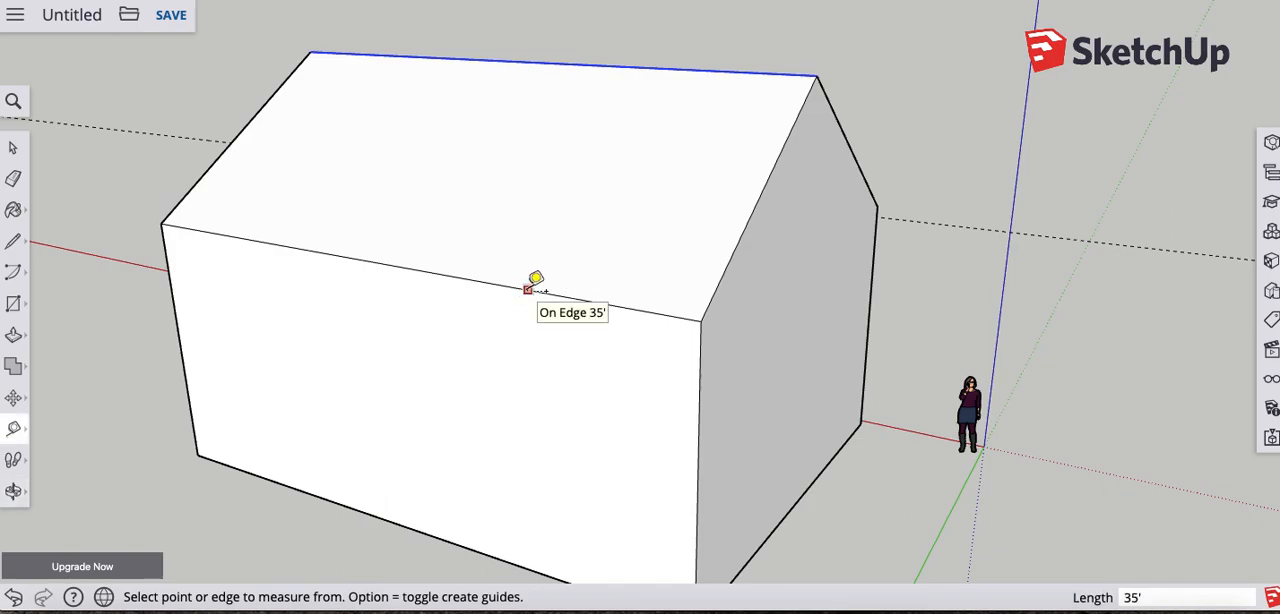
left_click(528, 289)
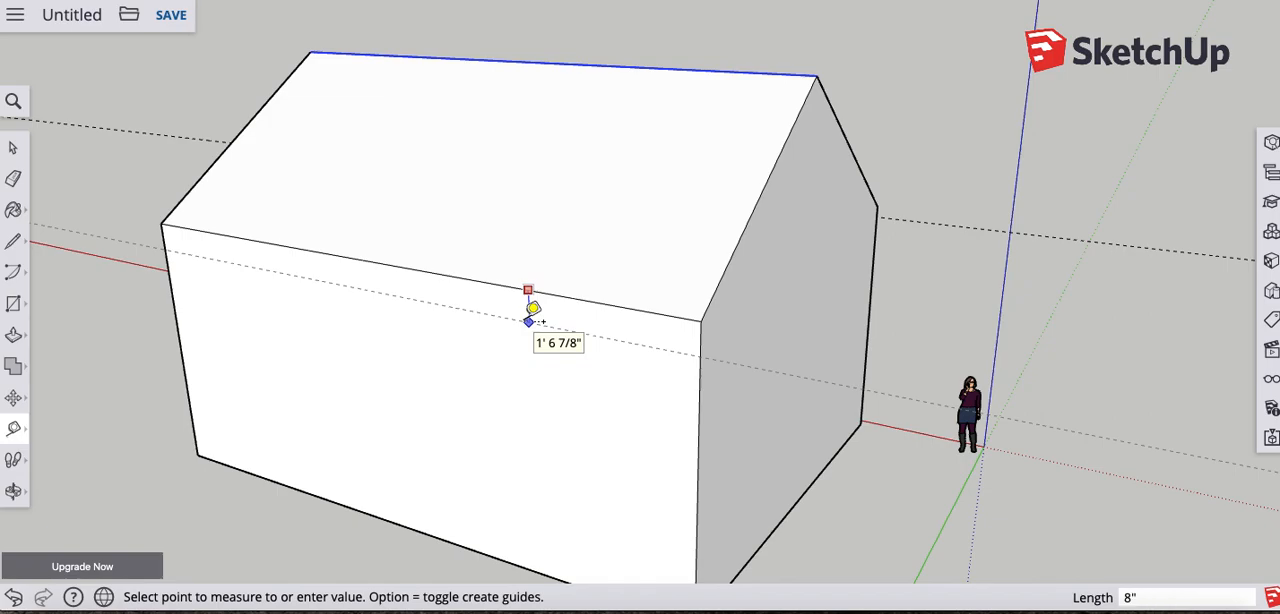
left_click(533, 312)
- Draw a line along the guide across the long wall beside the red axis, from one corner edge to the other
middle_click_drag(777, 257, 270, 263)
middle_click_drag(645, 330, 449, 280)
middle_click_drag(549, 277, 199, 273)
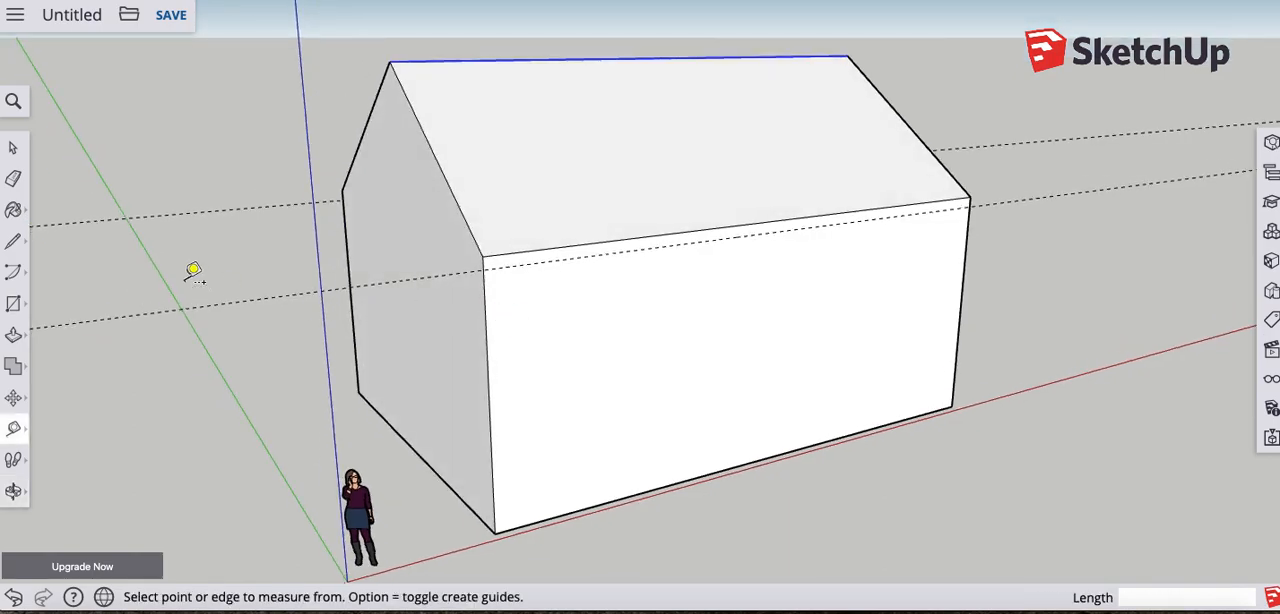
left_click(14, 244)
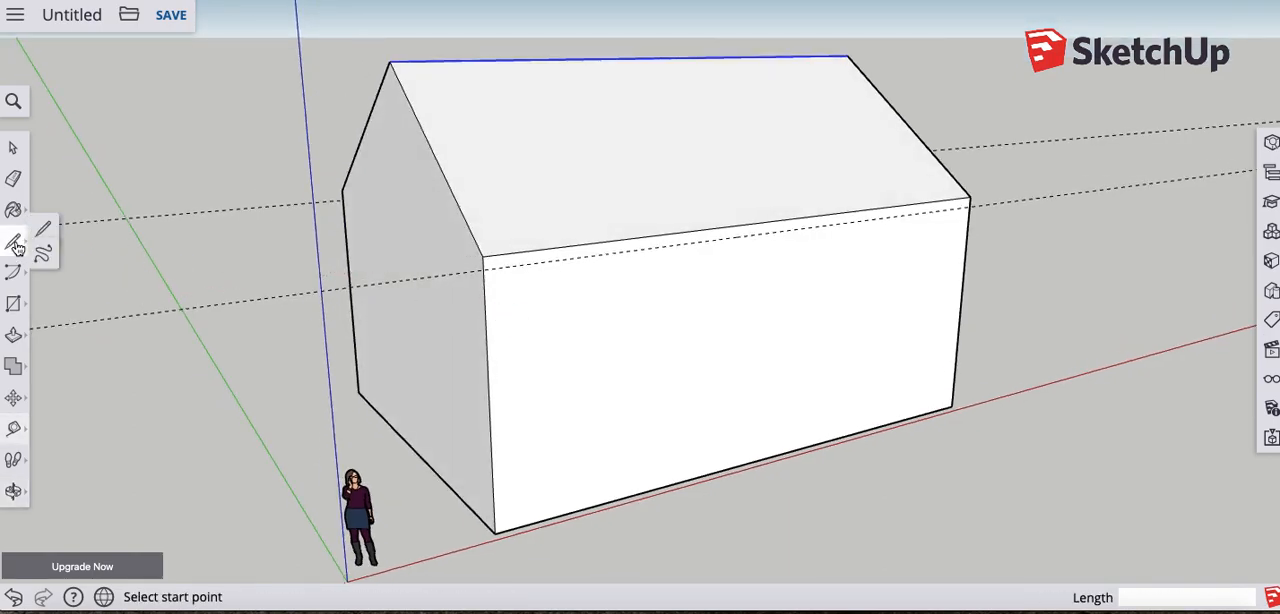
left_click(484, 268)
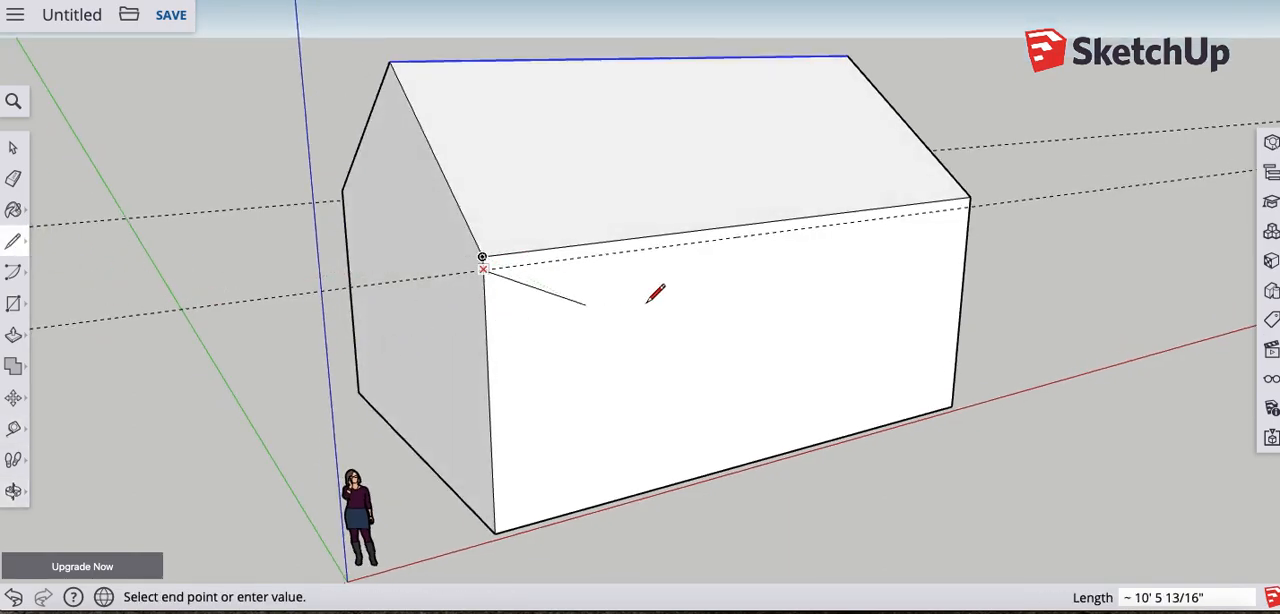
left_click(976, 206)
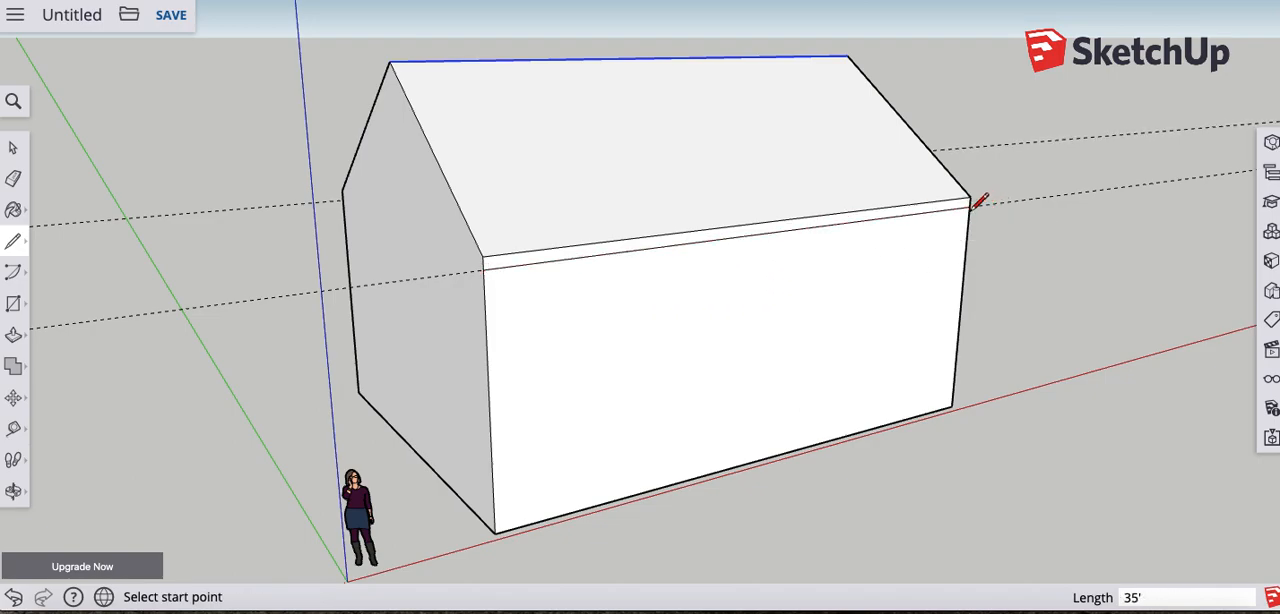
- Draw a line along the guide across the long wall away from the red axis, from corner edge to corner edge
key("o")
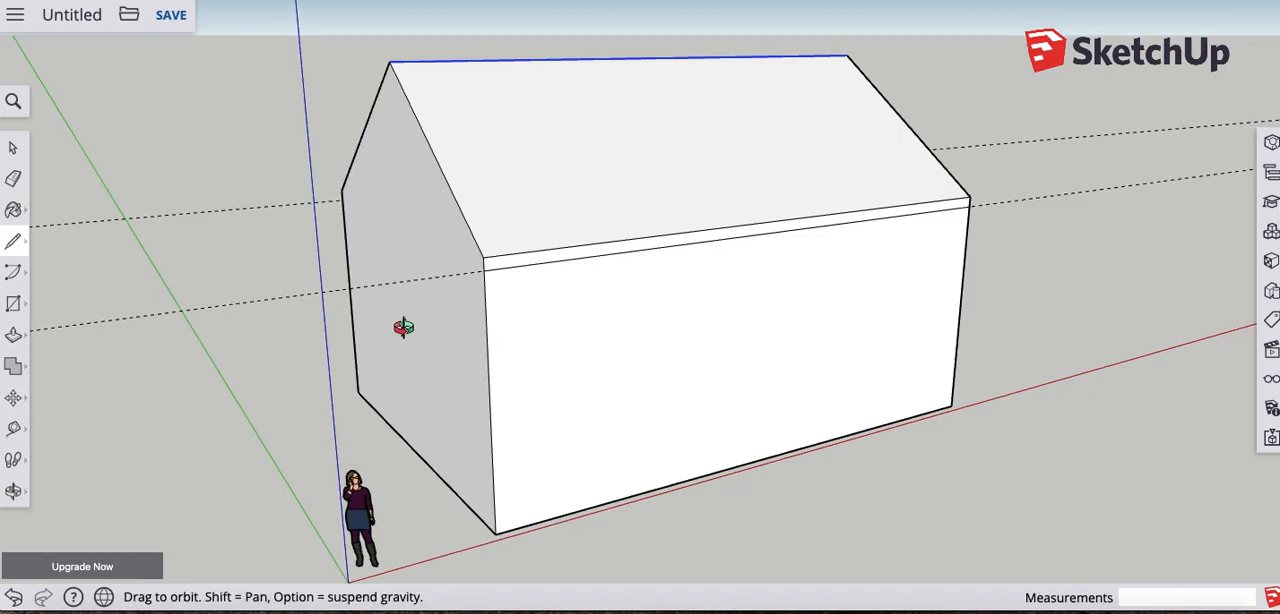
left_click_drag(380, 320, 866, 394)
left_click_drag(414, 360, 830, 331)
key("l")
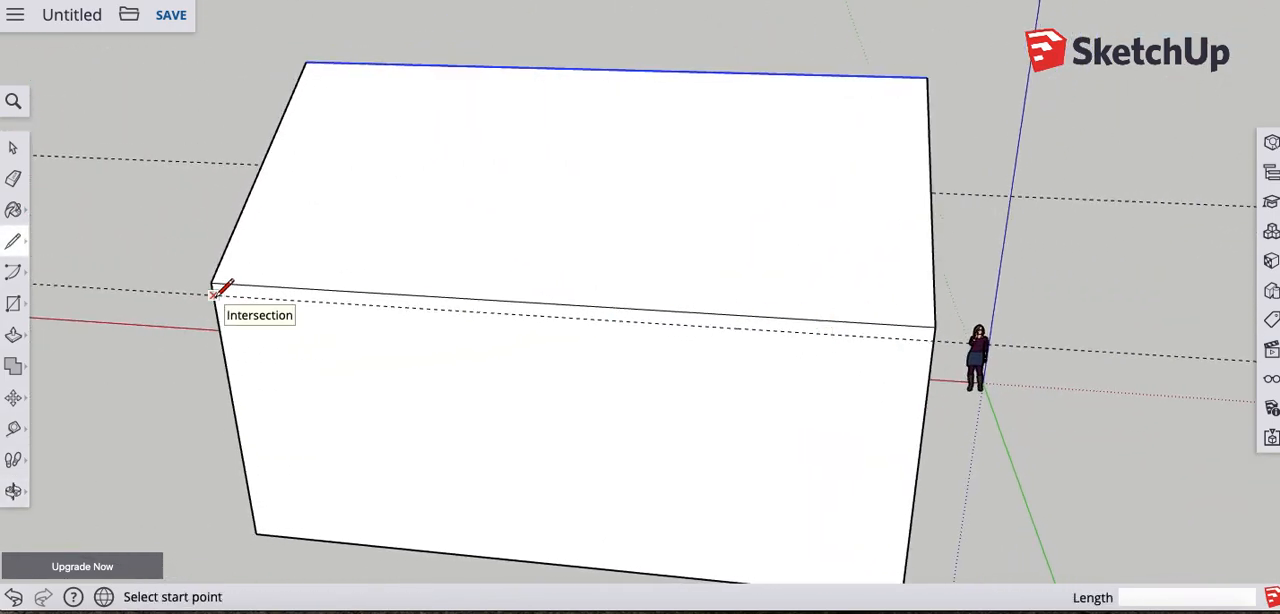
left_click(212, 294)
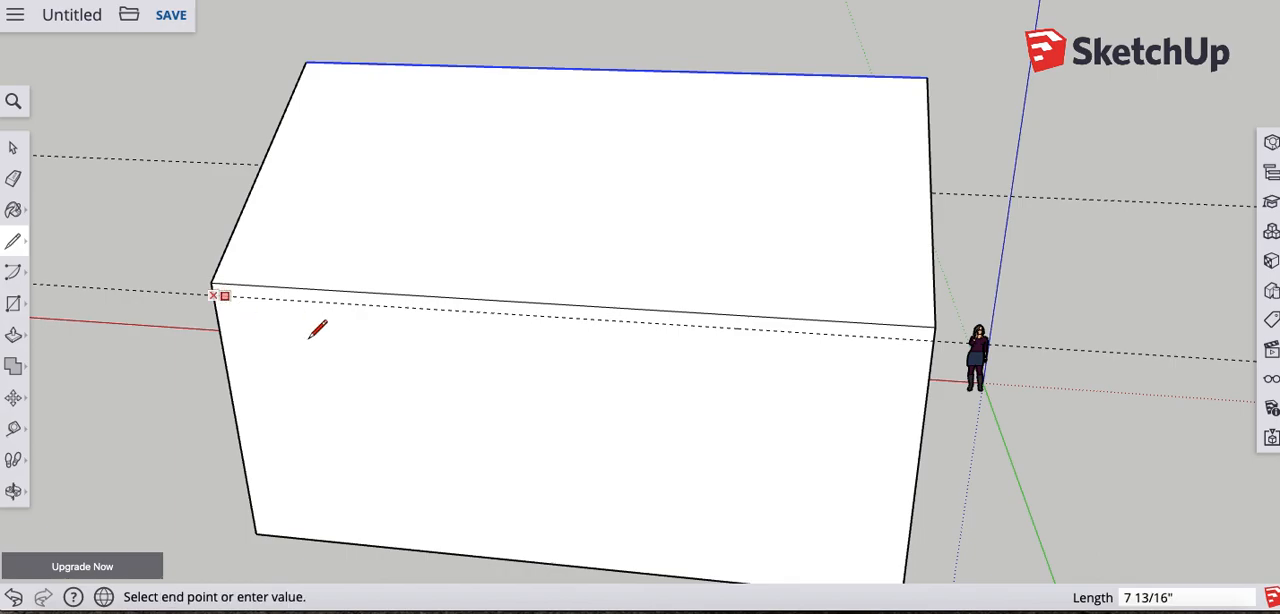
left_click(933, 340)
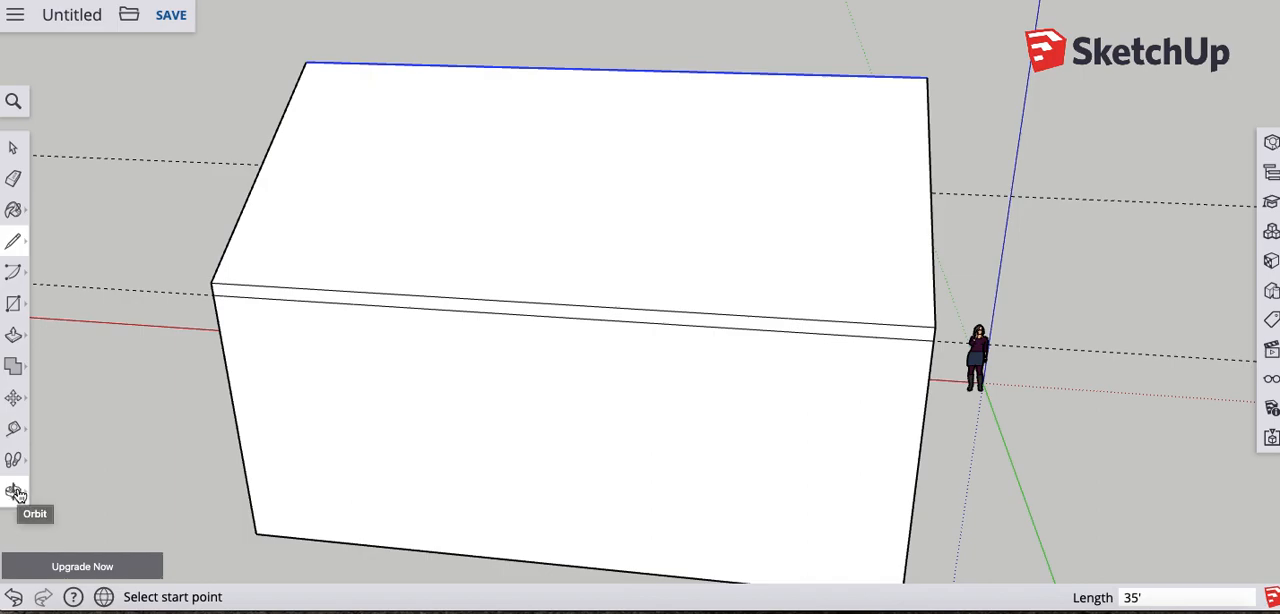
- Place a guide 8" below the sloped roof edge farther from the red axis on the gable end nearest the origin
mouse_move(601, 282)
middle_mouse_down()
mouse_move(343, 286)
mouse_move(614, 354)
mouse_move(525, 351)
mouse_move(523, 271)
mouse_move(554, 243)
middle_mouse_up()
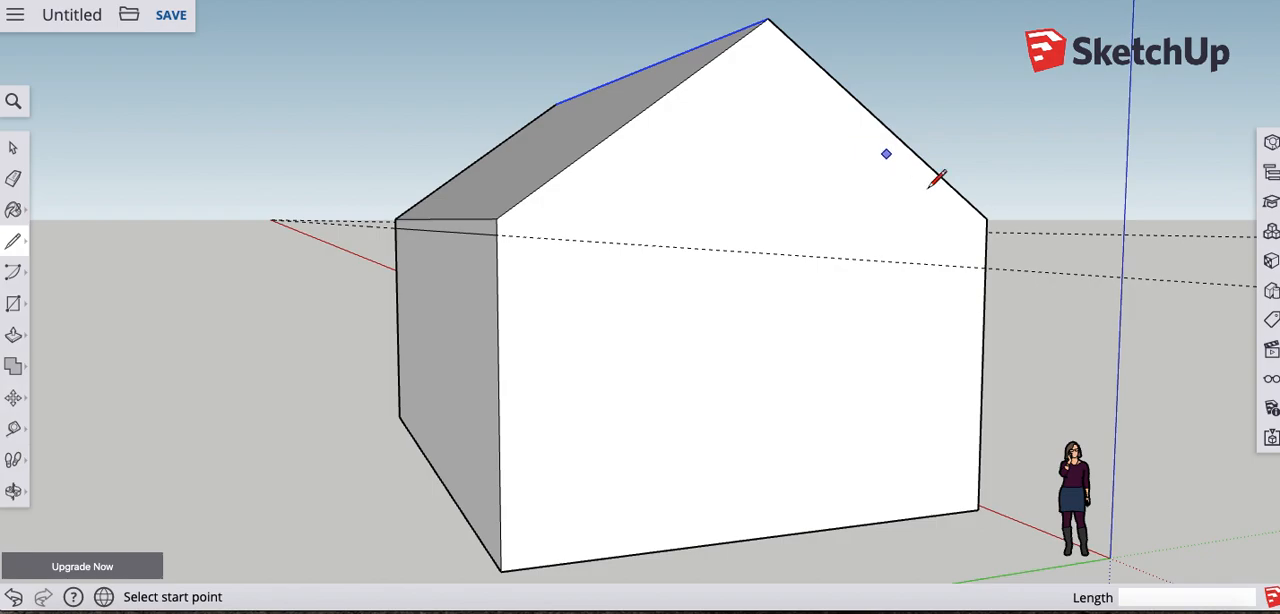
mouse_move(657, 223)
middle_mouse_down()
mouse_move(700, 263)
mouse_move(654, 257)
middle_mouse_up()
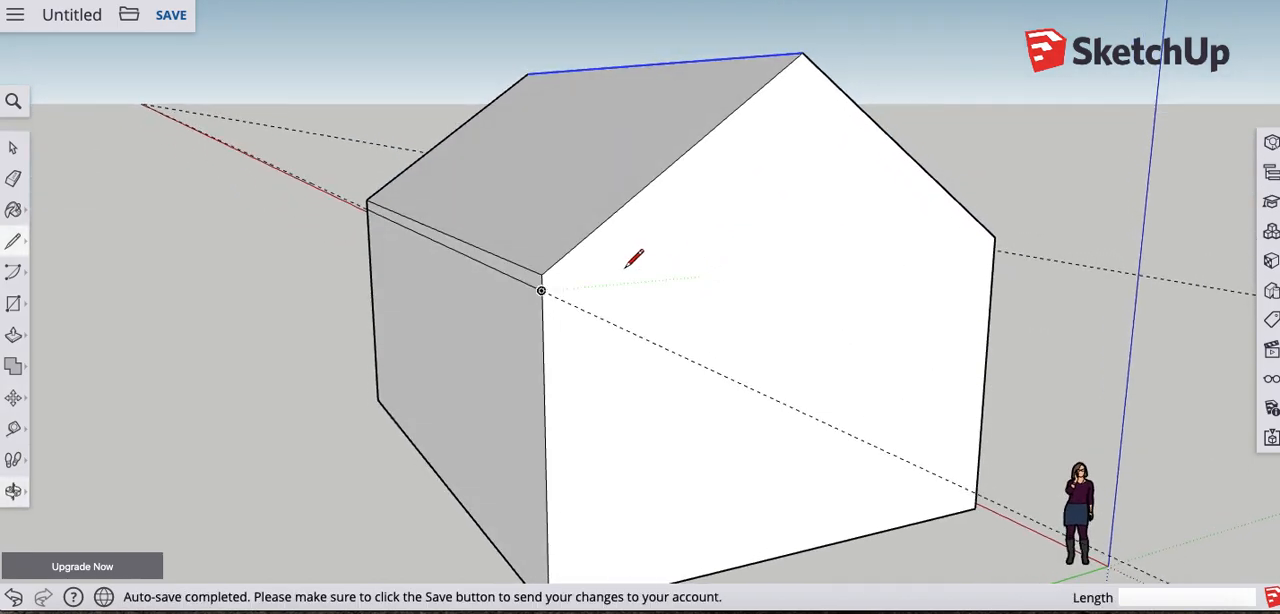
left_click(15, 430)
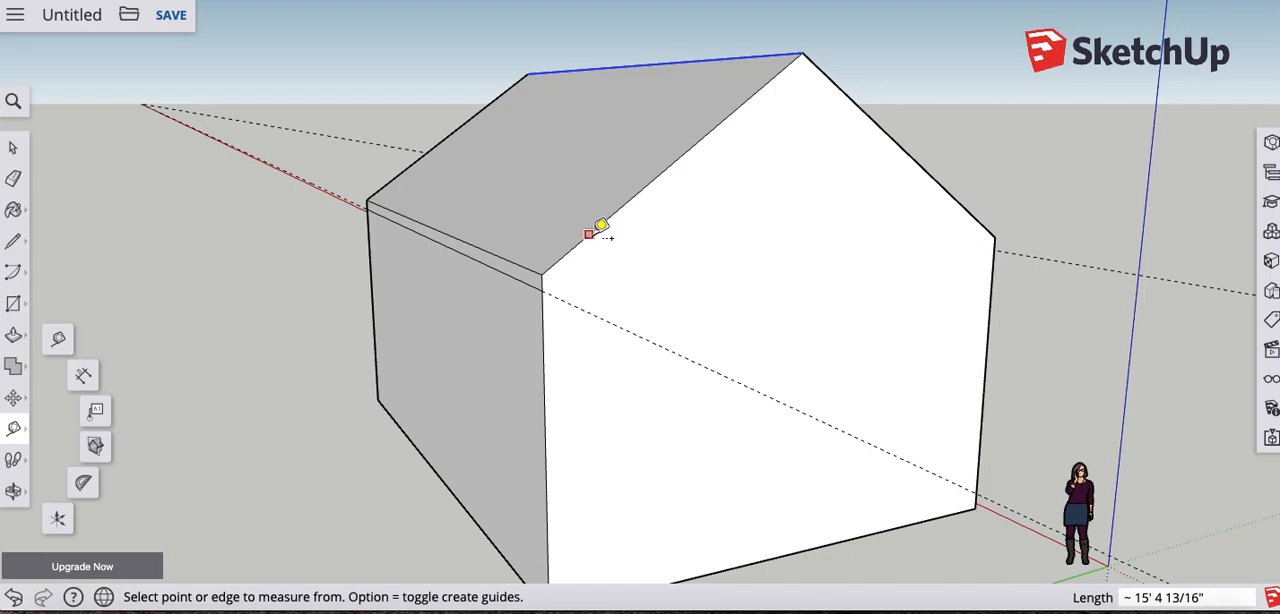
left_click(642, 188)
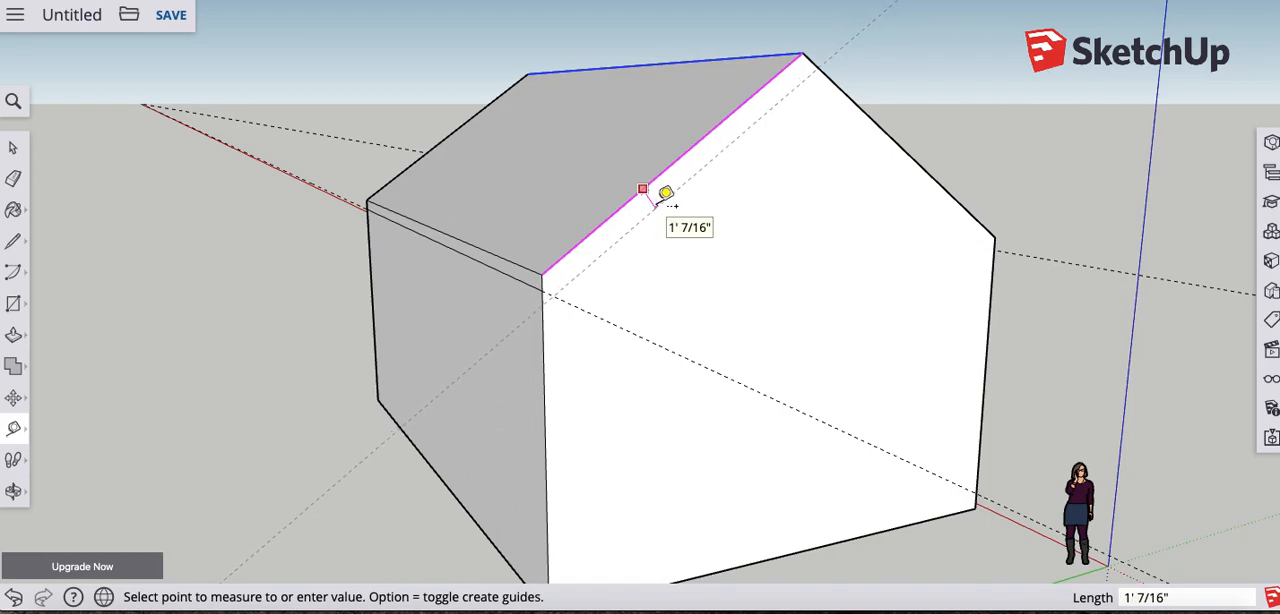
middle_click_drag(665, 193, 840, 229)
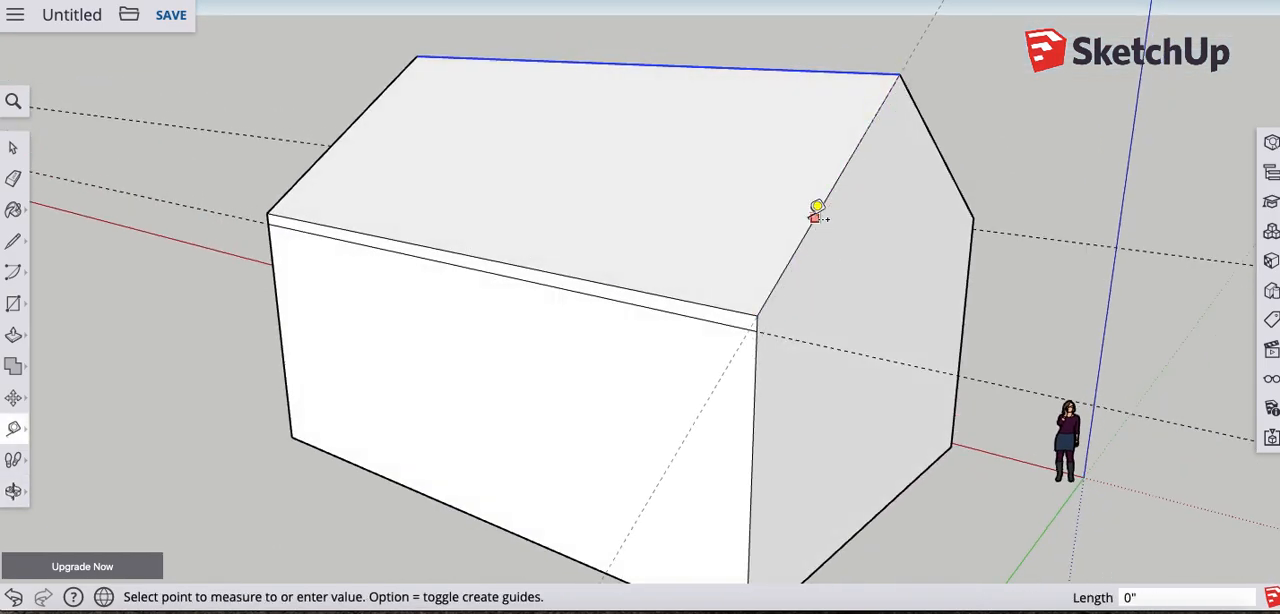
middle_click_drag(873, 293, 923, 286)
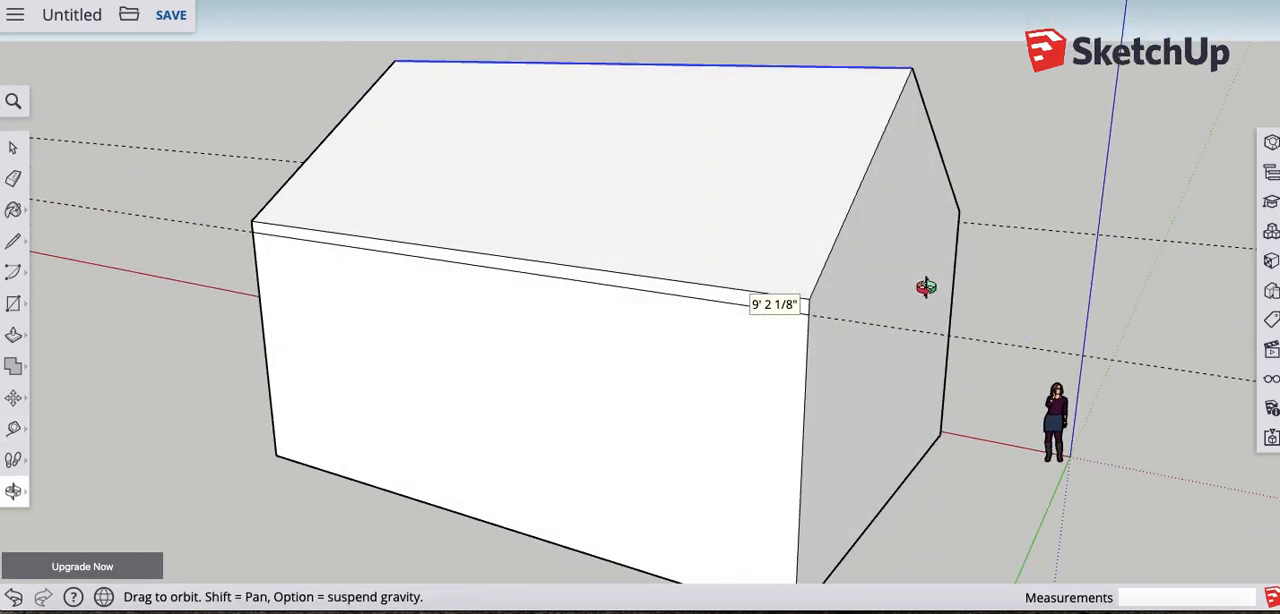
left_click(851, 204)
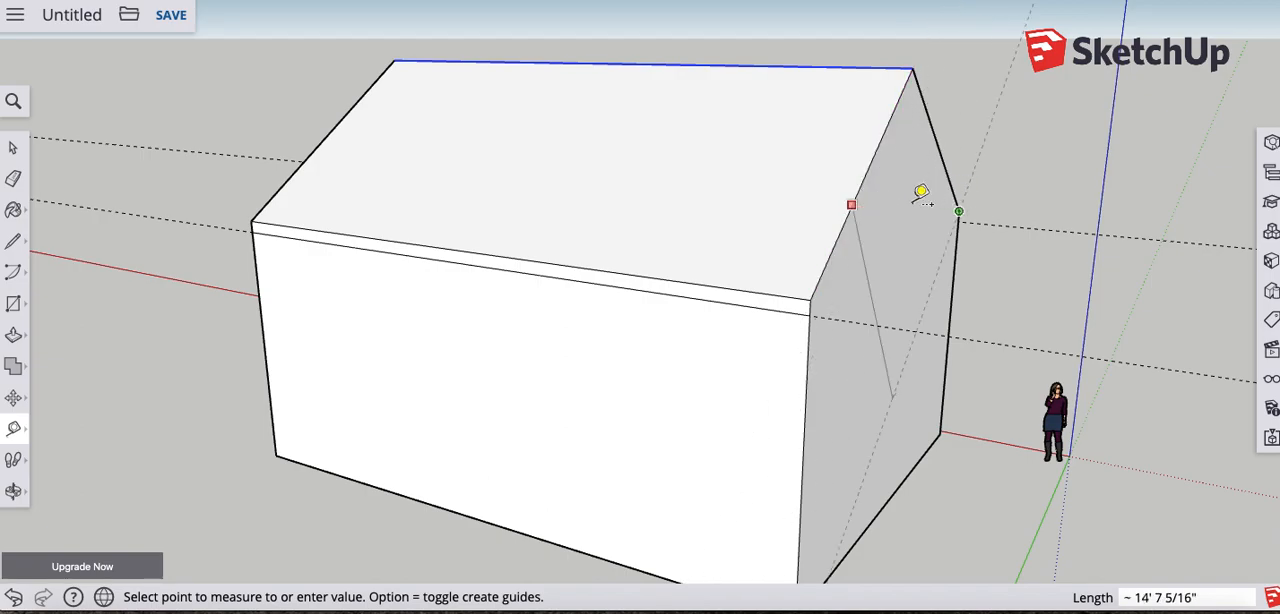
middle_click_drag(871, 234, 904, 233)
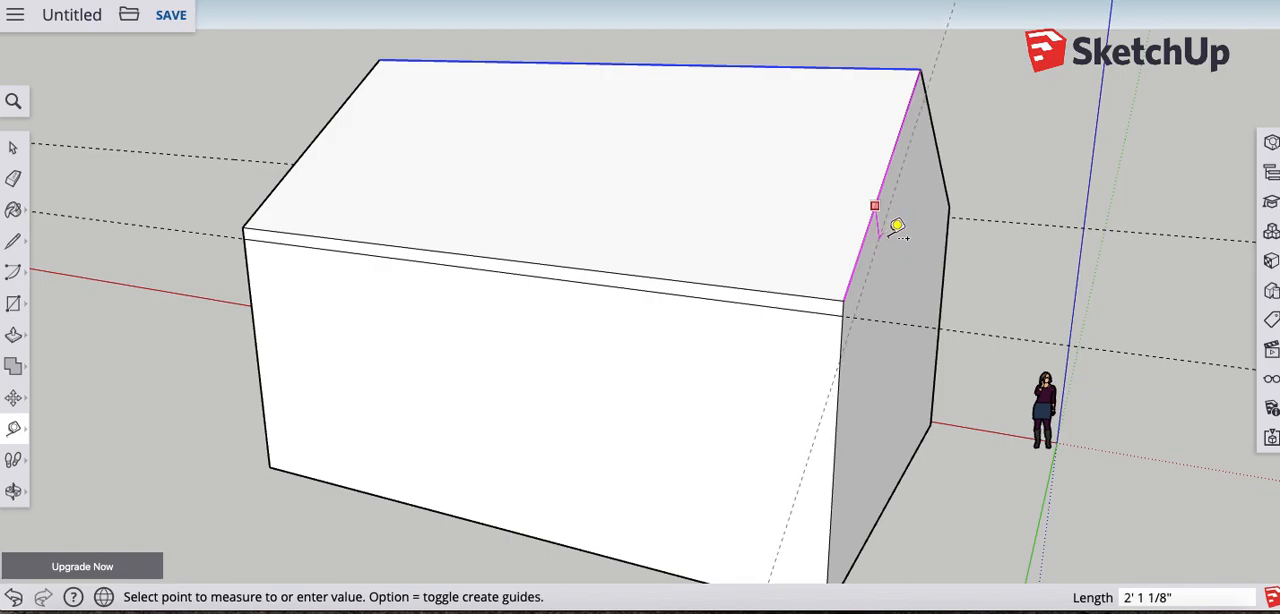
mouse_move(881, 242)
middle_mouse_down()
mouse_move(860, 248)
mouse_move(880, 249)
middle_mouse_up()
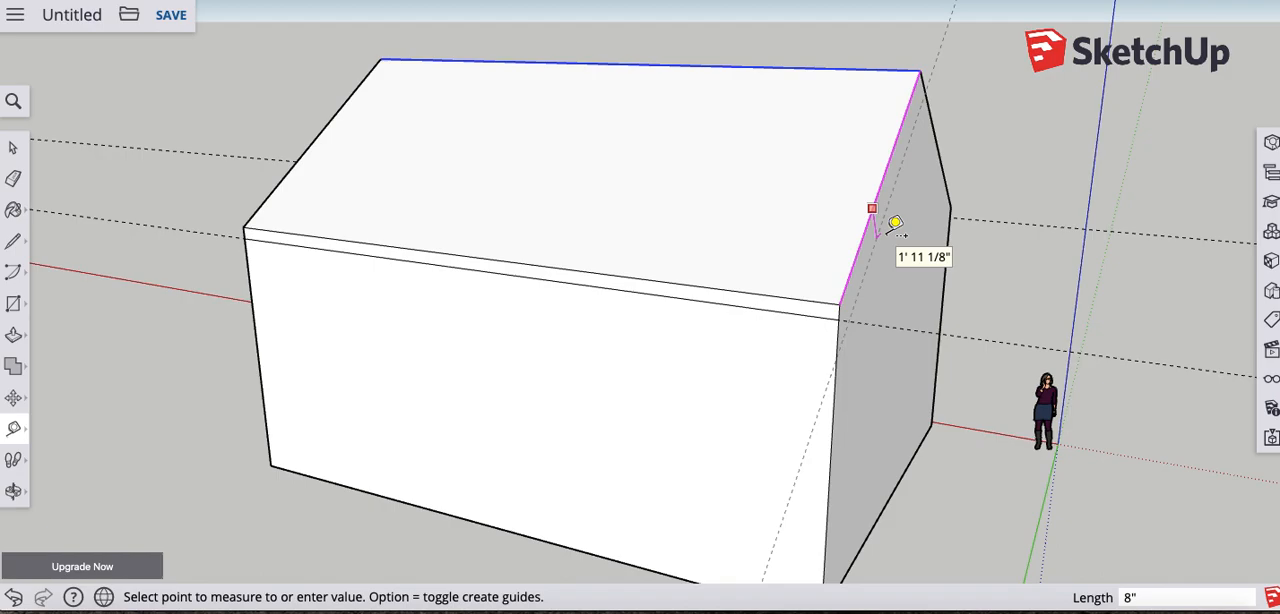
left_click(893, 224)
- Place a guide 8" below the other sloped roof edge, beside the red axis, on the gable end nearest the origin
middle_click_drag(923, 226, 580, 228)
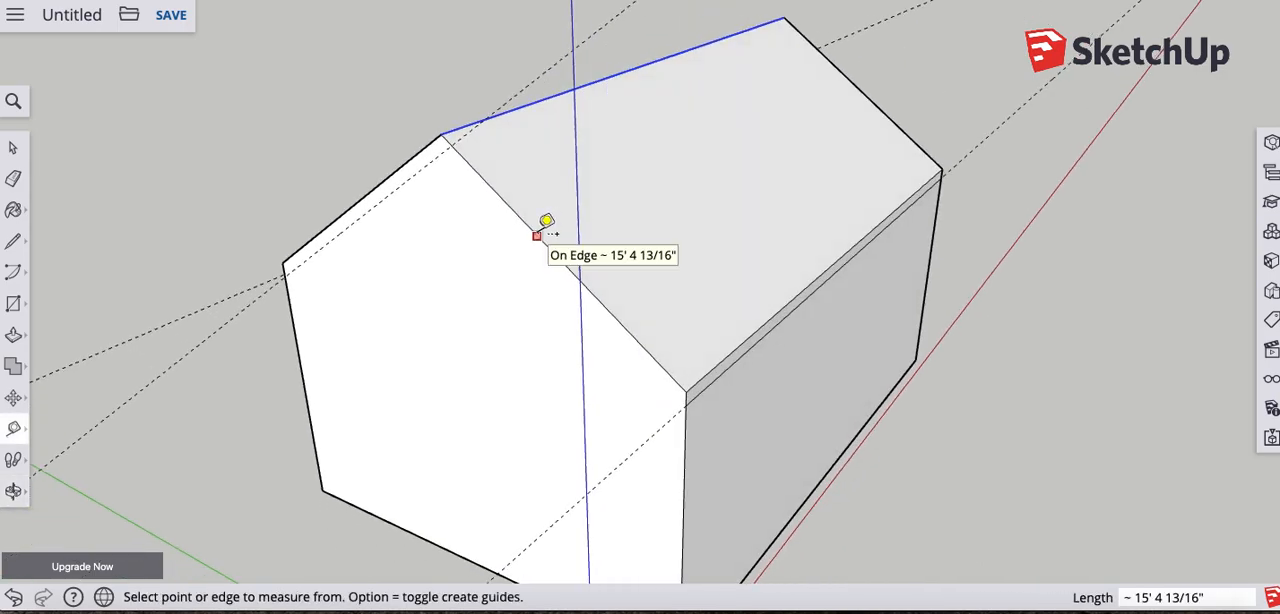
left_click(537, 235)
middle_click_drag(534, 249, 436, 279)
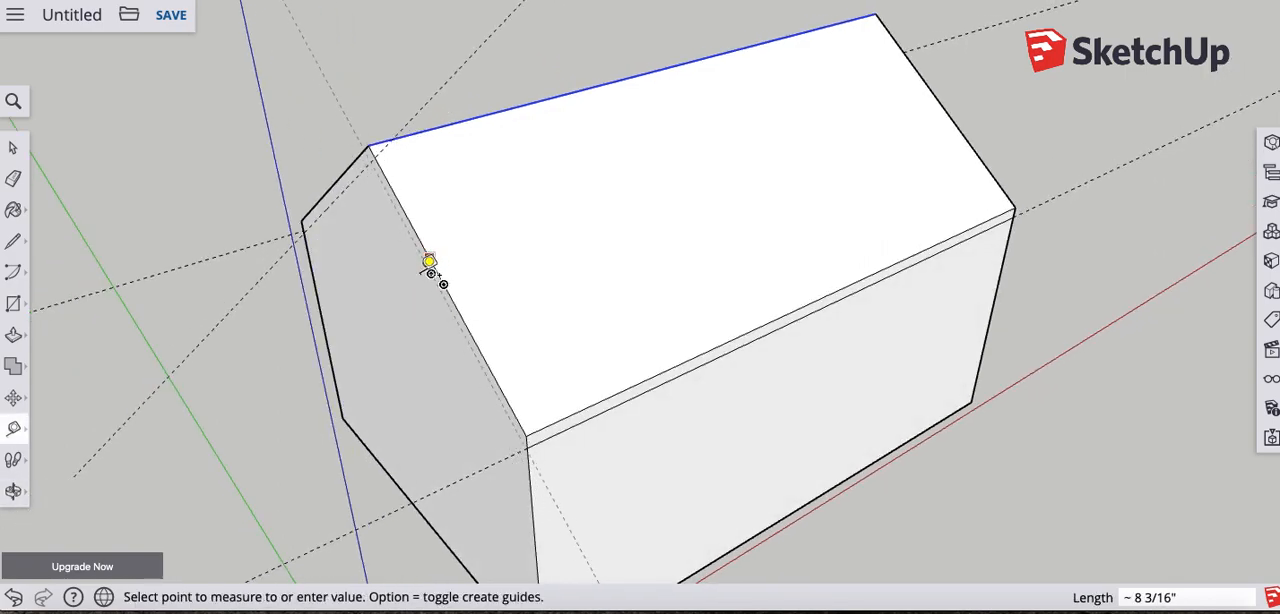
middle_click_drag(429, 277, 405, 203)
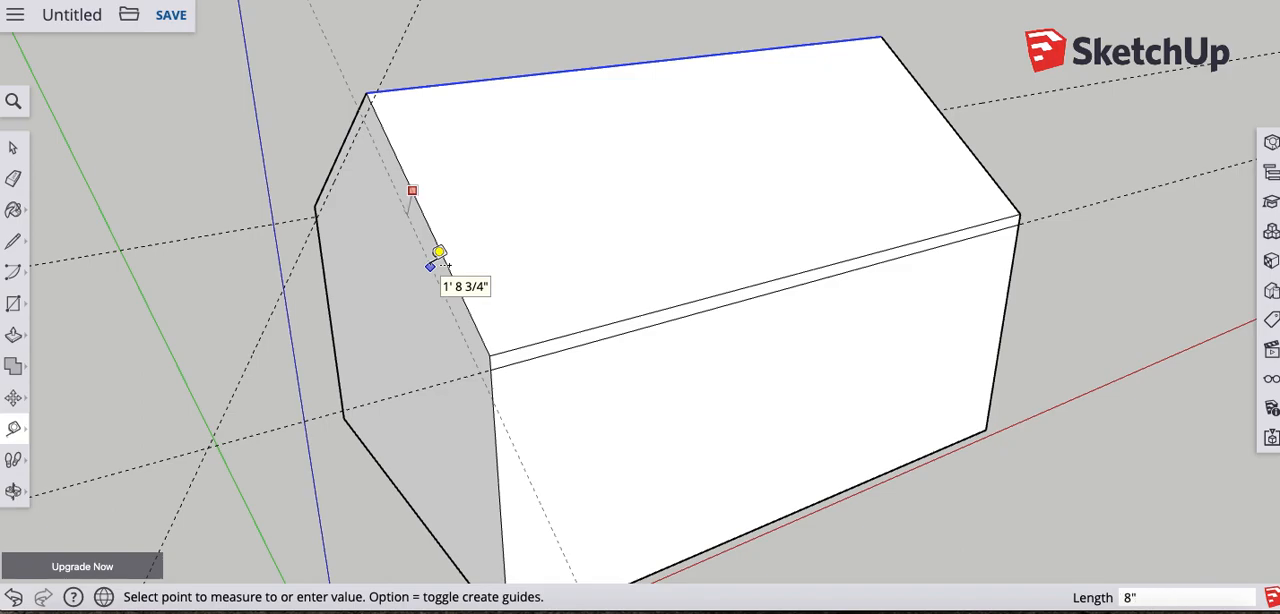
key("Return")
- Place guides 8" below both sloped roof edges on the gable end farthest from the origin
middle_click_drag(337, 255, 517, 251)
middle_click_drag(857, 232, 534, 283)
left_click(507, 172)
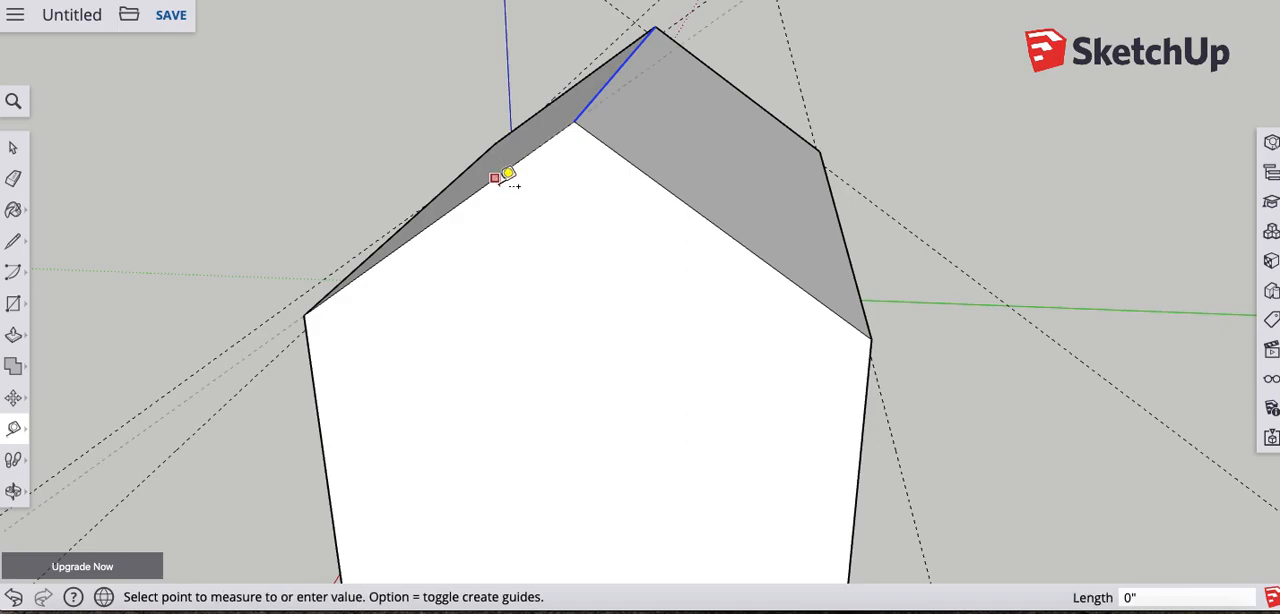
middle_click_drag(517, 191, 269, 317)
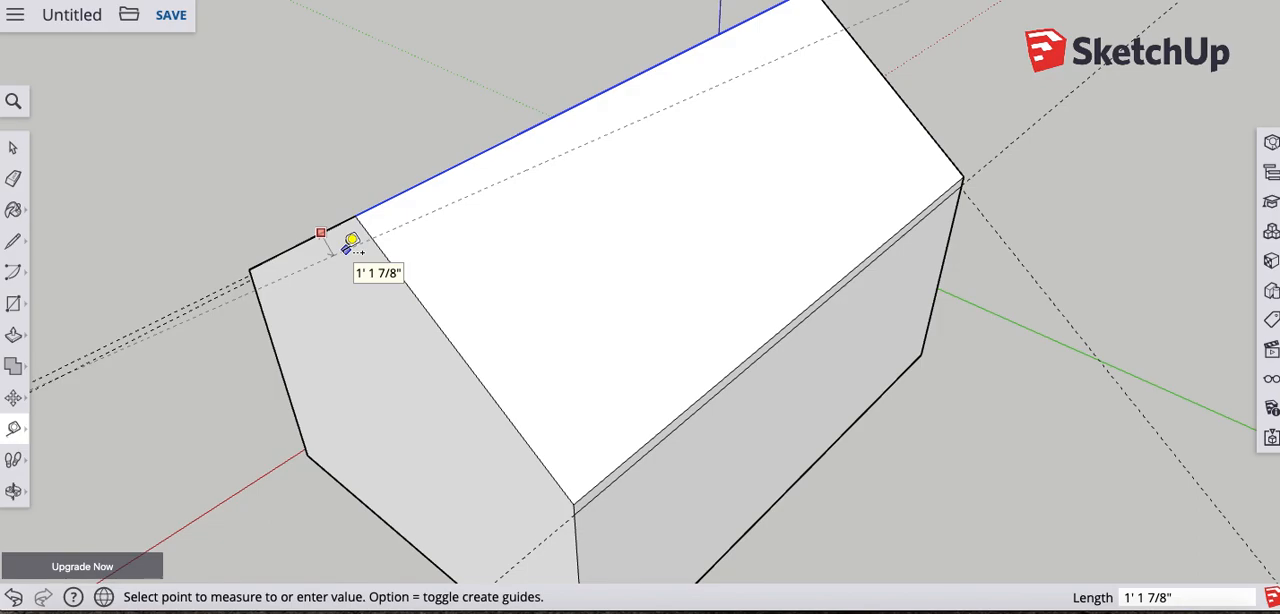
middle_click_drag(340, 246, 951, 157)
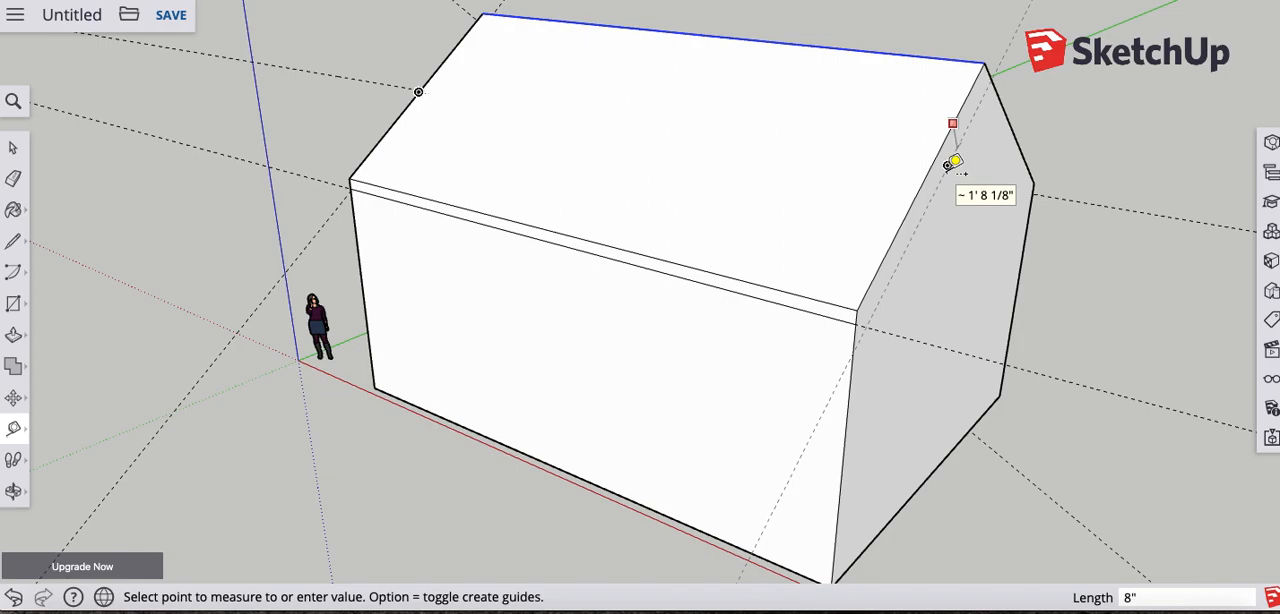
left_click(955, 163)
middle_click_drag(1020, 129, 271, 157)
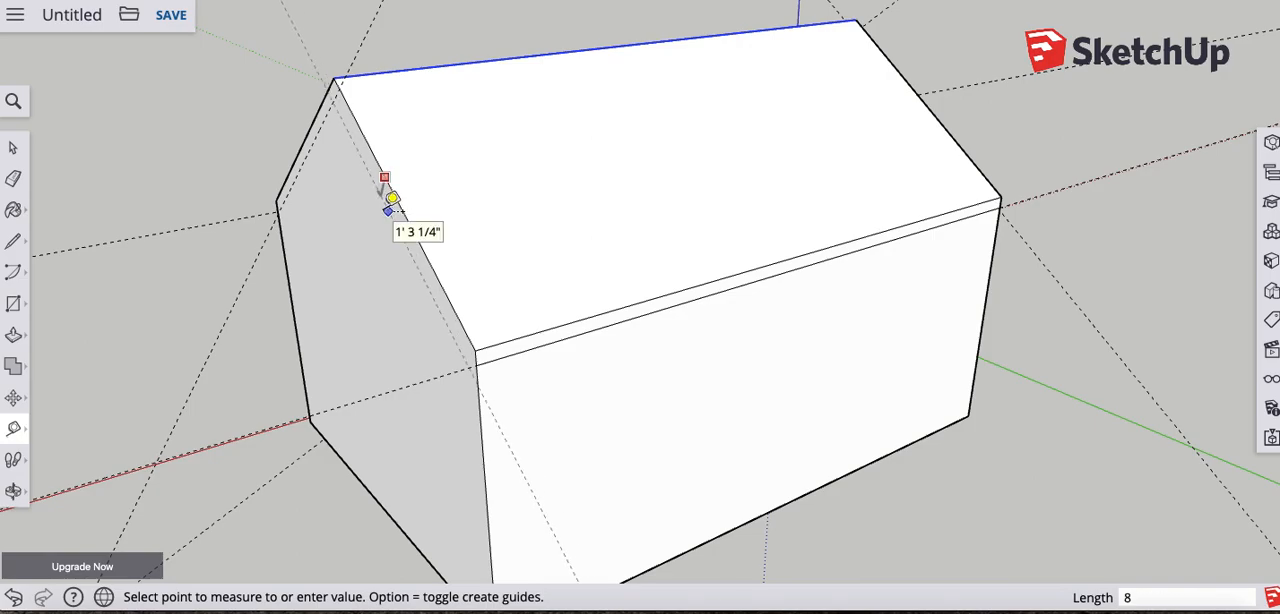
left_click(389, 199)
- Draw two lines along the sloped guides on the far gable end, from one wall corner to the peak intersection and down to the opposite corner
middle_click_drag(417, 243, 594, 230)
middle_click_drag(548, 291, 663, 283)
scroll(576, 431, "down", 2)
scroll(555, 424, "up", 5)
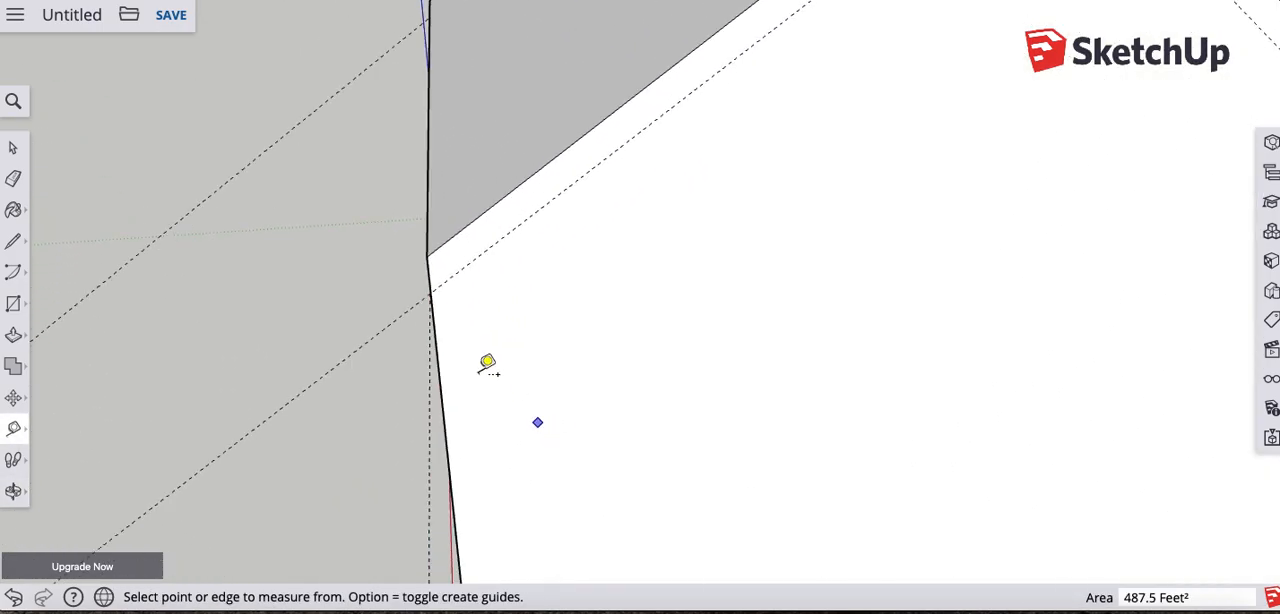
left_click(12, 244)
middle_click_drag(100, 286, 543, 423)
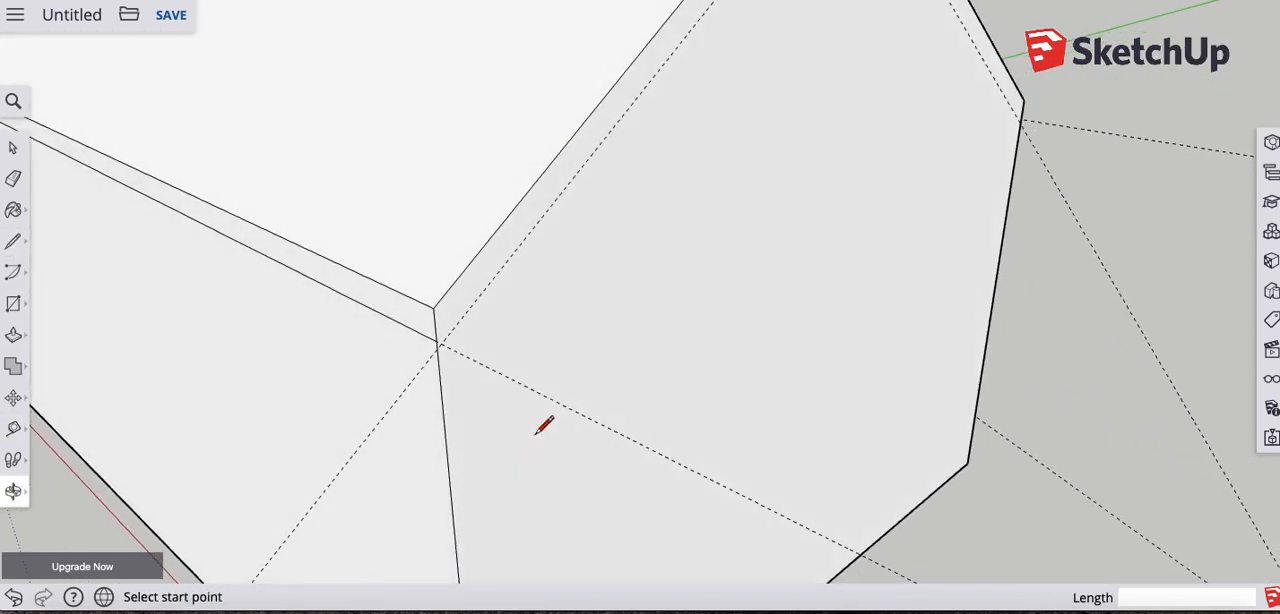
left_click(437, 340)
middle_click_drag(780, 169, 434, 331)
left_click(504, 146)
middle_click_drag(969, 465, 706, 200)
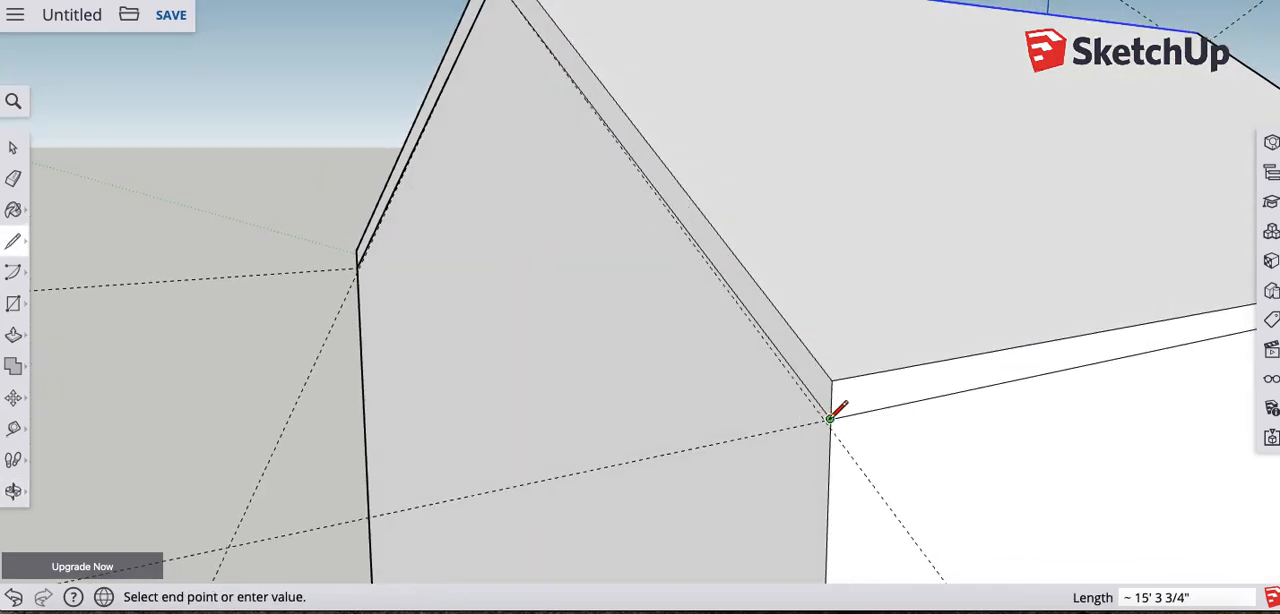
left_click(830, 418)
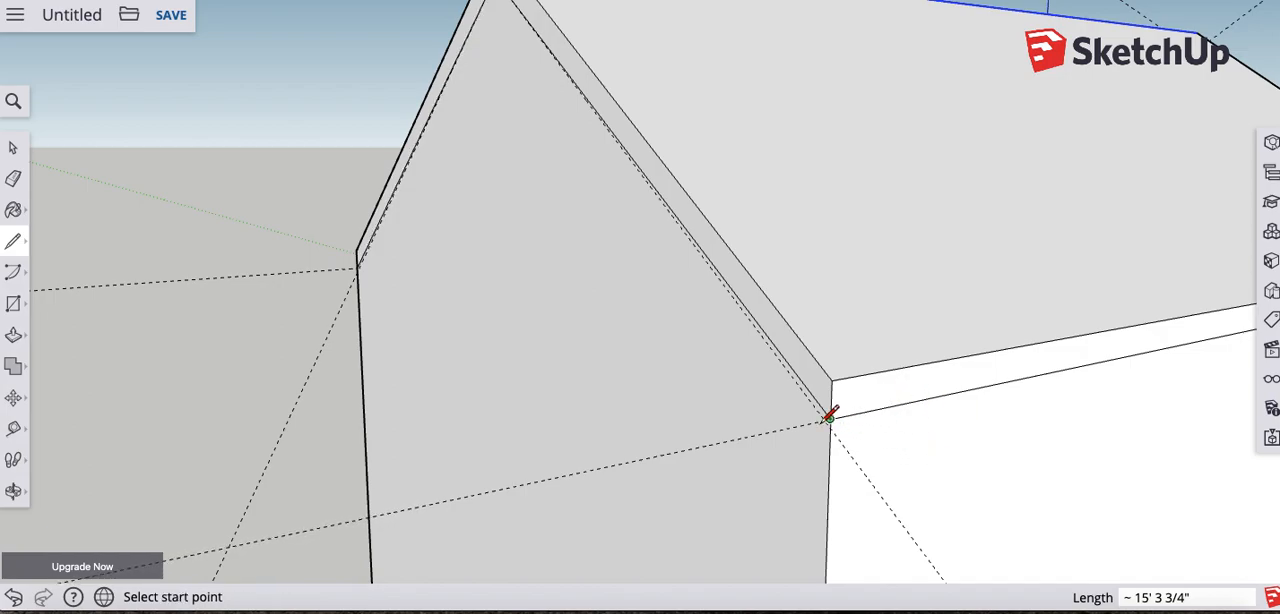
- Draw a line on the gable end nearest the origin from the wall-corner line endpoint up to where the sloped guides cross
middle_click_drag(1000, 431, 512, 390)
middle_click_drag(924, 373, 804, 356)
scroll(800, 361, "up", 2)
scroll(805, 367, "down", 1)
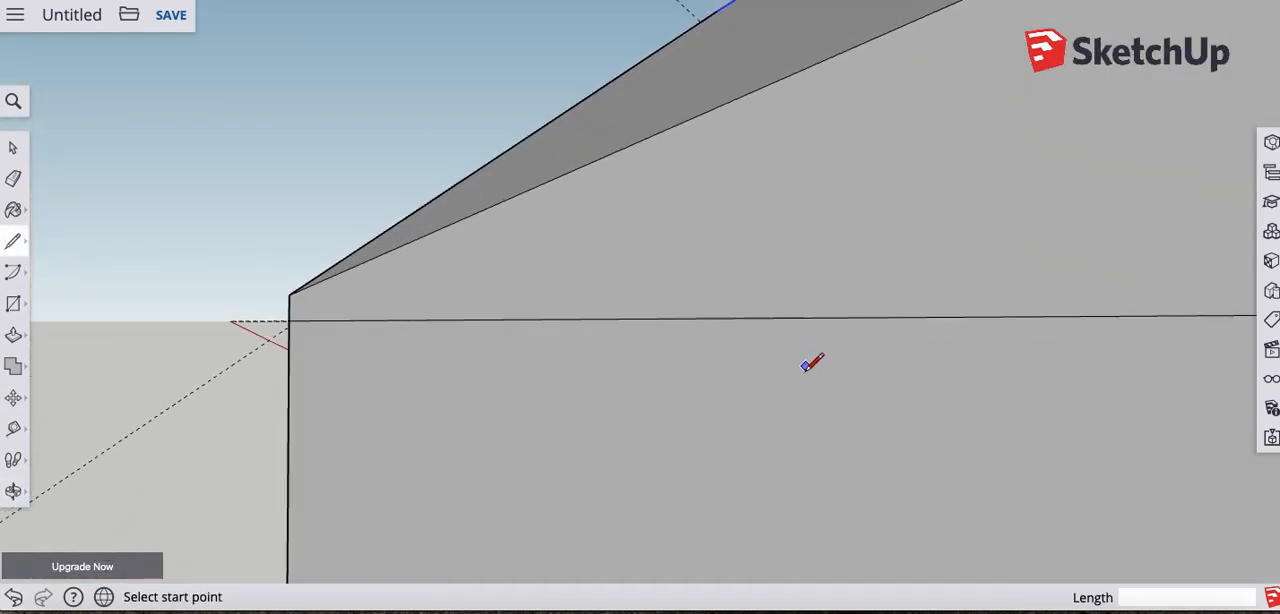
scroll(805, 366, "down", 6)
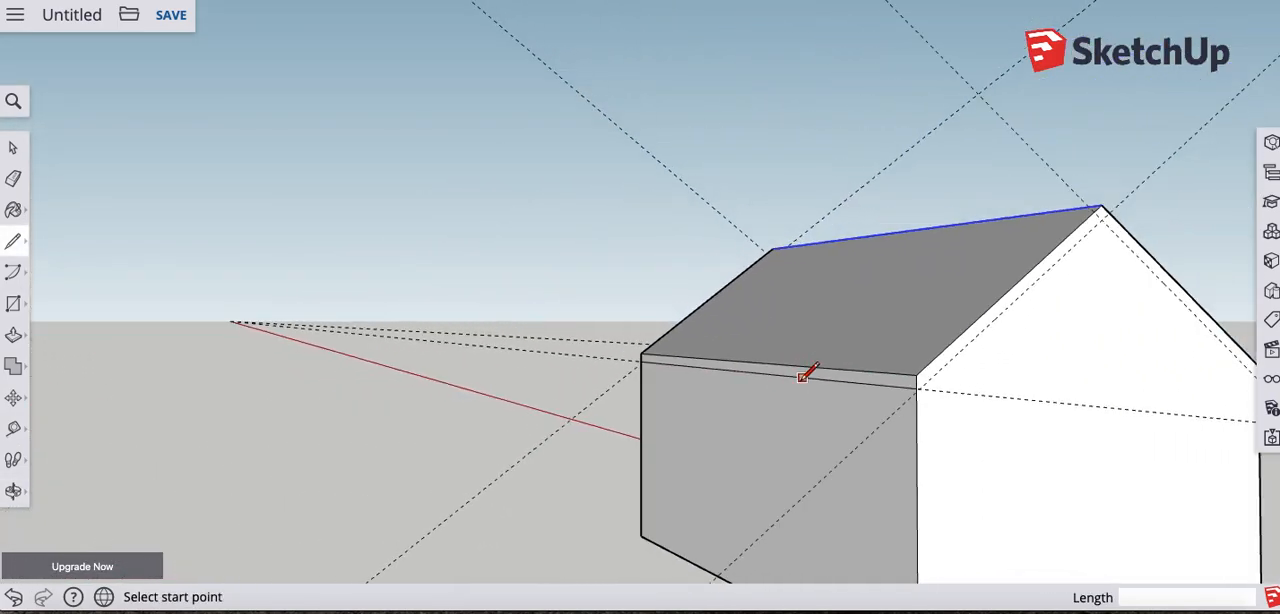
middle_click_drag(994, 351, 600, 354)
scroll(599, 353, "up", 1)
scroll(600, 350, "up", 4)
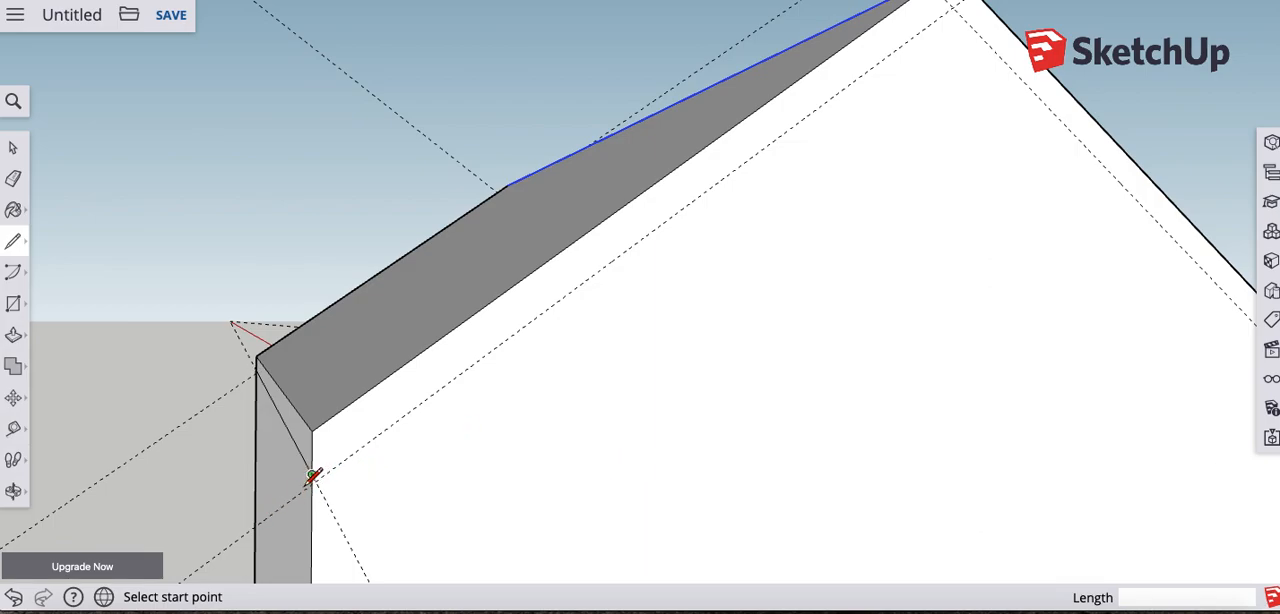
middle_click_drag(311, 475, 350, 480)
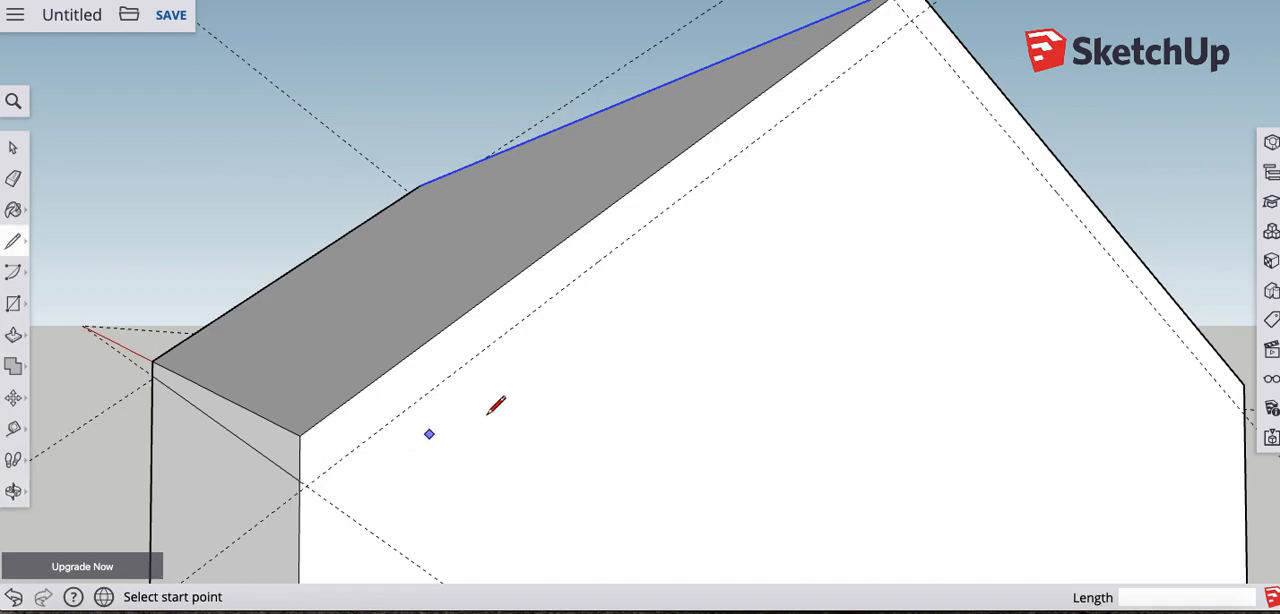
left_click(300, 480)
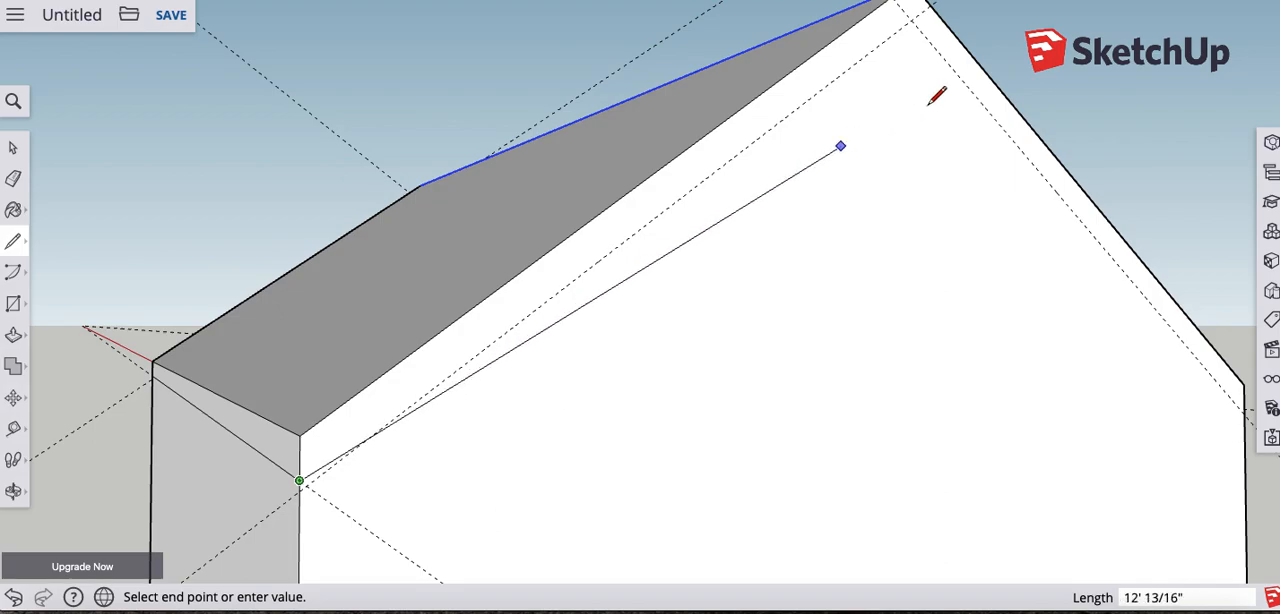
left_click(912, 20)
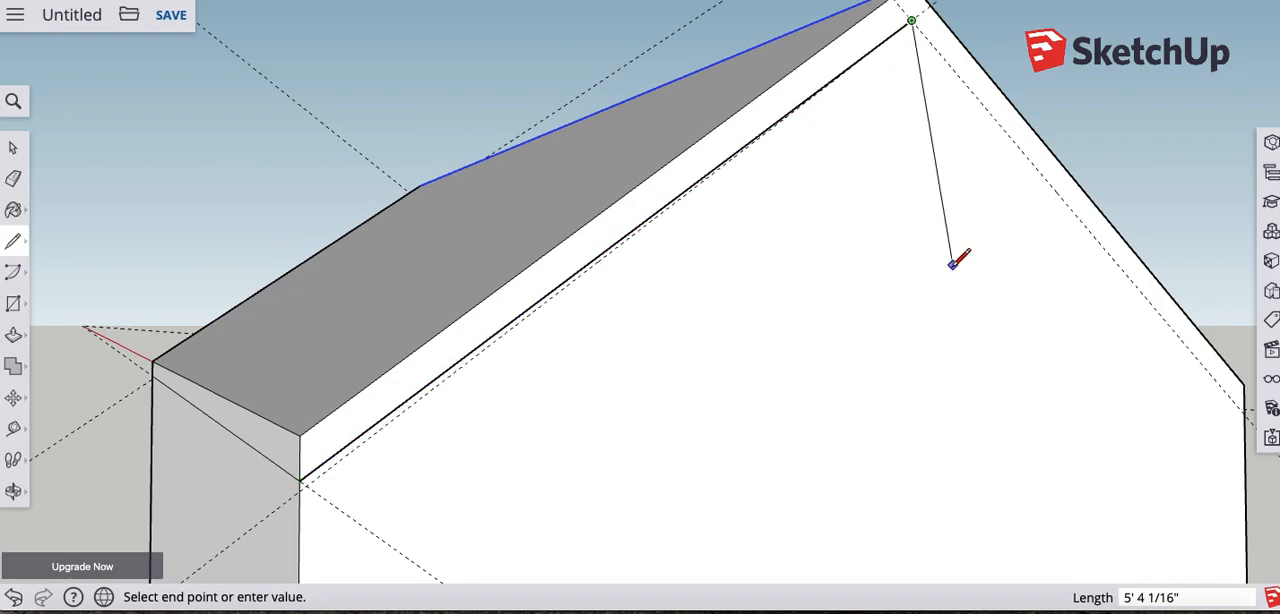
- Continue the line from the guides' peak crossing down to the trim line's endpoint at the opposite wall corner
key("o")
left_click_drag(1063, 360, 783, 359)
middle_click_drag(783, 359, 713, 356, "shift")
middle_click_drag(938, 428, 790, 440)
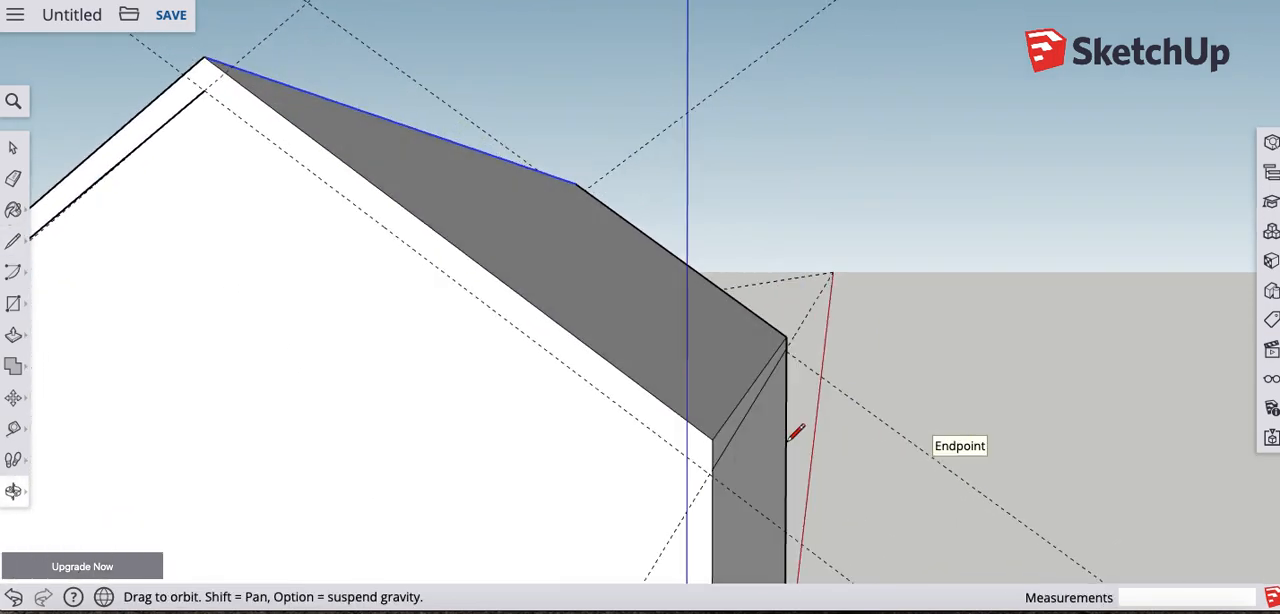
left_click(712, 468)
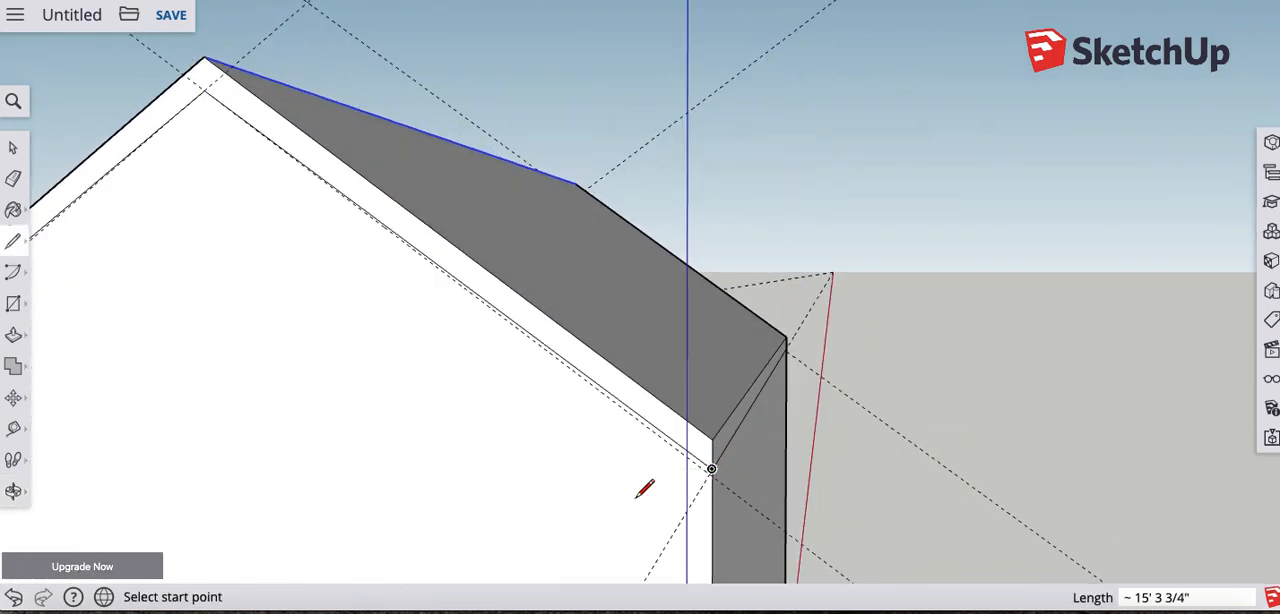
- Erase all the construction guides around the roof and check the house from several sides
left_click(14, 179)
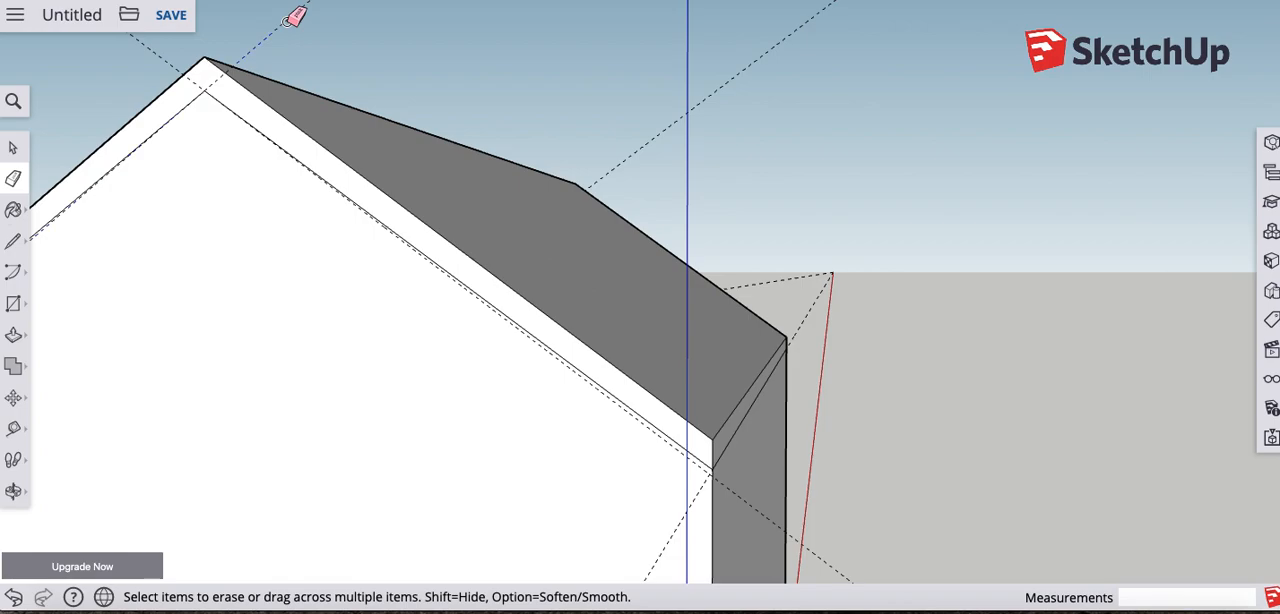
left_click(165, 57)
left_click(822, 283)
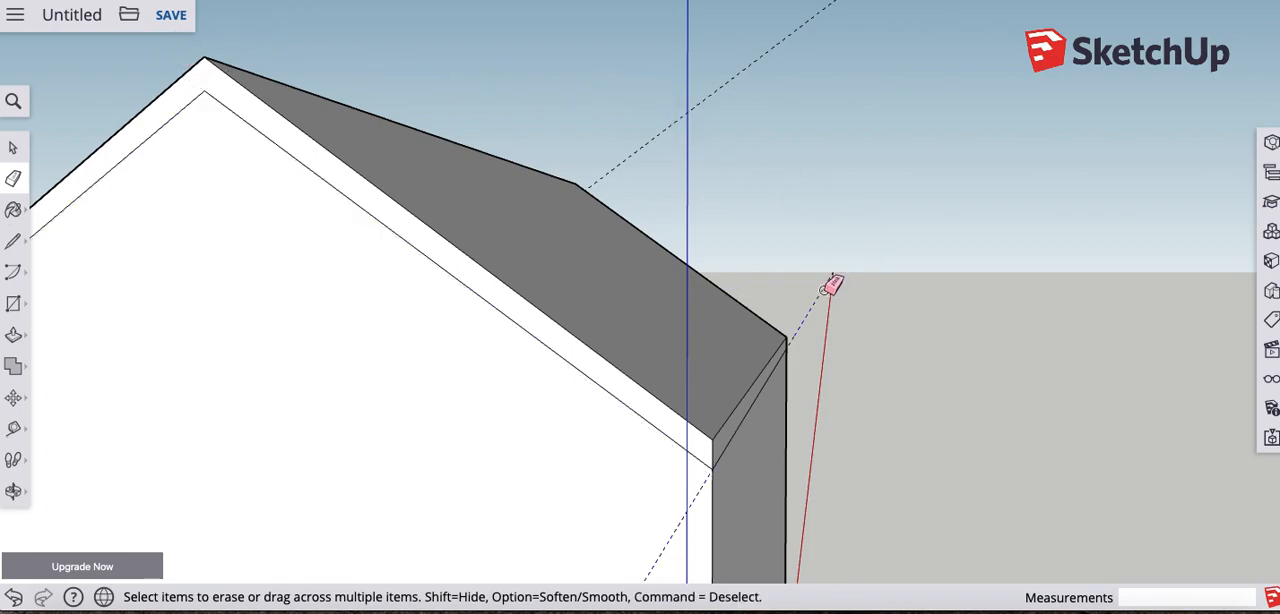
scroll(680, 266, "up", 3)
scroll(680, 266, "down", 10)
mouse_move(560, 323)
middle_mouse_down()
mouse_move(810, 342)
mouse_move(566, 363)
mouse_move(742, 380)
middle_mouse_up()
scroll(470, 392, "up", 3)
mouse_move(352, 371)
middle_mouse_down()
mouse_move(674, 391)
mouse_move(720, 414)
middle_mouse_up()
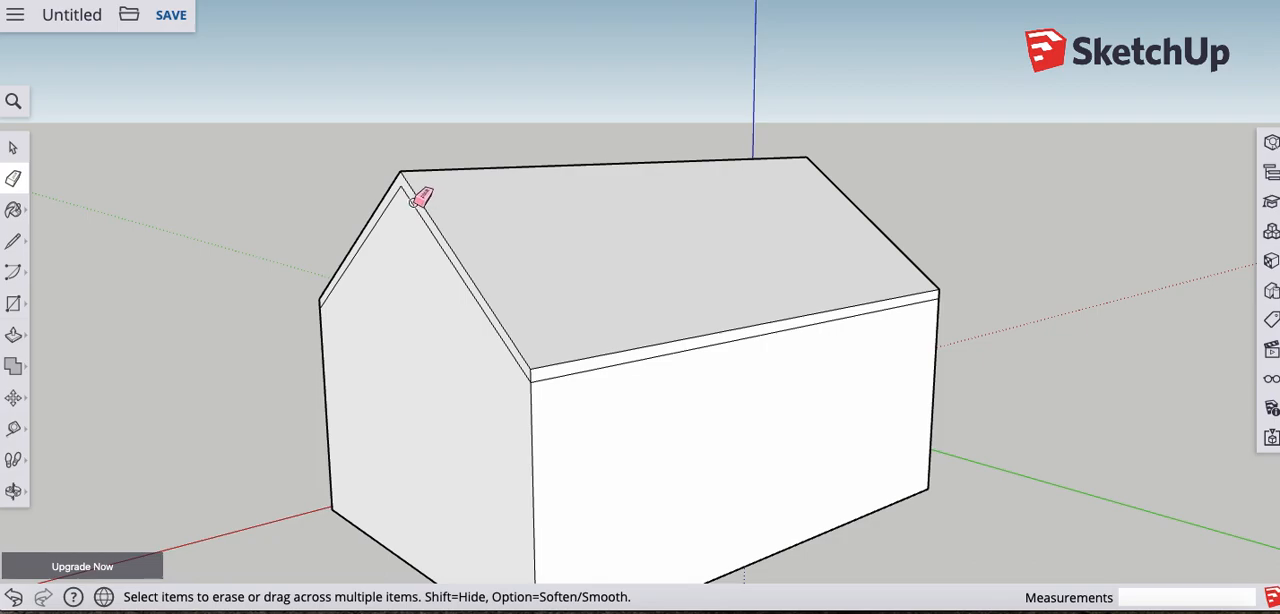
- Push/Pull the roof's sloped trim band outward 6" on both gable ends
left_click(13, 338)
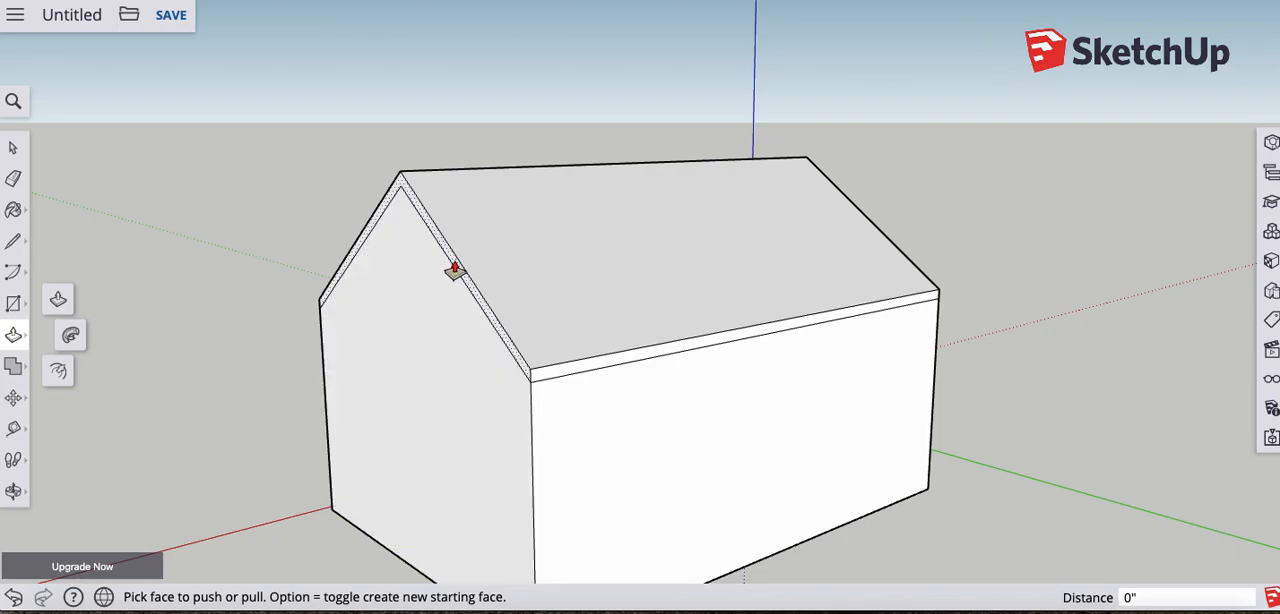
left_click_drag(454, 270, 425, 298)
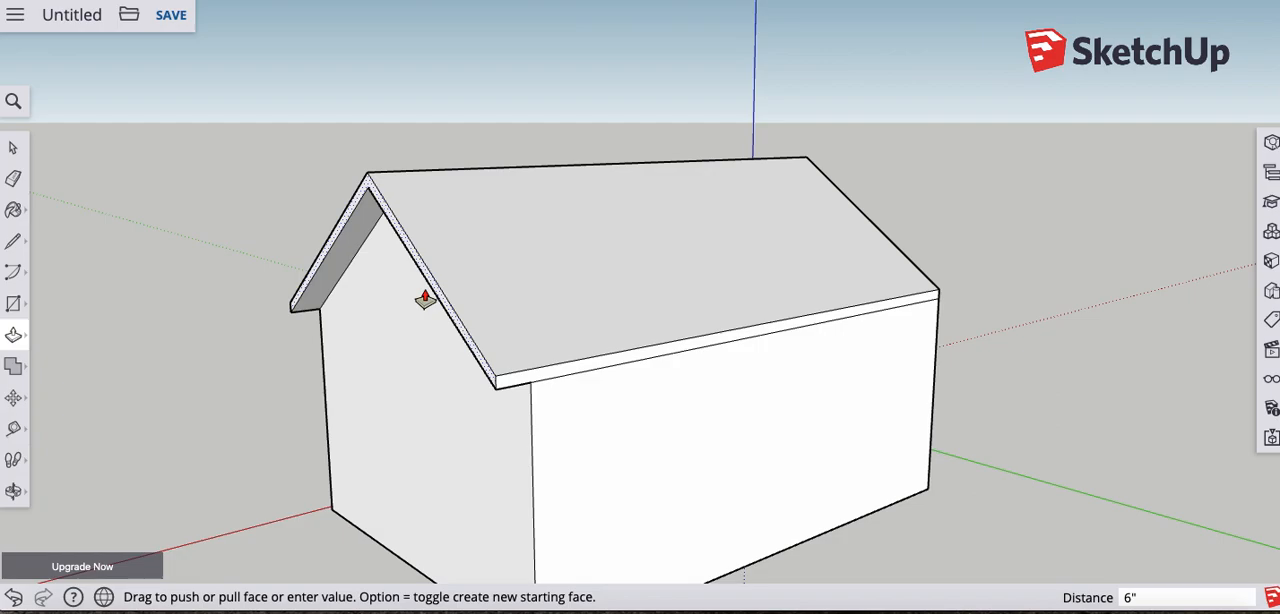
middle_click_drag(640, 340, 115, 329)
middle_click_drag(780, 404, 700, 400)
left_click_drag(678, 295, 770, 330)
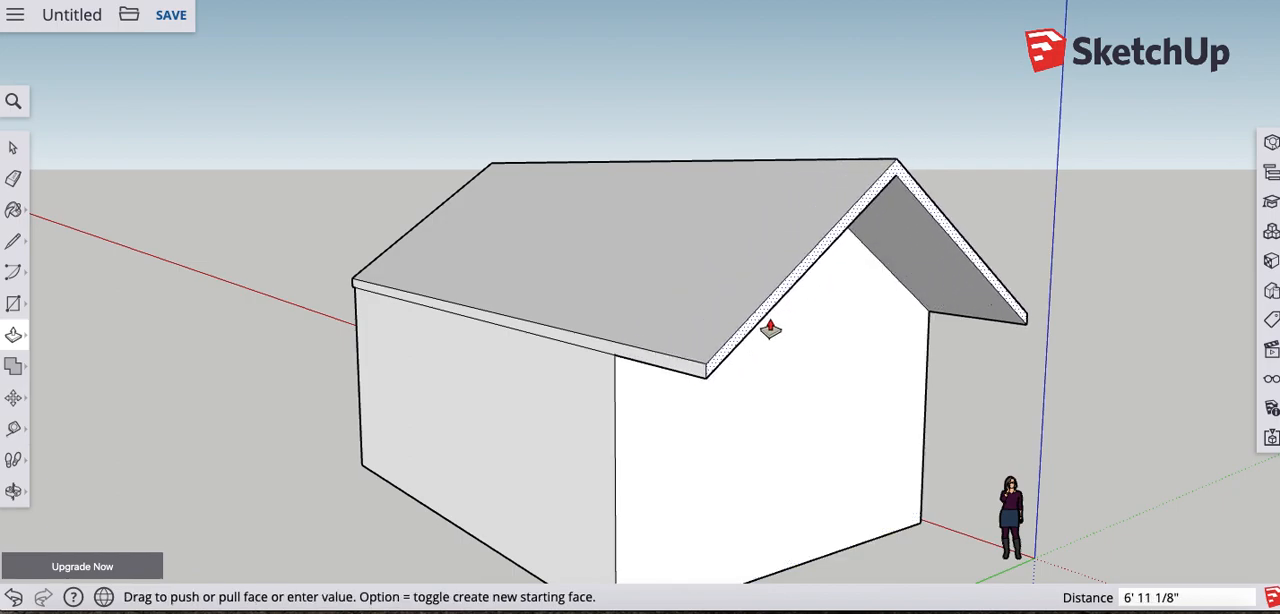
key("Escape")
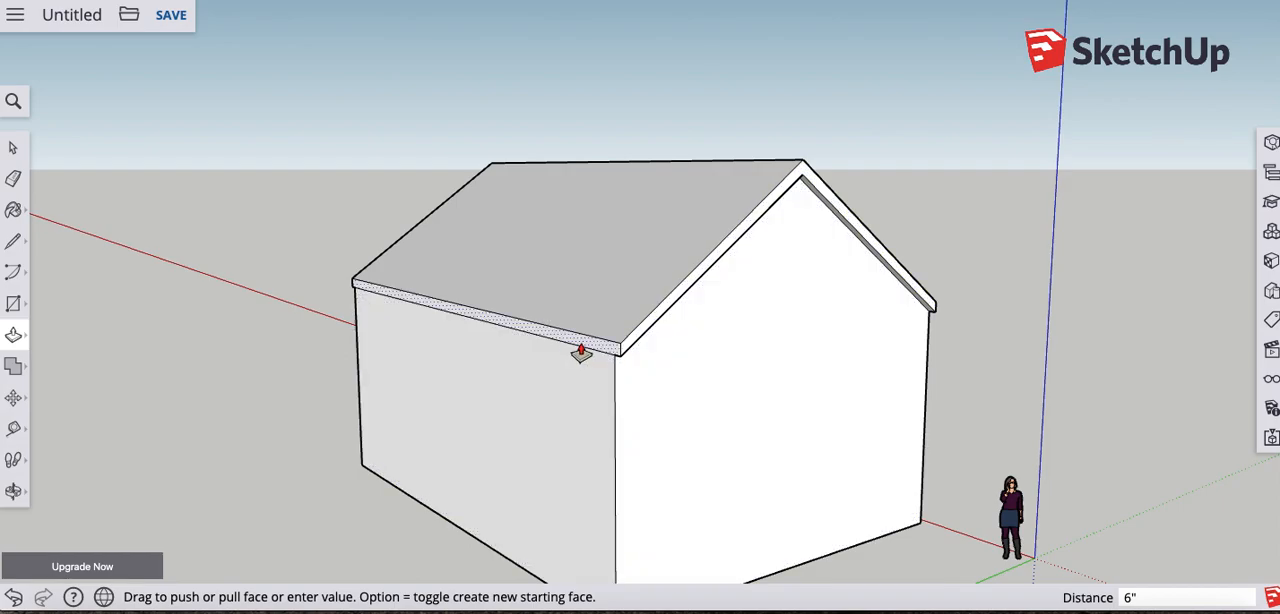
- Try to pull the roof band along the long wall farther from the origin straight outward, and undo it
middle_click_drag(557, 374, 811, 417)
scroll(760, 397, "up", 3)
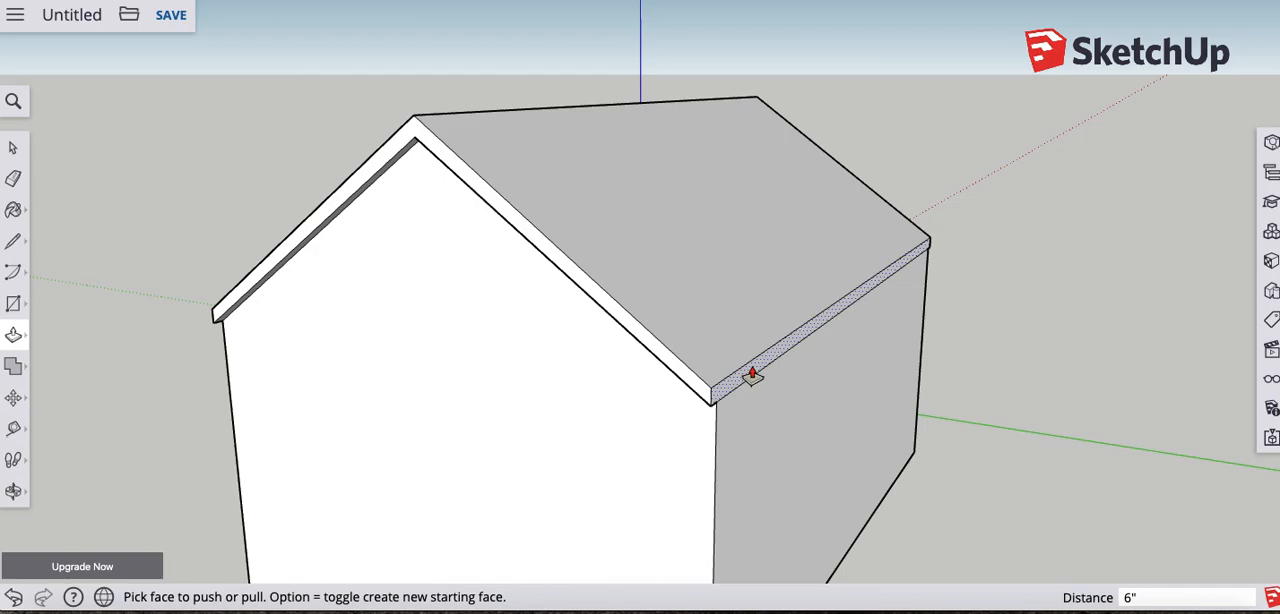
left_click(753, 377)
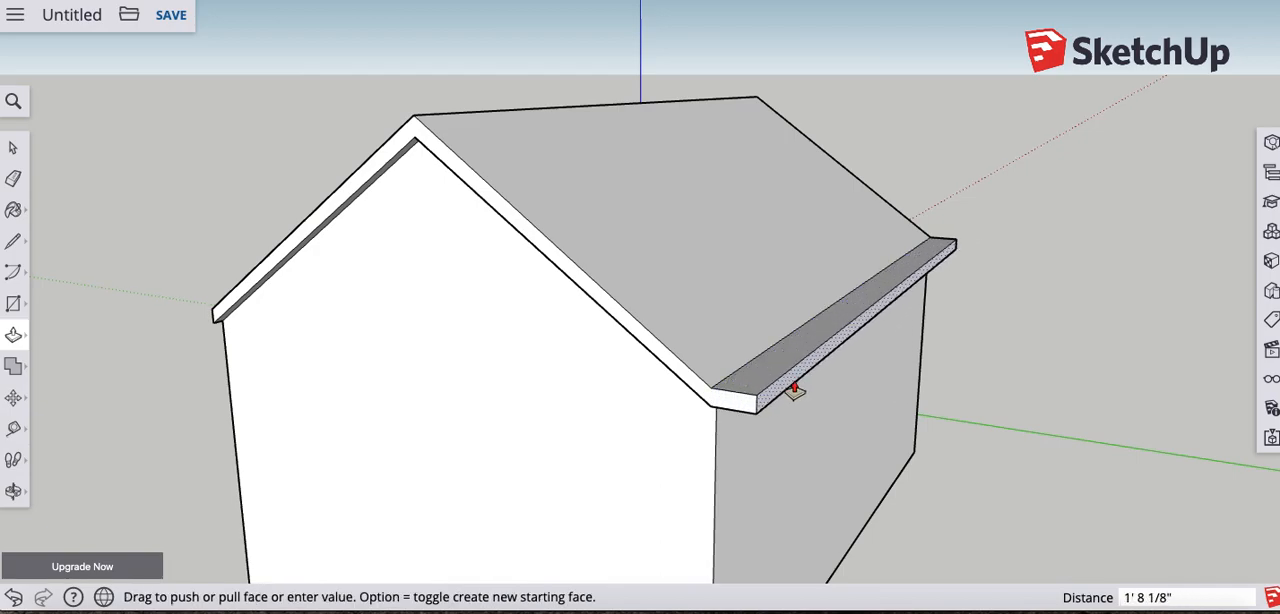
left_click(808, 391)
key("super+z")
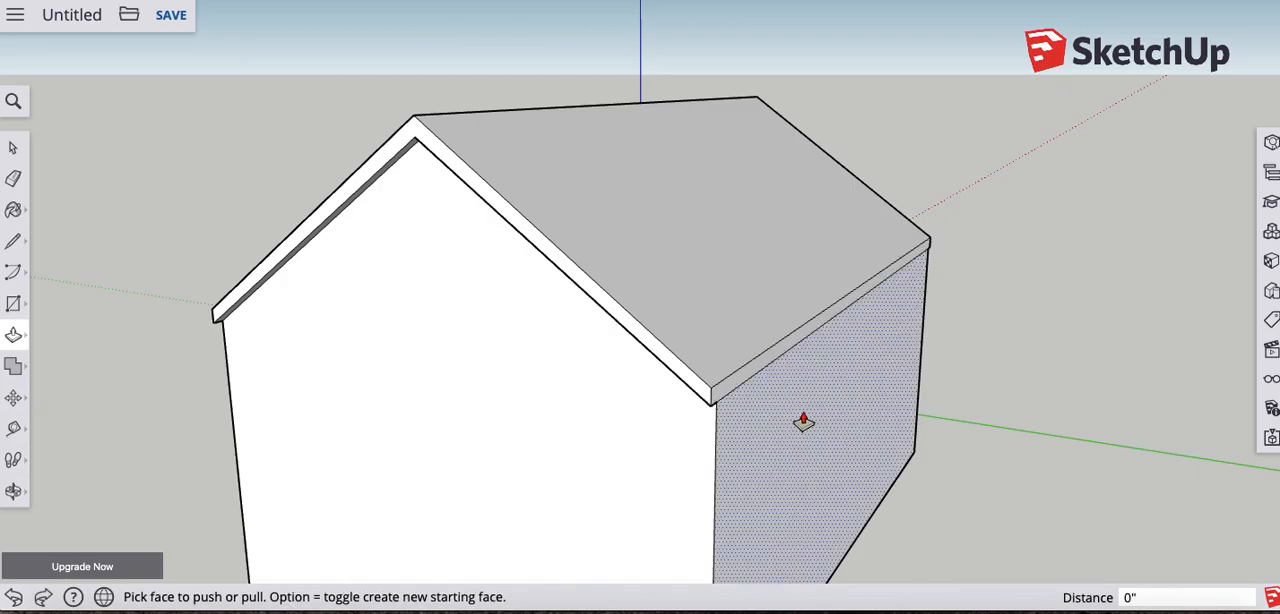
- Push the long wall farther from the origin inward 6" beneath its eave
middle_click_drag(757, 440, 749, 340)
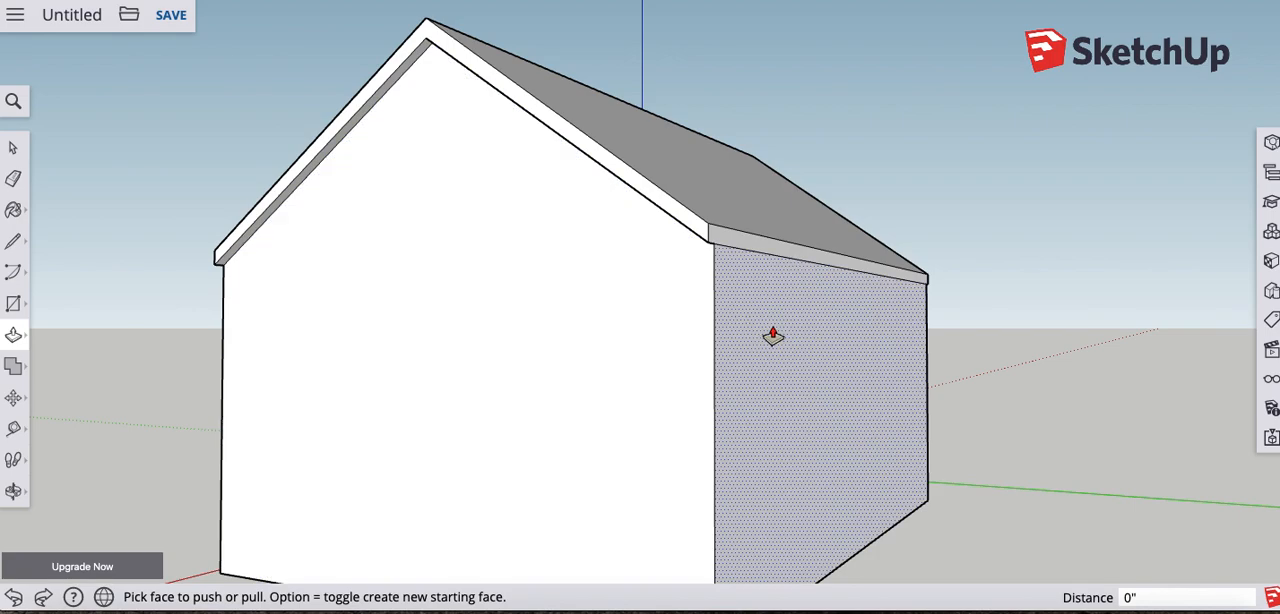
left_click(769, 336)
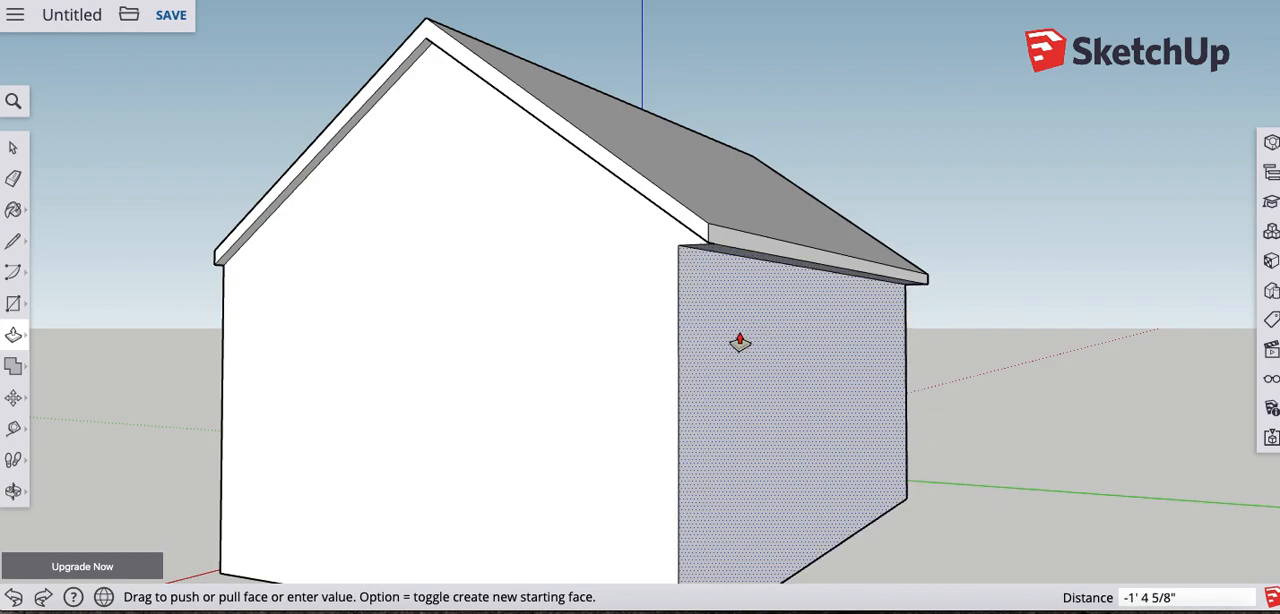
left_click(738, 342)
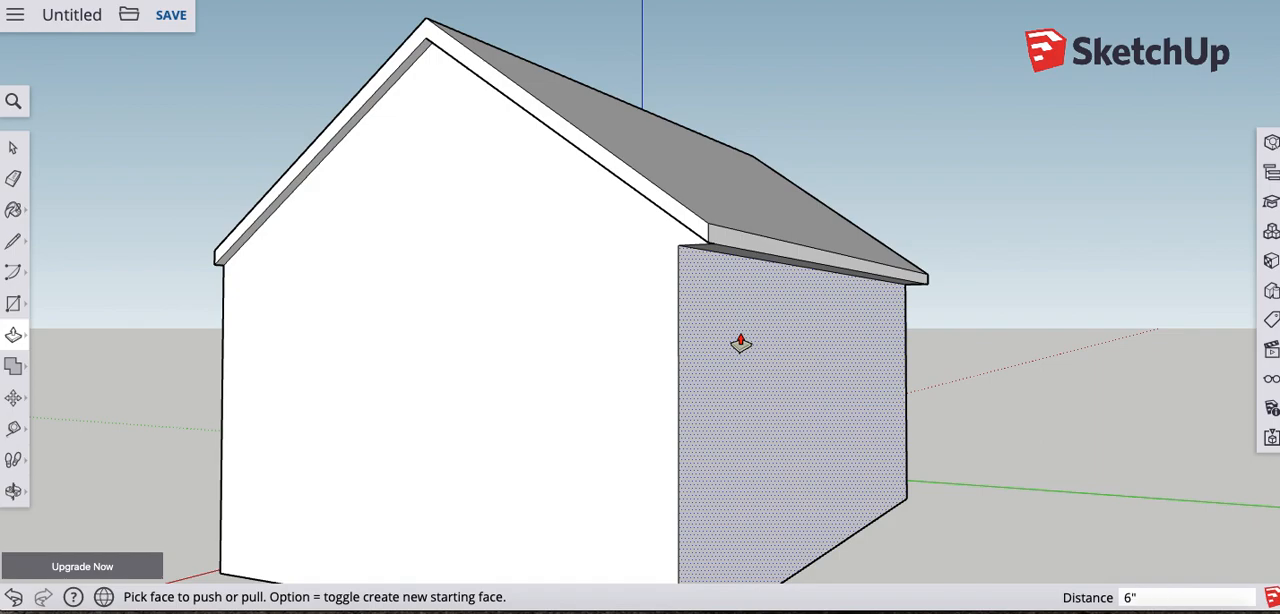
left_click(740, 343)
- Push the opposite long wall, beside the red axis, inward 6" beneath its eave
key("o")
left_click_drag(443, 320, 796, 333)
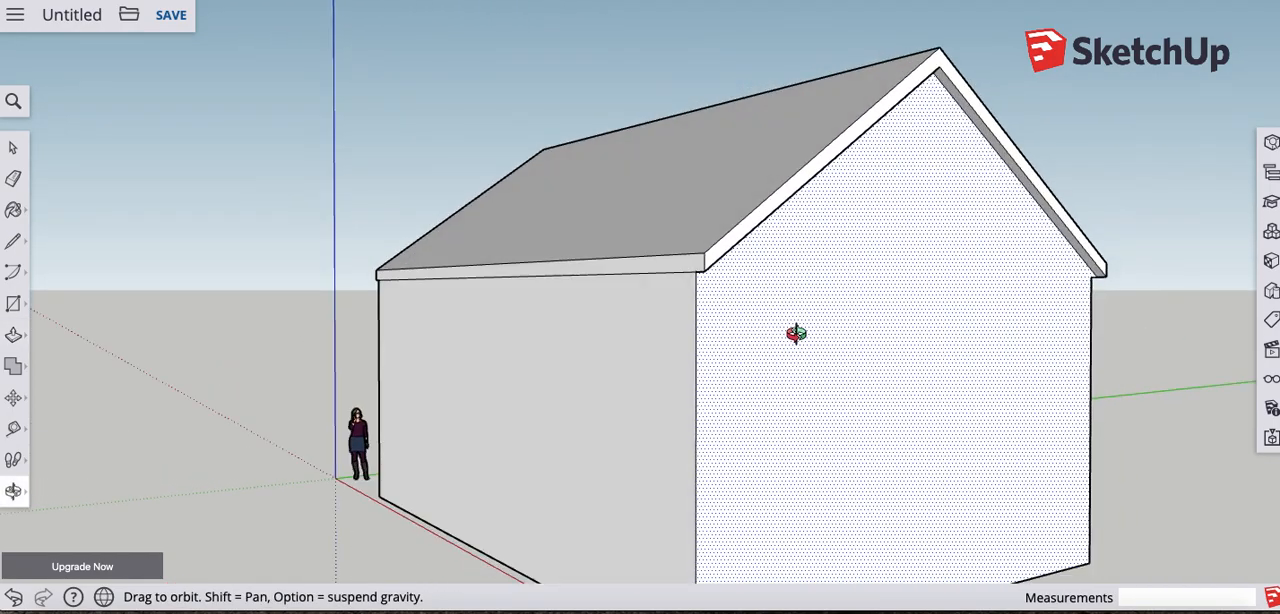
middle_click_drag(796, 333, 854, 342)
left_click(627, 360)
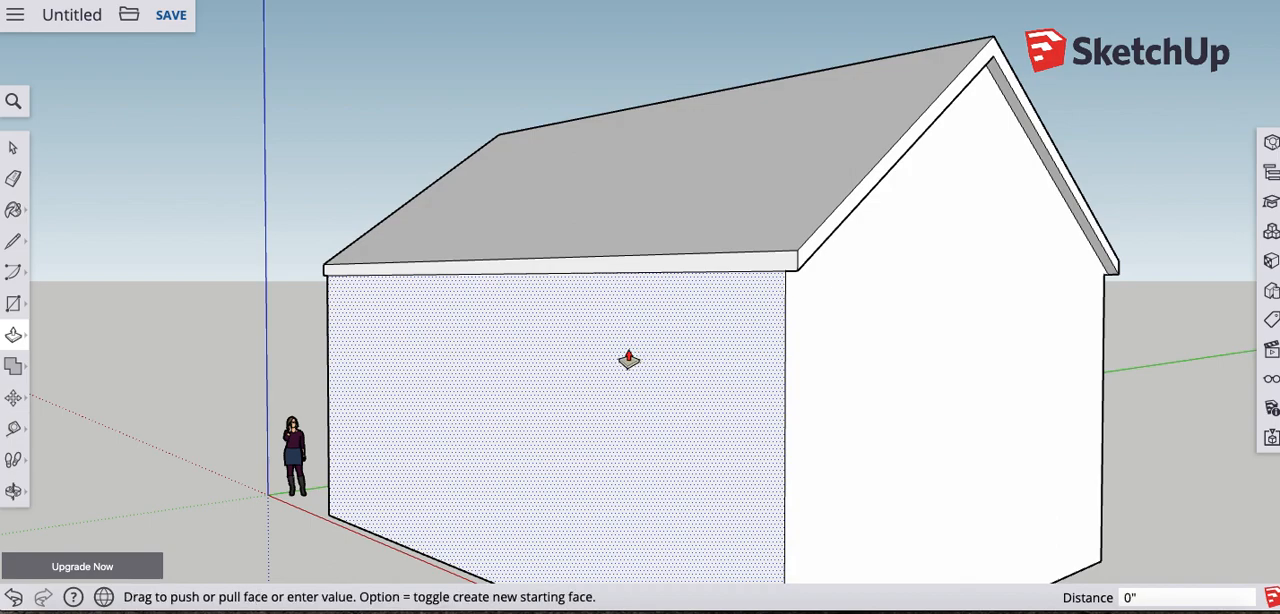
left_click(661, 355)
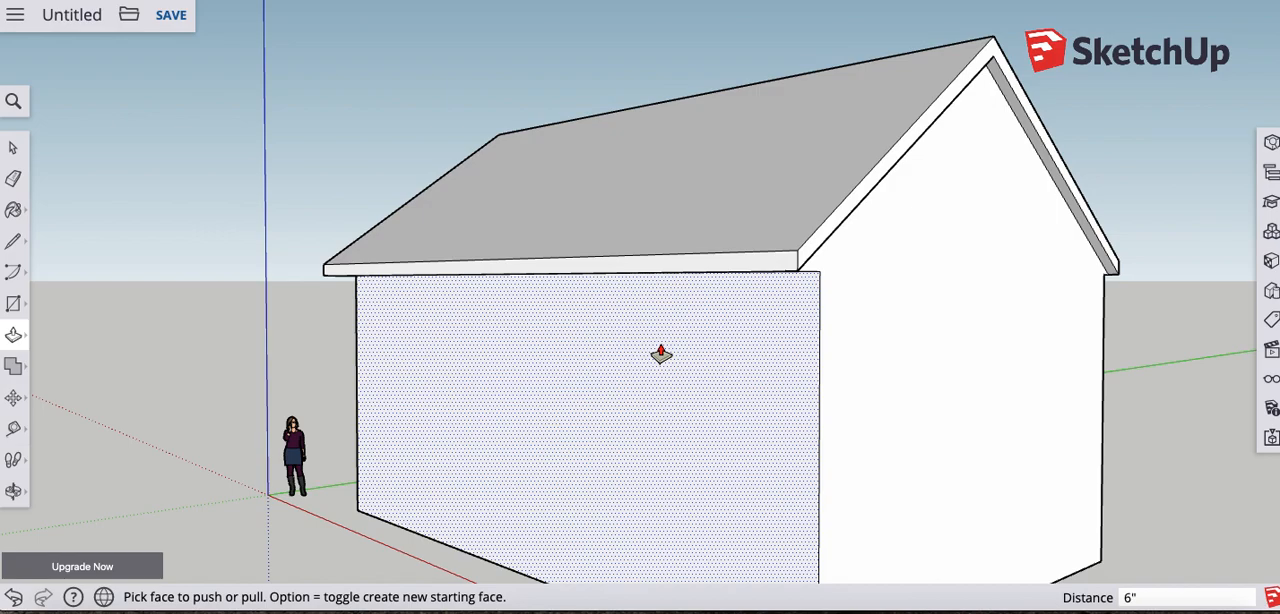
left_click(661, 355)
- Push both long walls inward another 2" beneath the eaves
middle_click_drag(661, 355, 557, 383)
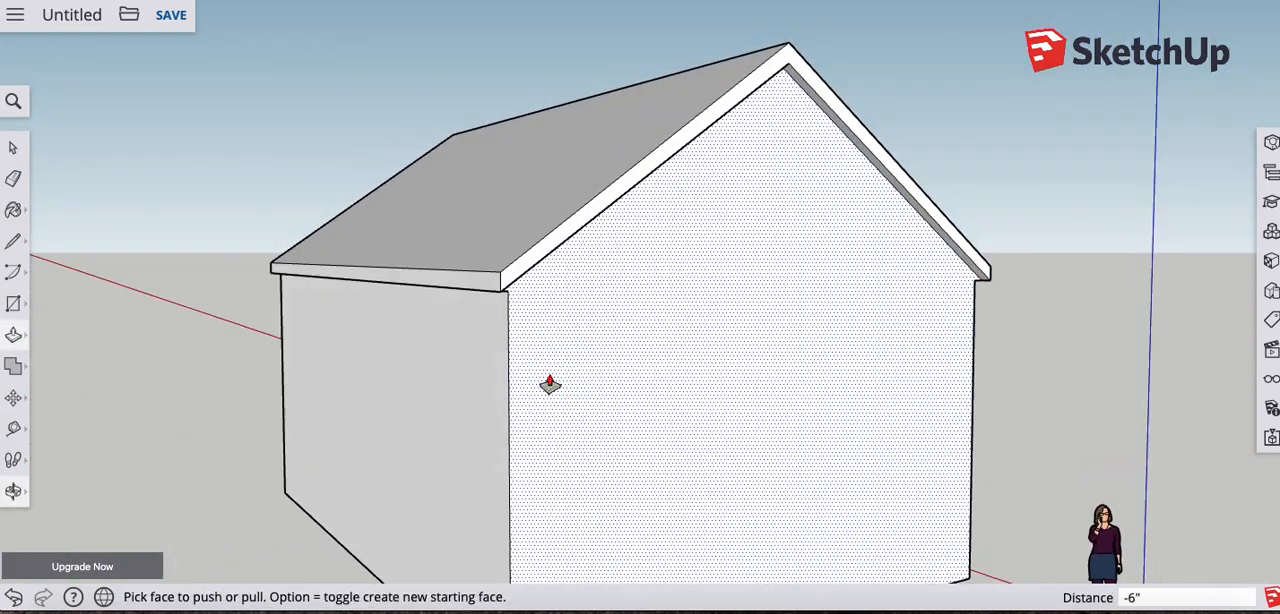
left_click_drag(453, 393, 457, 393)
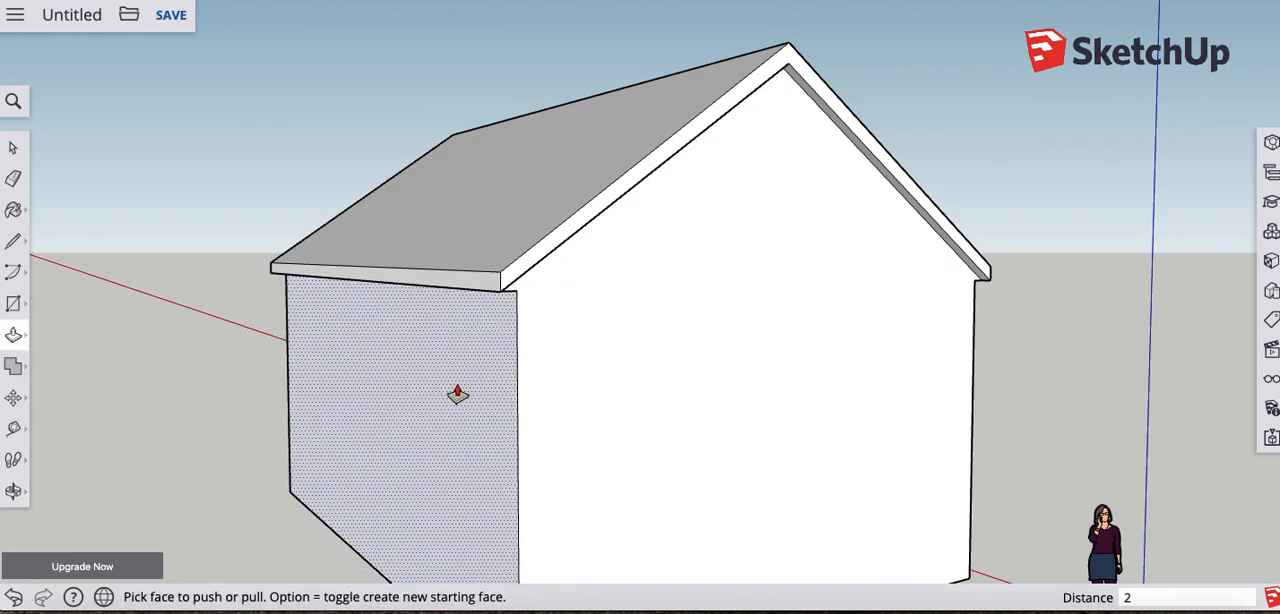
middle_click_drag(683, 354, 393, 373)
left_click_drag(589, 371, 576, 374)
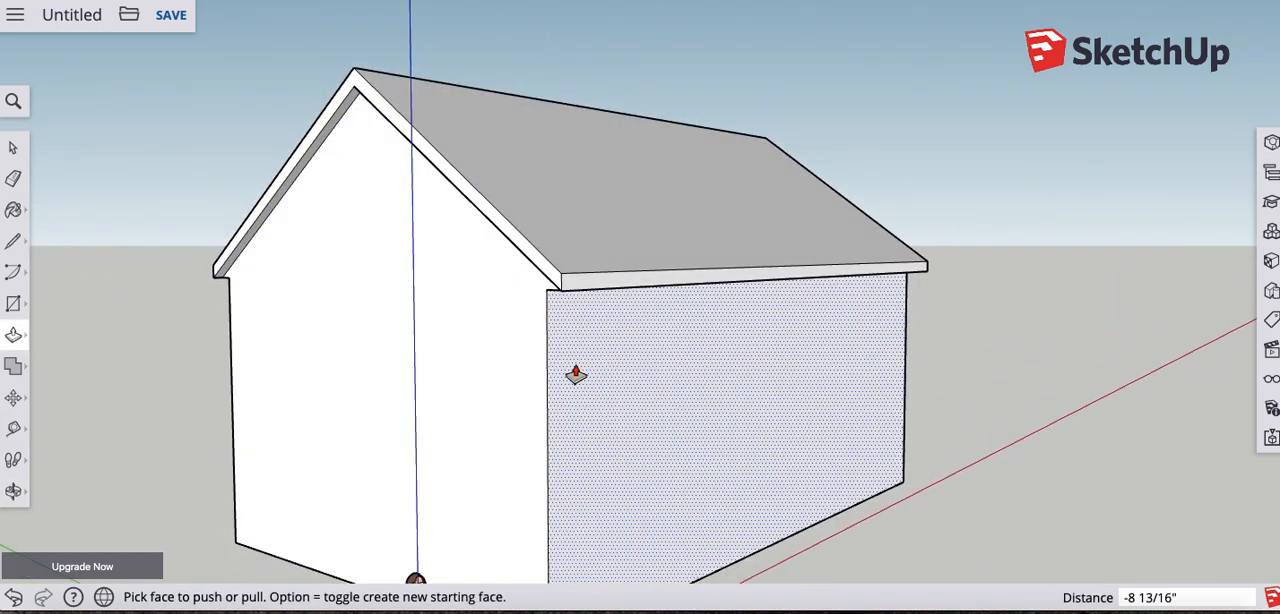
key("Return")
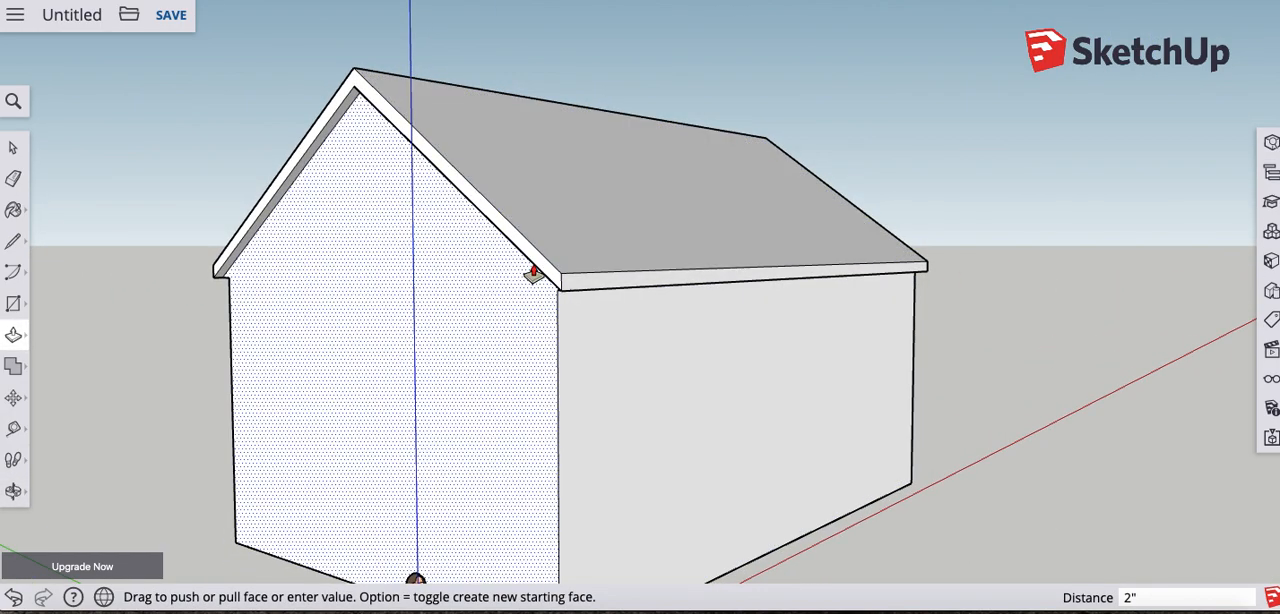
- Pull the sloped roof trim band out another 2" on both gable ends
left_click_drag(537, 270, 530, 276)
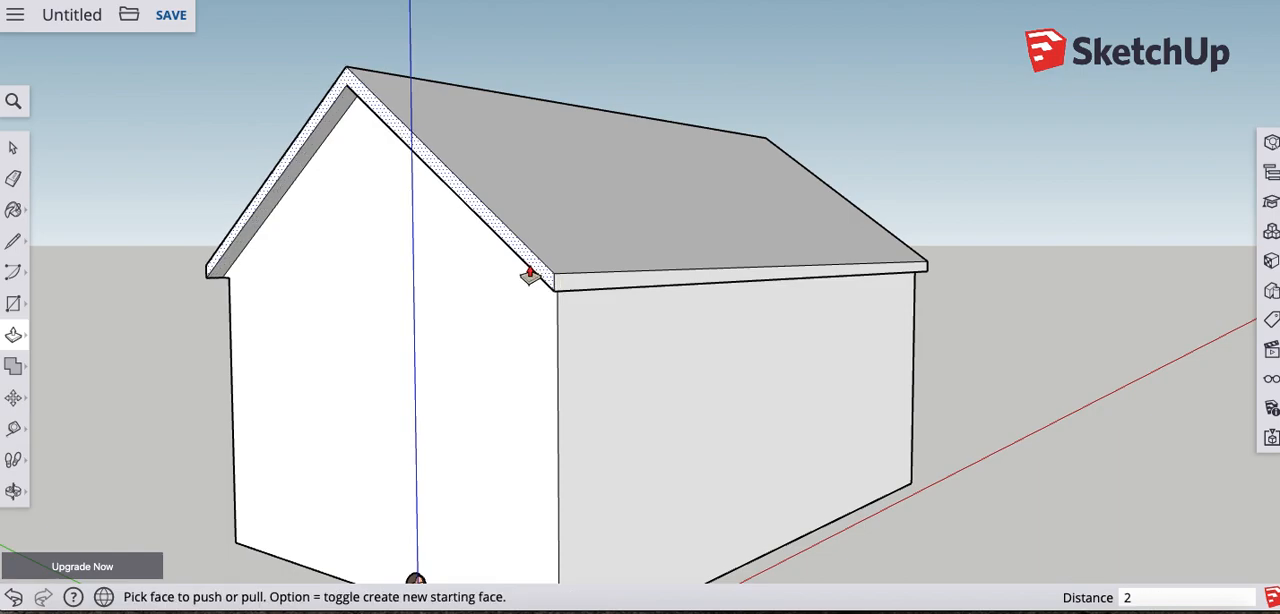
type("2")
key("Return")
middle_click_drag(708, 260, 391, 361)
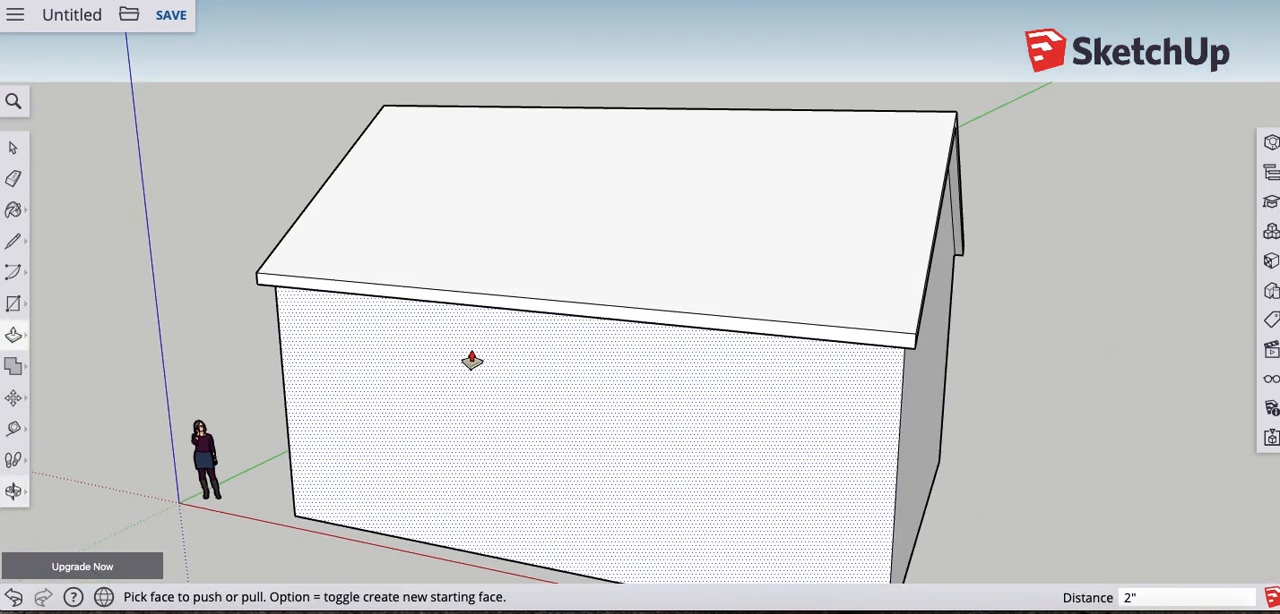
middle_click_drag(991, 280, 794, 288)
left_click_drag(788, 283, 796, 282)
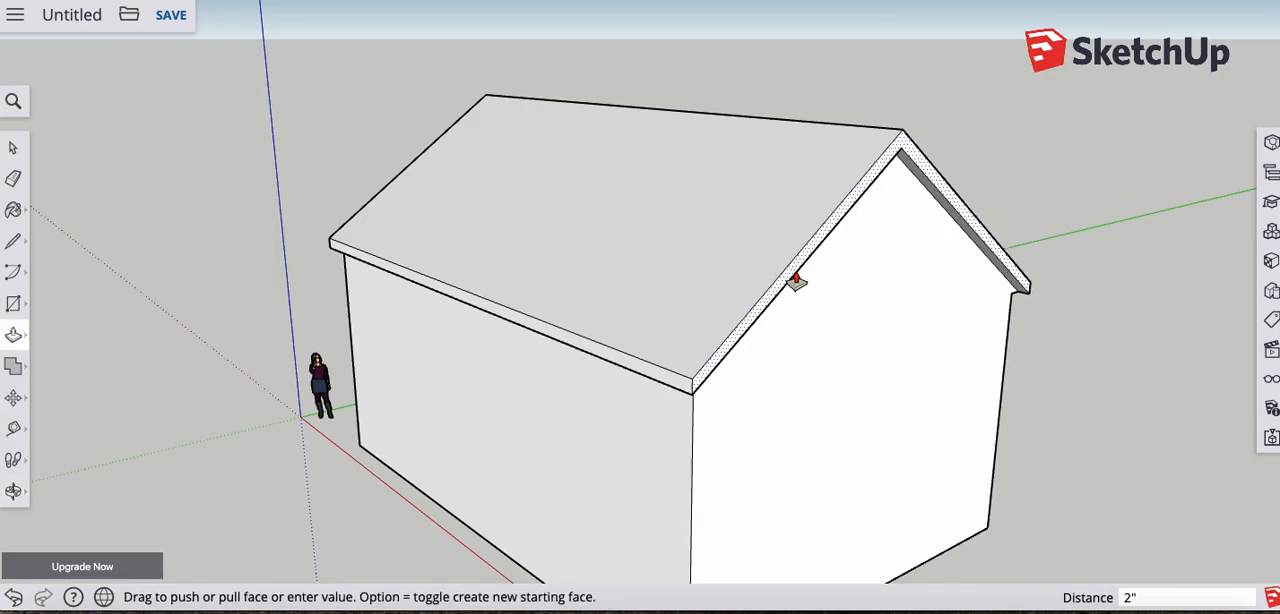
- Draw a 4' by 8' door rectangle from the base edge of the far long wall, toward the end nearer the origin
middle_click_drag(686, 266, 820, 354)
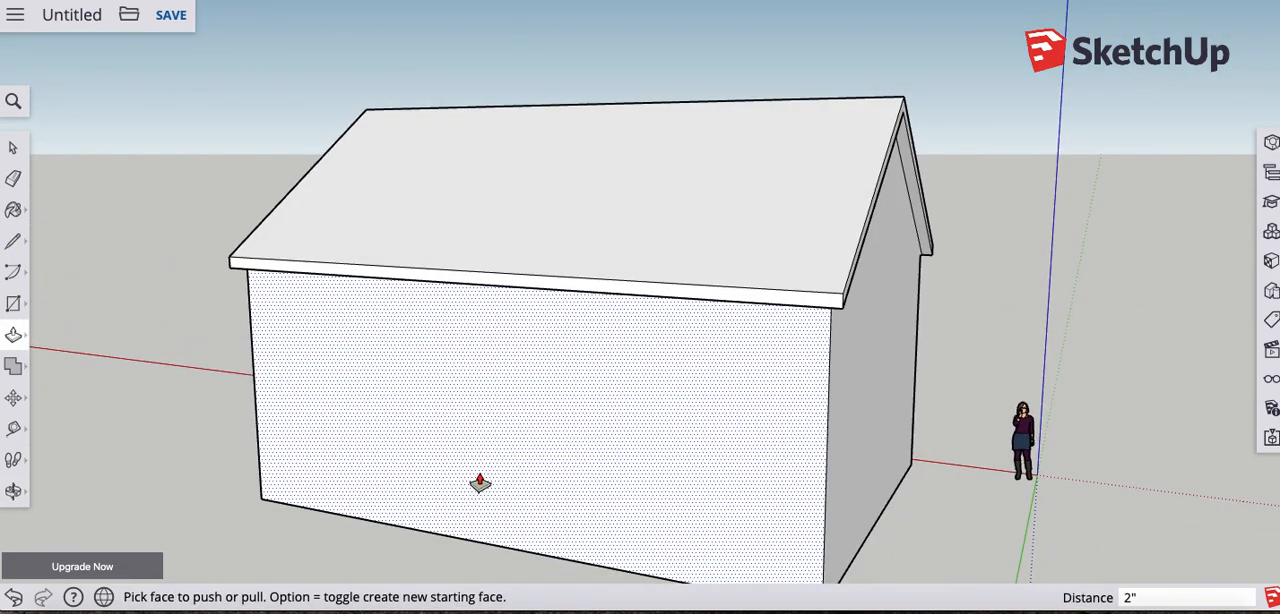
scroll(481, 479, "down", 1)
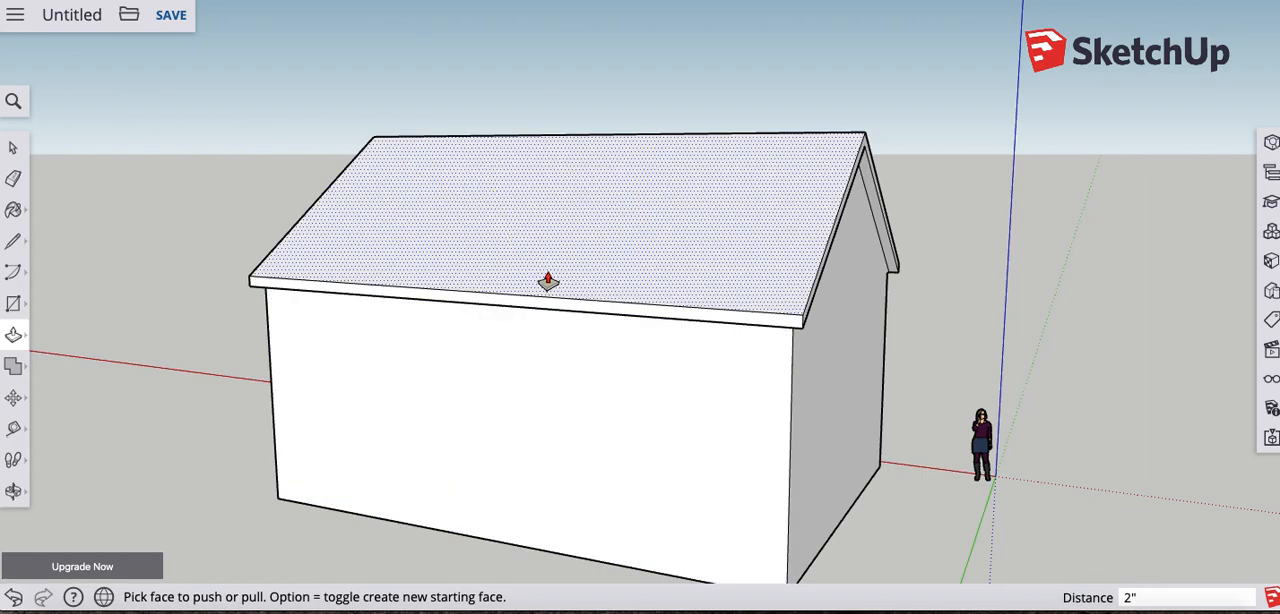
middle_click_drag(548, 281, 603, 547)
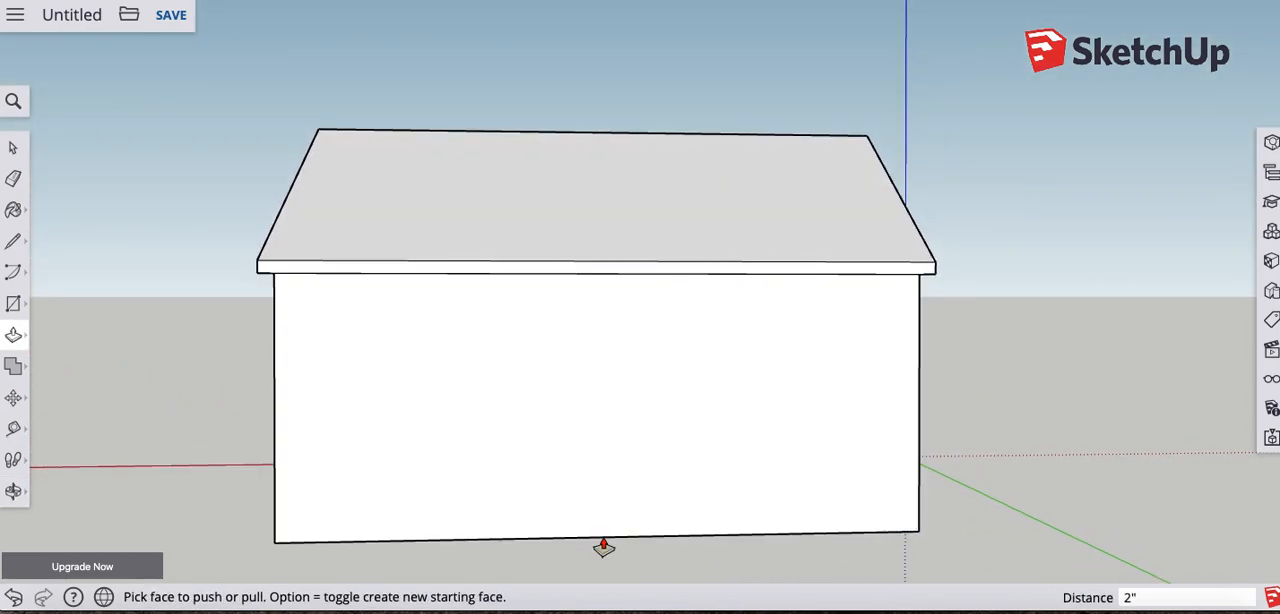
left_click(13, 147)
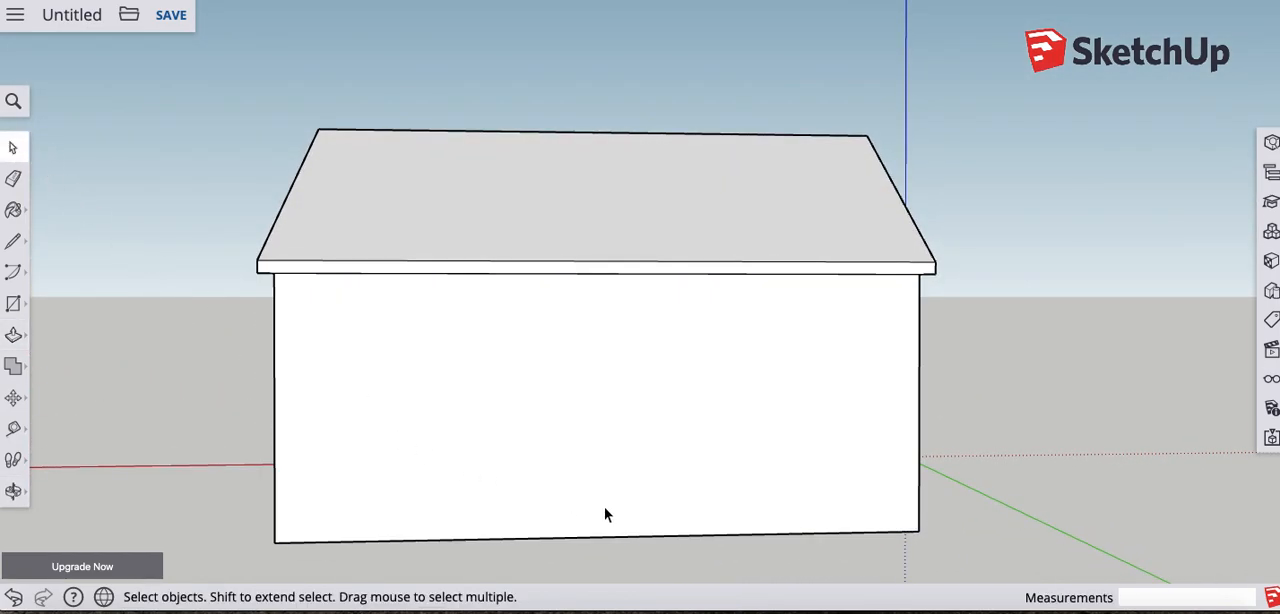
left_click(13, 305)
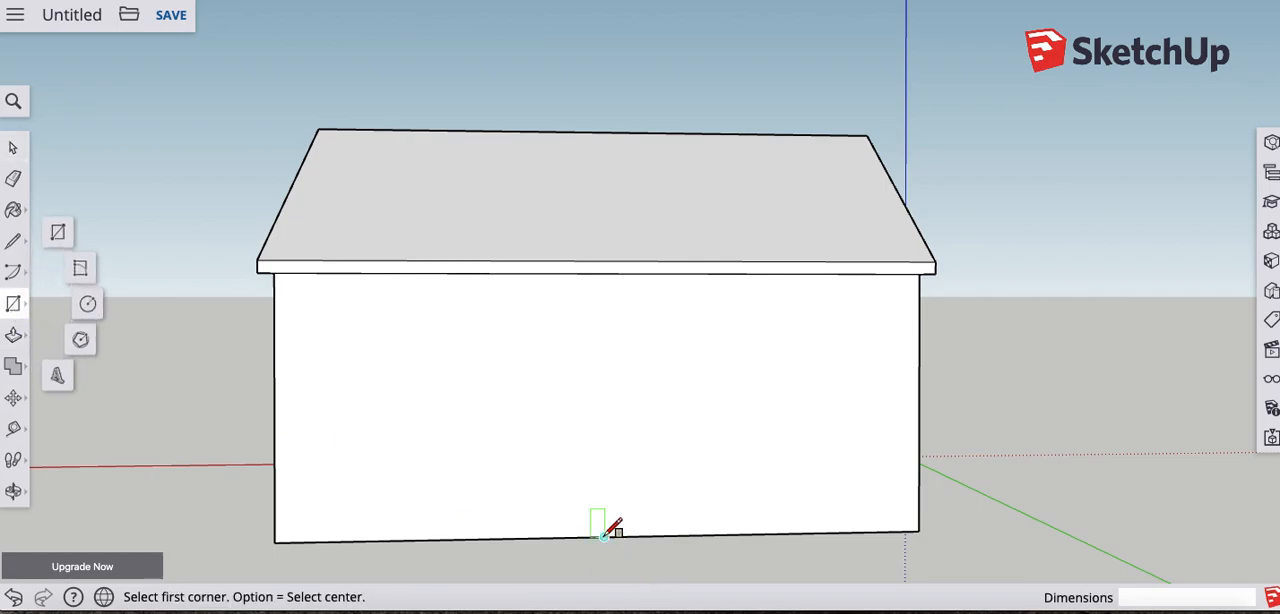
left_click(673, 535)
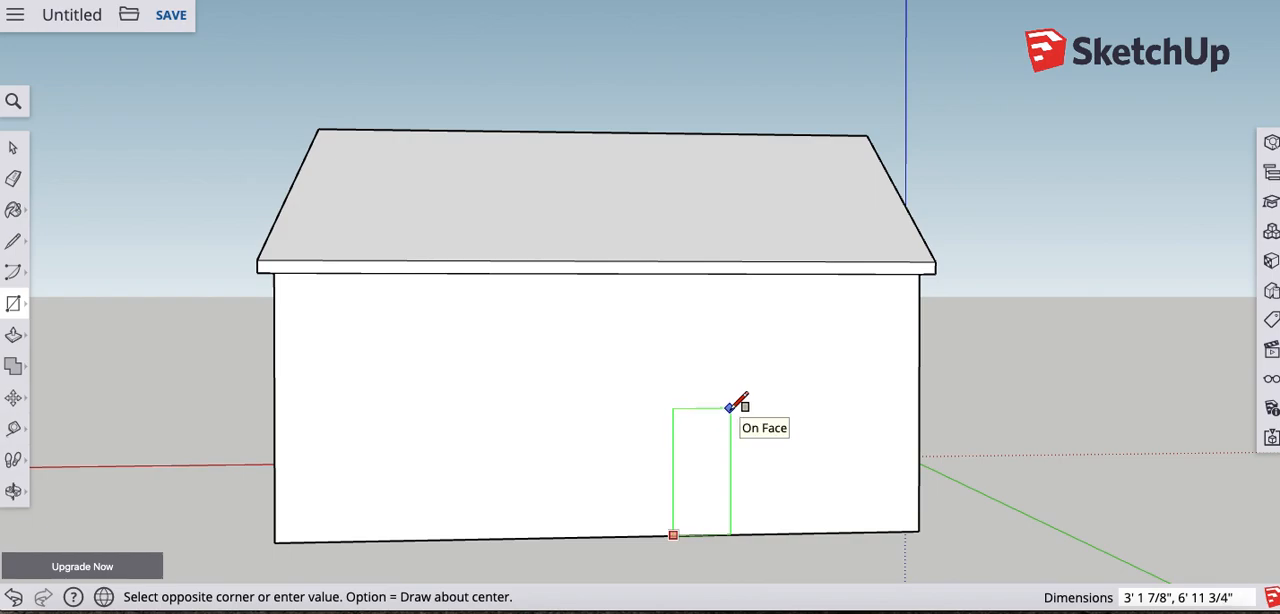
type("4',8")
key("Return")
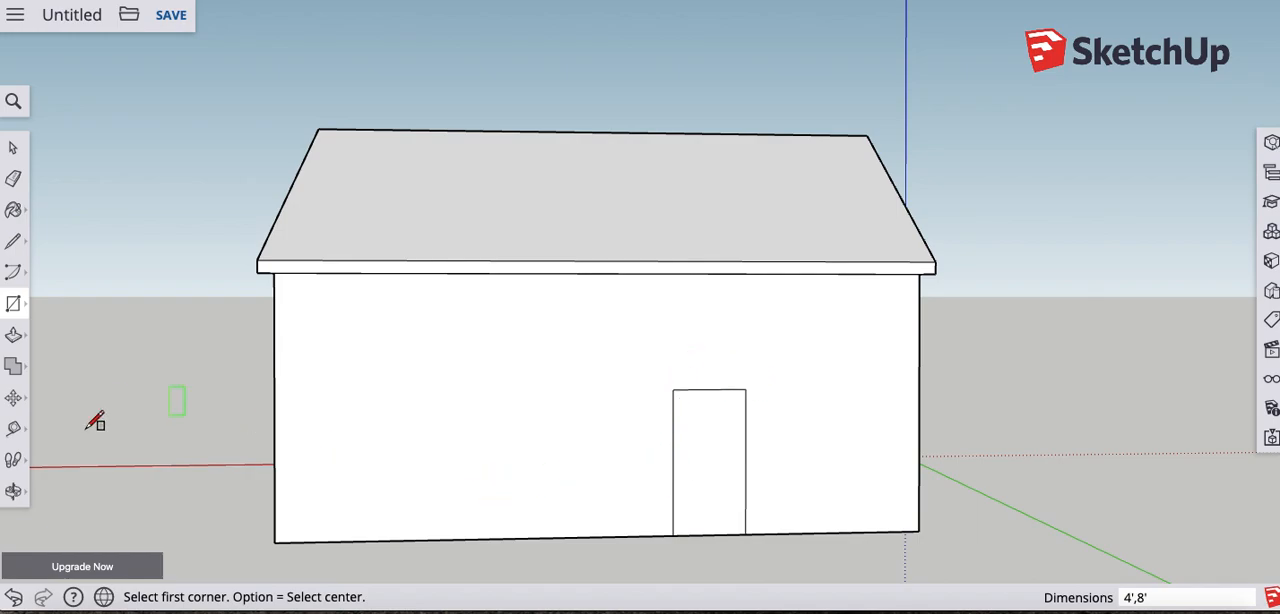
- Offset the door rectangle outward about 3 9/16" to outline a door frame
left_click(15, 338)
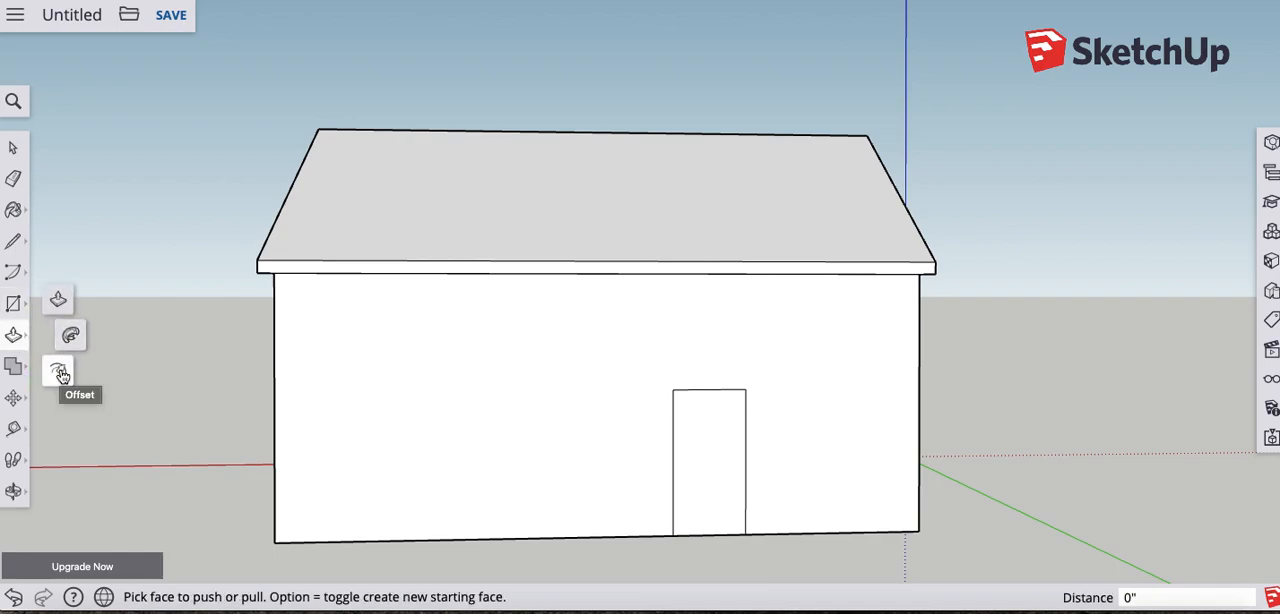
left_click(61, 374)
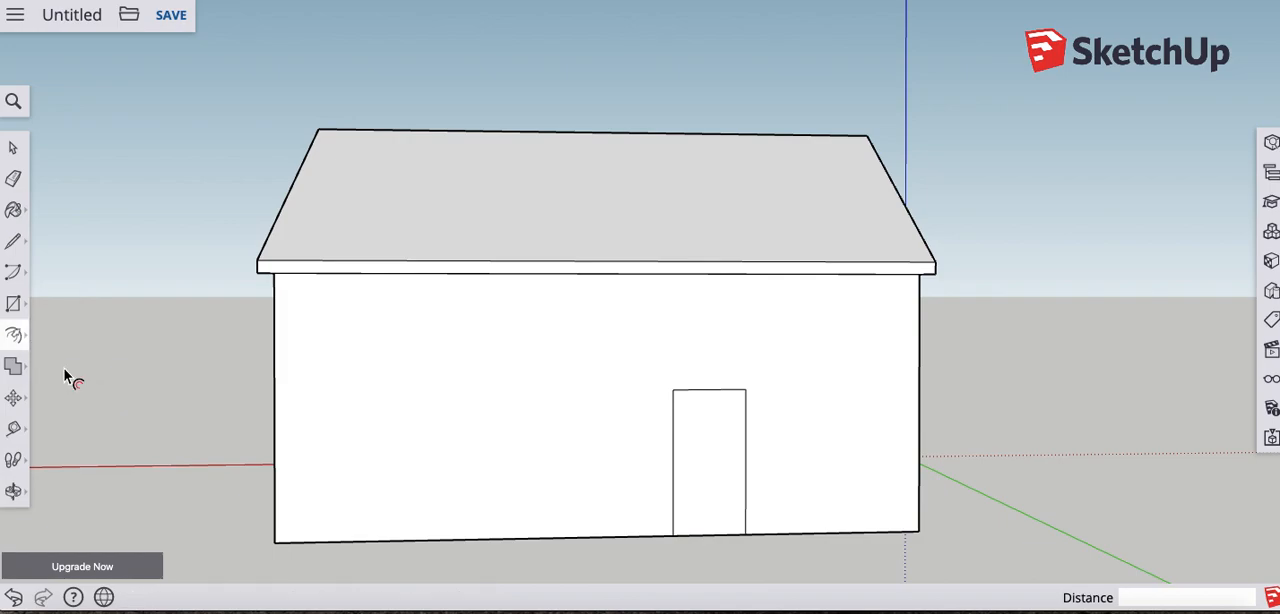
left_click(686, 460)
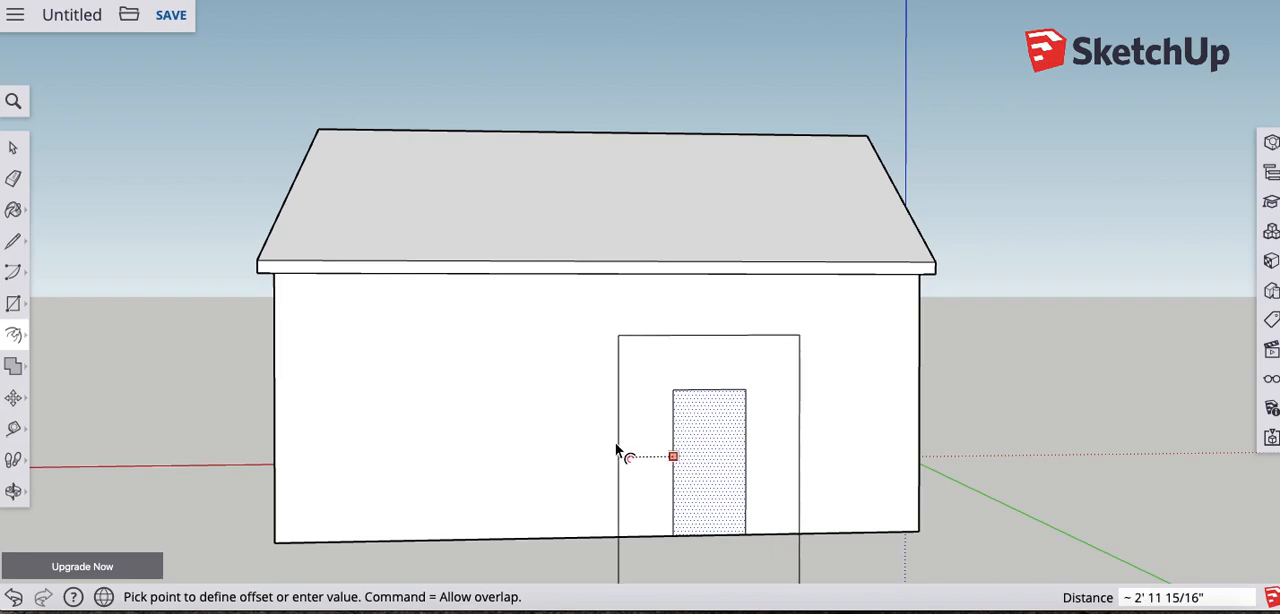
left_click(673, 462)
- Erase the door frame's offset edges that extend below the base of the wall
scroll(700, 562, "up", 5)
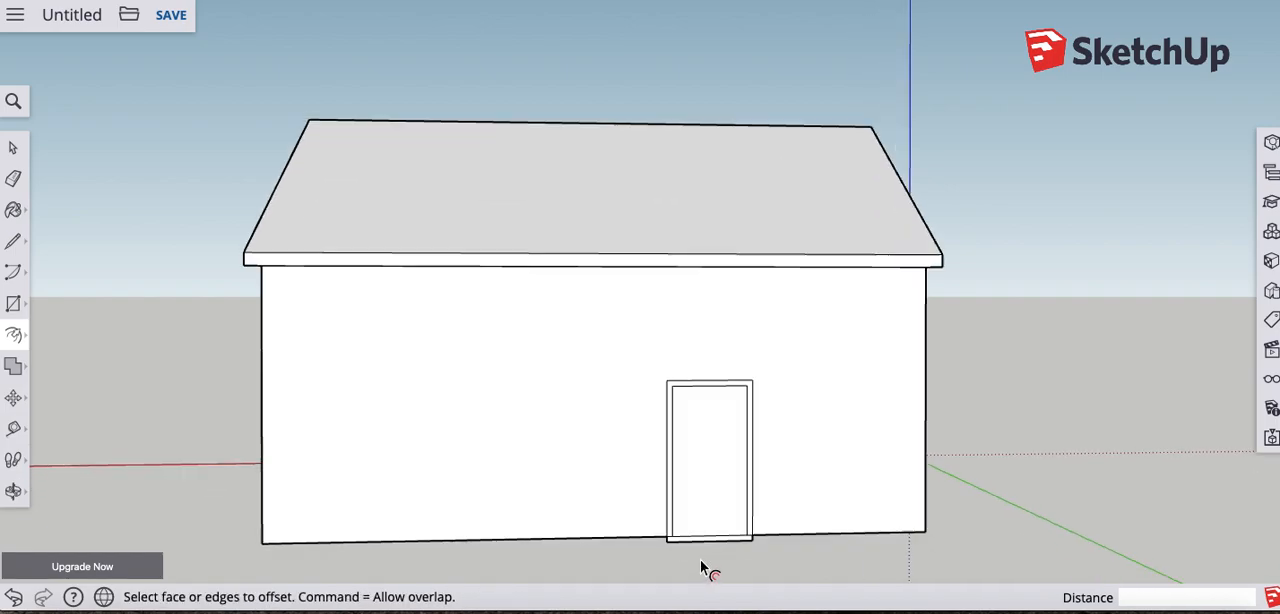
scroll(700, 562, "up", 2)
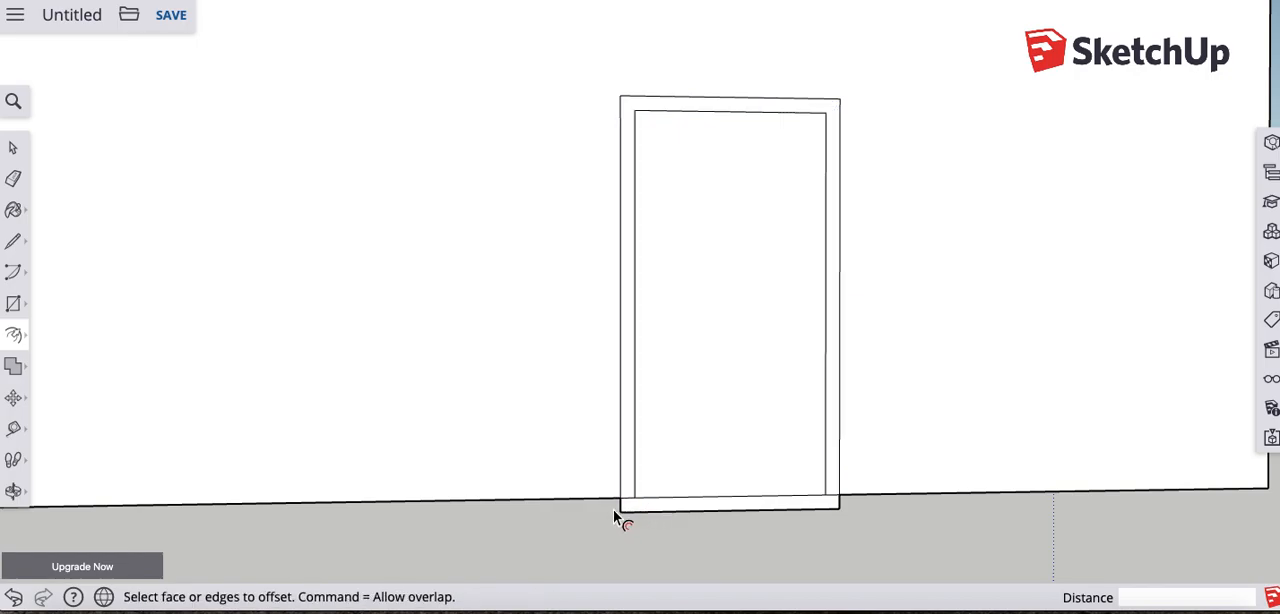
key("e")
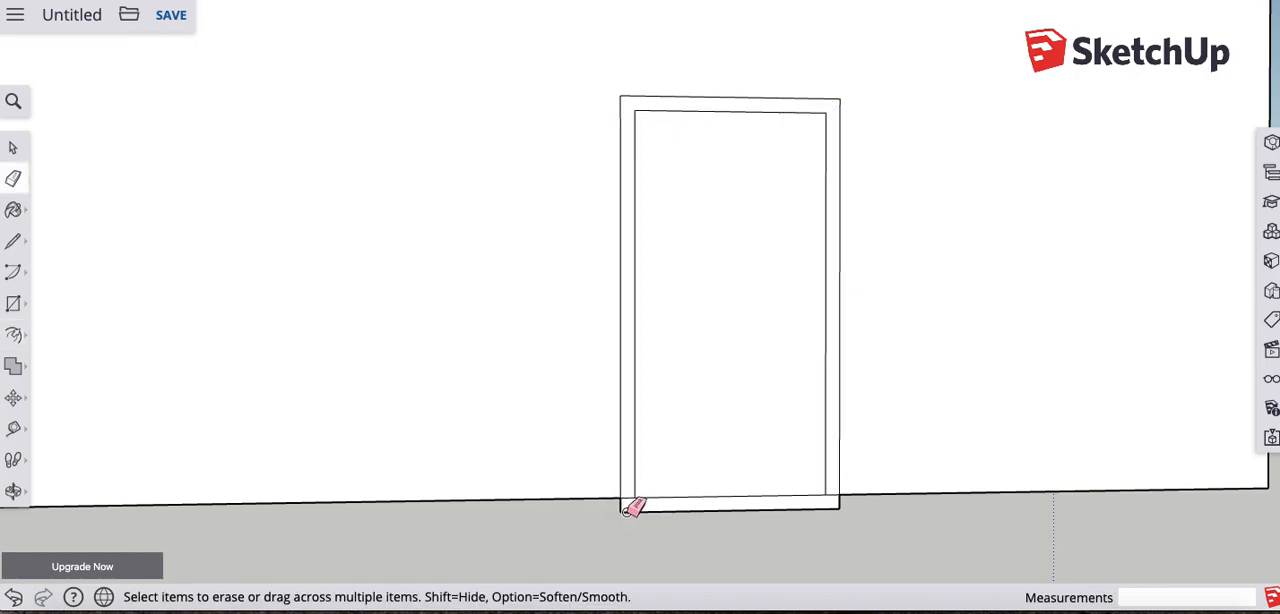
left_click_drag(628, 508, 641, 509)
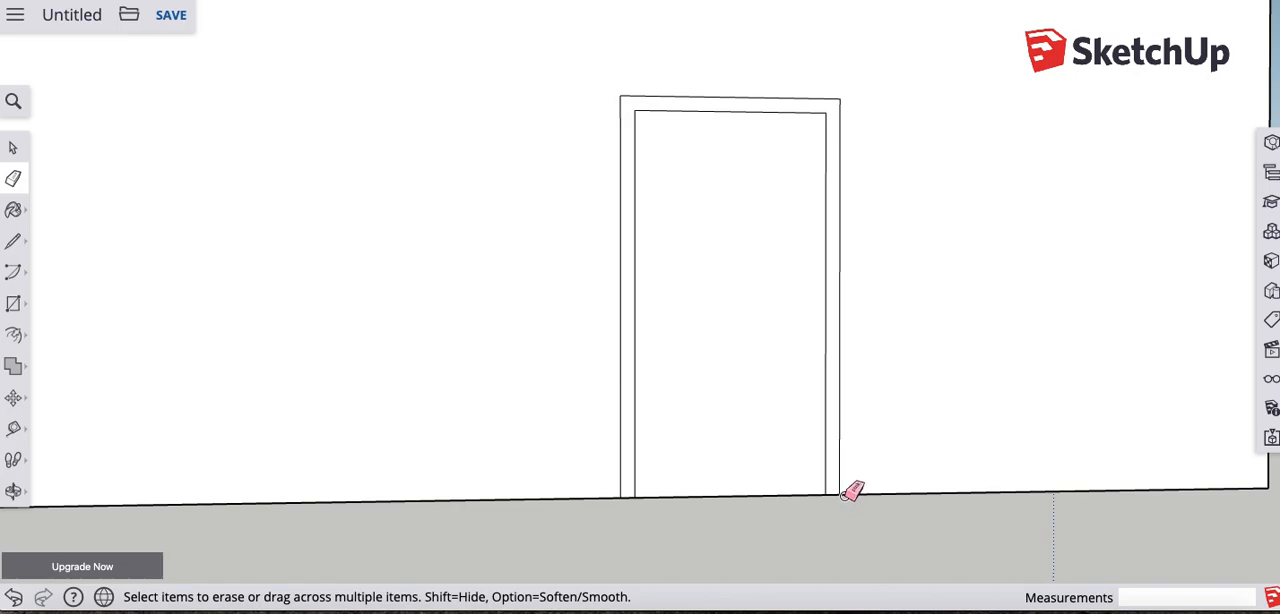
mouse_move(792, 231)
middle_mouse_down()
mouse_move(663, 234)
mouse_move(683, 263)
middle_mouse_up()
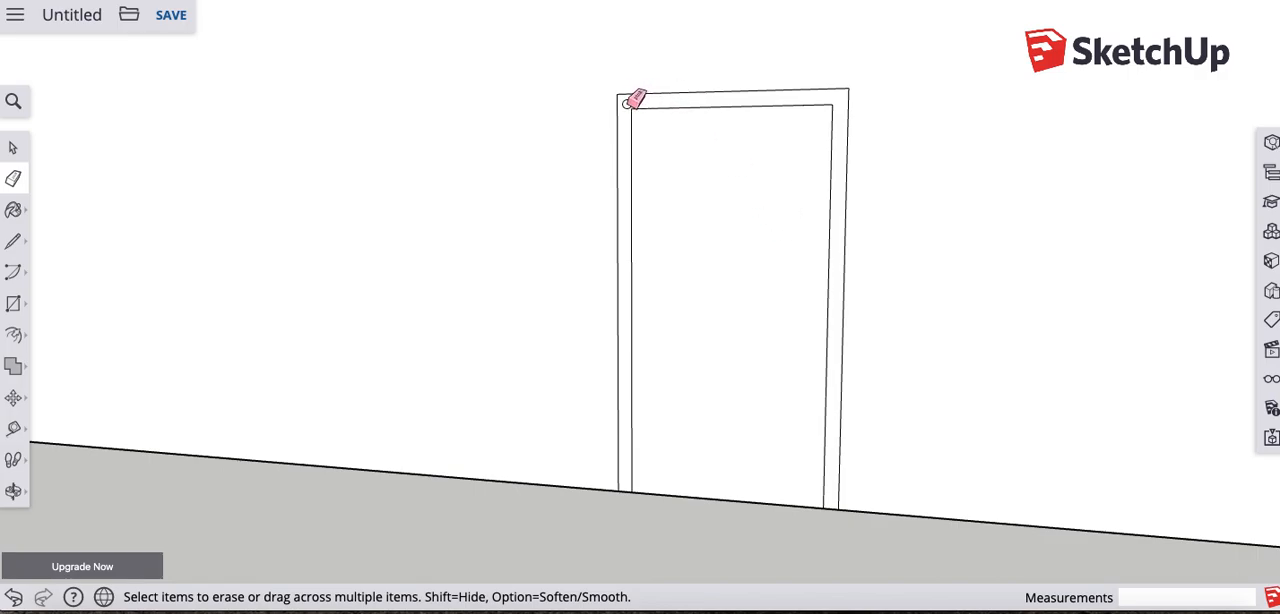
- Offset the door rectangle outward about 4 15/16" to add a thin outer band around the existing door frame
mouse_move(557, 300)
middle_mouse_down()
mouse_move(601, 302)
mouse_move(650, 276)
middle_mouse_up()
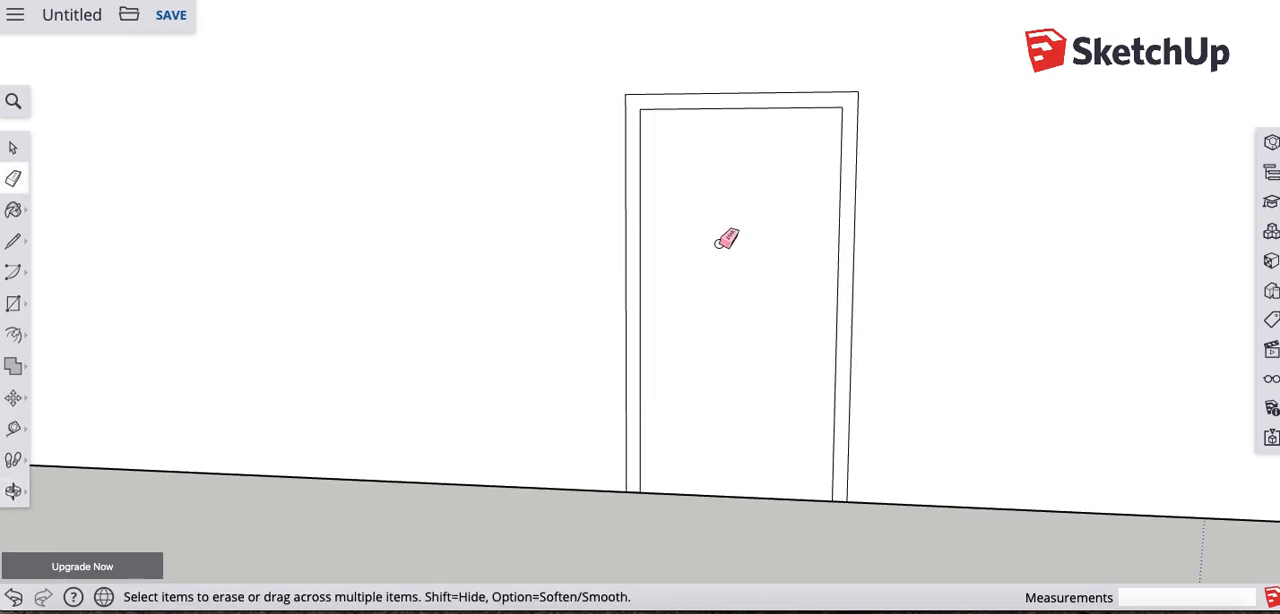
left_click(14, 337)
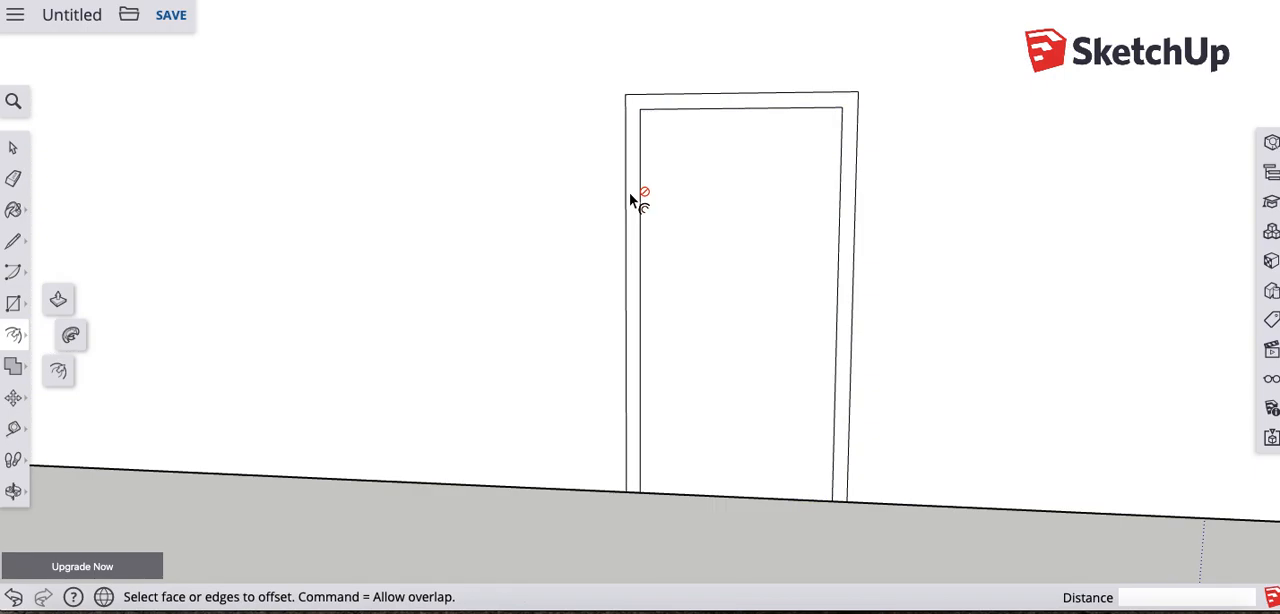
left_click(680, 206)
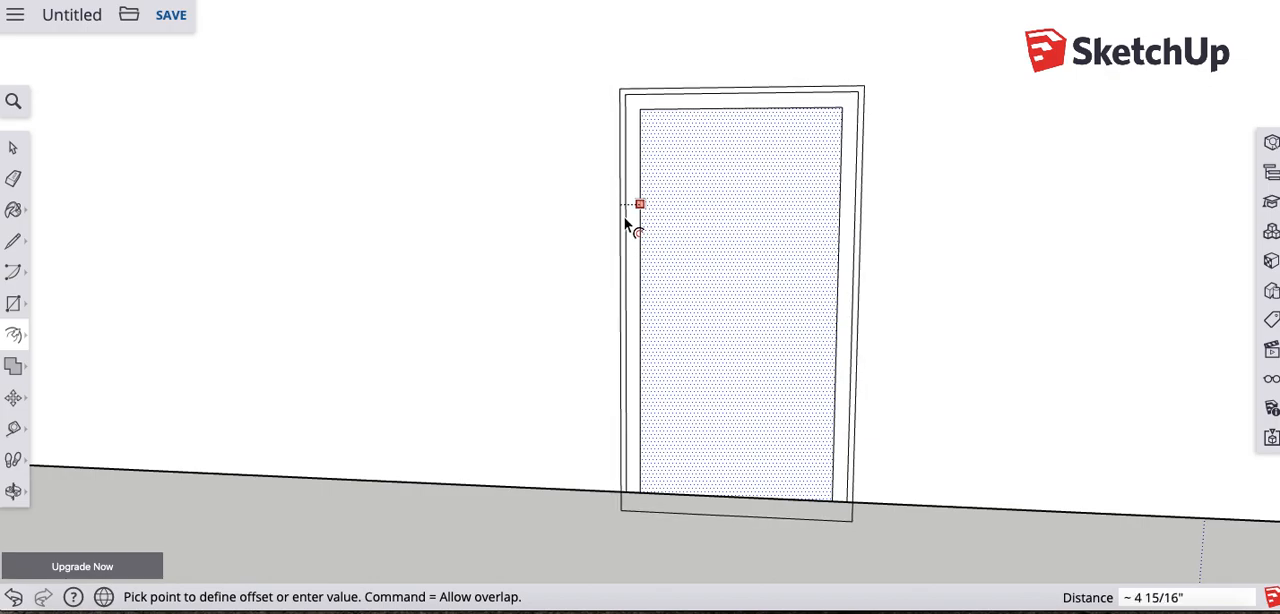
left_click(624, 217)
- Erase the new outline's edges that extend below the base of the wall
key("e")
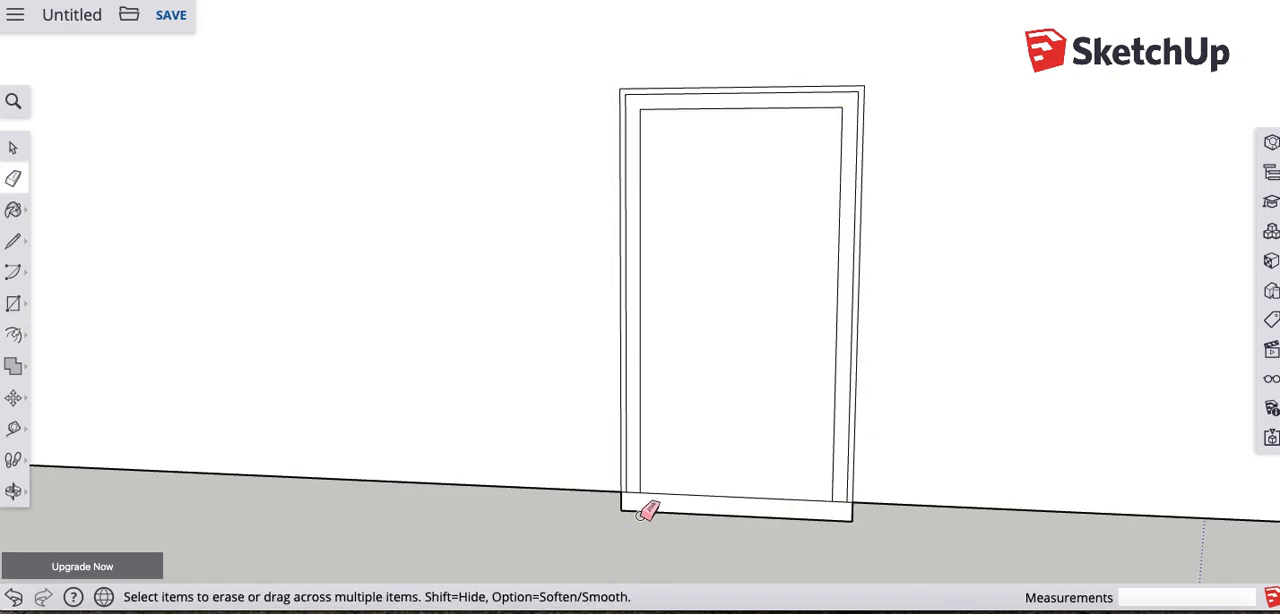
left_click(641, 514)
left_click(852, 510)
mouse_move(831, 392)
left_mouse_down()
mouse_move(814, 420)
mouse_move(749, 423)
mouse_move(735, 410)
left_mouse_up()
key("e")
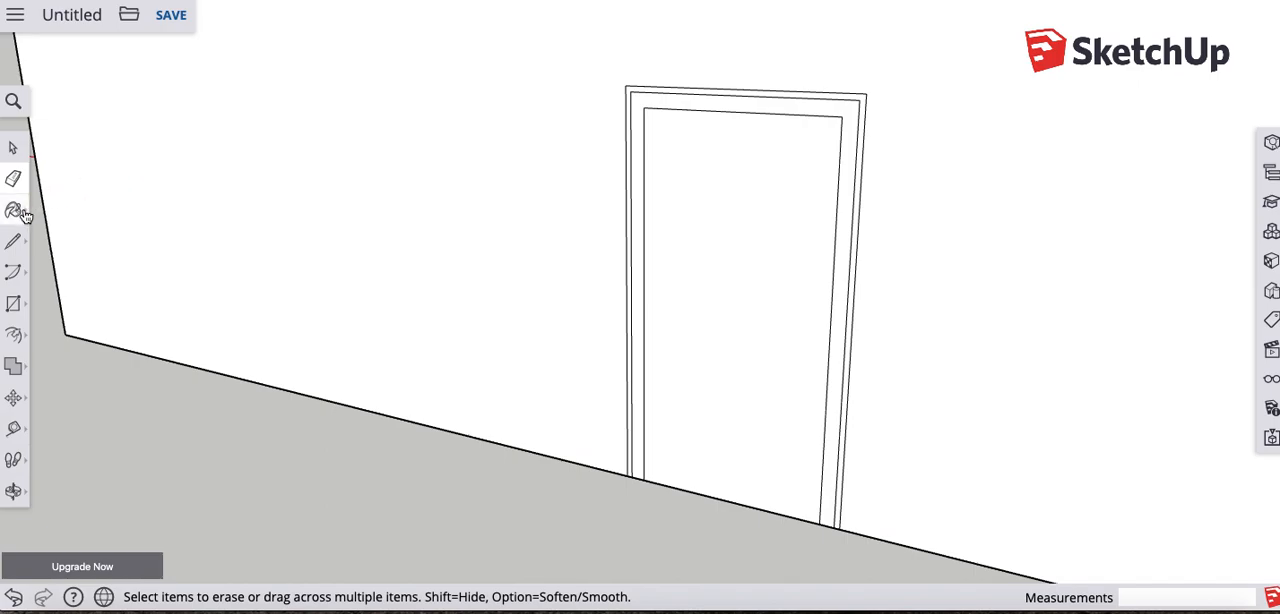
- Pull the door frame's thin outer band out from the wall, and the wider inner band out about 2 1/2"
left_click(18, 338)
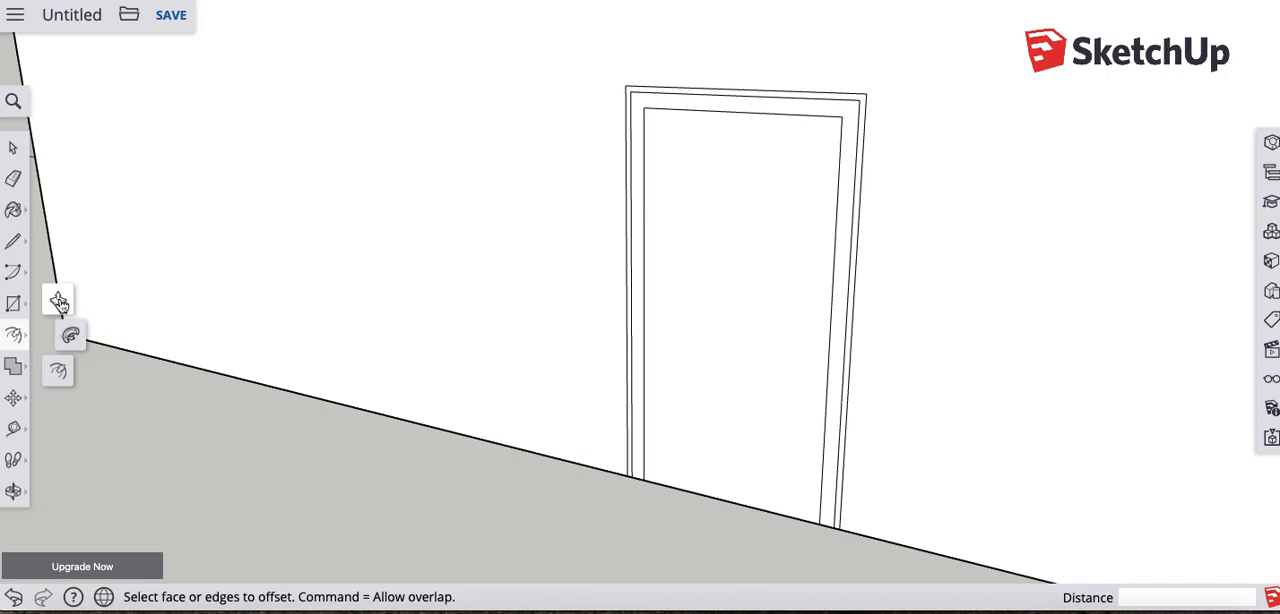
left_click(58, 302)
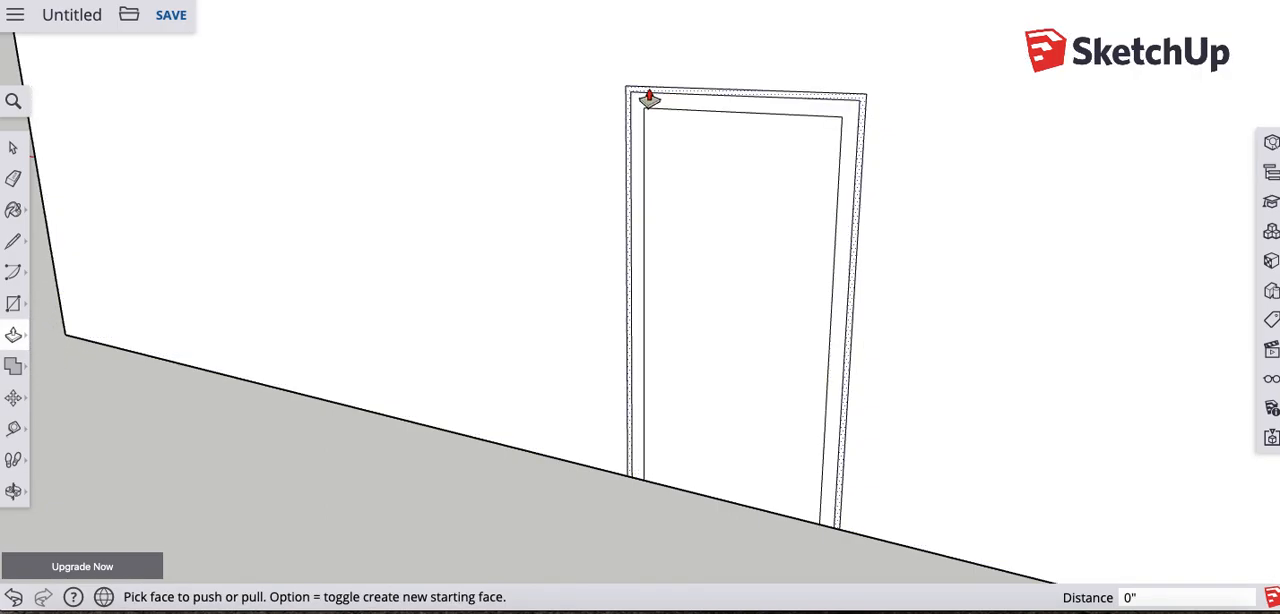
left_click(649, 98)
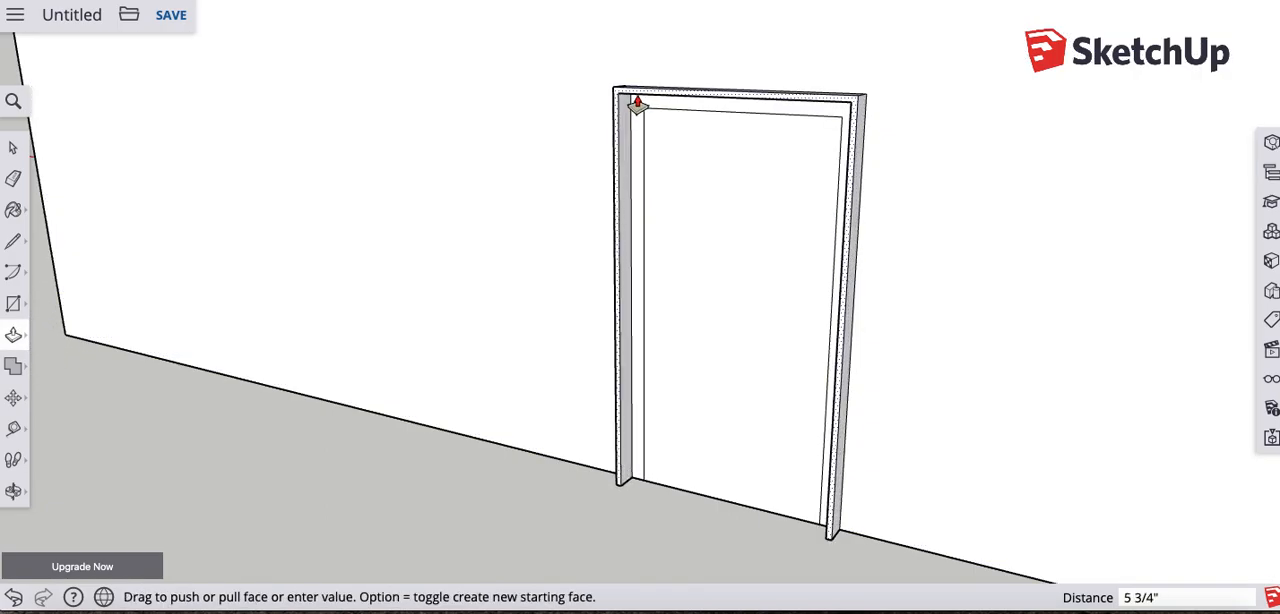
left_click(640, 107)
left_click(641, 122)
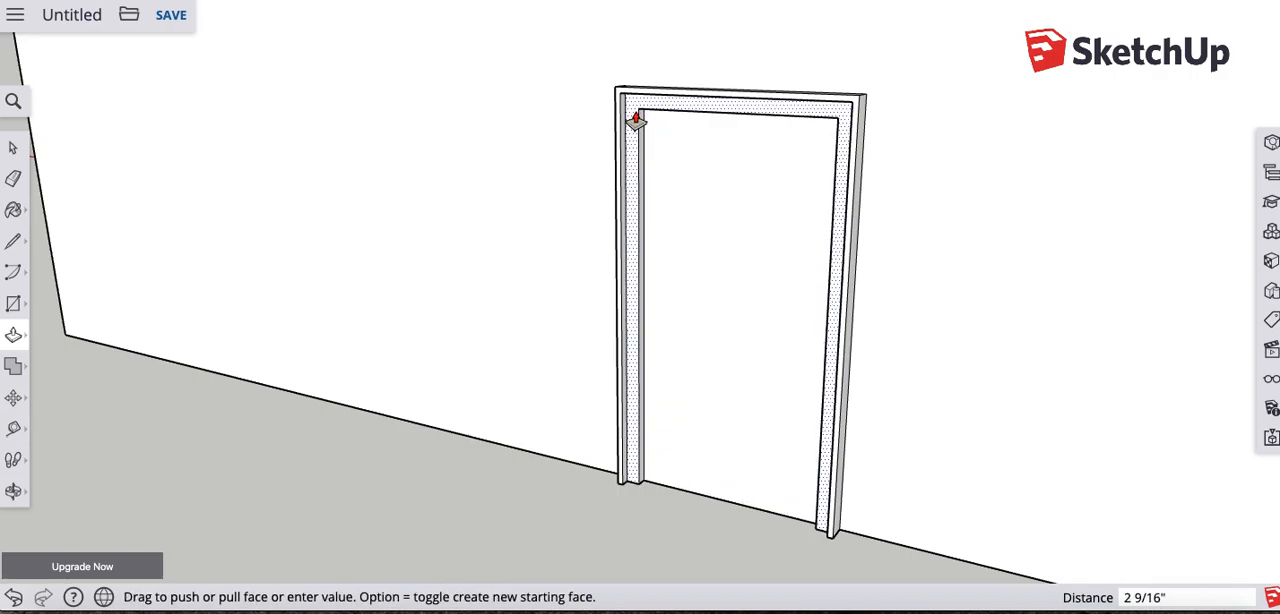
left_click(630, 126)
- Examine the raised door frame on the long wall from several angles
key("o")
left_click_drag(543, 291, 880, 235)
middle_click_drag(881, 235, 738, 228)
scroll(903, 248, "down", 2)
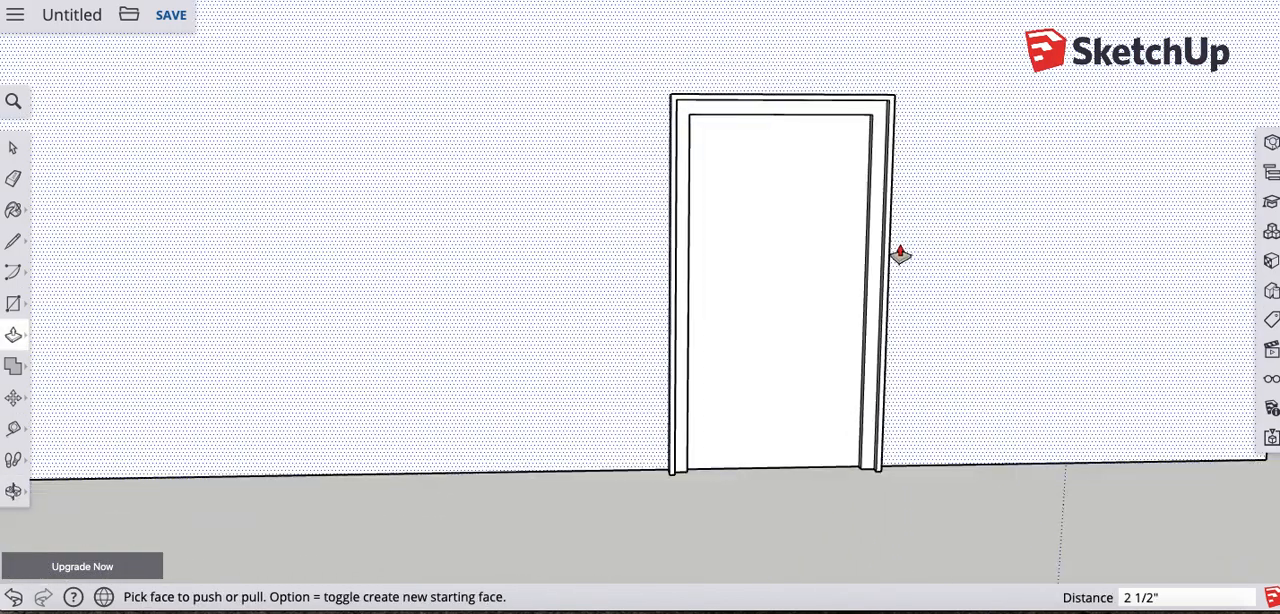
scroll(900, 254, "down", 2)
middle_click_drag(906, 257, 800, 268)
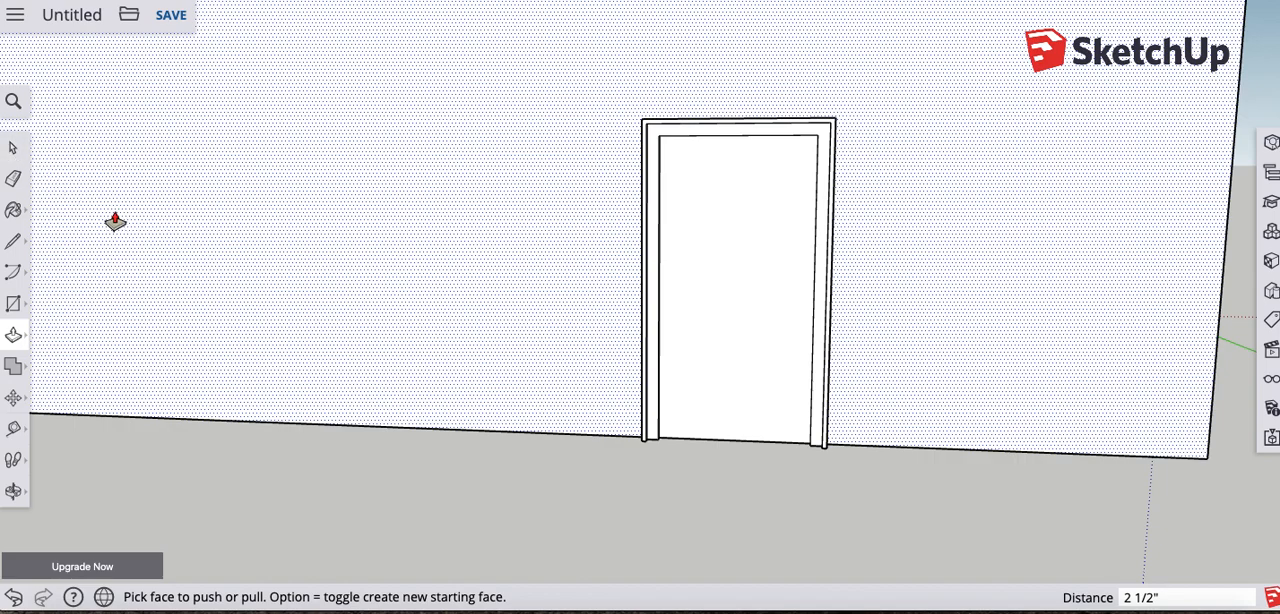
key("space")
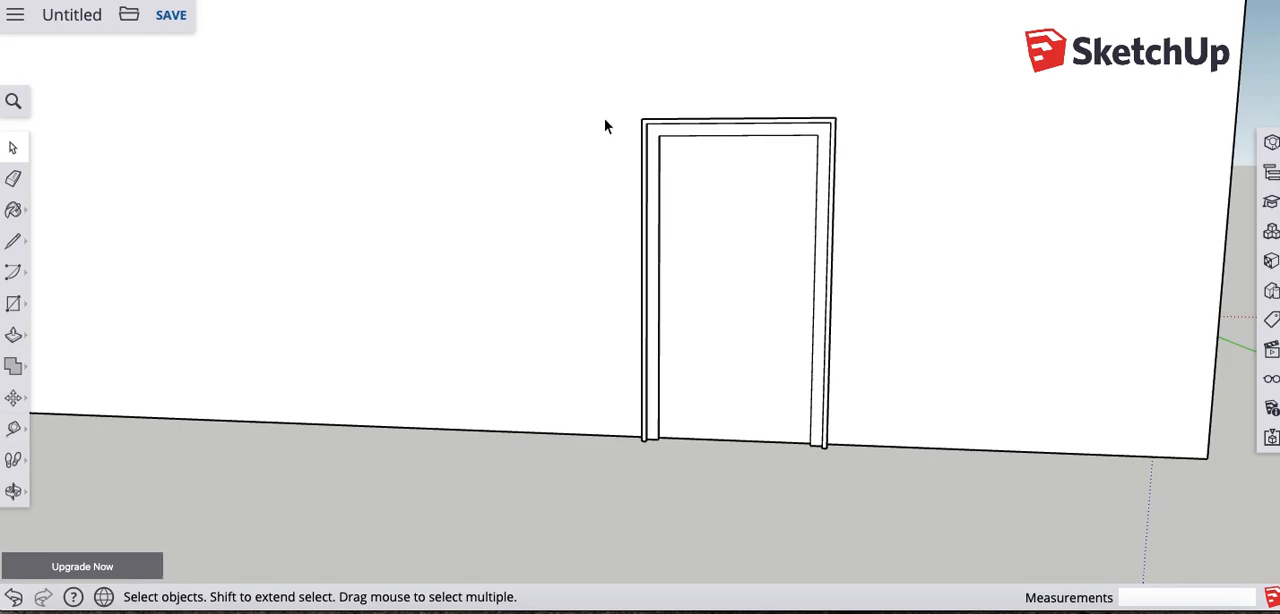
middle_click_drag(556, 186, 600, 203)
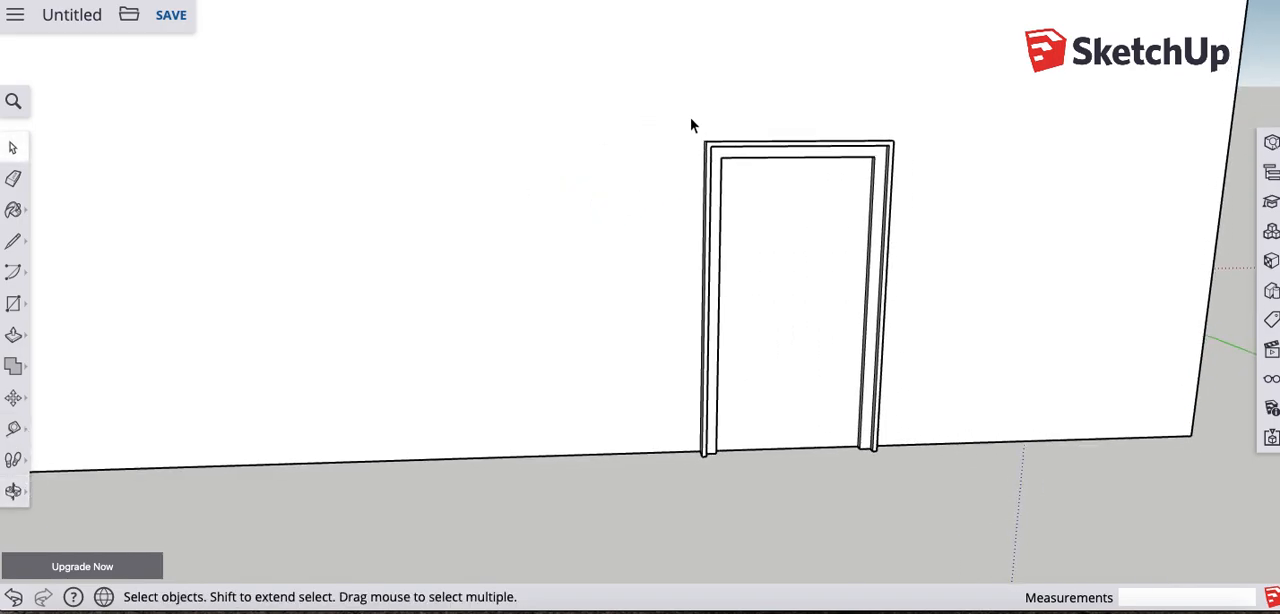
middle_click_drag(834, 236, 730, 181)
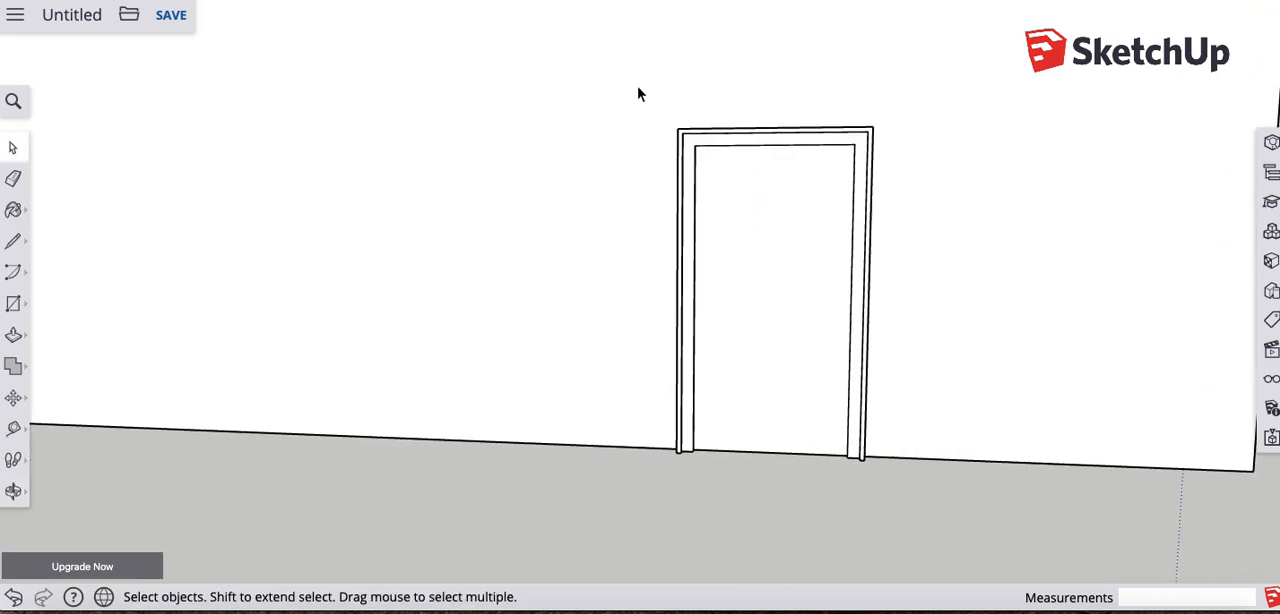
- Try enclosing the entire door and frame in a selection window, and clear the selection
left_click_drag(632, 80, 692, 178)
left_click(694, 176)
left_click(920, 173)
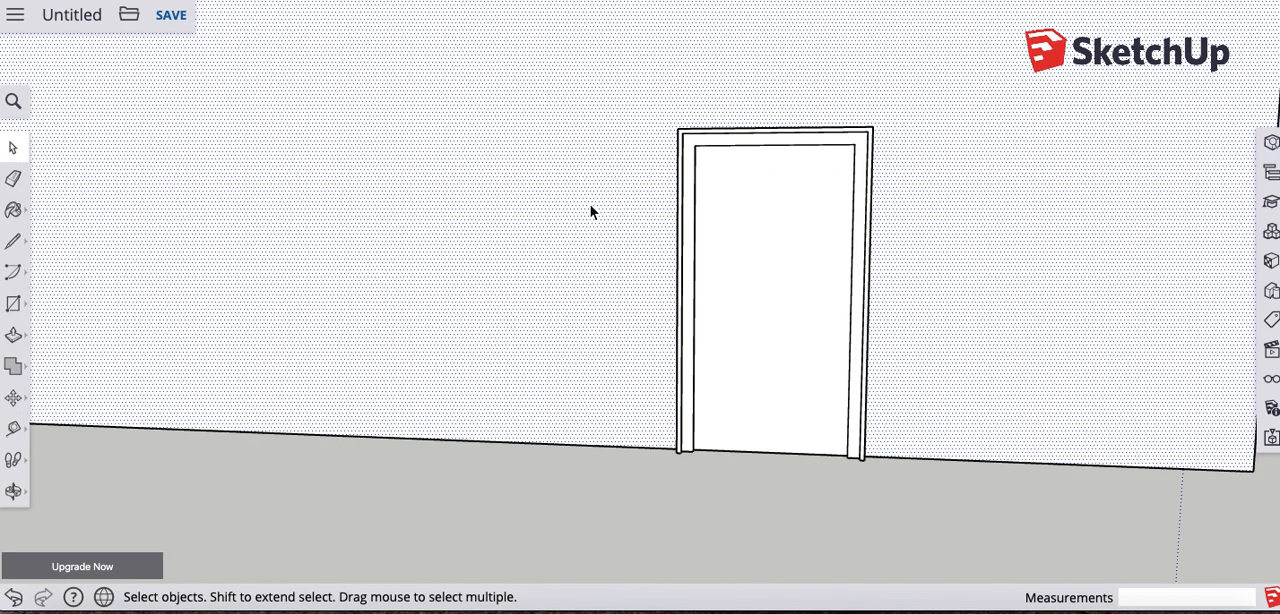
left_click(650, 510)
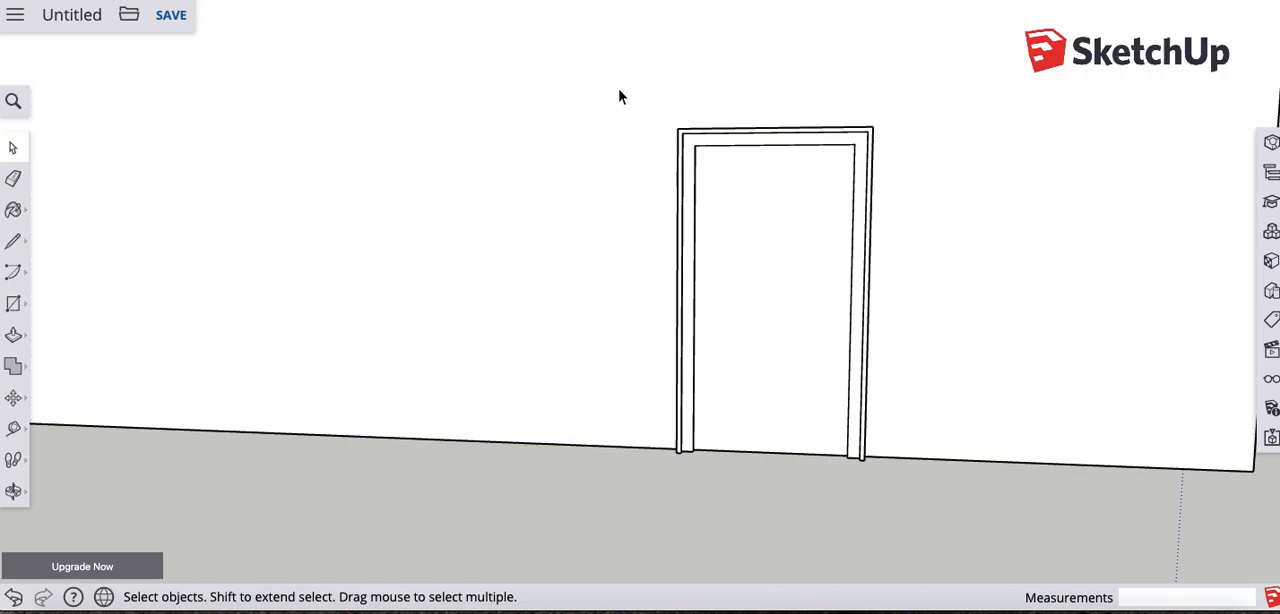
left_click_drag(620, 91, 912, 483)
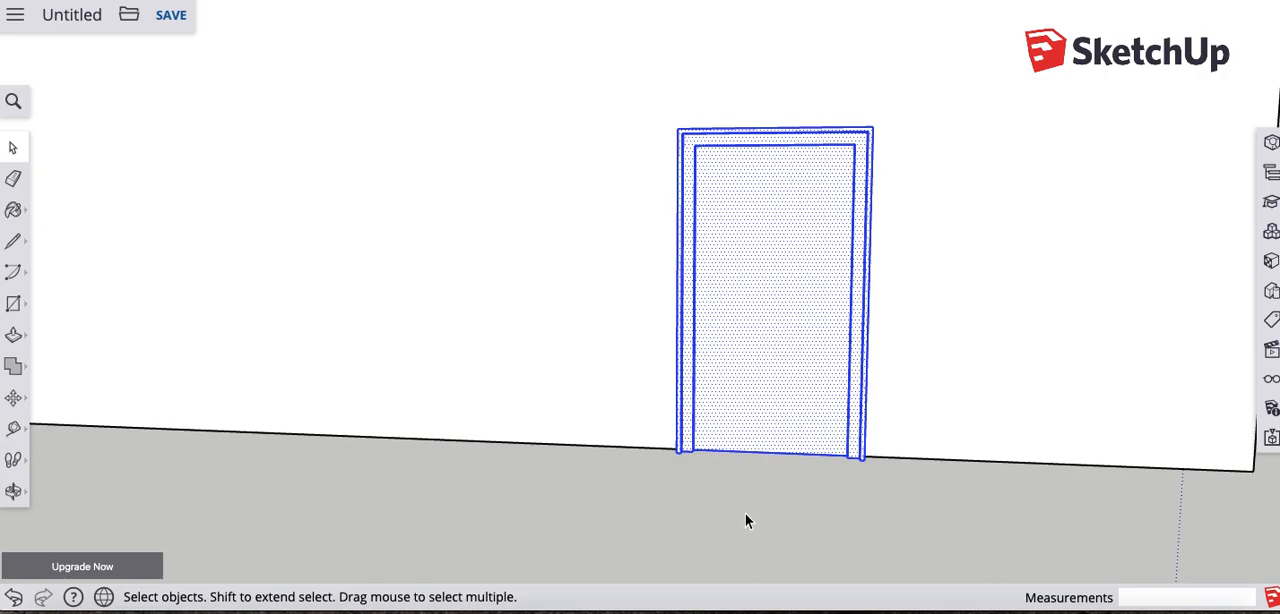
left_click(719, 496)
mouse_move(626, 90)
left_mouse_down()
mouse_move(814, 177)
mouse_move(903, 246)
mouse_move(898, 482)
left_mouse_up()
left_click(873, 496)
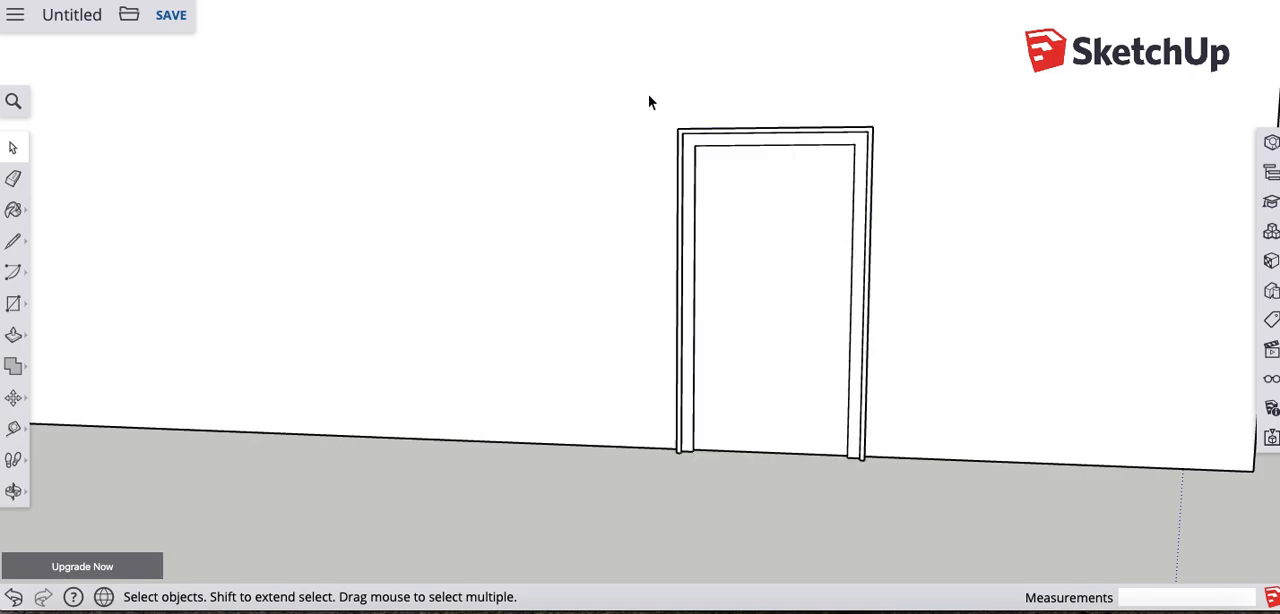
- Try selection windows that enclose only the upper part of the door frame, and clear the selection
left_click_drag(657, 120, 722, 154)
left_click_drag(617, 68, 754, 171)
left_click_drag(594, 57, 763, 174)
left_click_drag(591, 79, 795, 172)
left_click_drag(589, 55, 814, 186)
left_click_drag(602, 65, 928, 160)
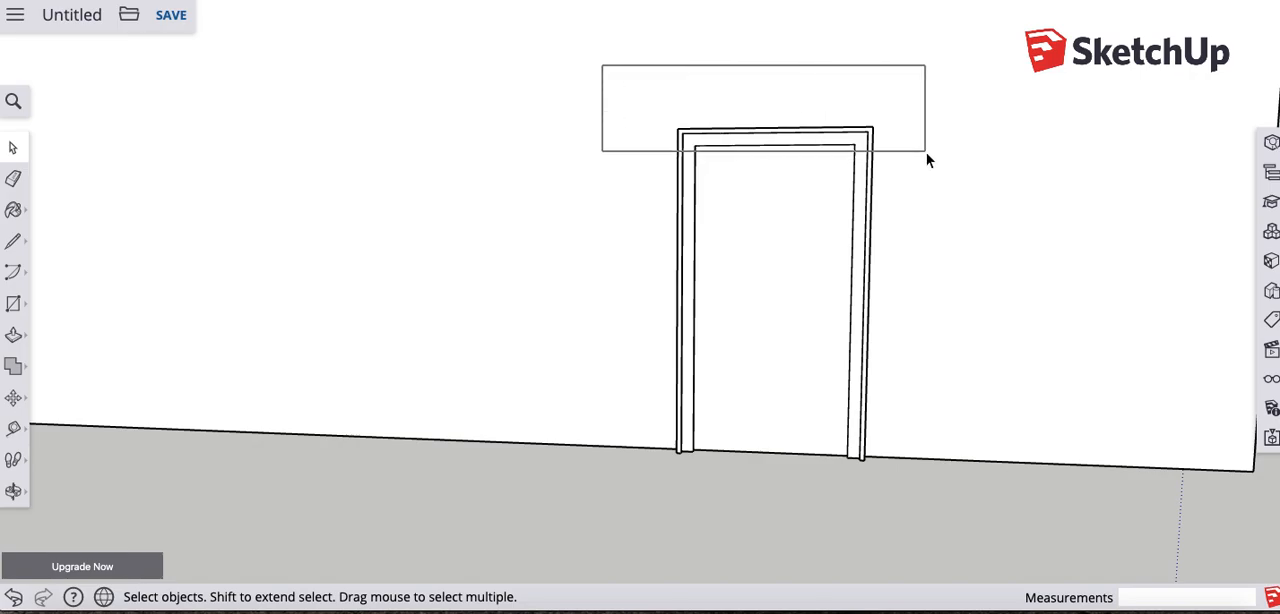
left_click_drag(927, 155, 927, 155)
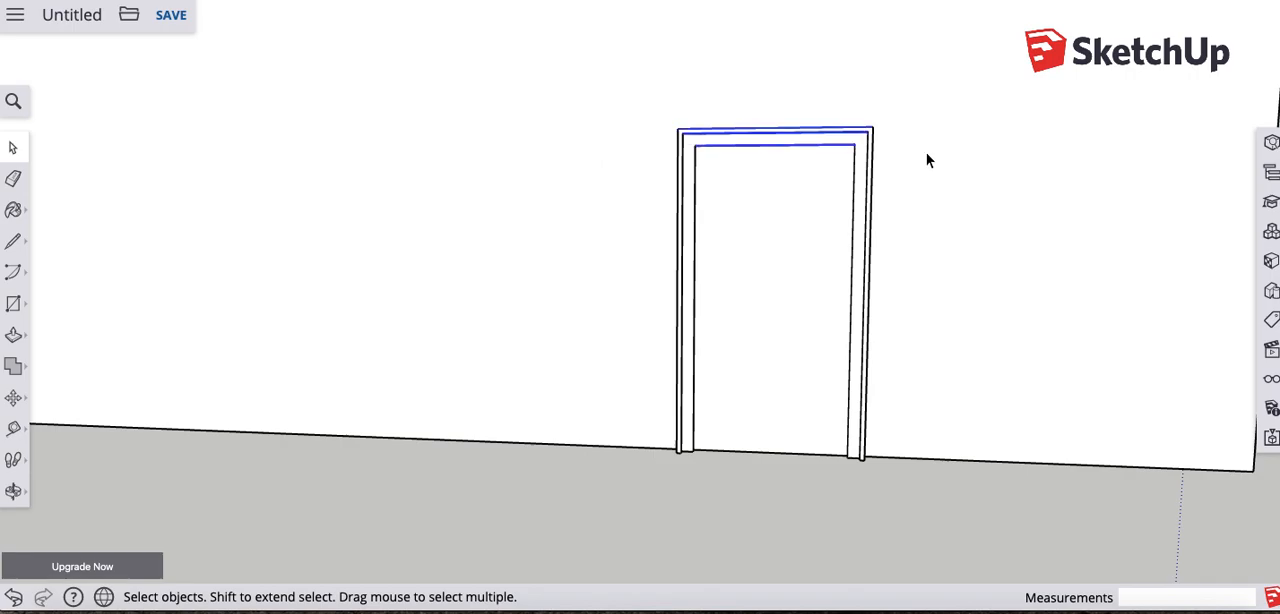
left_click_drag(587, 62, 939, 177)
left_click(724, 508)
- Compare an enclosing selection of the whole door with crossing selections over its upper frame corner, clearing each one
left_click_drag(604, 64, 954, 519)
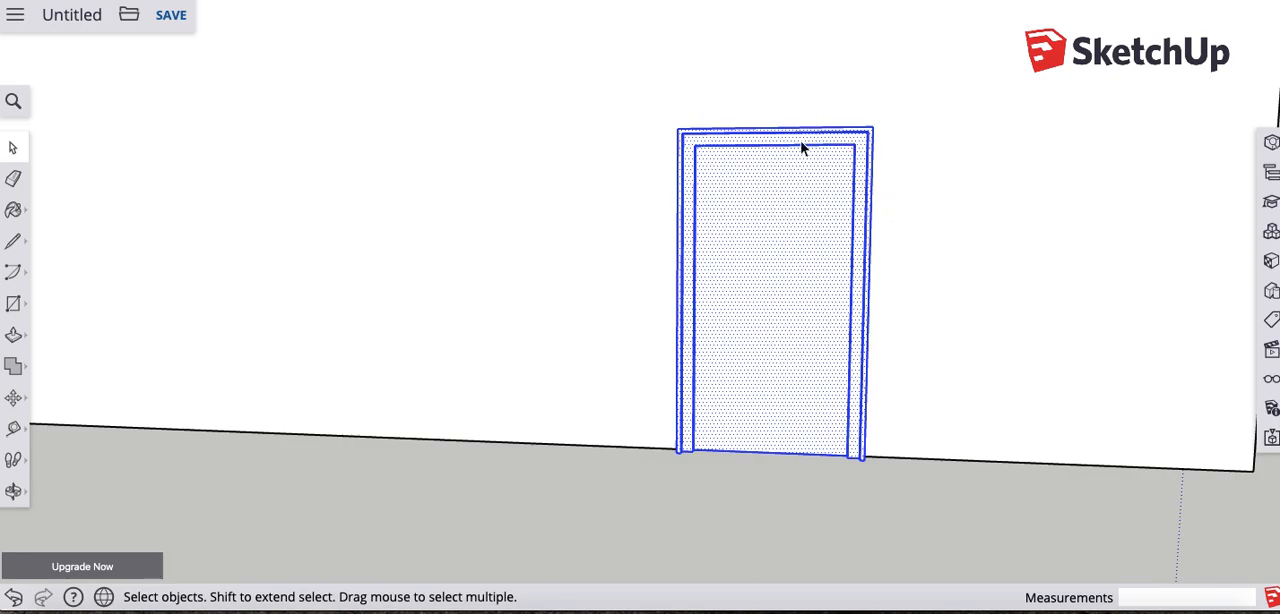
left_click(871, 479)
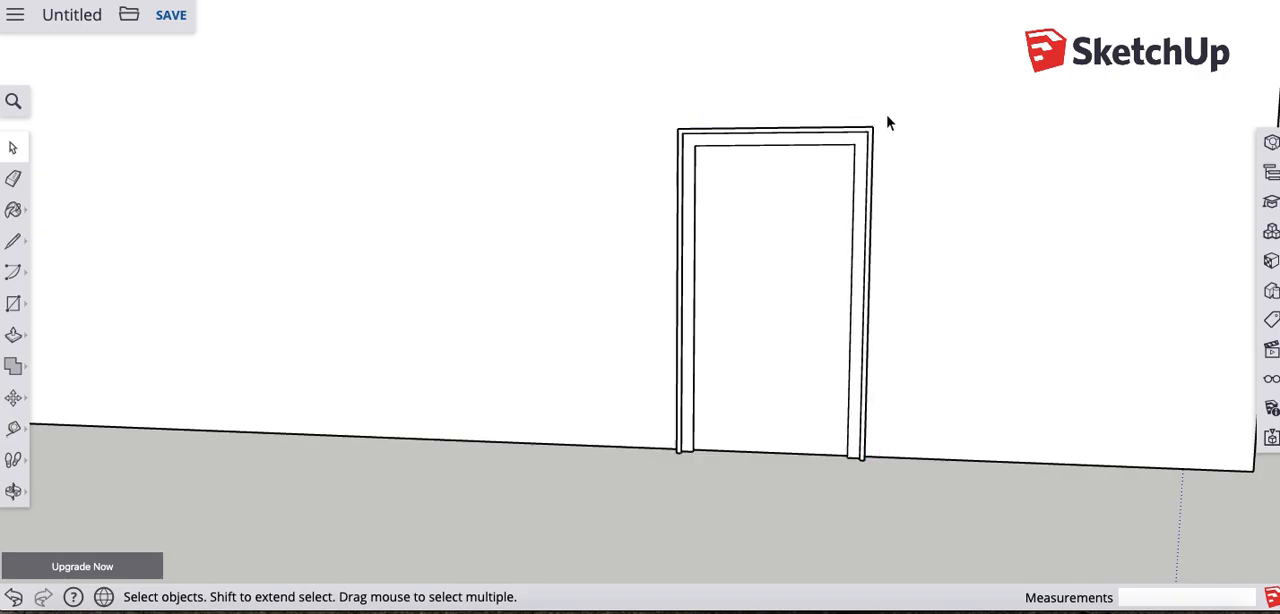
left_click_drag(886, 115, 852, 147)
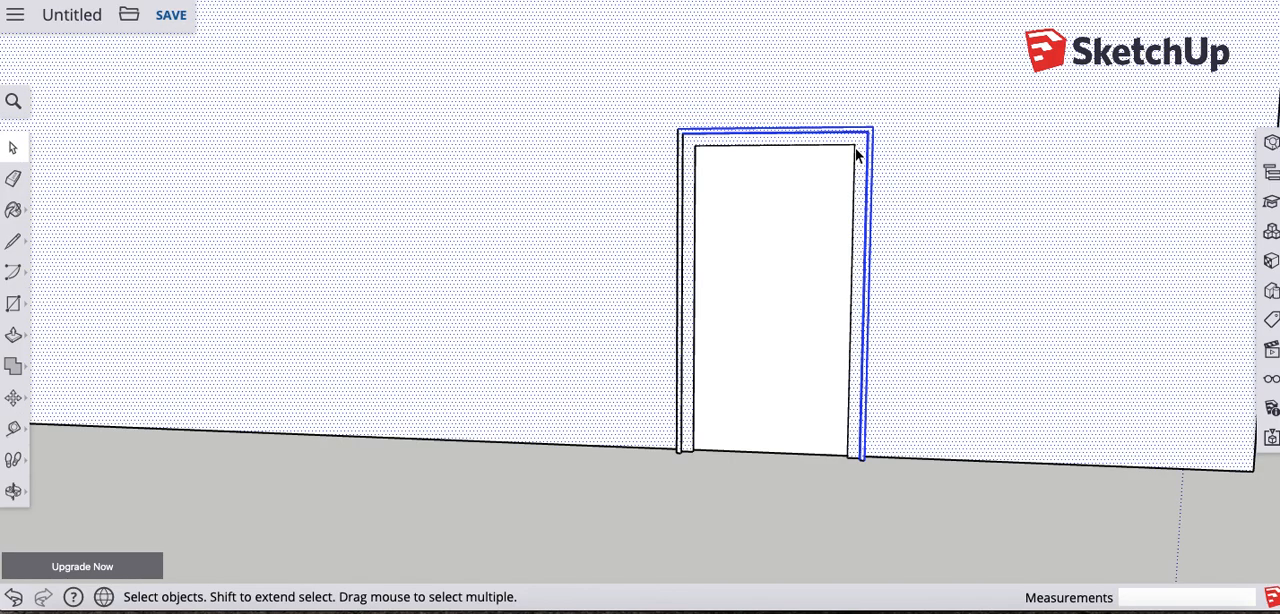
left_click(940, 537)
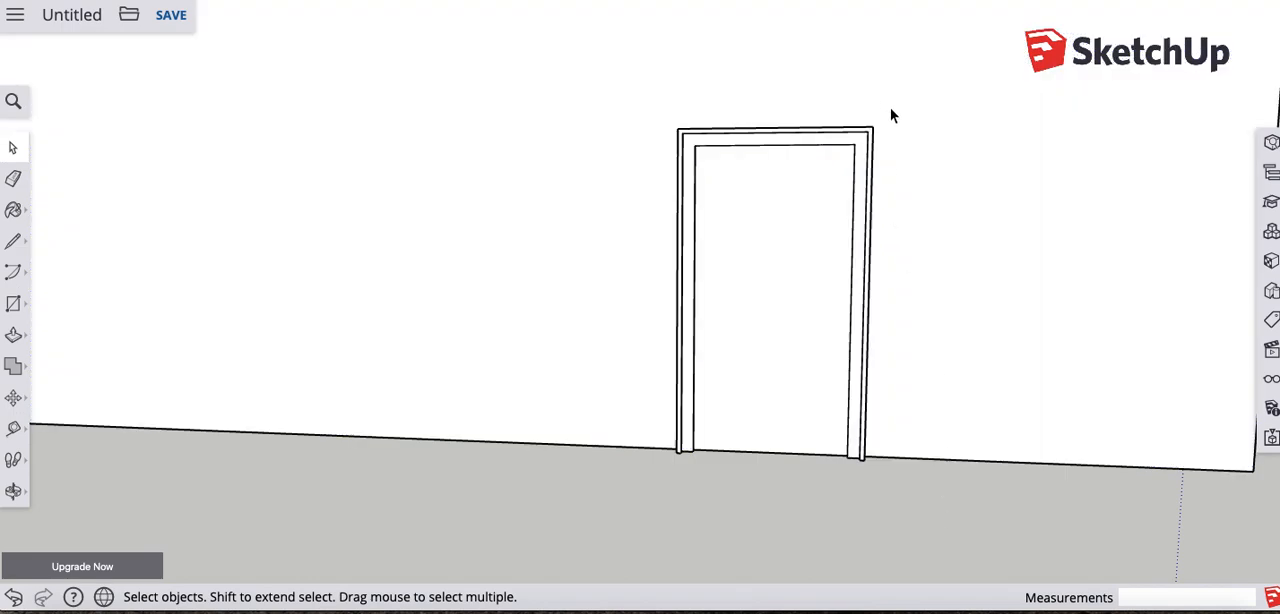
mouse_move(866, 138)
left_mouse_down()
mouse_move(852, 148)
mouse_move(878, 140)
mouse_move(855, 148)
left_mouse_up()
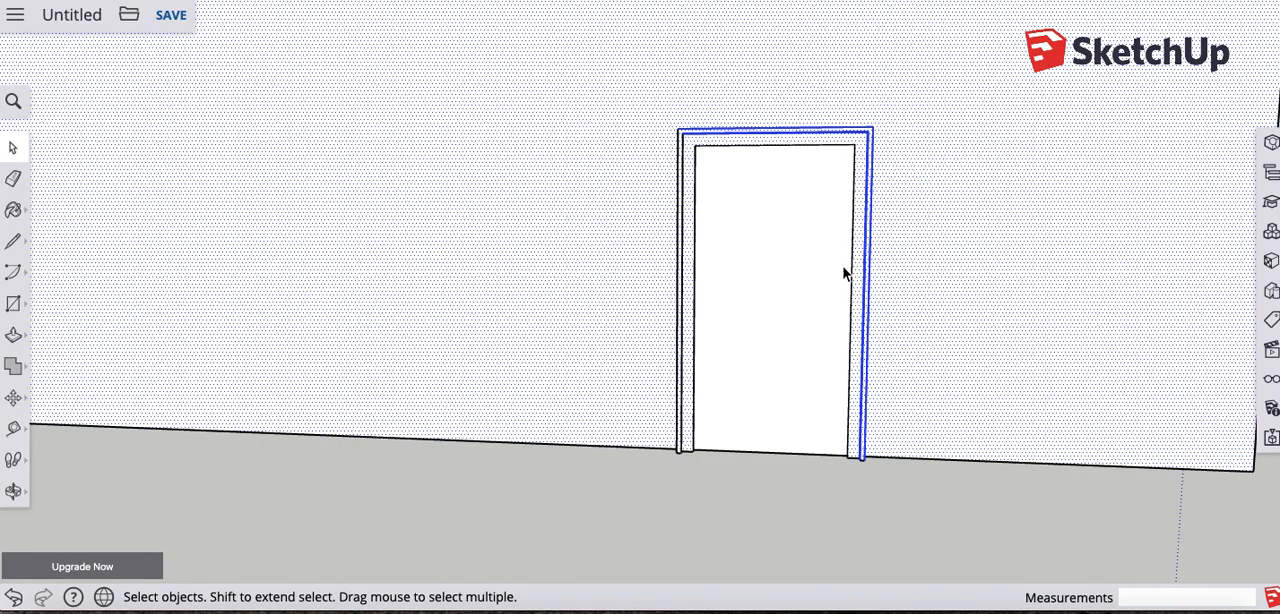
left_click(811, 513)
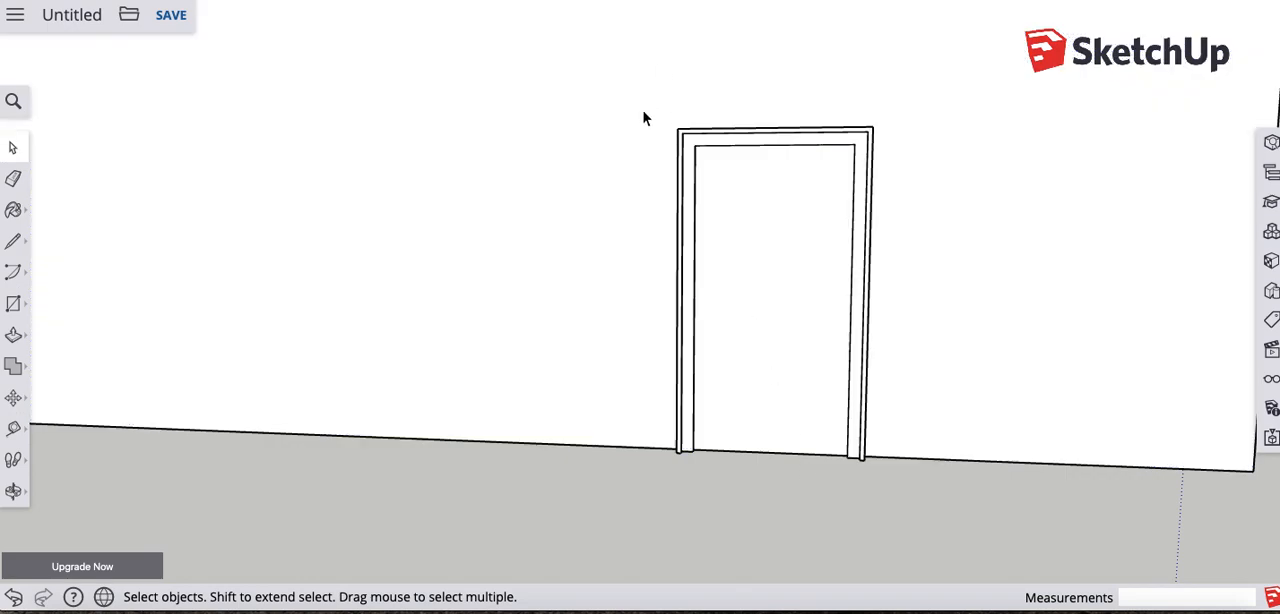
- Select the entire door with its frame and make it a group
left_click_drag(621, 85, 921, 488)
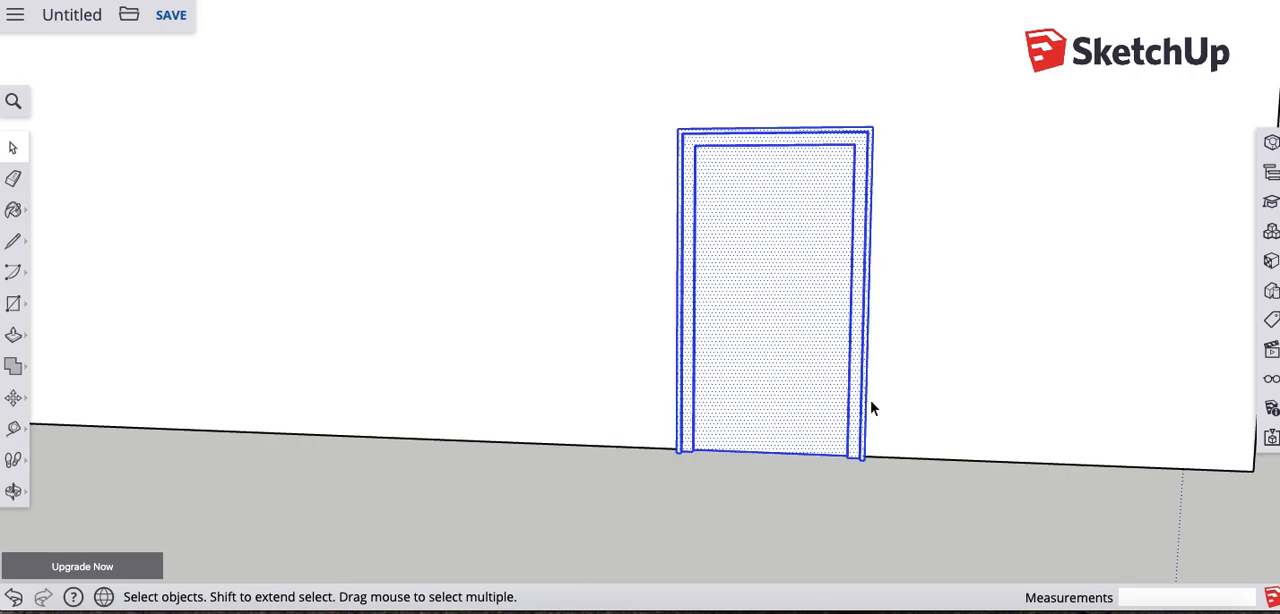
right_click(786, 208)
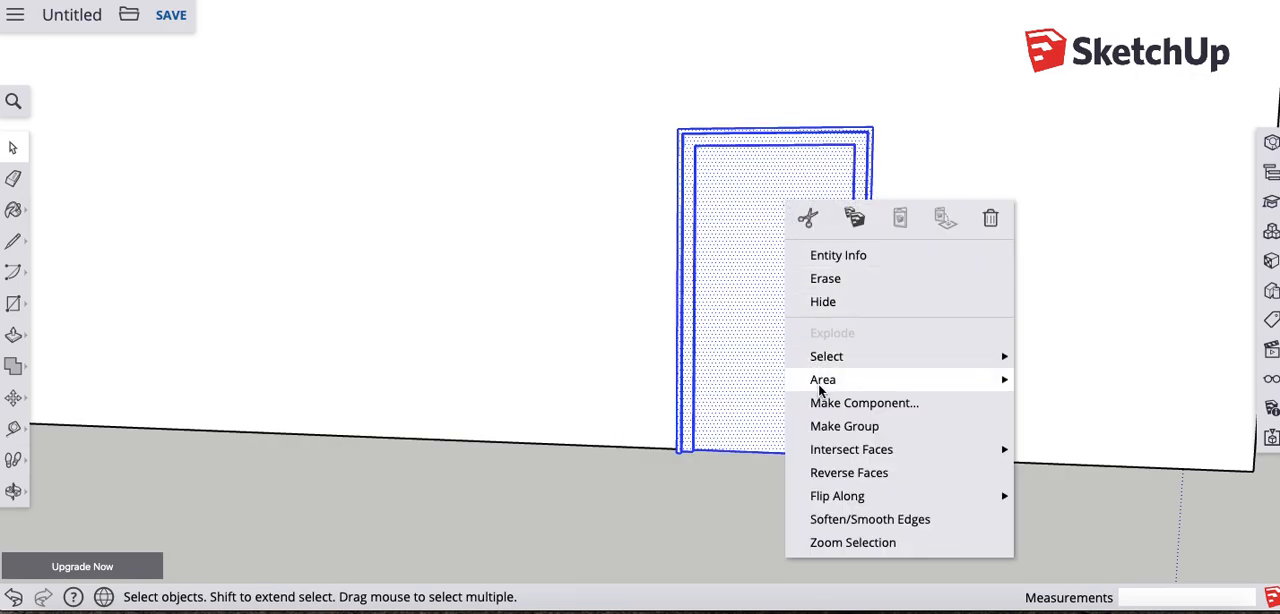
left_click(828, 428)
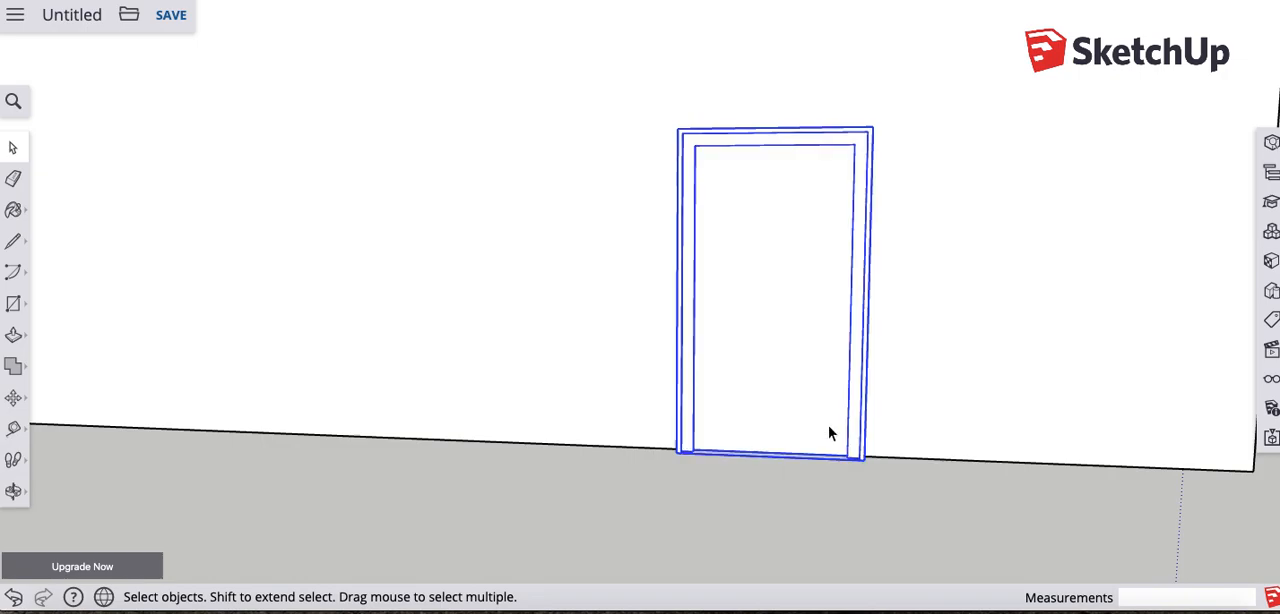
left_click(686, 499)
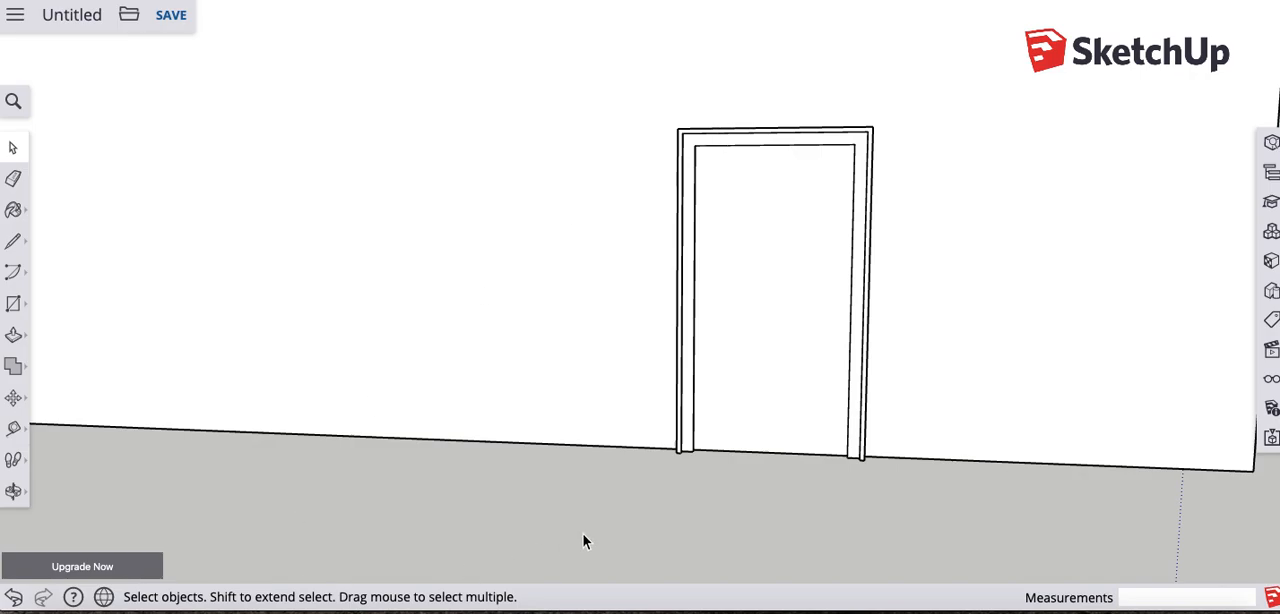
- Move the door group about 5' 3 1/4" along the base of the wall, toward the wall's middle
left_click(703, 151)
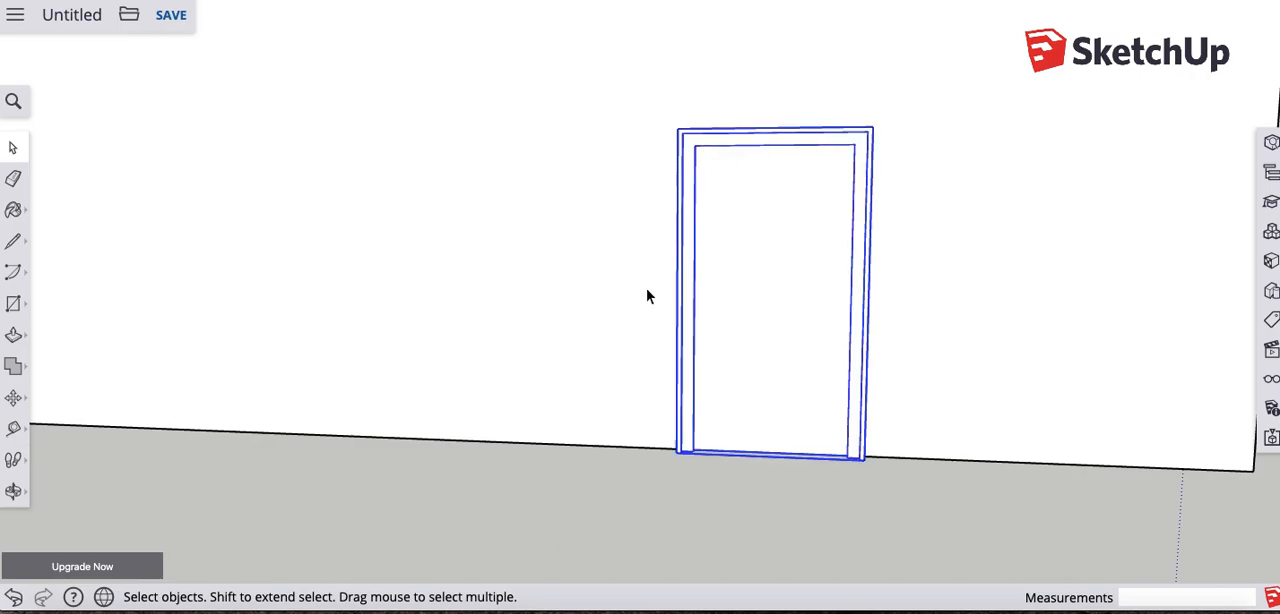
middle_click_drag(641, 422, 809, 426)
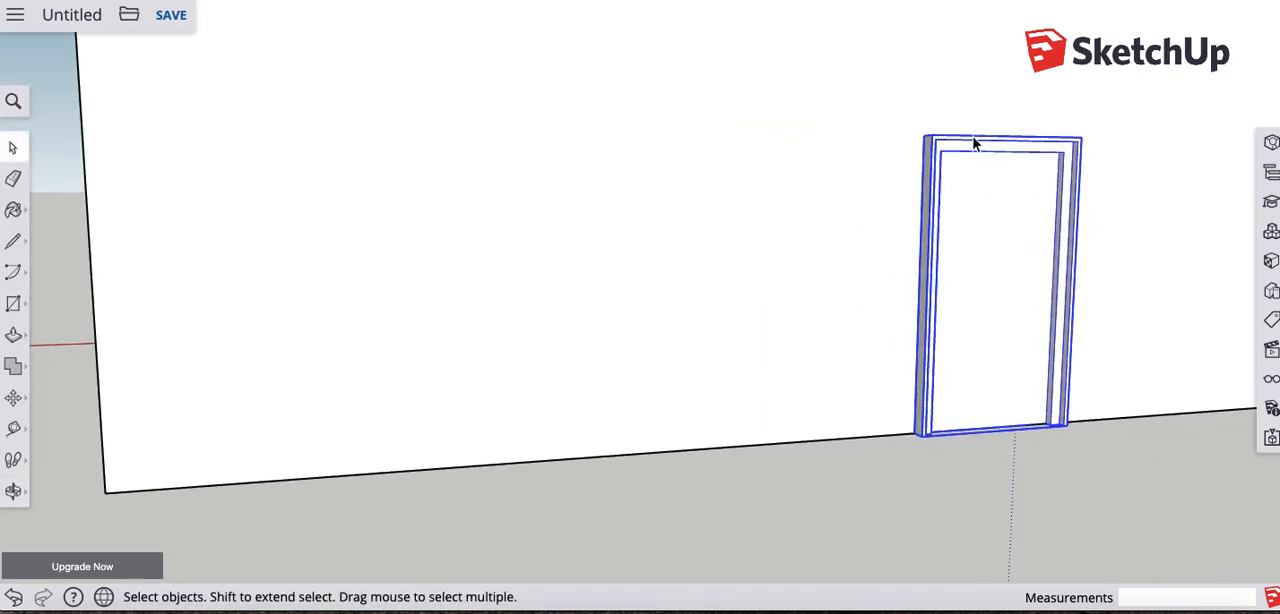
left_click(14, 399)
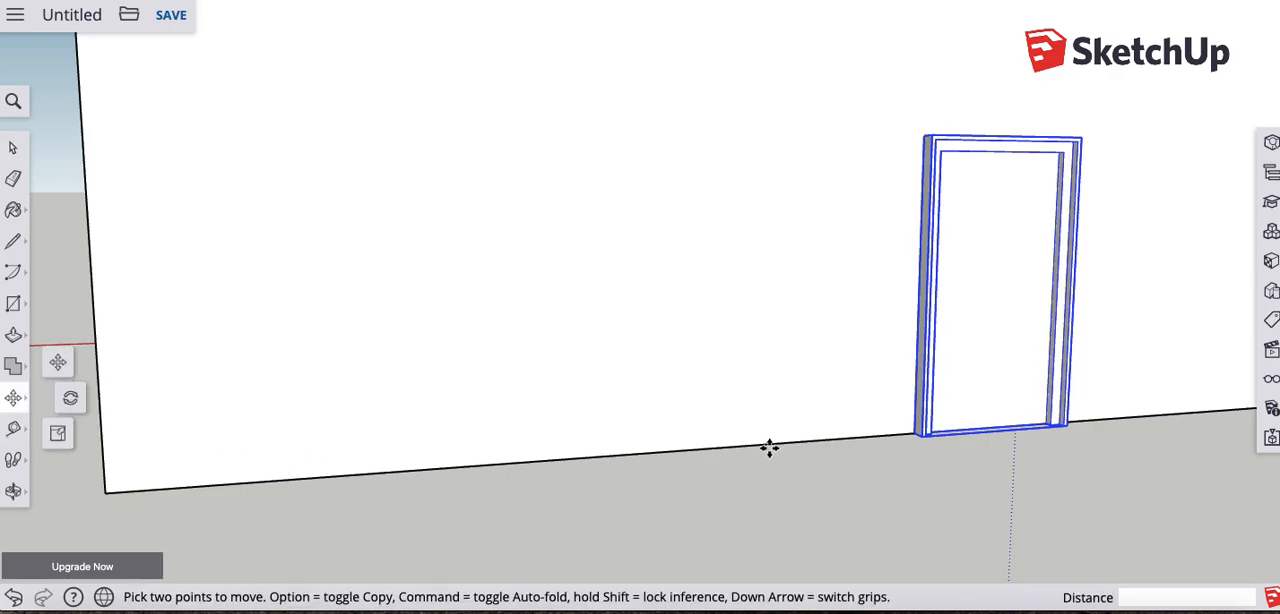
scroll(913, 432, "down", 3)
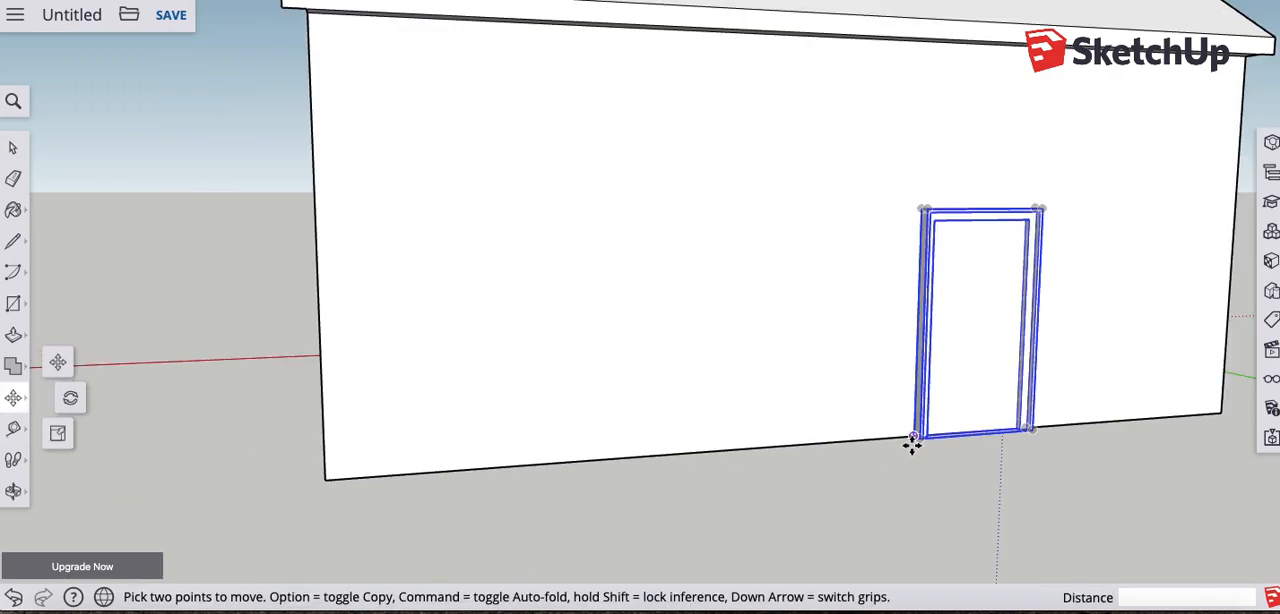
scroll(913, 432, "up", 5)
left_click(913, 432)
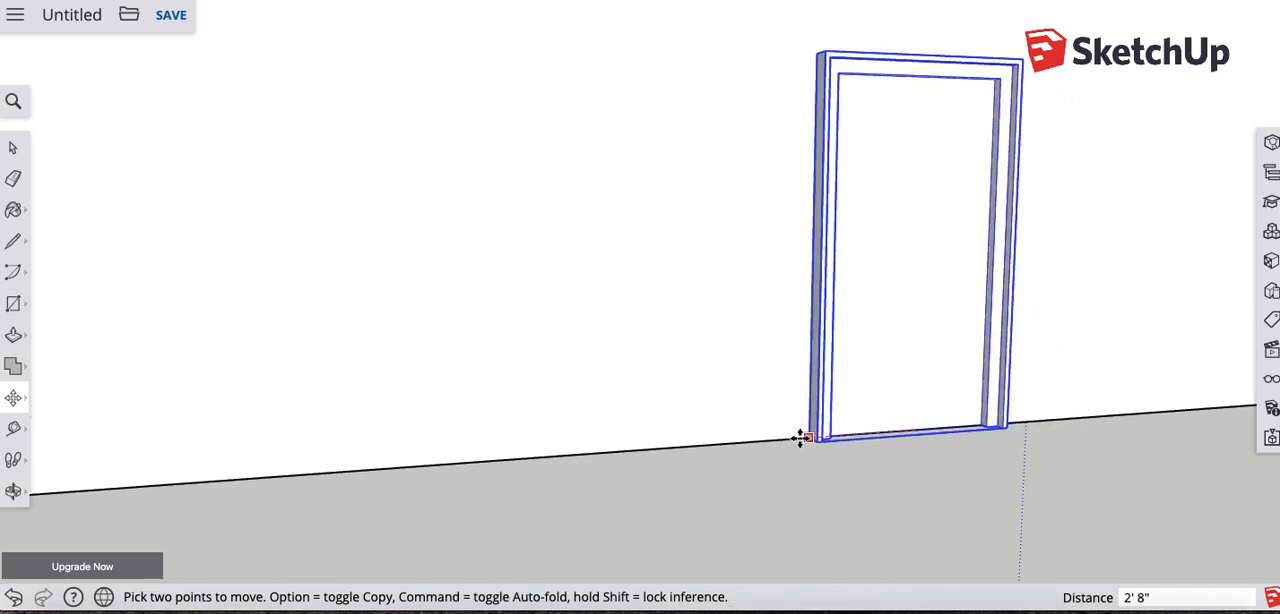
left_click(703, 449)
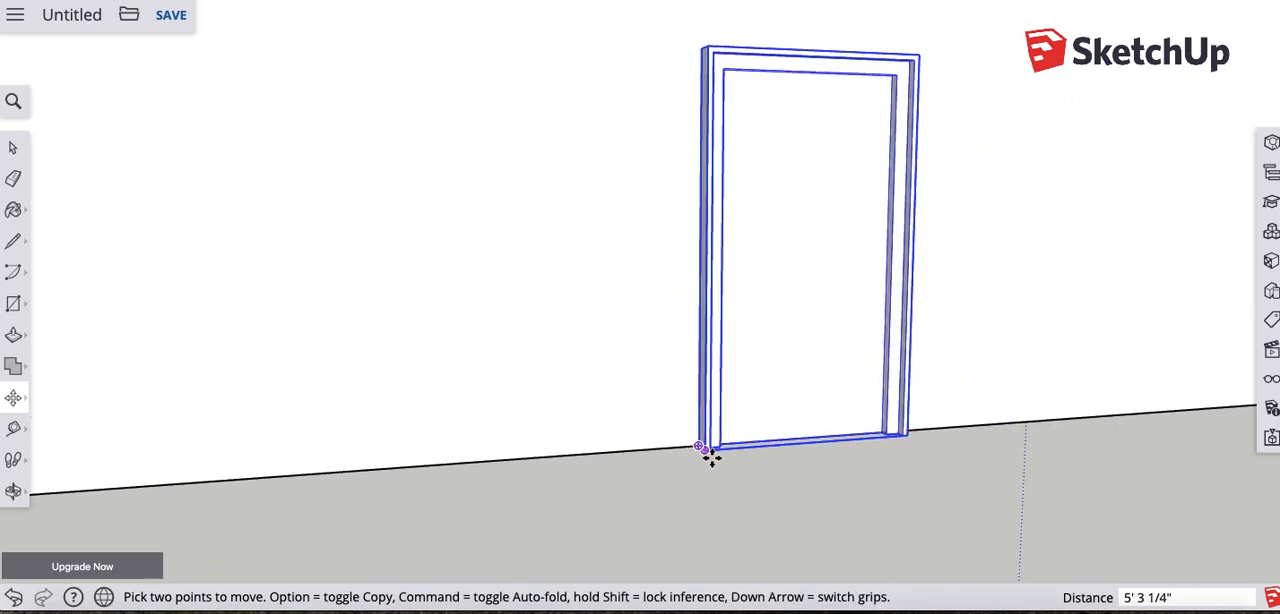
- Check the moved door's position on the wall from several distances and angles, and clear the selection
scroll(847, 452, "up", 3)
scroll(845, 454, "down", 6)
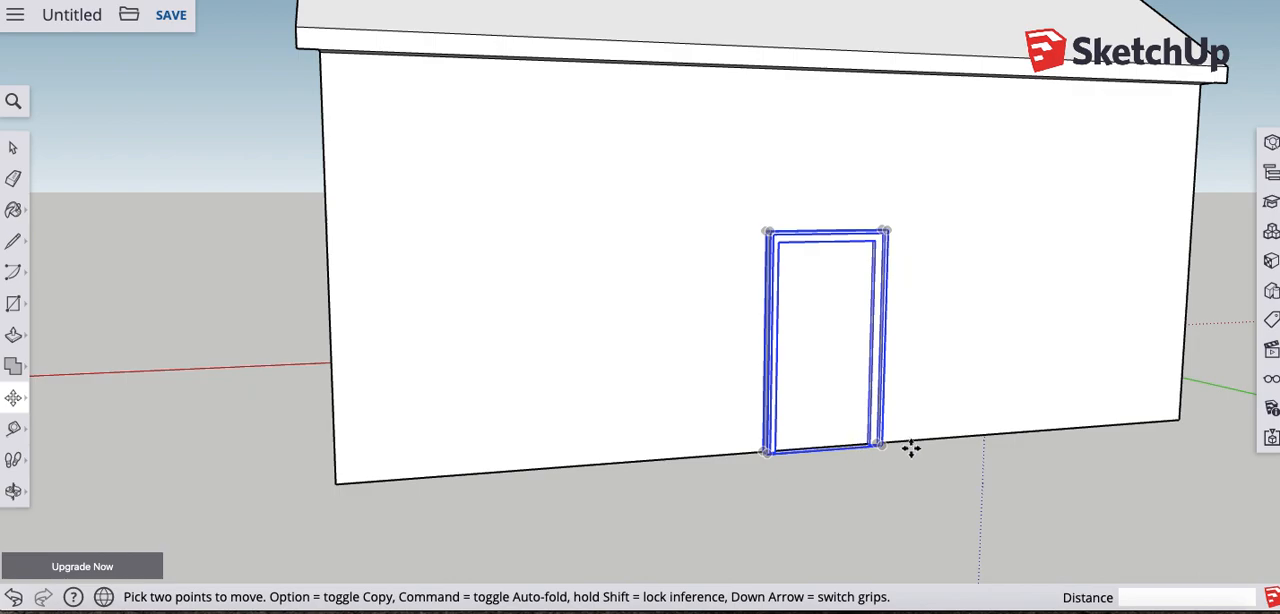
middle_click_drag(897, 449, 743, 446)
scroll(716, 460, "up", 3)
scroll(791, 446, "up", 4)
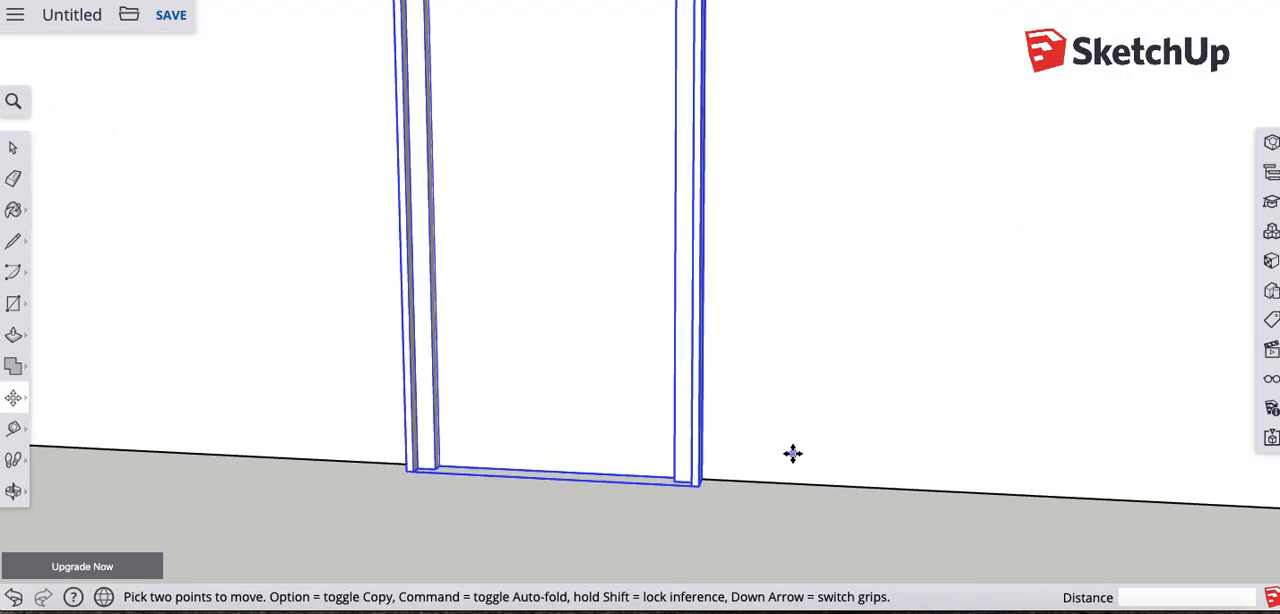
scroll(791, 456, "down", 6)
scroll(691, 444, "up", 2)
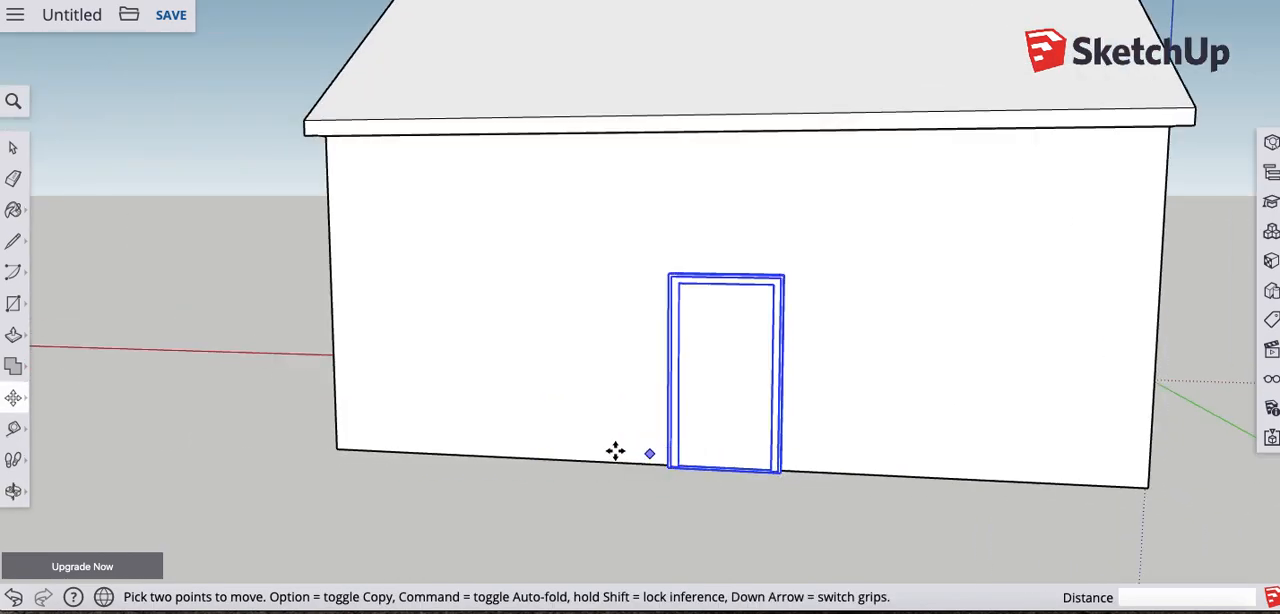
key("space")
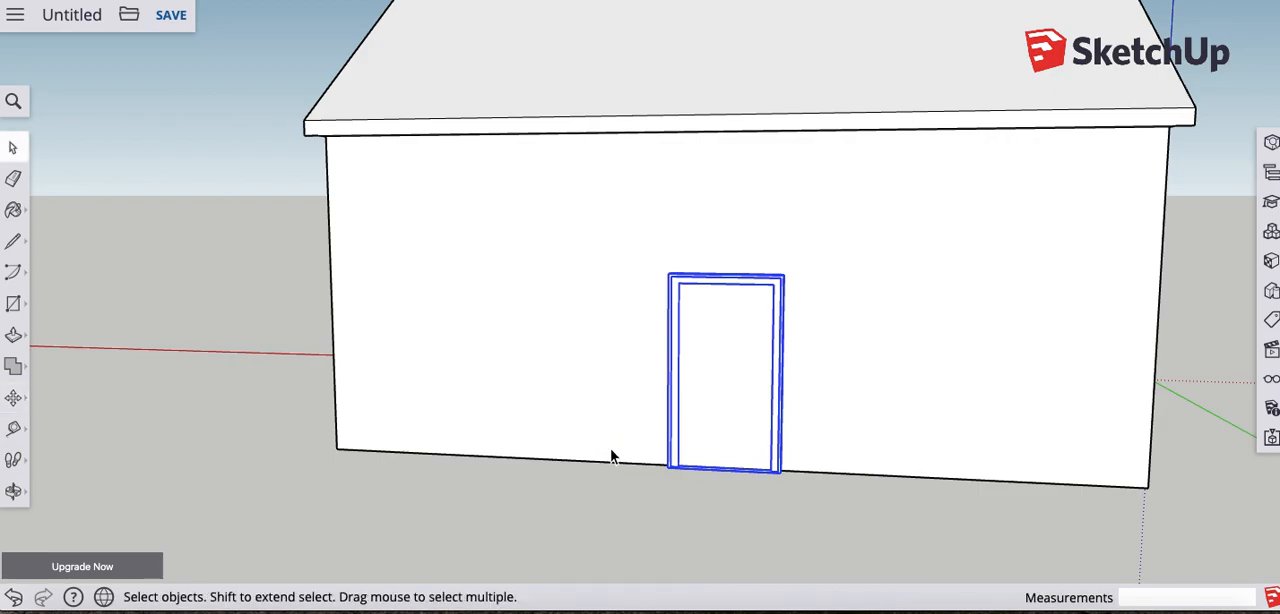
left_click(279, 268)
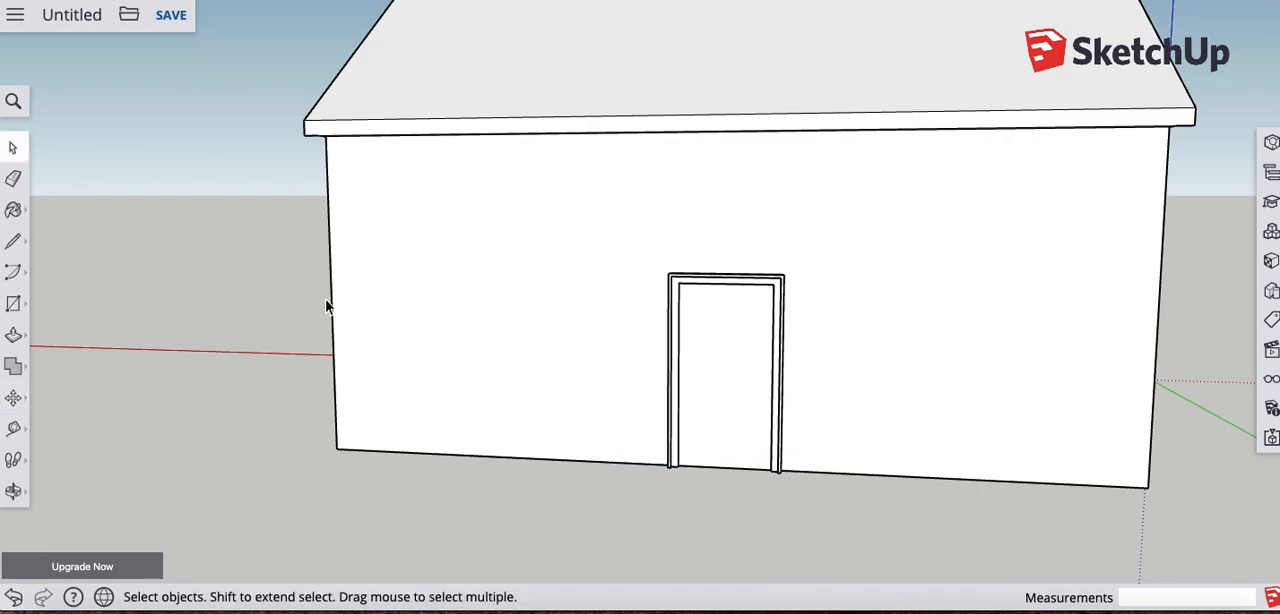
- Add a vertical guide on the door wall, 2' in from the wall's left edge, using the Tape Measure
middle_click_drag(515, 350, 623, 340)
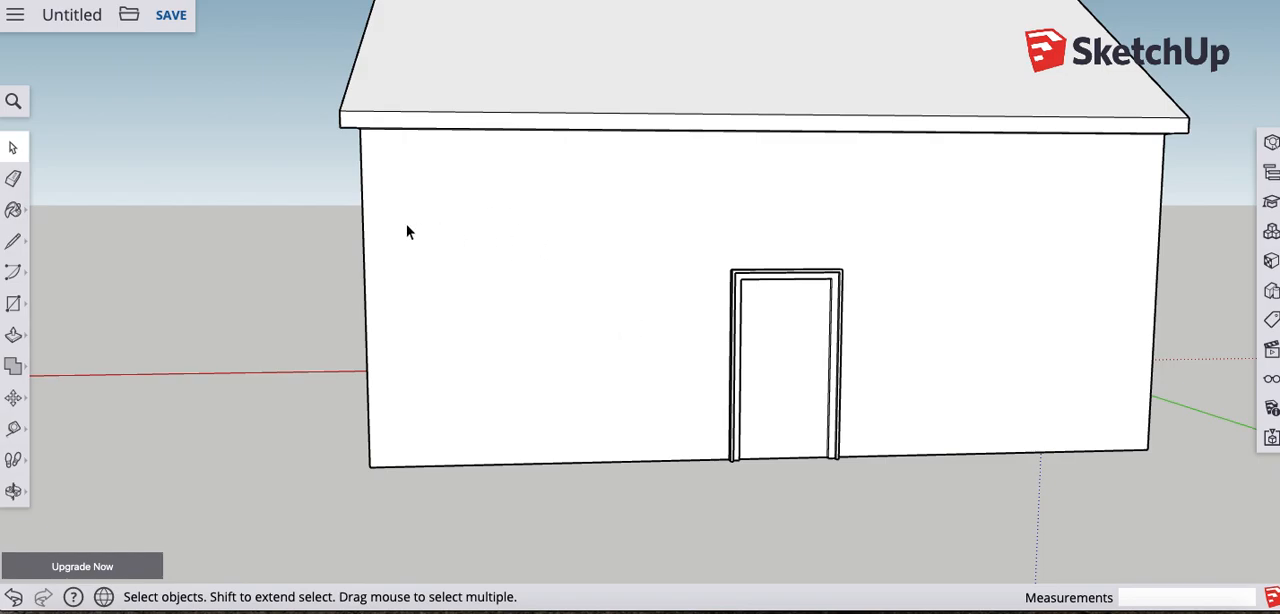
middle_click_drag(533, 212, 476, 153)
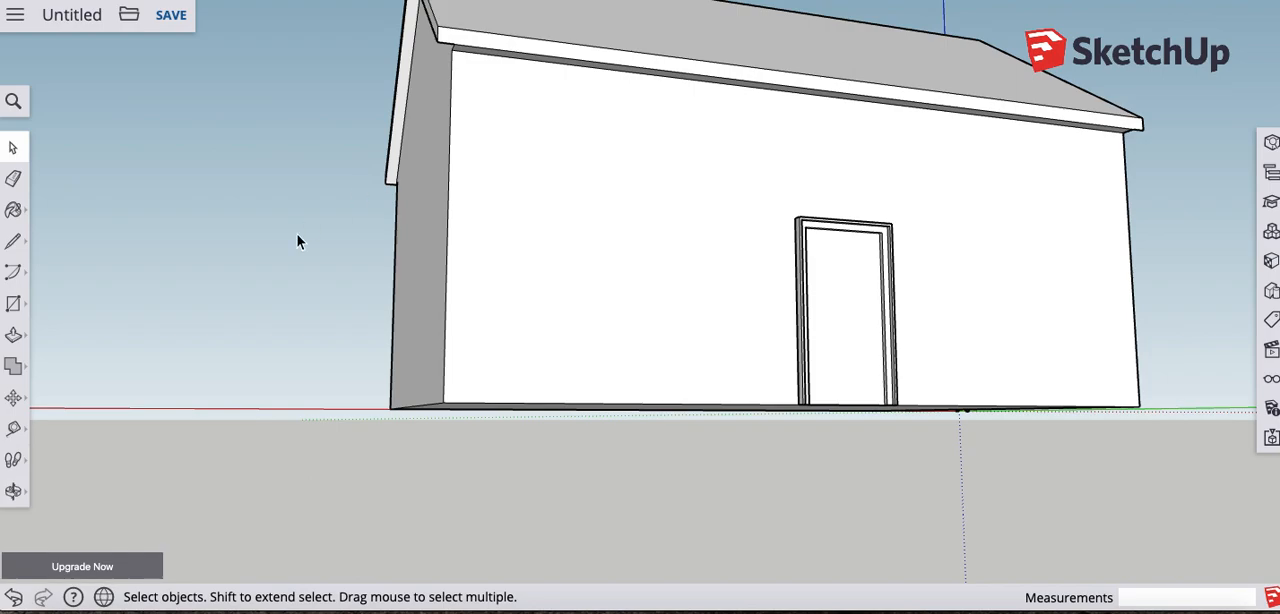
left_click(13, 428)
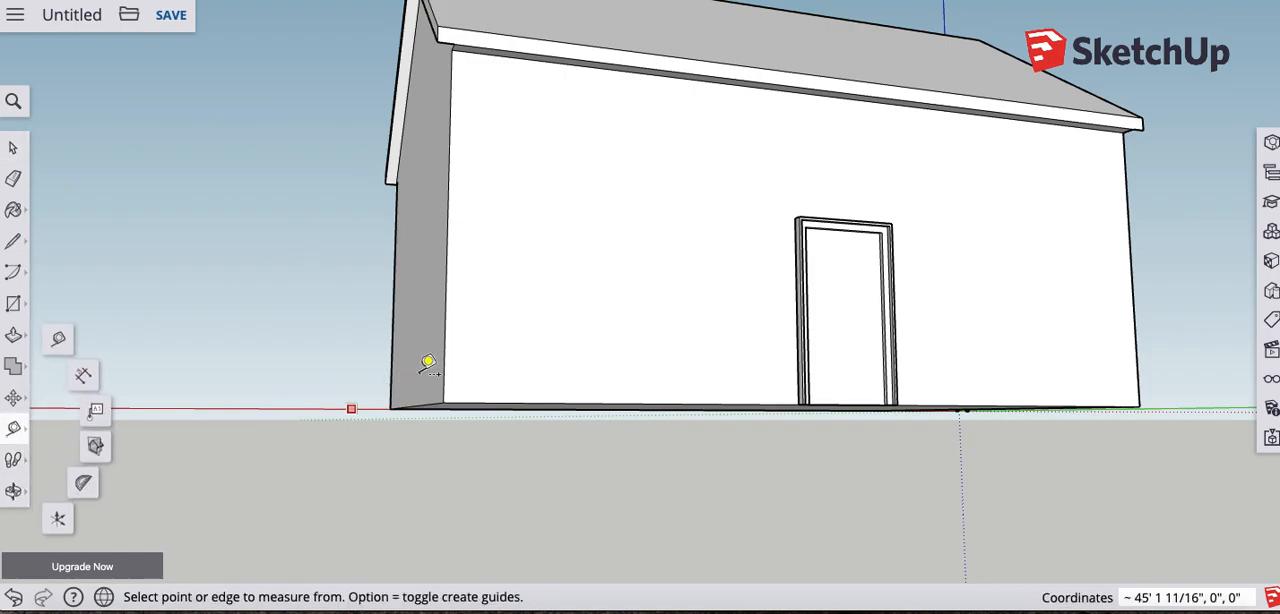
left_click(448, 193)
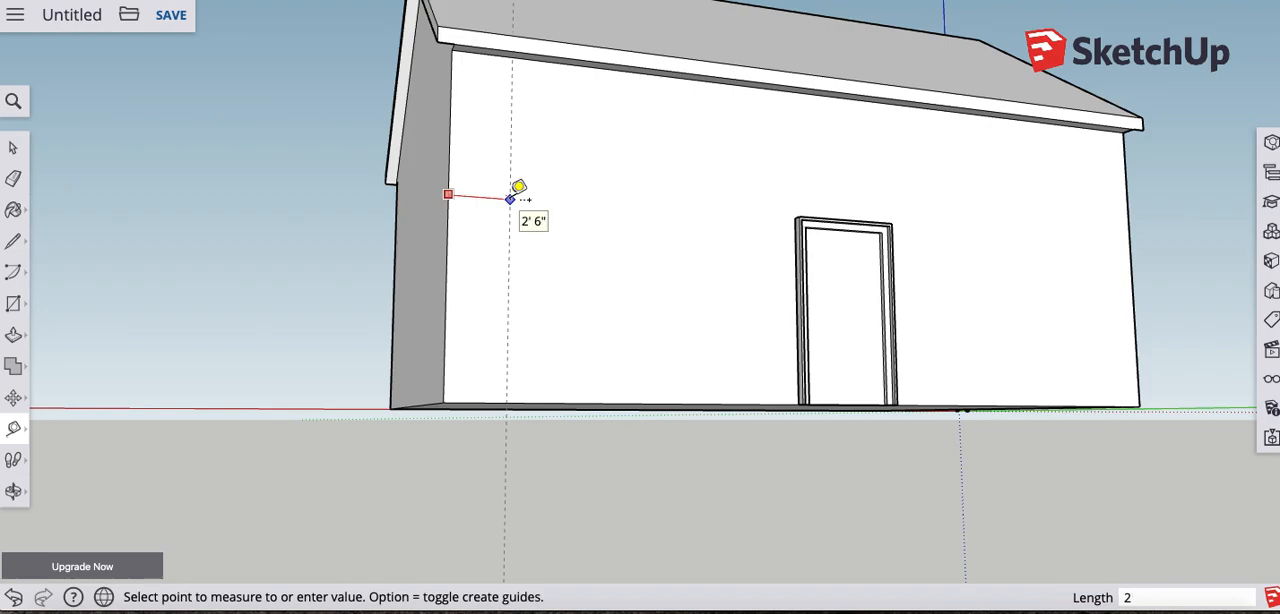
key("Return")
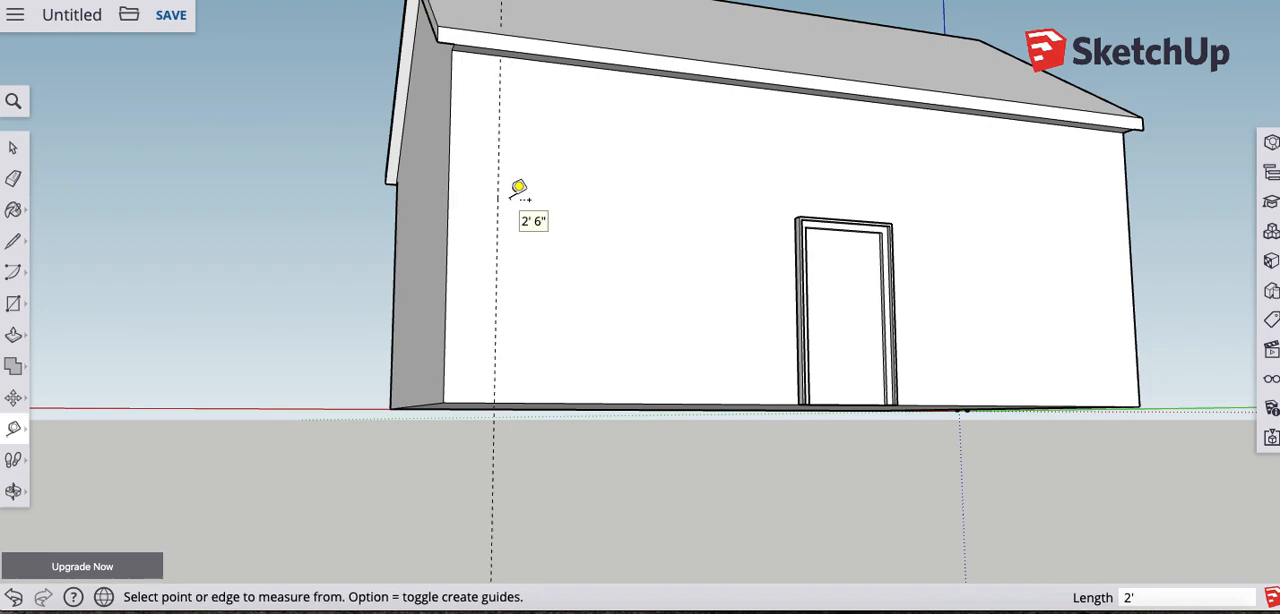
- Add guides 2' below the door wall's upper edge and 2' in from its right edge
left_click(489, 52)
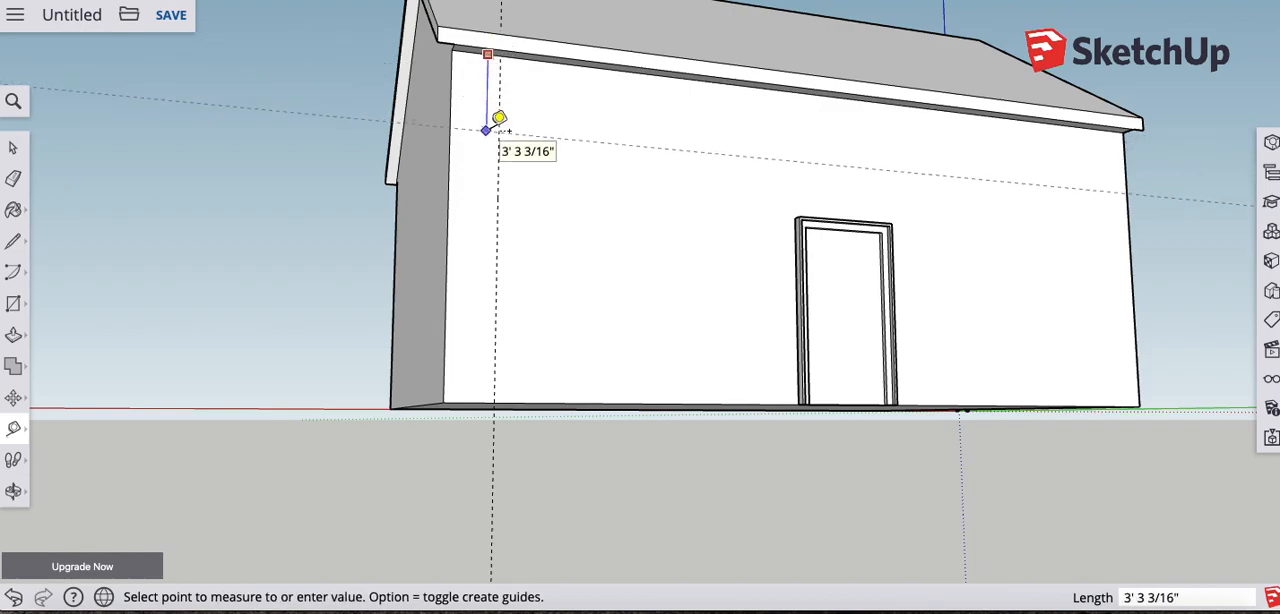
type("2")
key("Return")
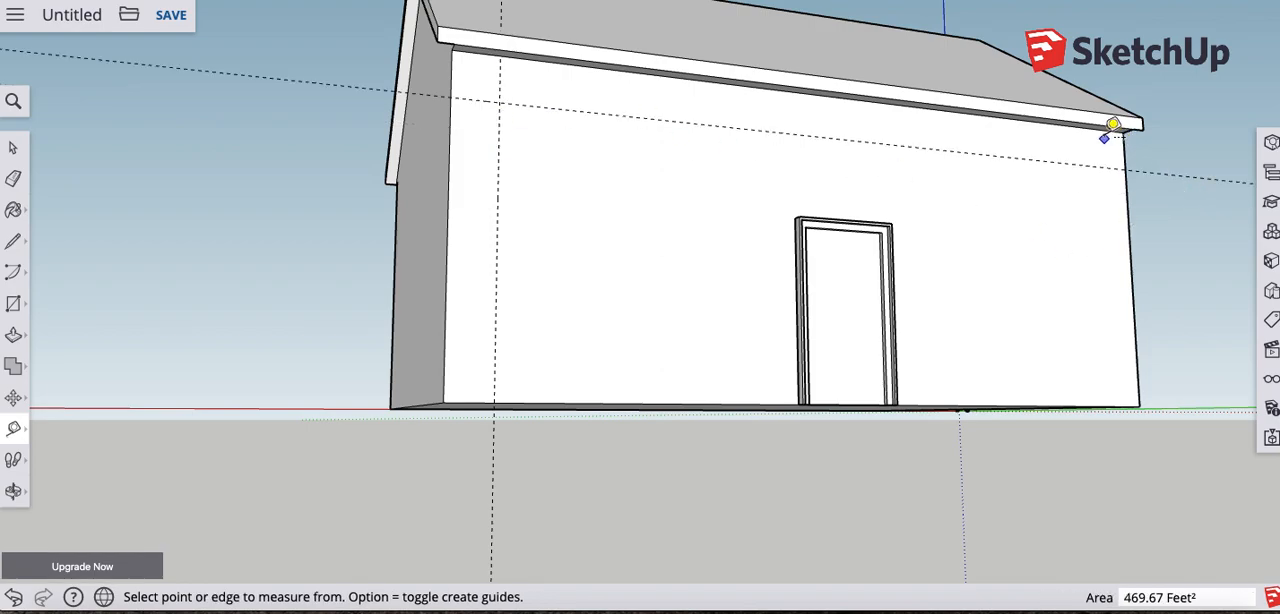
left_click(1129, 240)
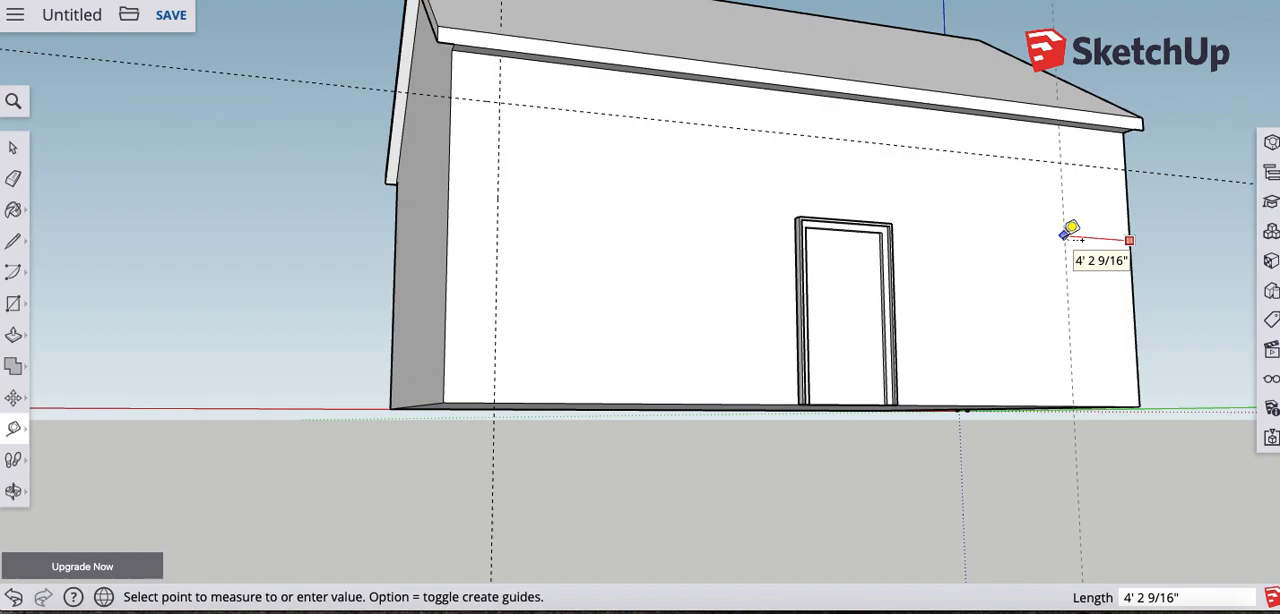
type("2")
key("Return")
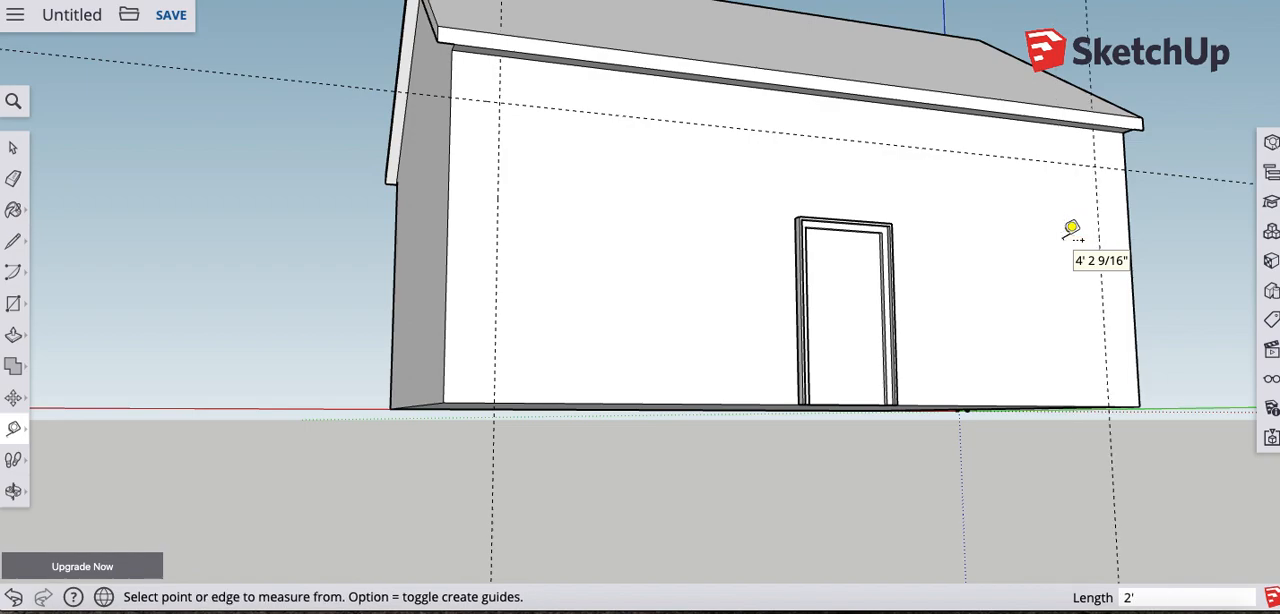
- Draw a window rectangle of about 6' 10" by 4' 3" on the wall, starting at the upper-left guide intersection
middle_click_drag(920, 205, 800, 262)
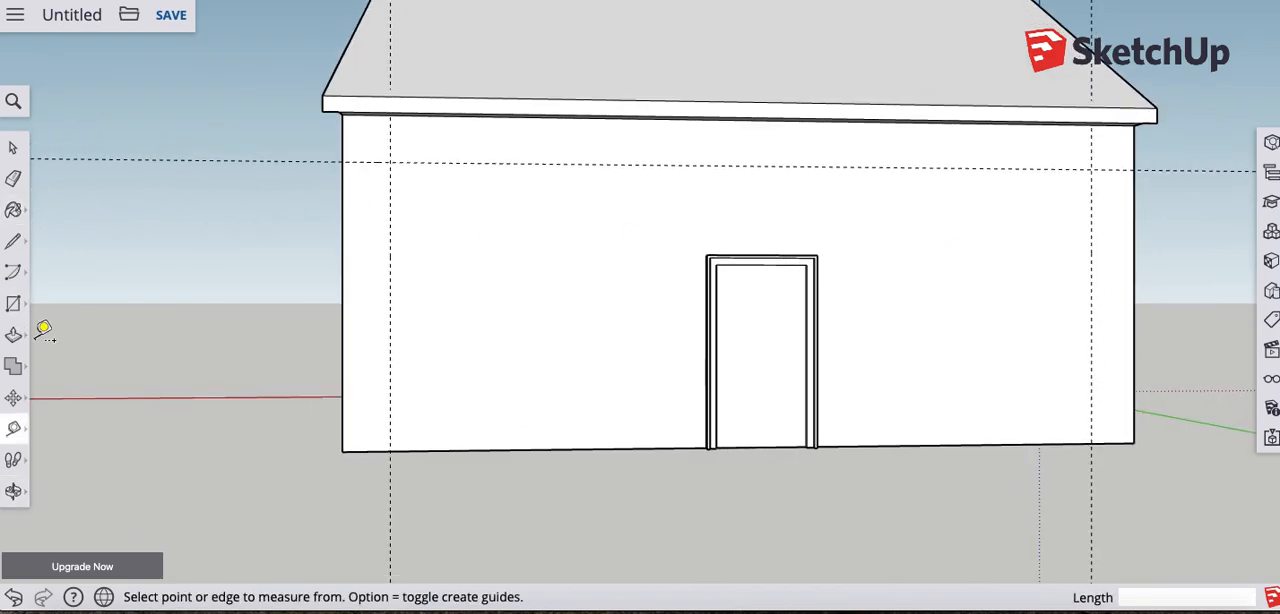
left_click(13, 303)
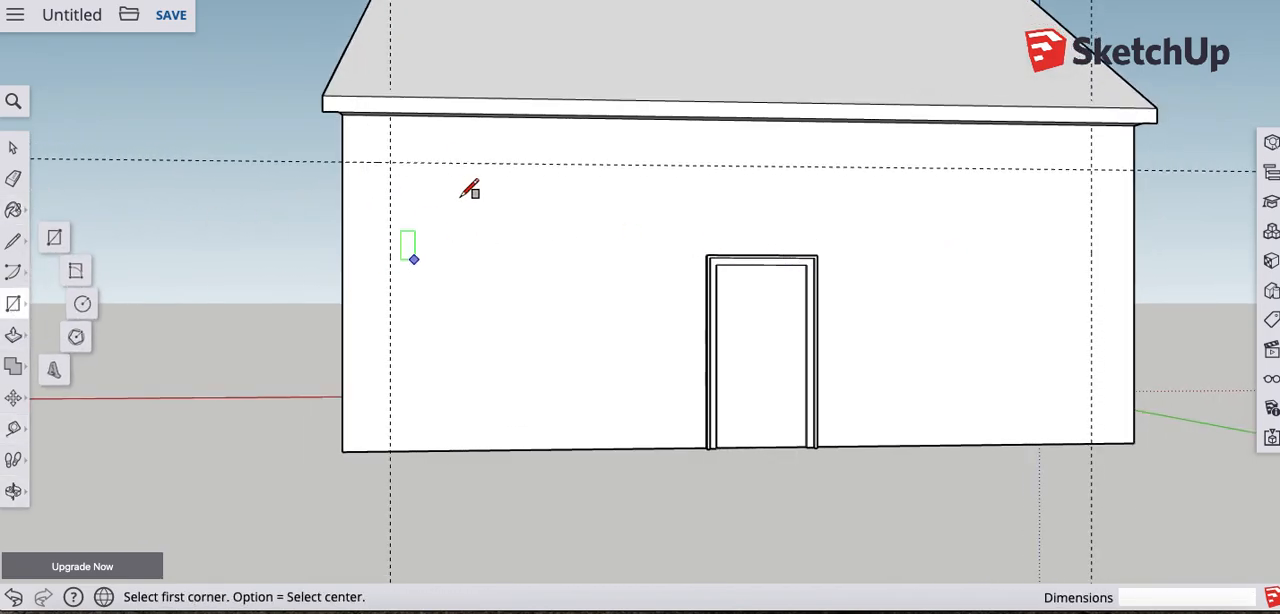
left_click(390, 161)
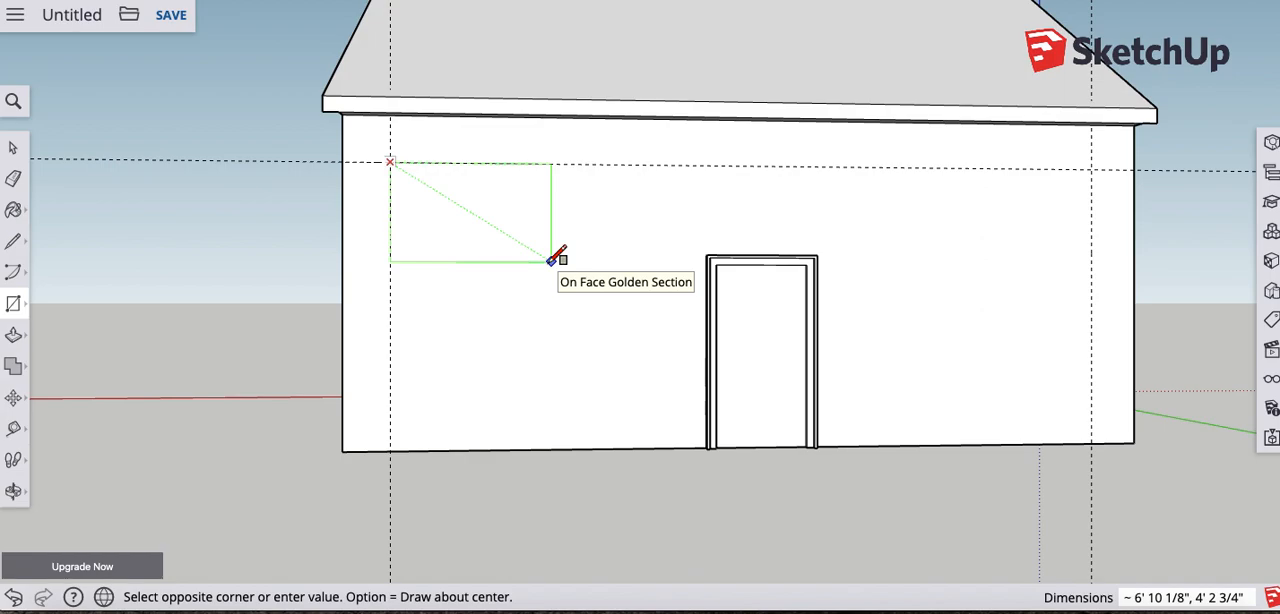
left_click(551, 261)
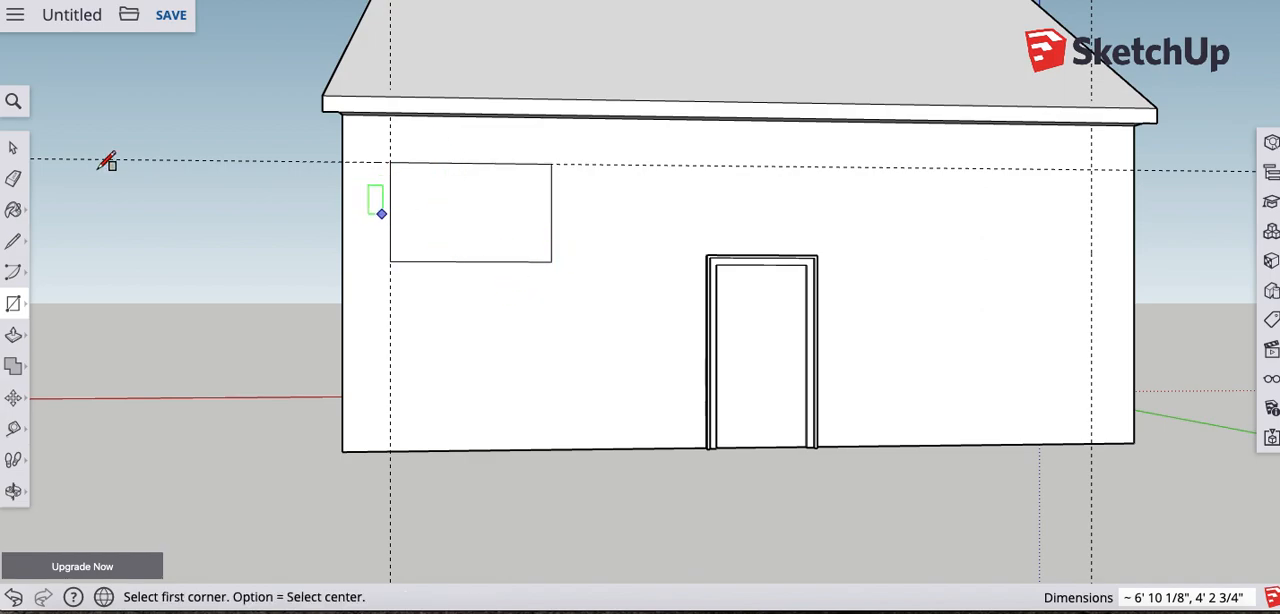
- Offset the window rectangle outward twice, the first time by about 3 13/16", to outline two nested frame borders
left_click(14, 336)
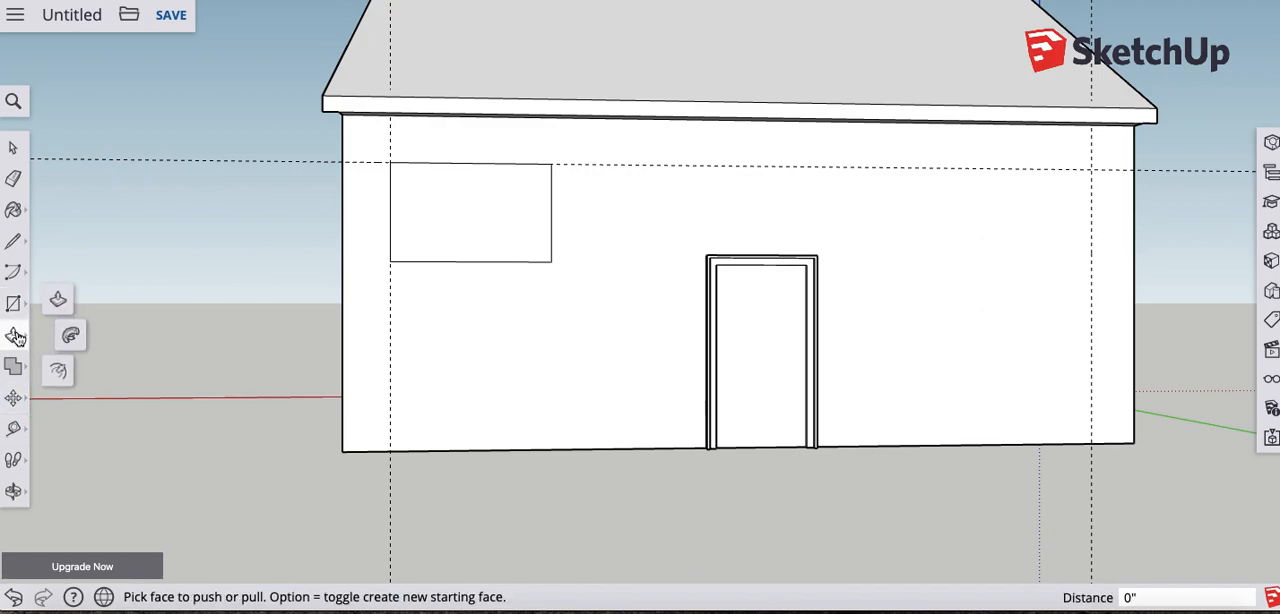
left_click(58, 371)
left_click(468, 234)
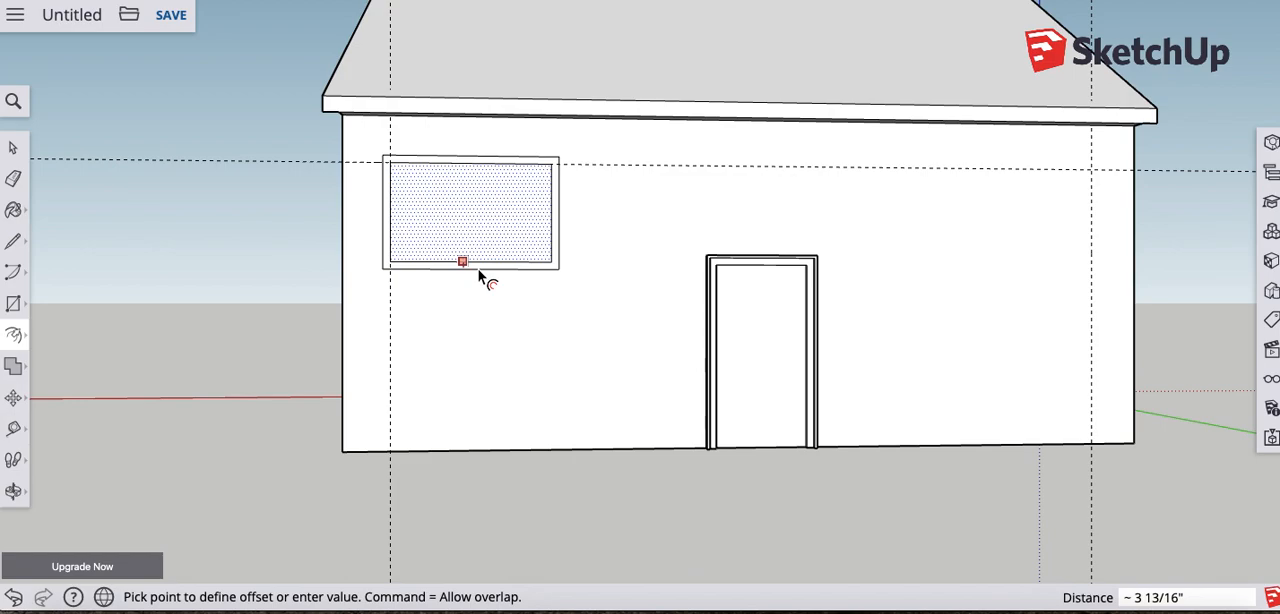
left_click(478, 270)
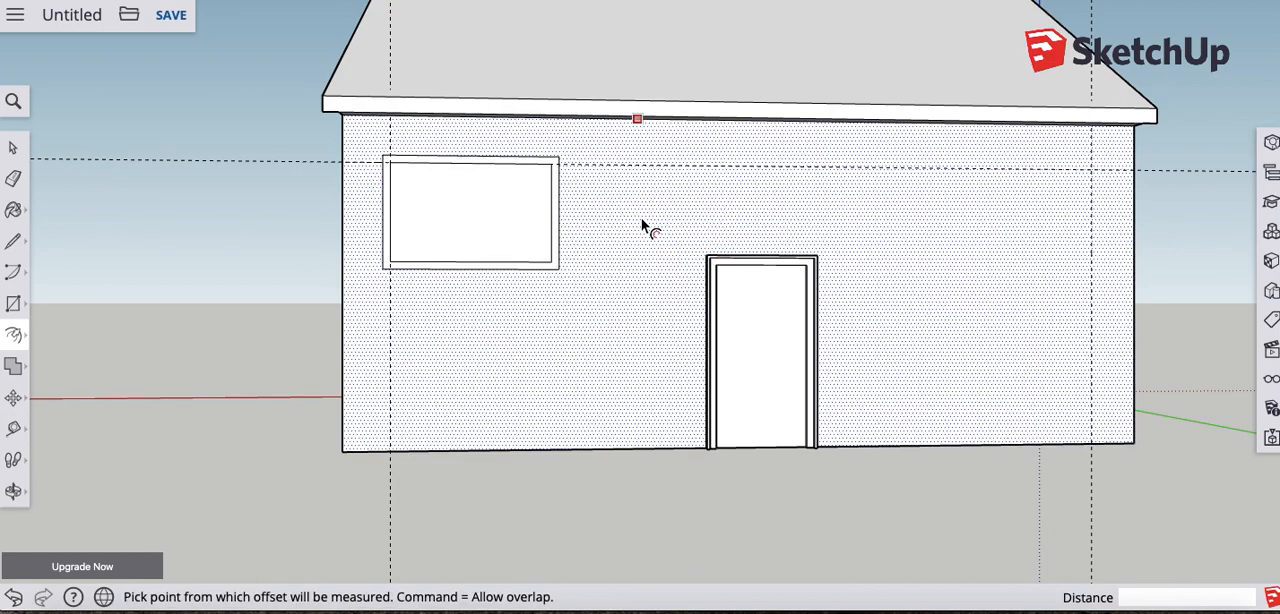
left_click(508, 206)
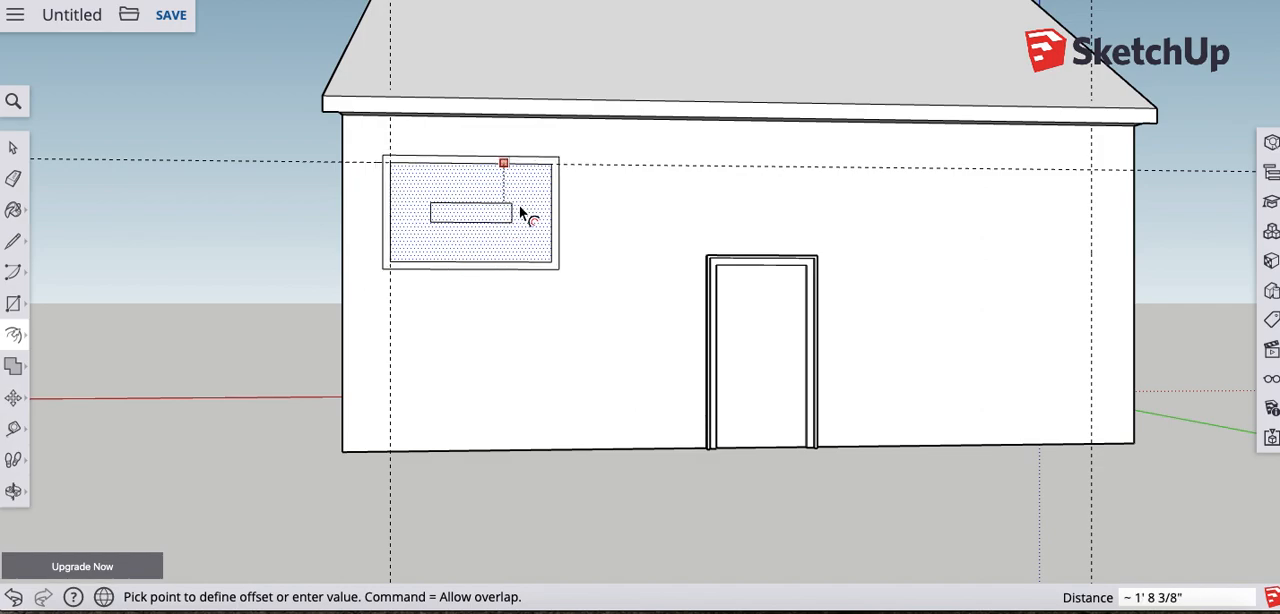
left_click(345, 157)
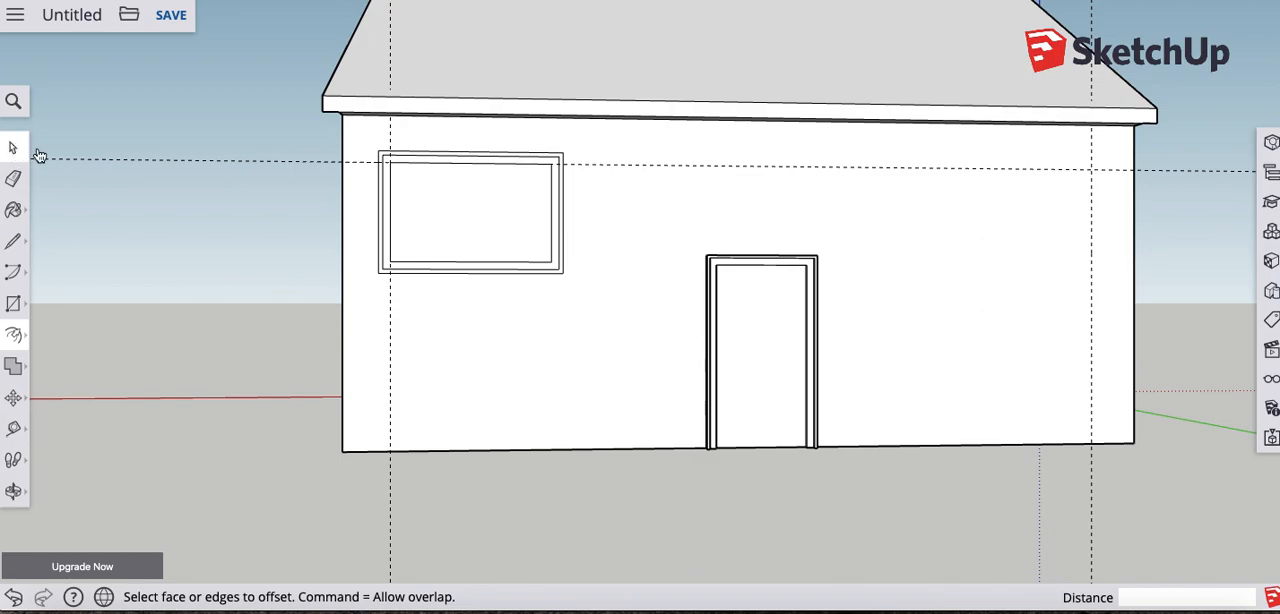
- Try to pull the window's outer and inner frame borders out from the wall by freehand distances
left_click(14, 147)
middle_click_drag(529, 189, 690, 220)
scroll(610, 212, "down", 1)
scroll(608, 214, "up", 3)
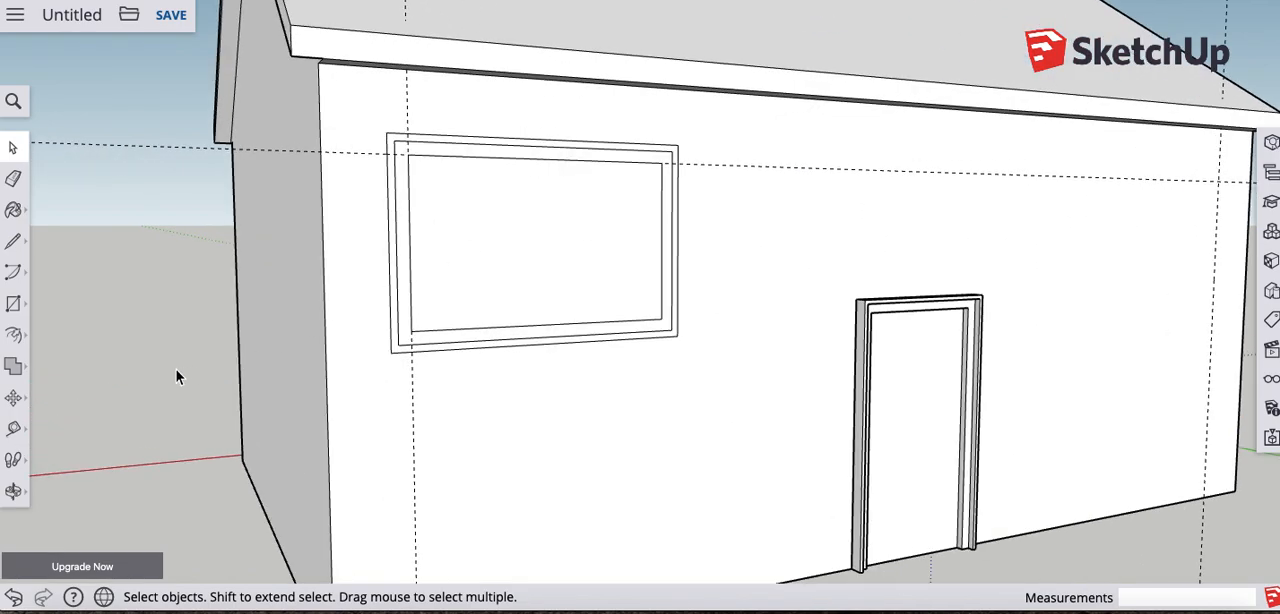
left_click(13, 335)
left_click(54, 296)
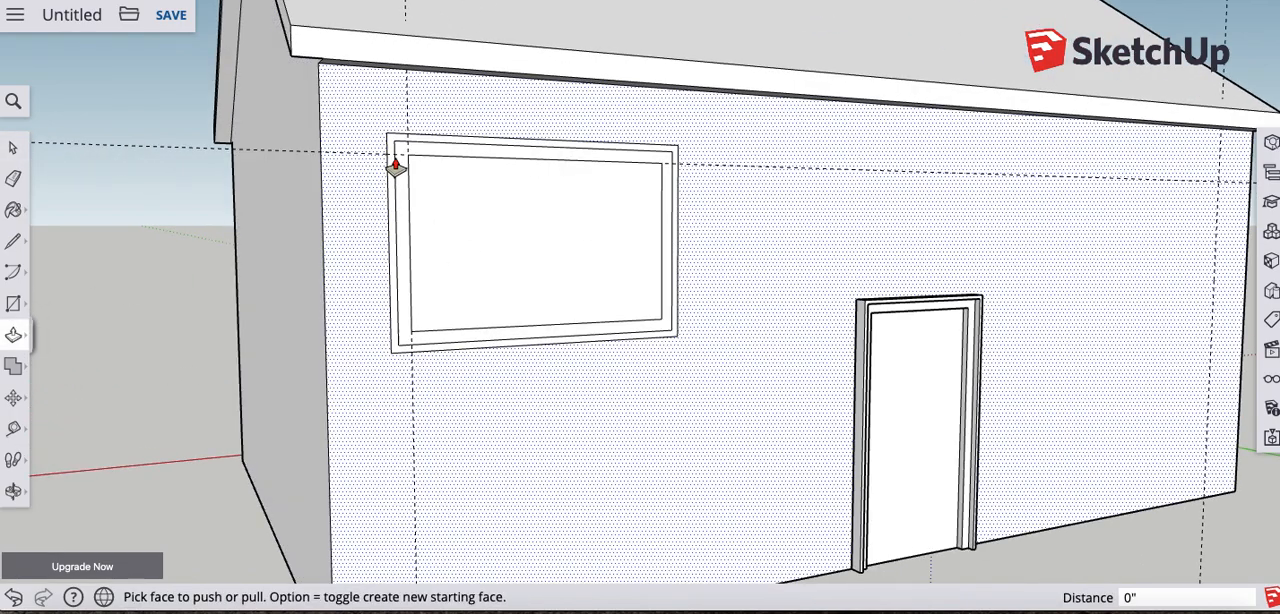
left_click(423, 142)
left_click(432, 145)
left_click(564, 163)
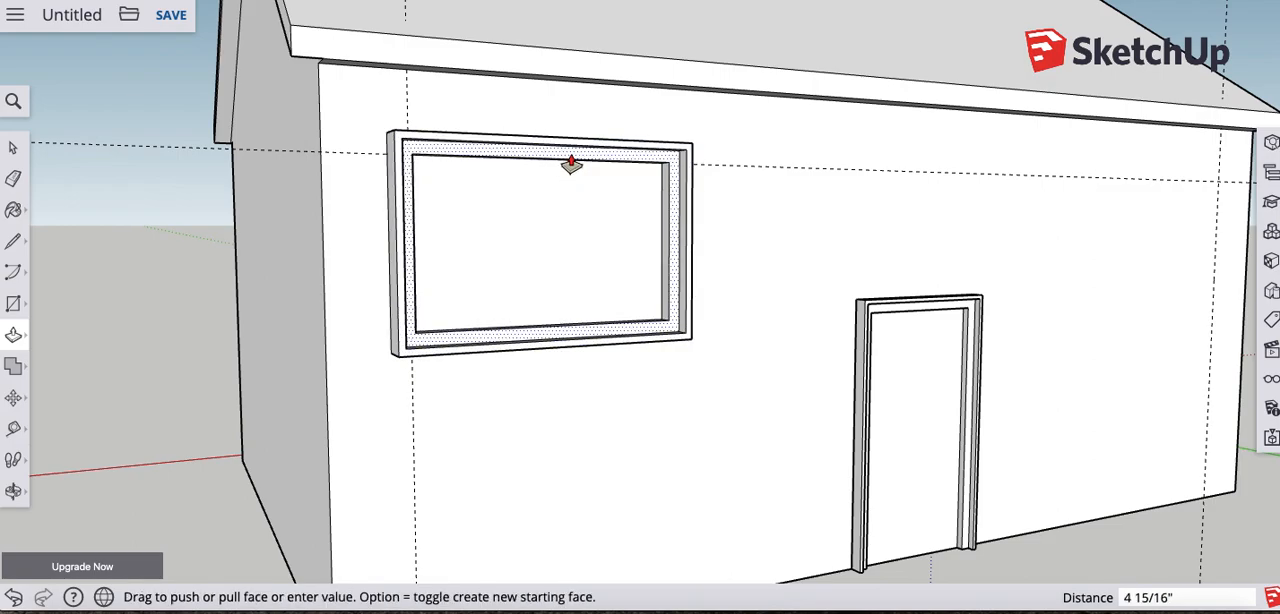
left_click(560, 182)
middle_click_drag(694, 271, 677, 331)
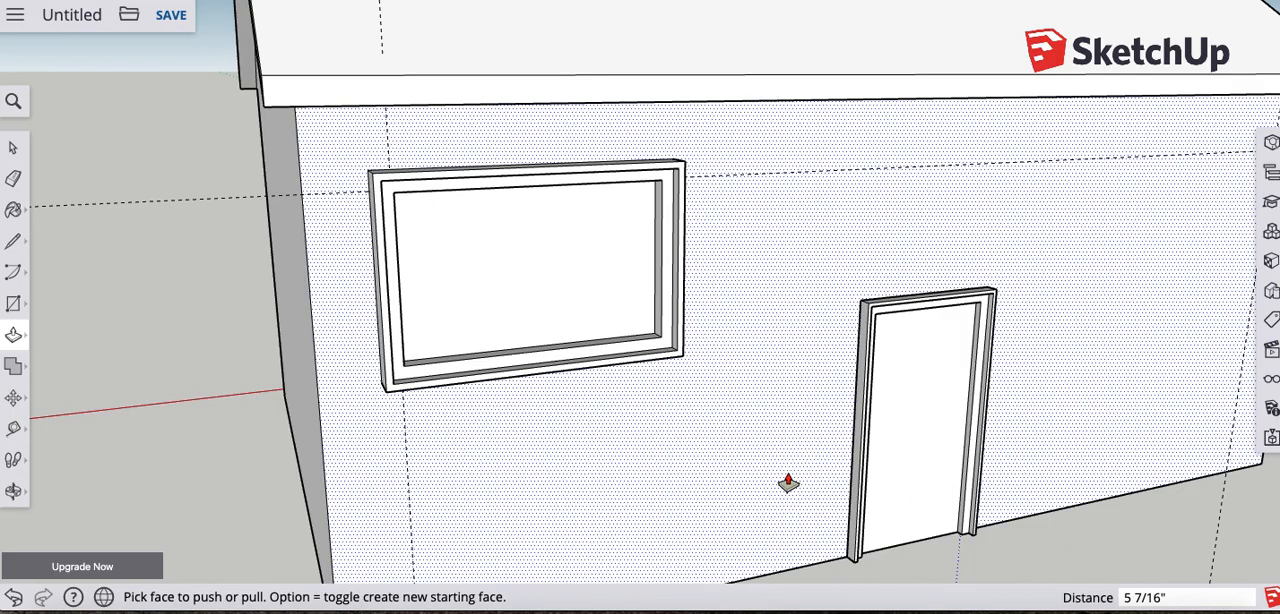
- Pull the window's outer frame border 5" out from the wall
left_click(612, 177)
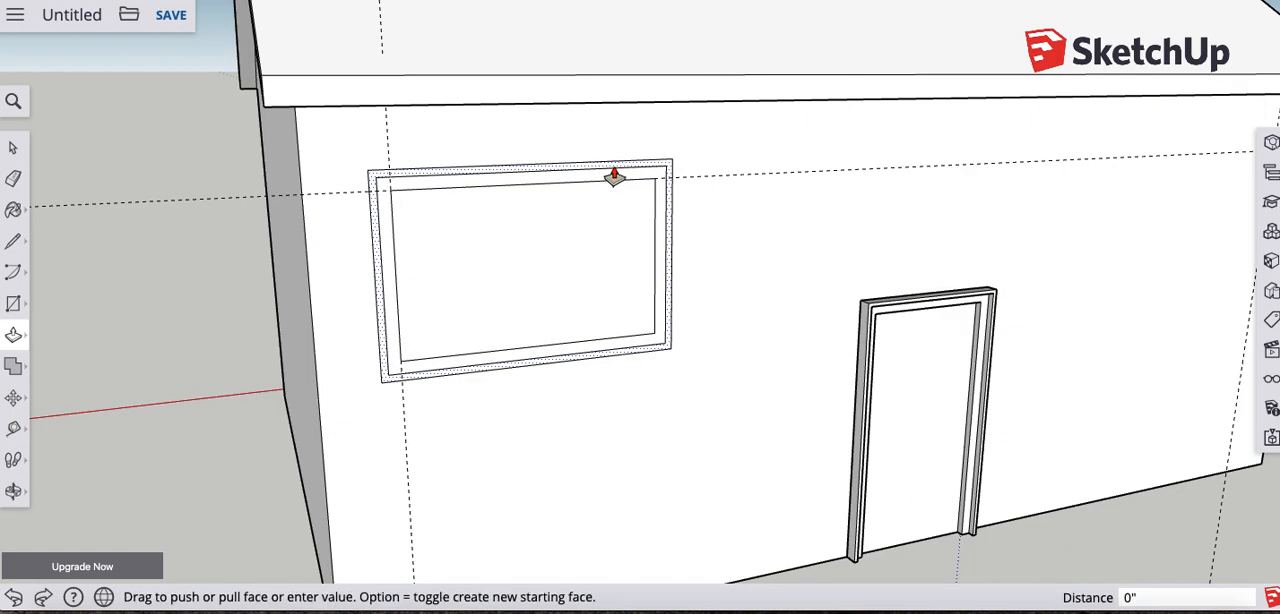
left_click(614, 177)
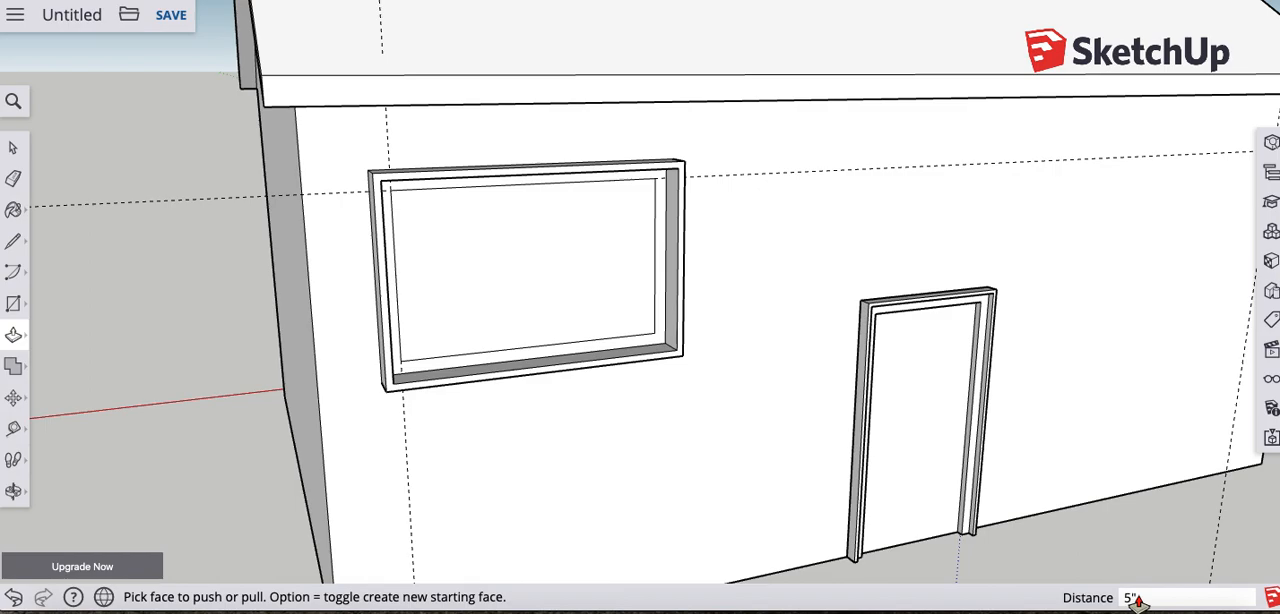
- Finish the outer frame border's 5" pull and pull the window's inner frame border 3" out from the wall
key("Return")
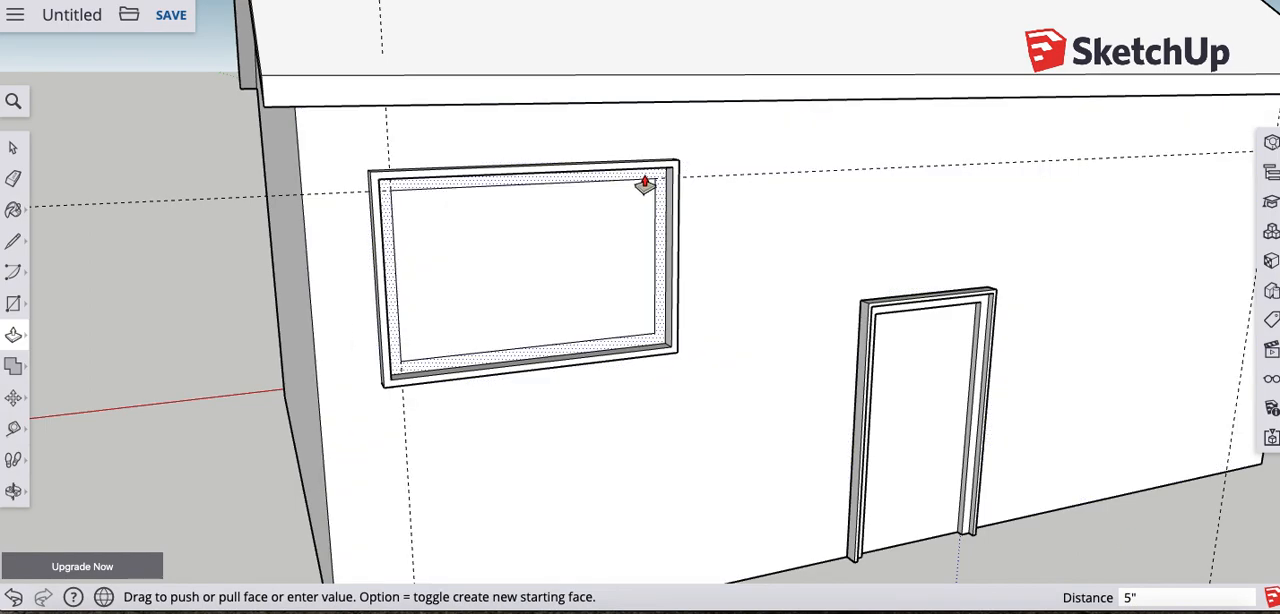
left_click(650, 189)
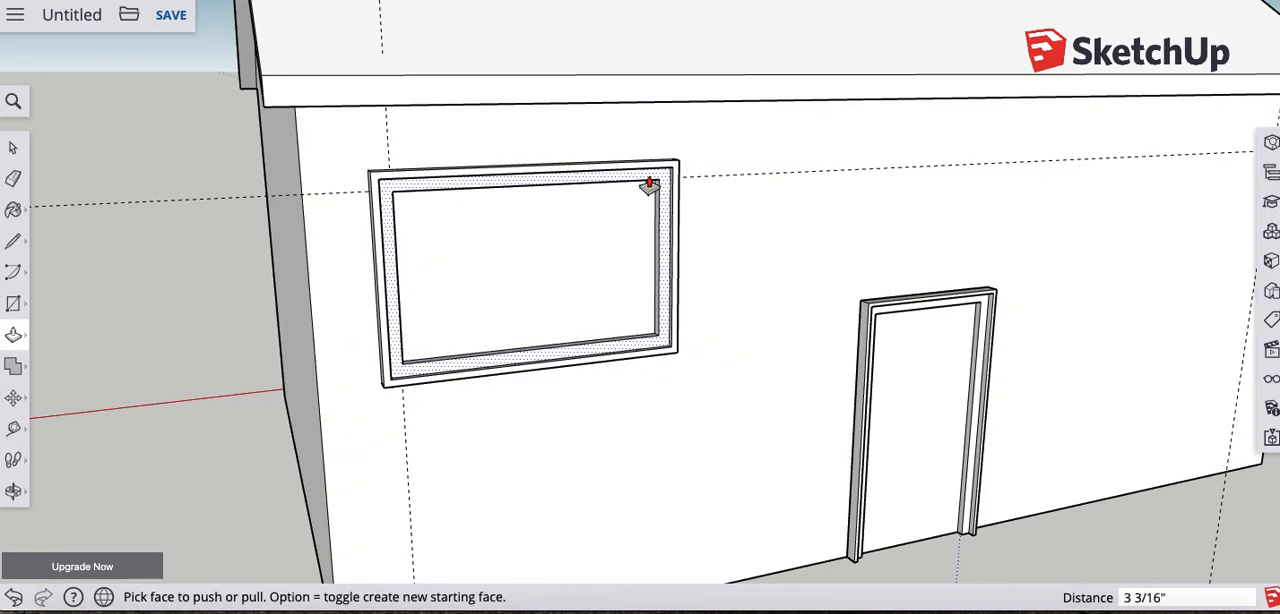
double_click(653, 189)
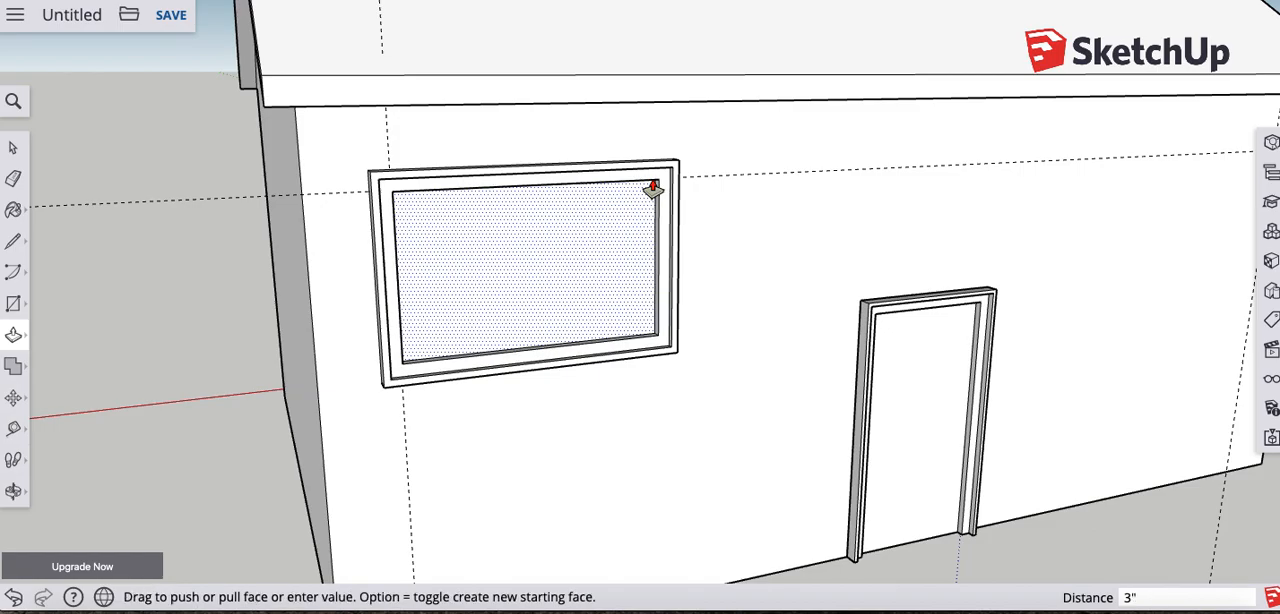
- Select the whole framed window, including its glass pane, and make it a component named Window
middle_click_drag(814, 264, 609, 231)
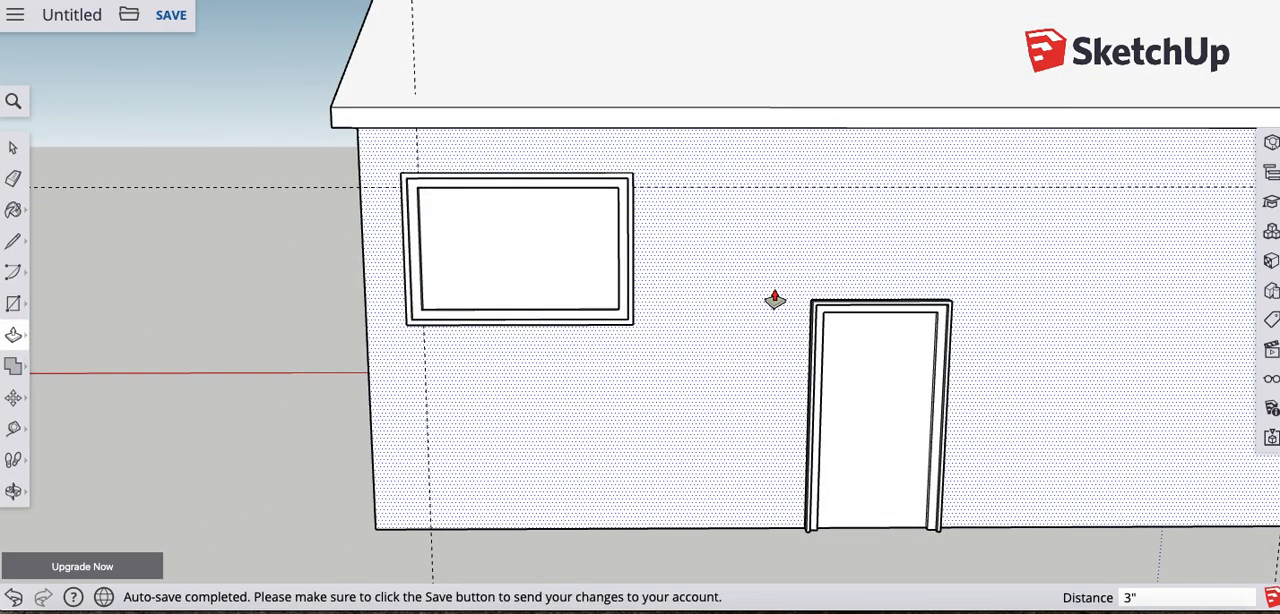
middle_click_drag(1140, 294, 906, 306)
middle_click_drag(380, 323, 426, 317)
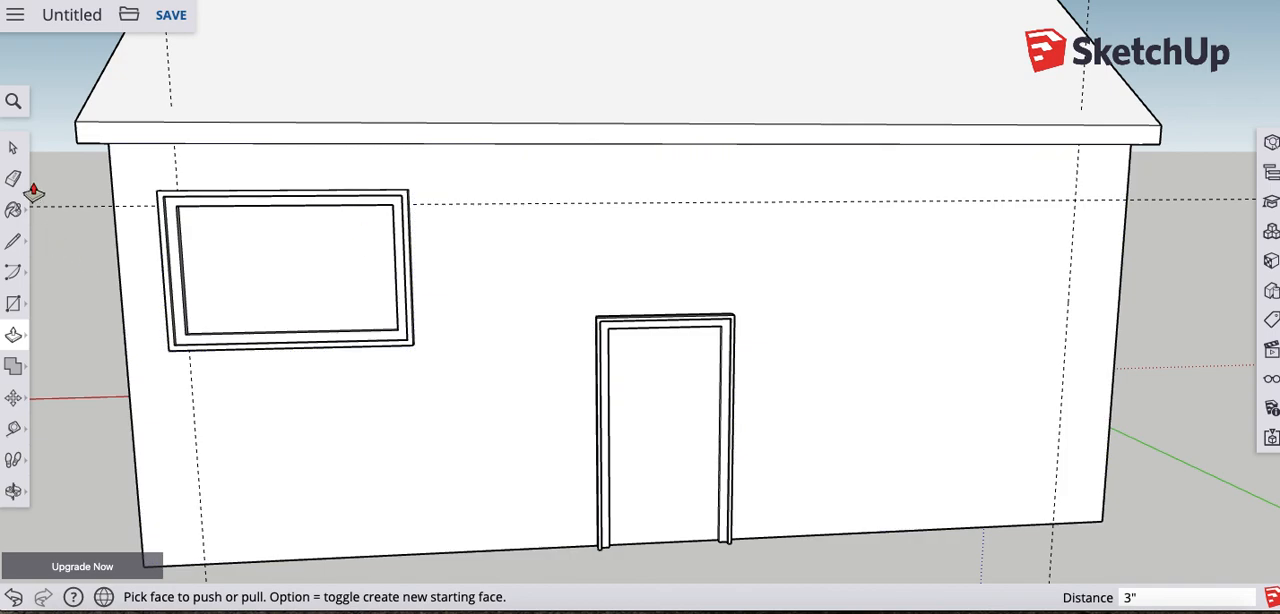
left_click(13, 152)
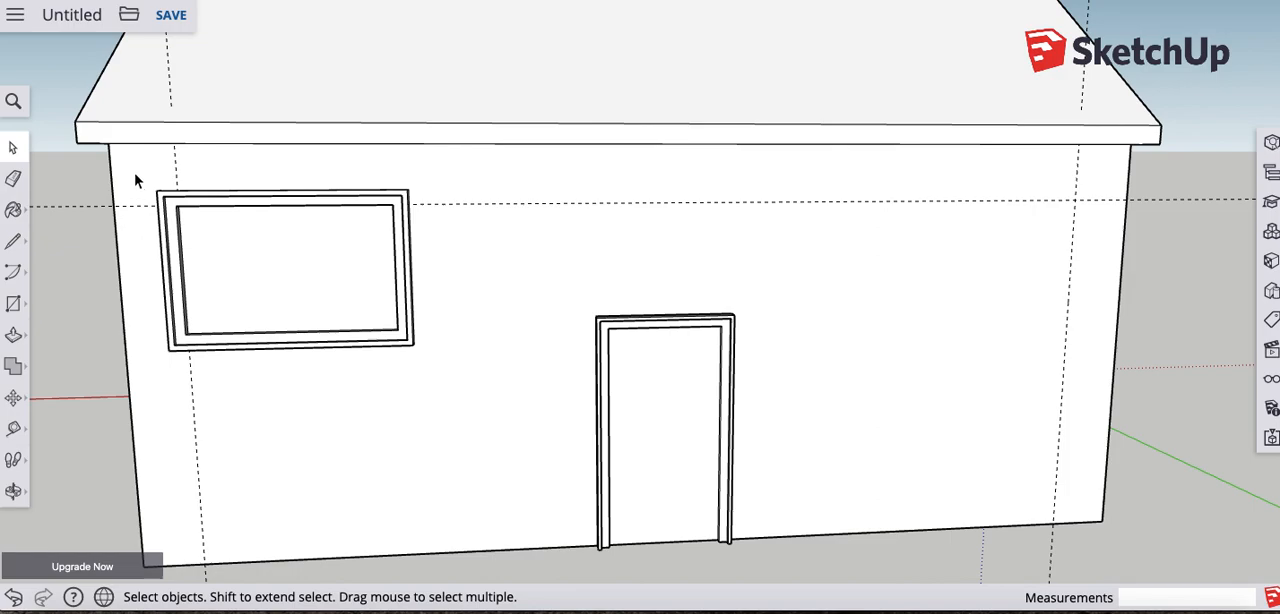
left_click_drag(141, 193, 477, 378)
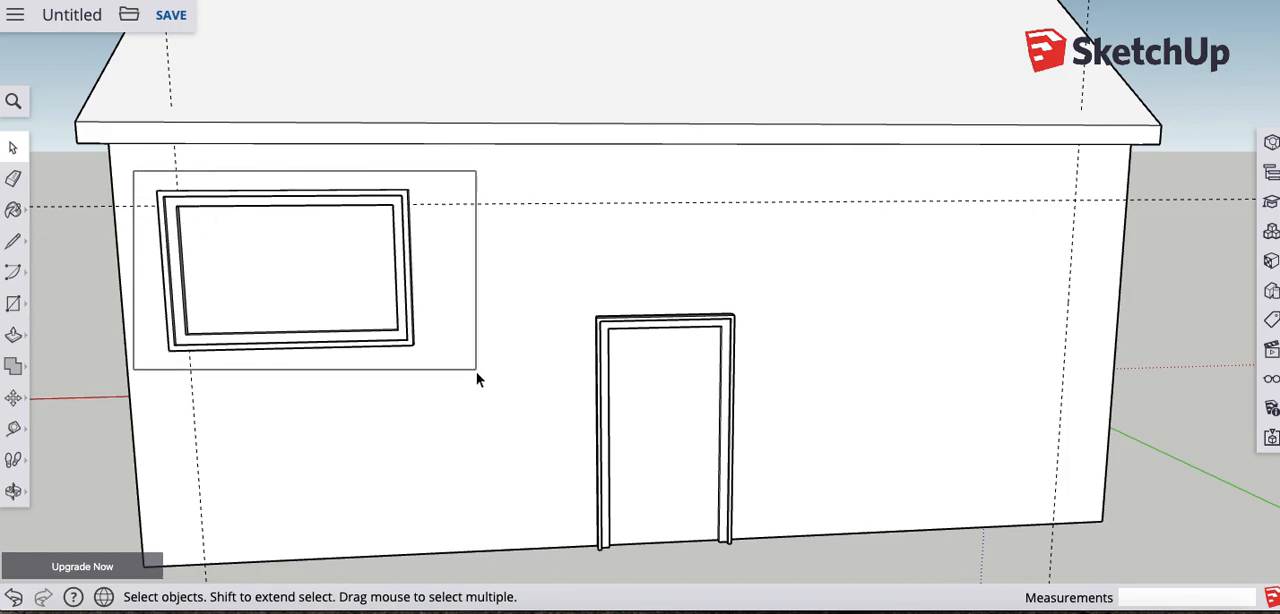
left_click_drag(477, 378, 477, 378)
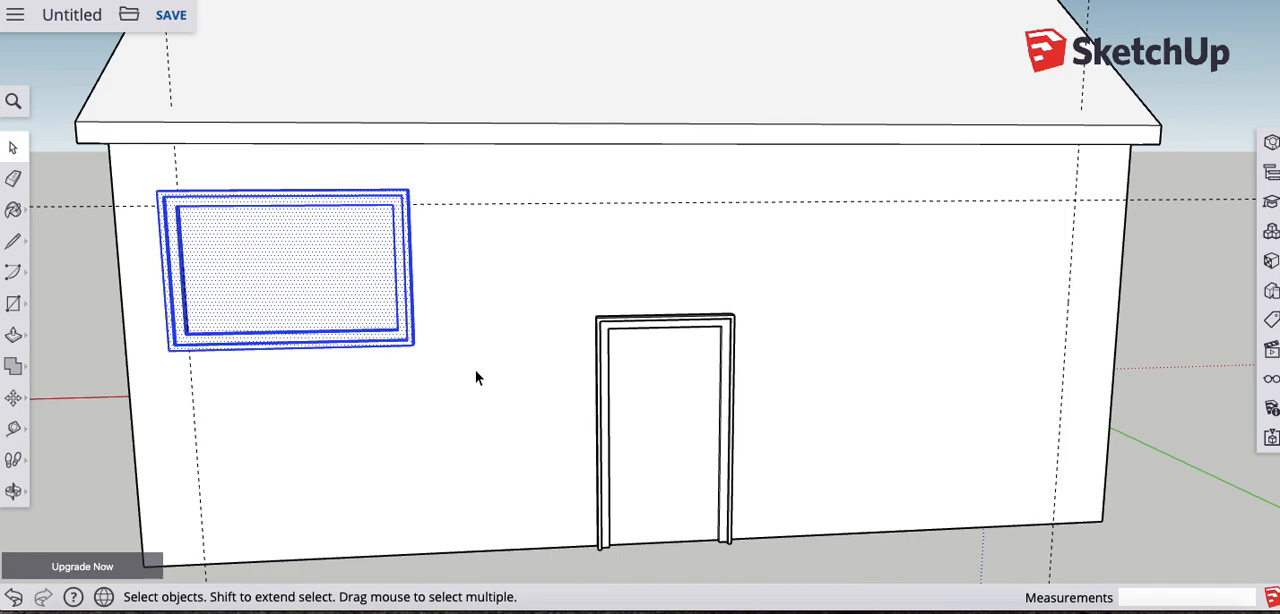
right_click(353, 243)
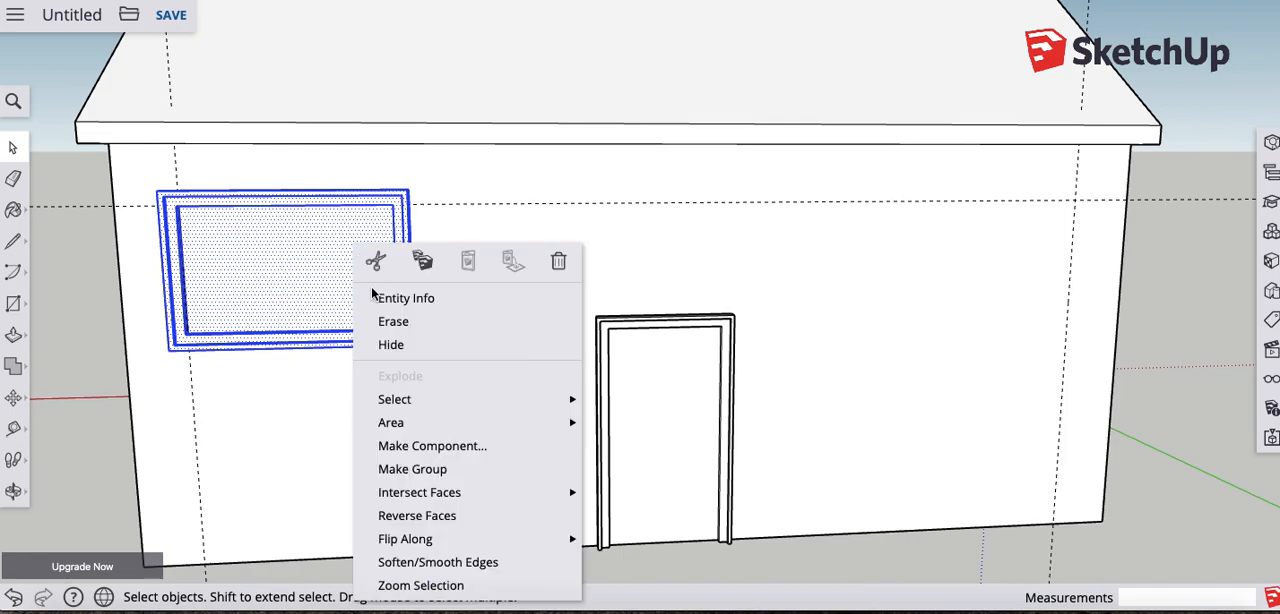
left_click(431, 455)
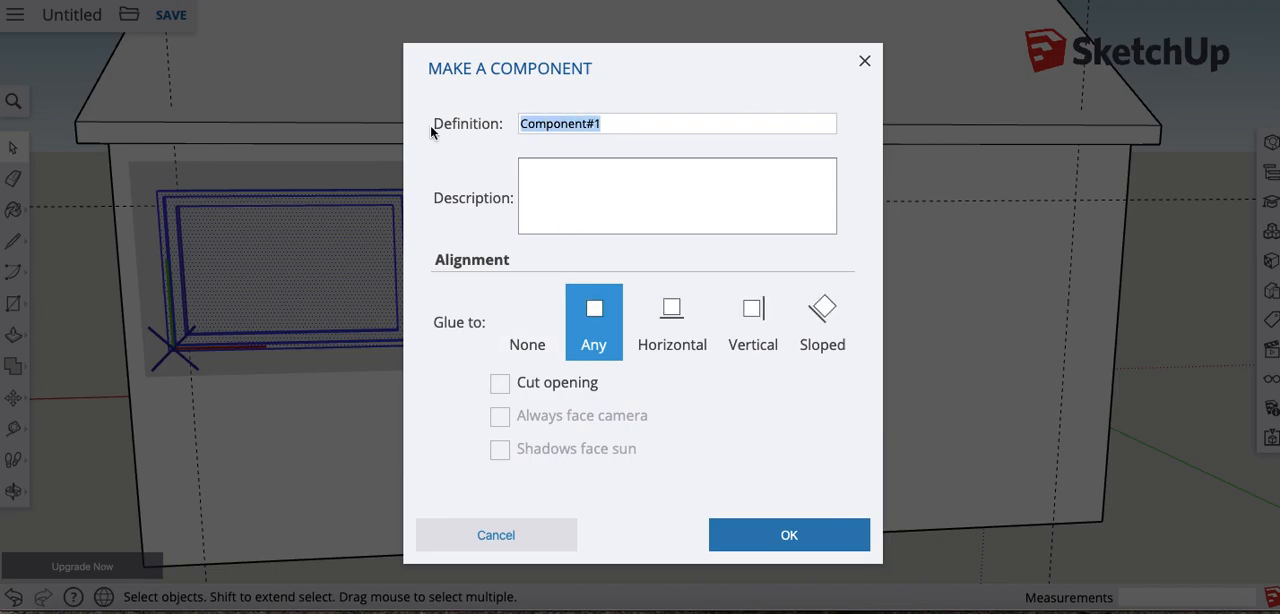
type("Window")
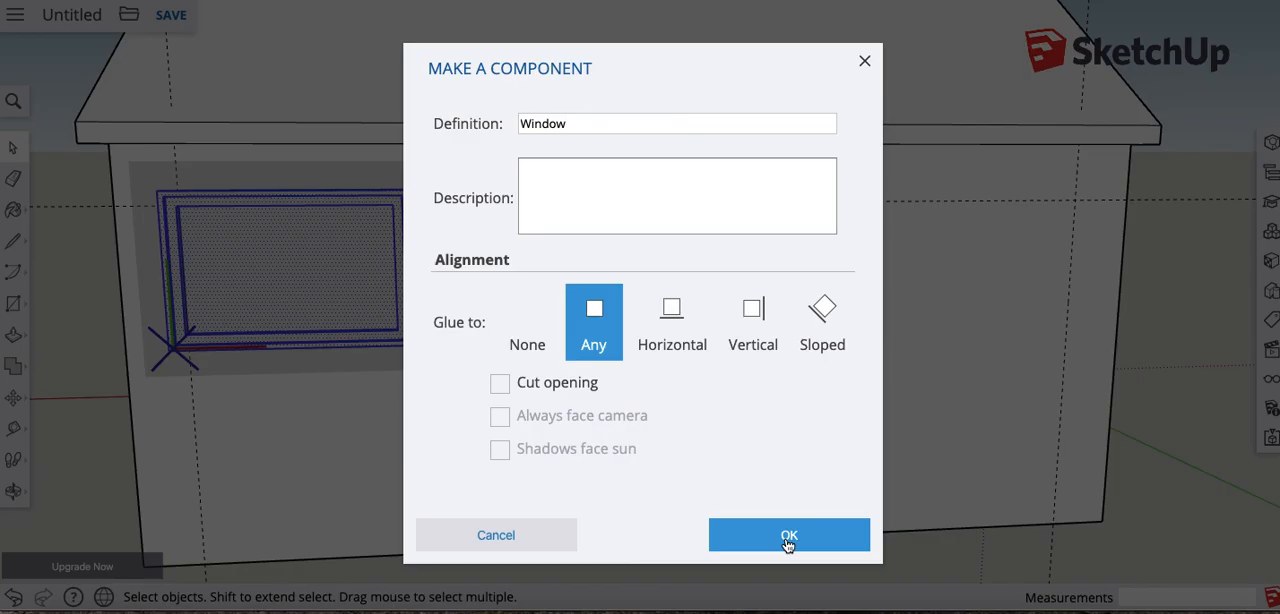
left_click(788, 538)
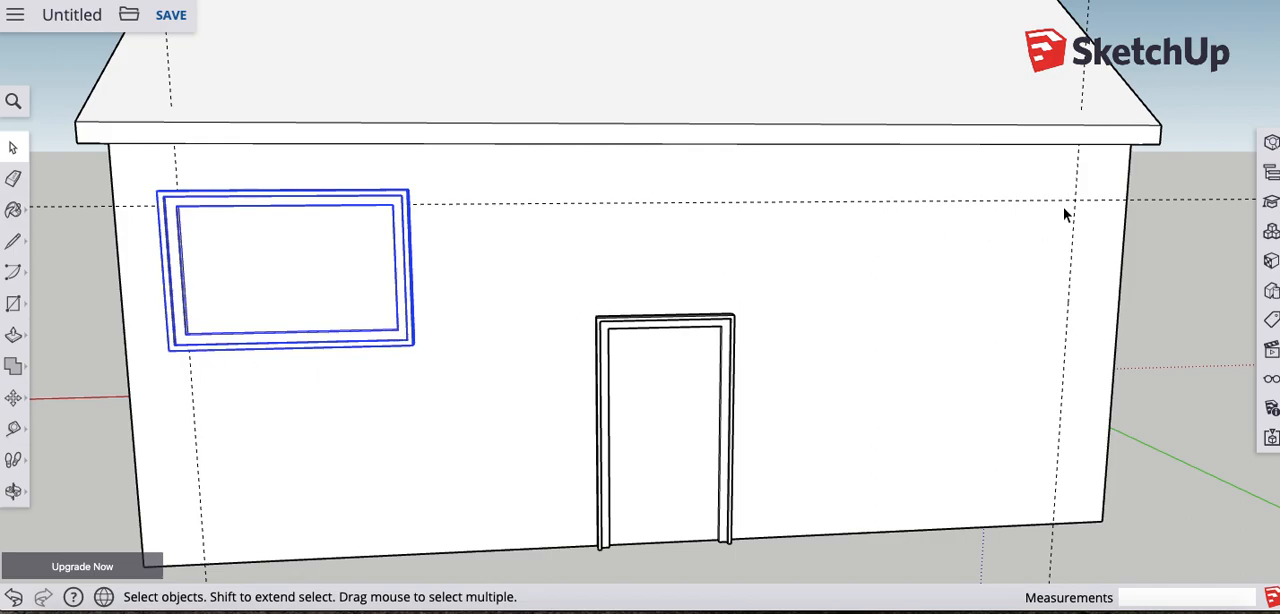
- Start moving the Window component, picking it up at the upper-right inner corner of its frame
middle_click_drag(339, 334, 565, 220)
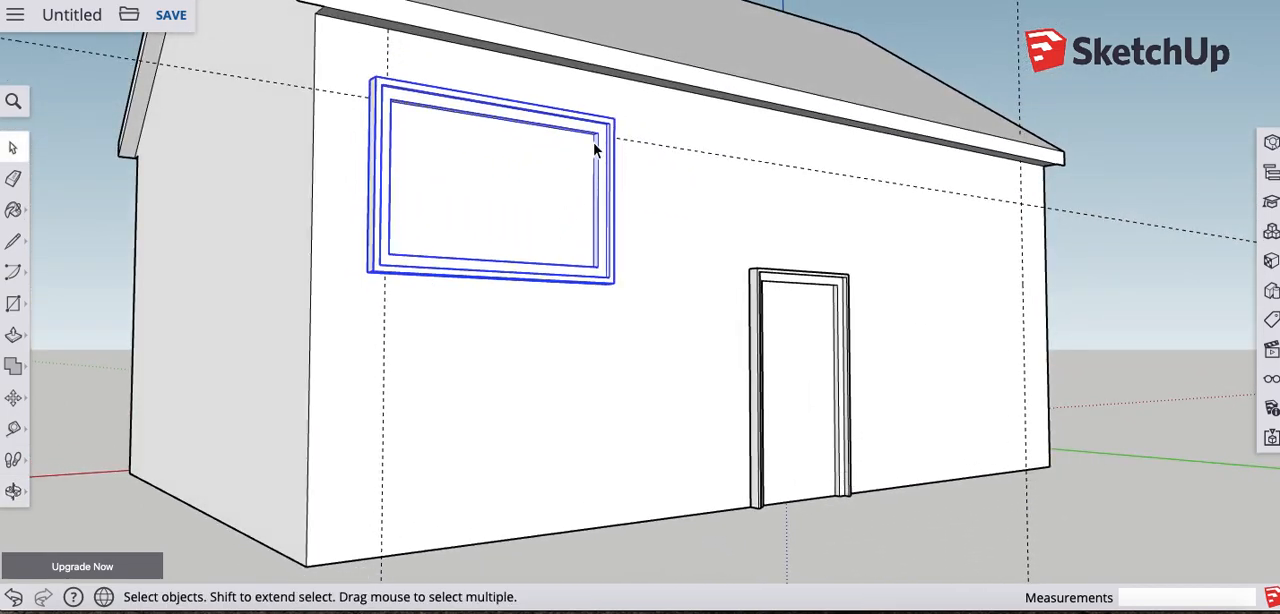
scroll(595, 148, "up", 6)
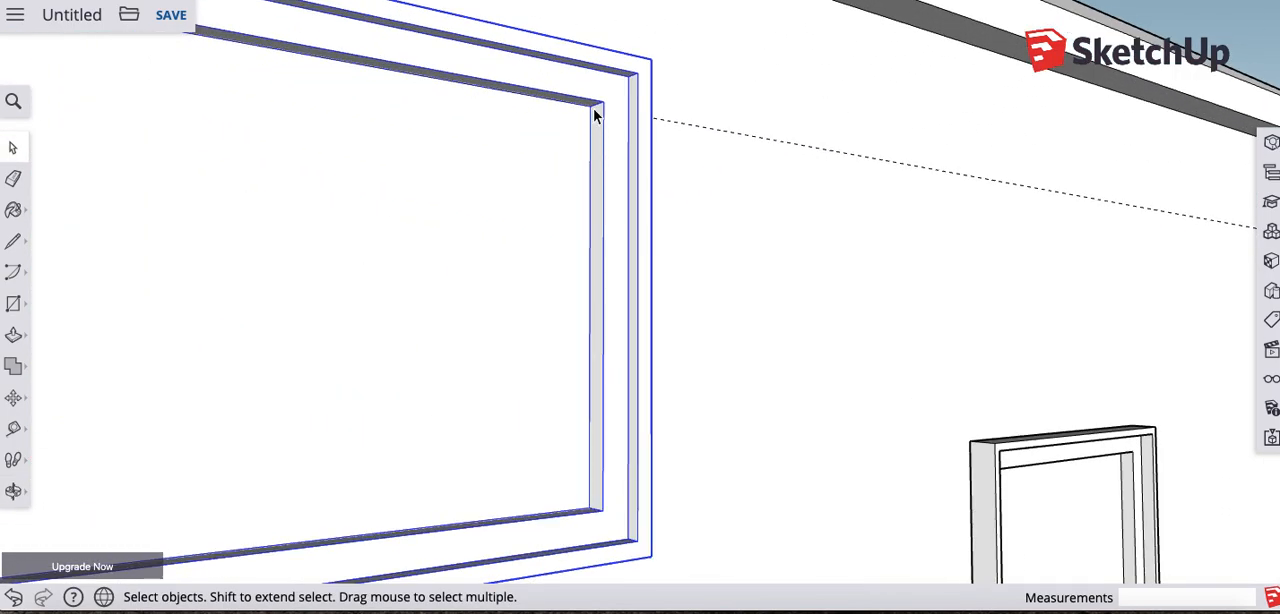
scroll(663, 137, "down", 8)
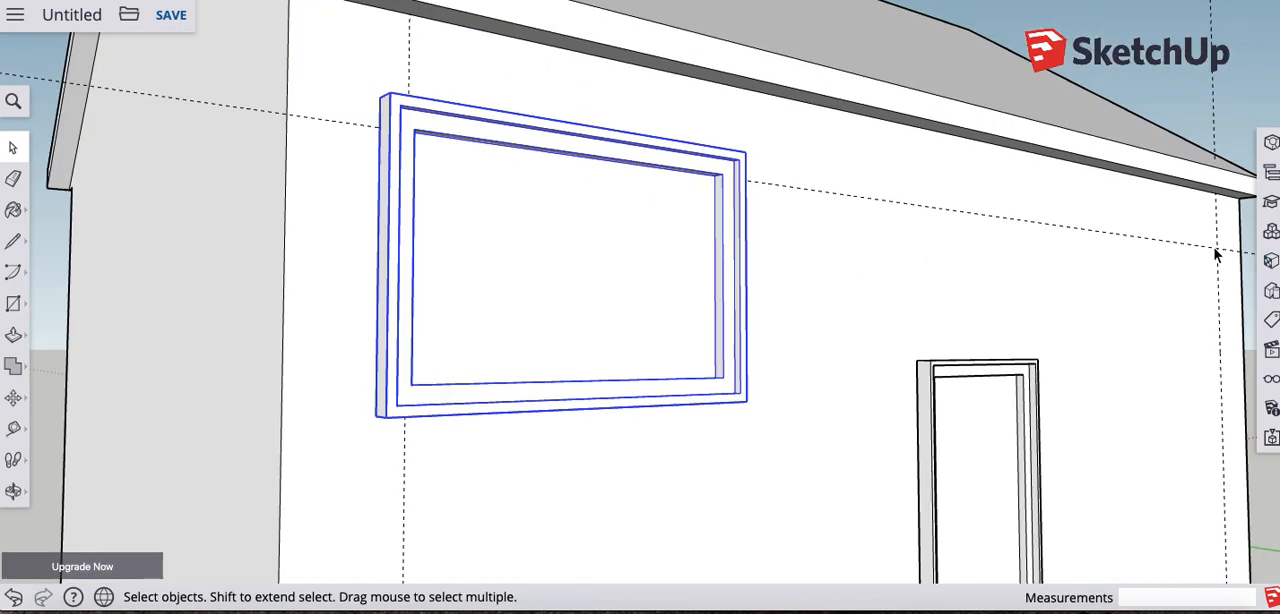
scroll(669, 211, "down", 3)
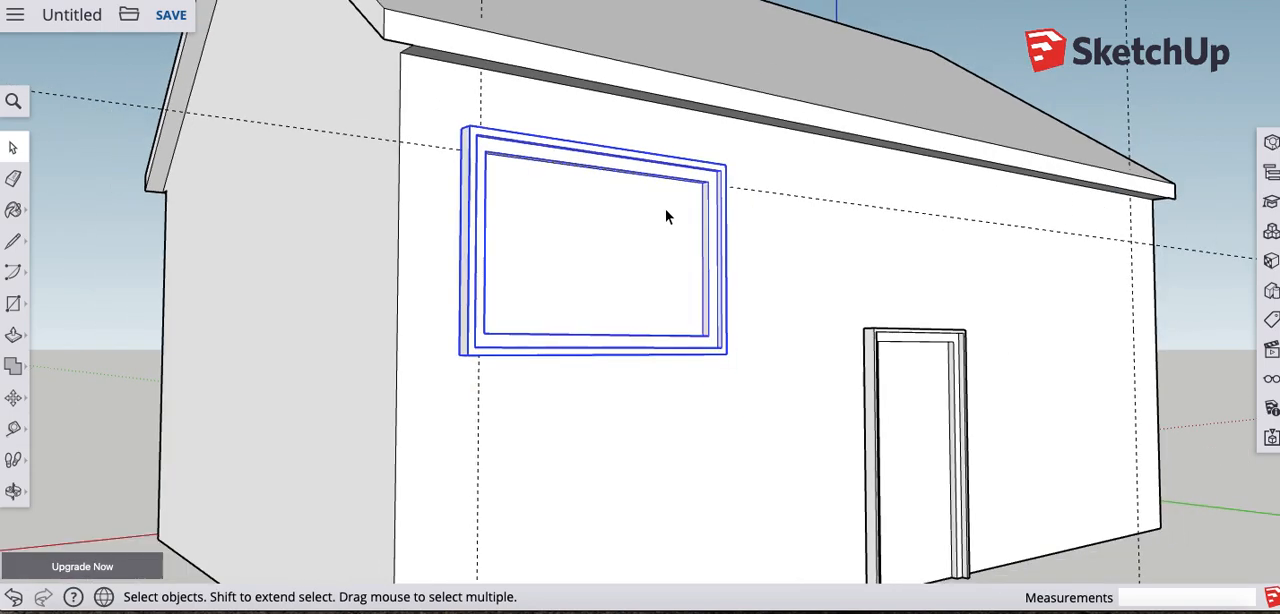
scroll(674, 214, "up", 6)
middle_click_drag(737, 223, 741, 202)
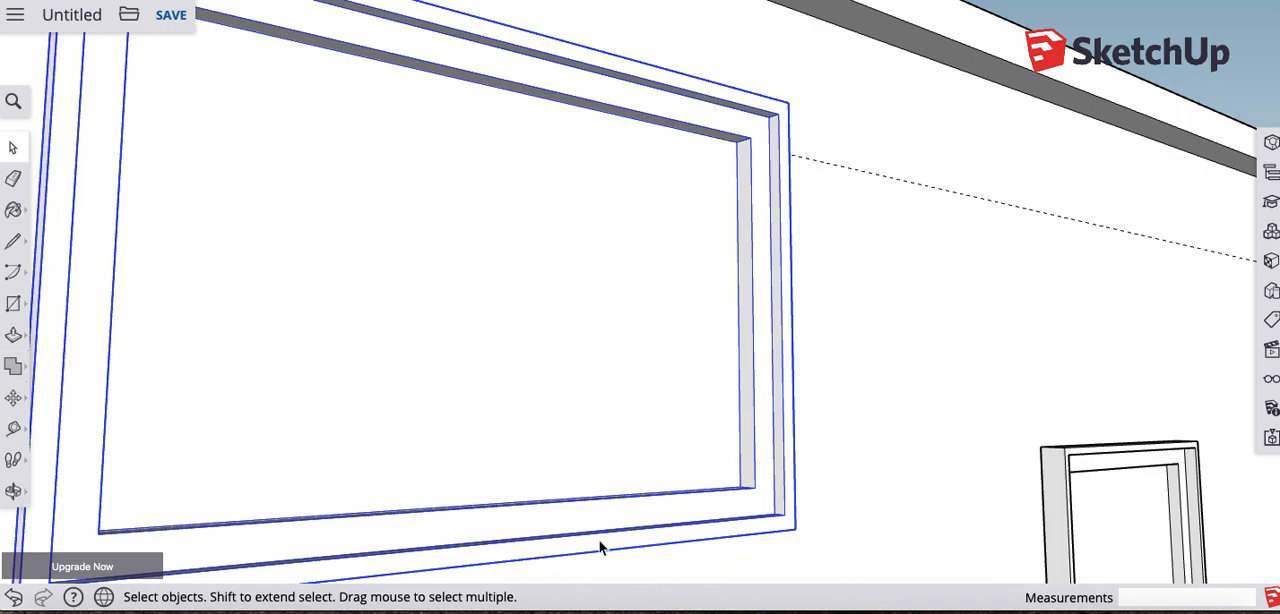
left_click(14, 400)
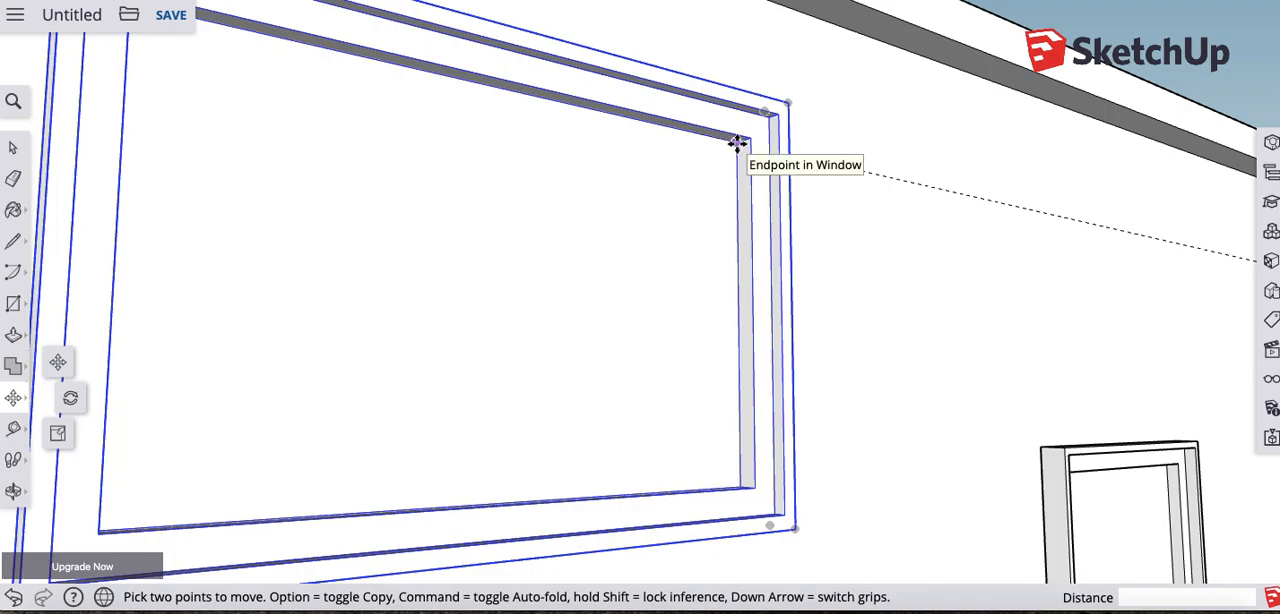
left_click(737, 144)
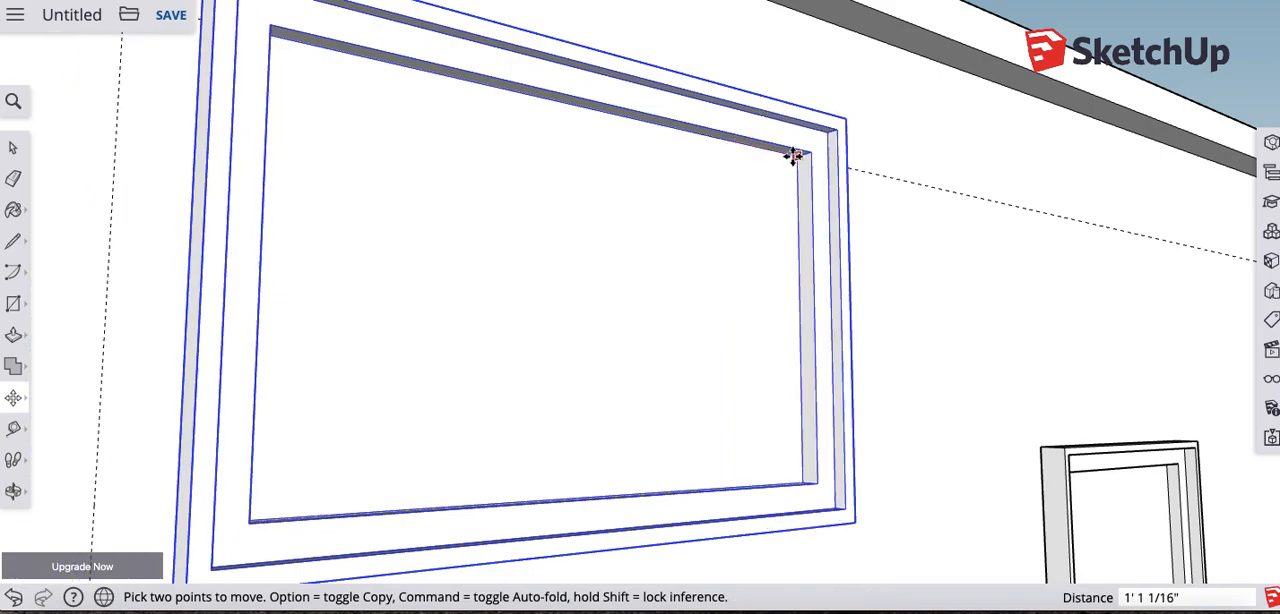
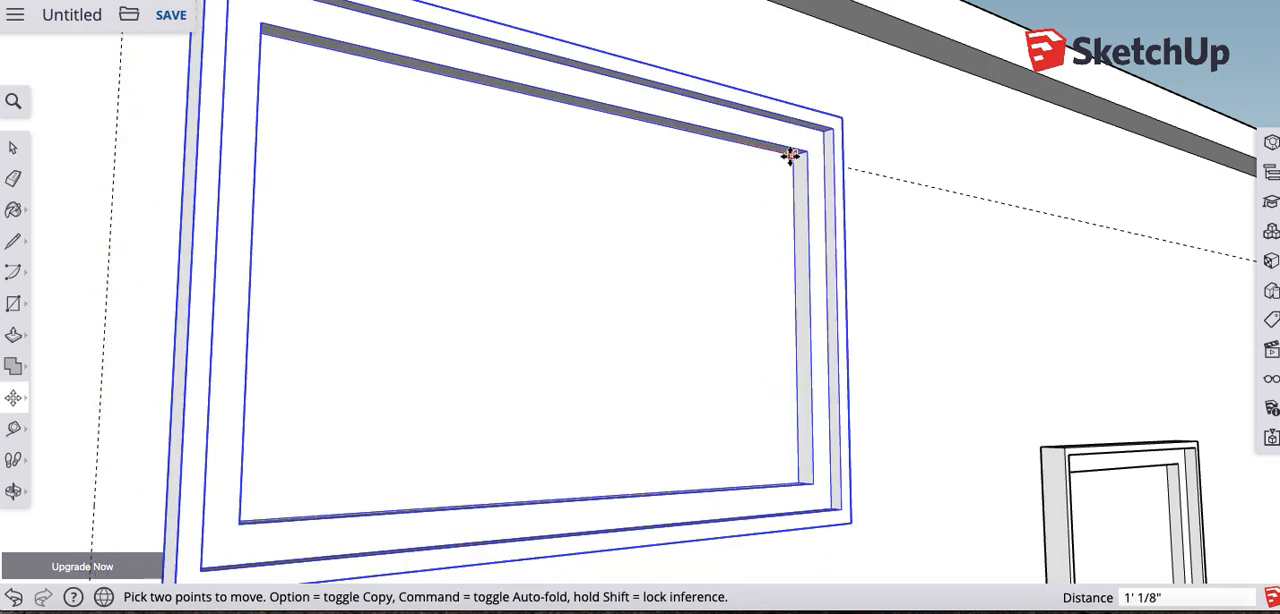
- Copy the Window component by its inner upper corner along the red axis about 24' 1 7/8", onto the guide intersection near the wall's far end
key("alt")
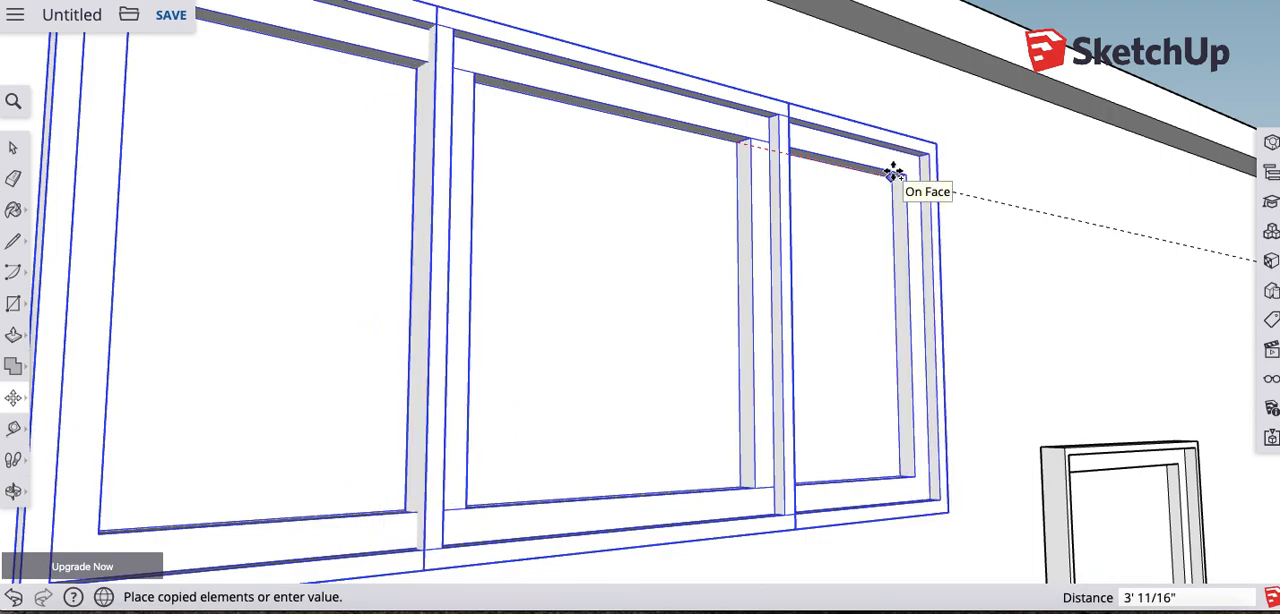
key("Escape")
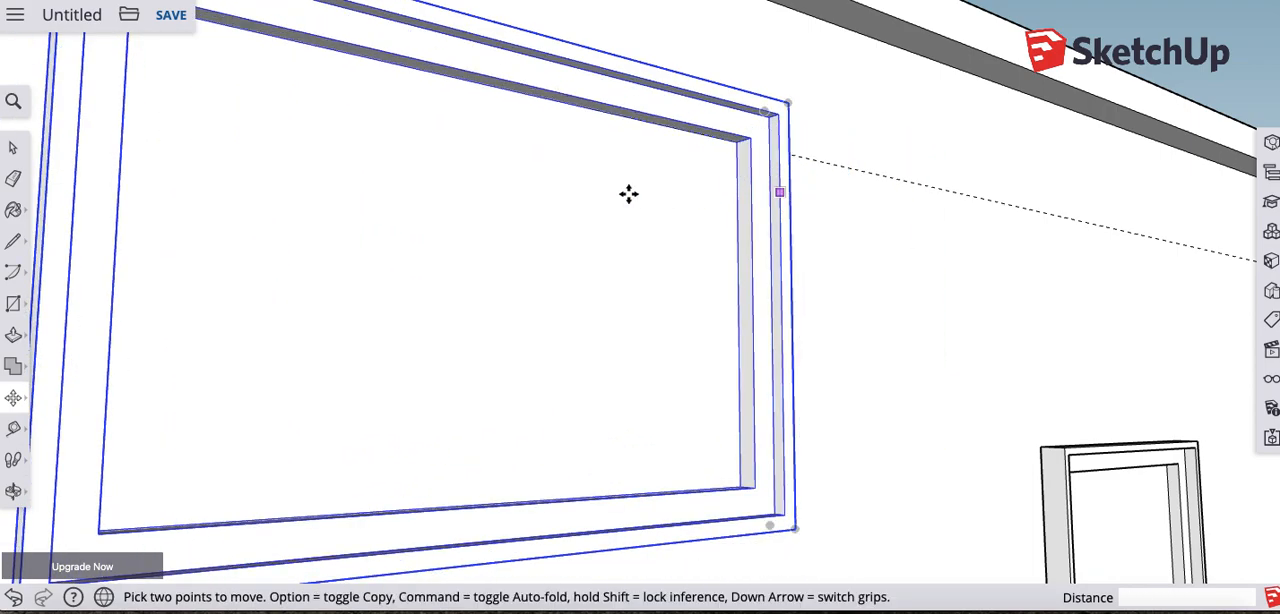
left_click(740, 145)
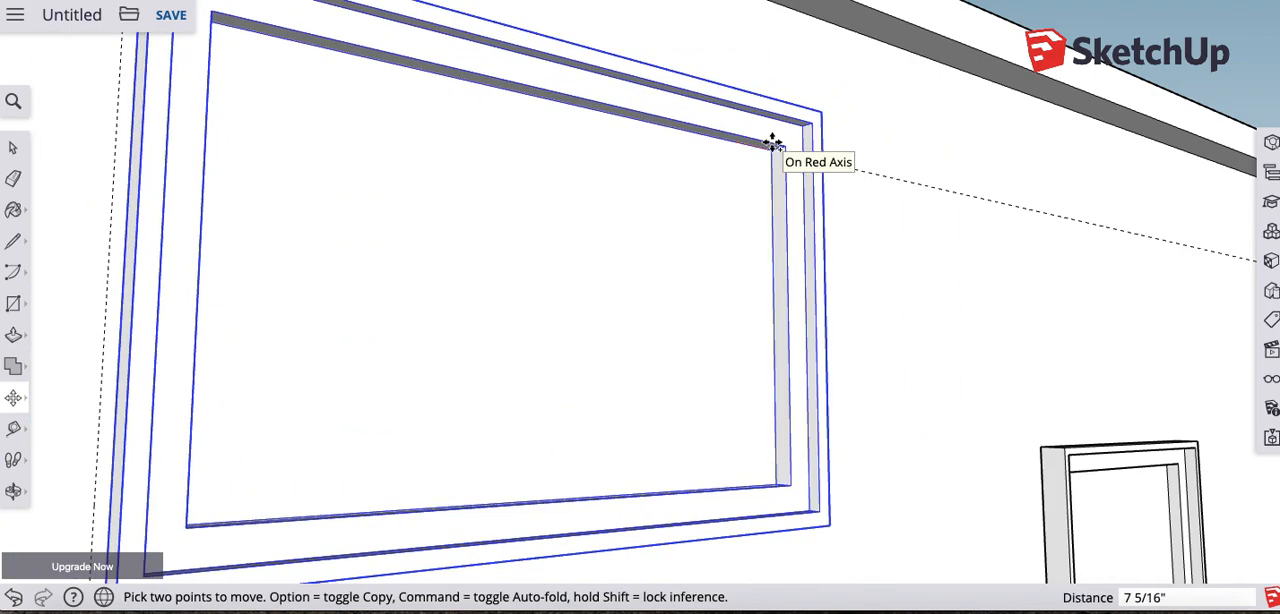
key("alt")
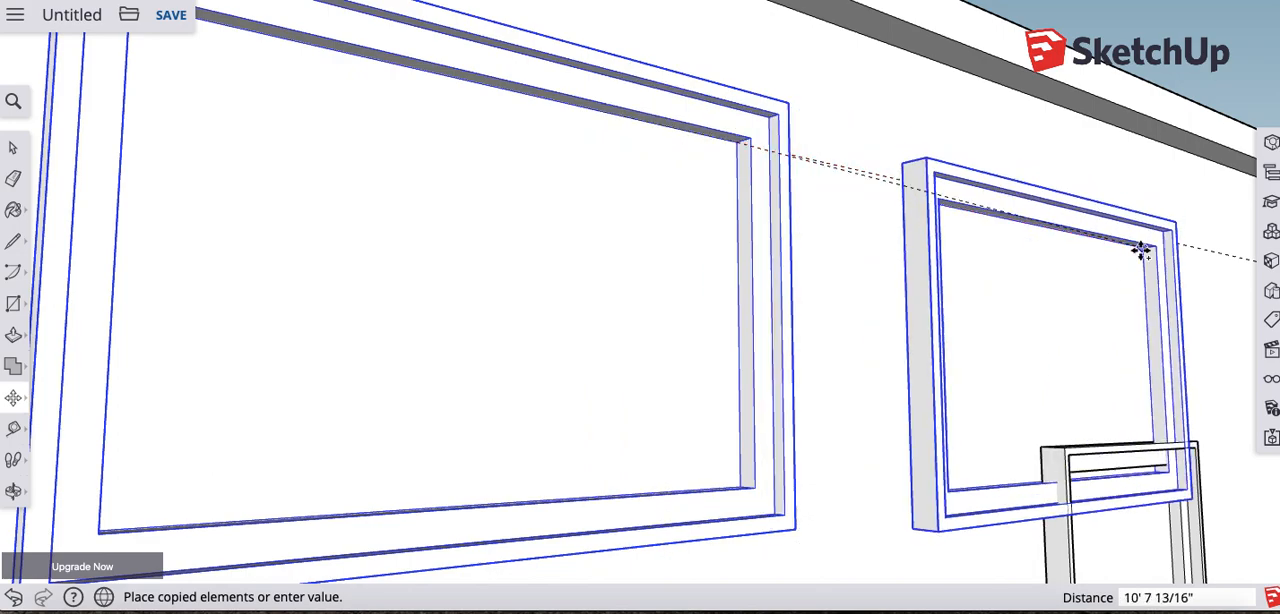
middle_click_drag(1143, 251, 409, 246)
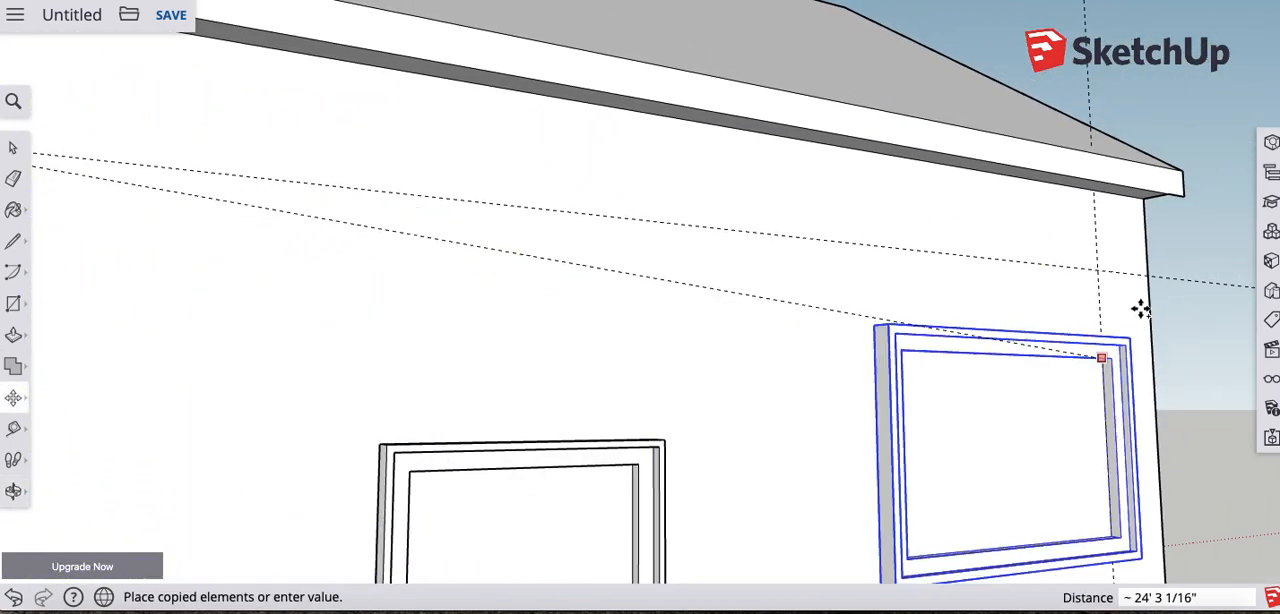
scroll(1095, 278, "down", 2)
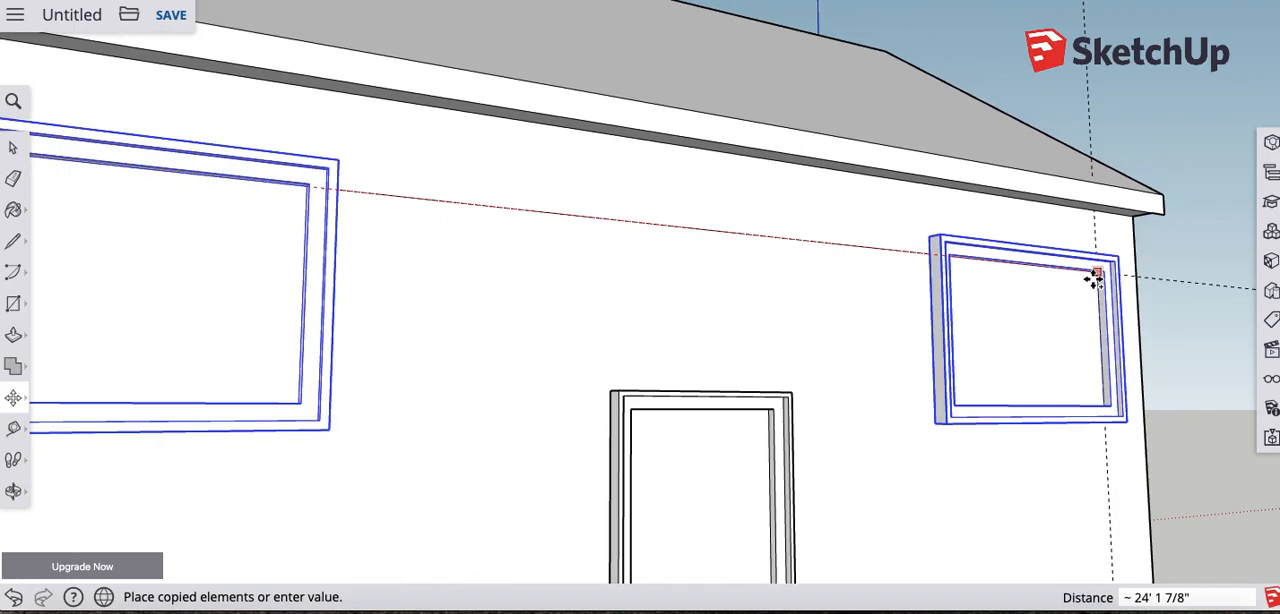
scroll(1095, 278, "up", 10)
scroll(1095, 279, "up", 2)
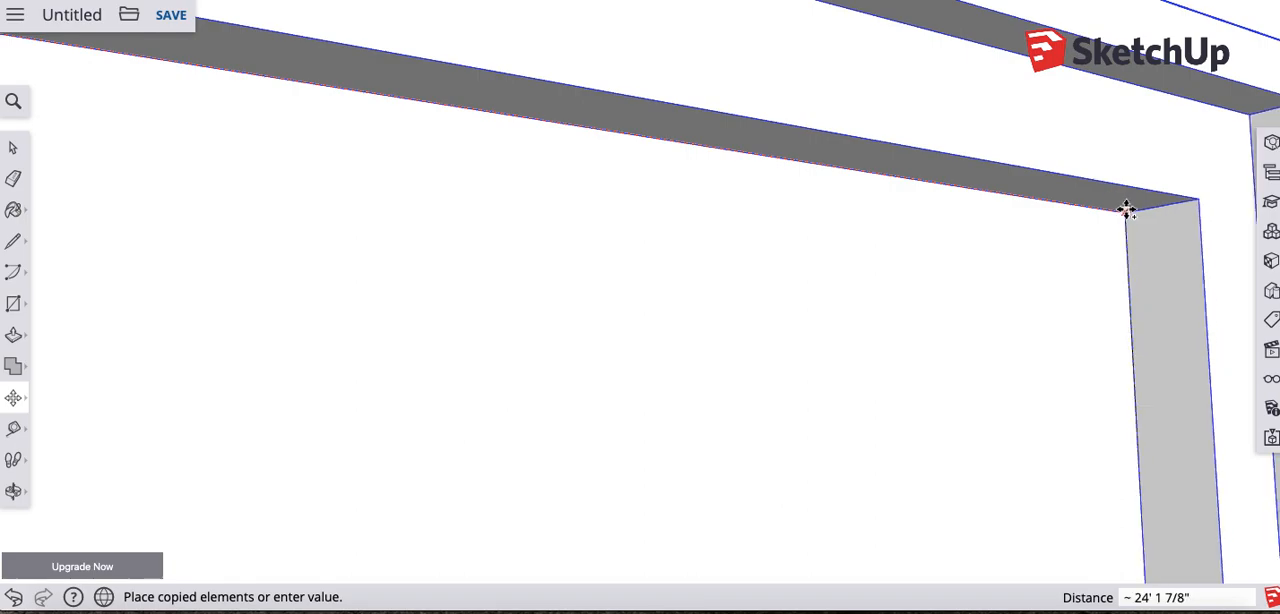
left_click(1124, 211)
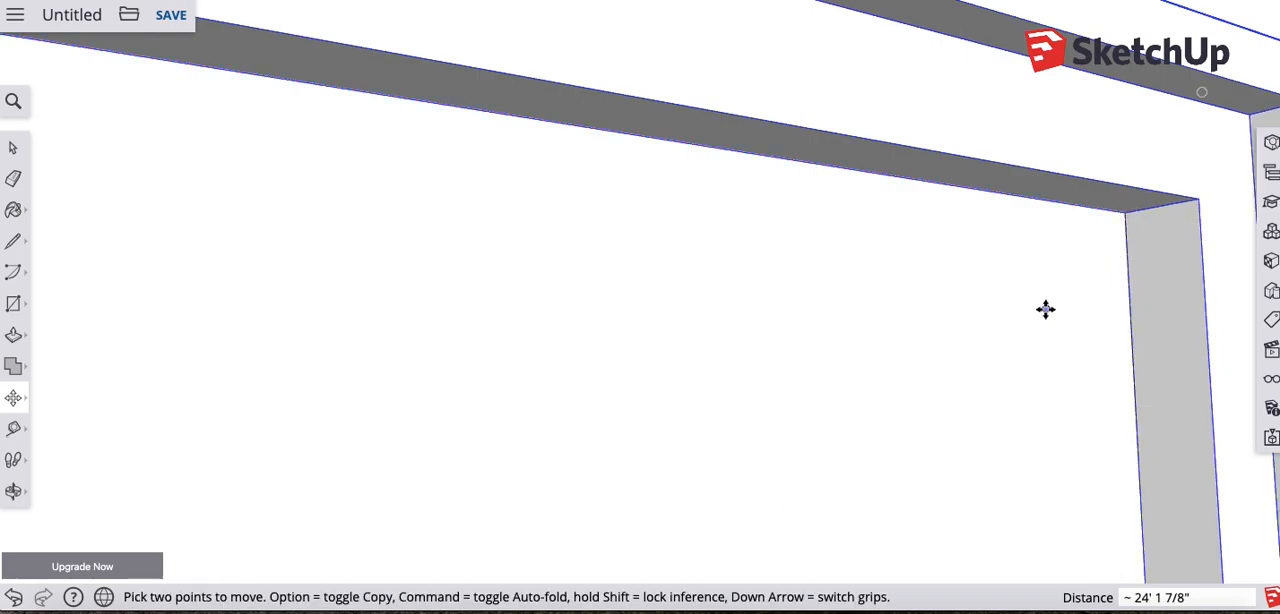
- Examine how the inner upper corners of both windows line up with the guides on the front wall
scroll(1046, 309, "up", 2)
scroll(1048, 320, "down", 7)
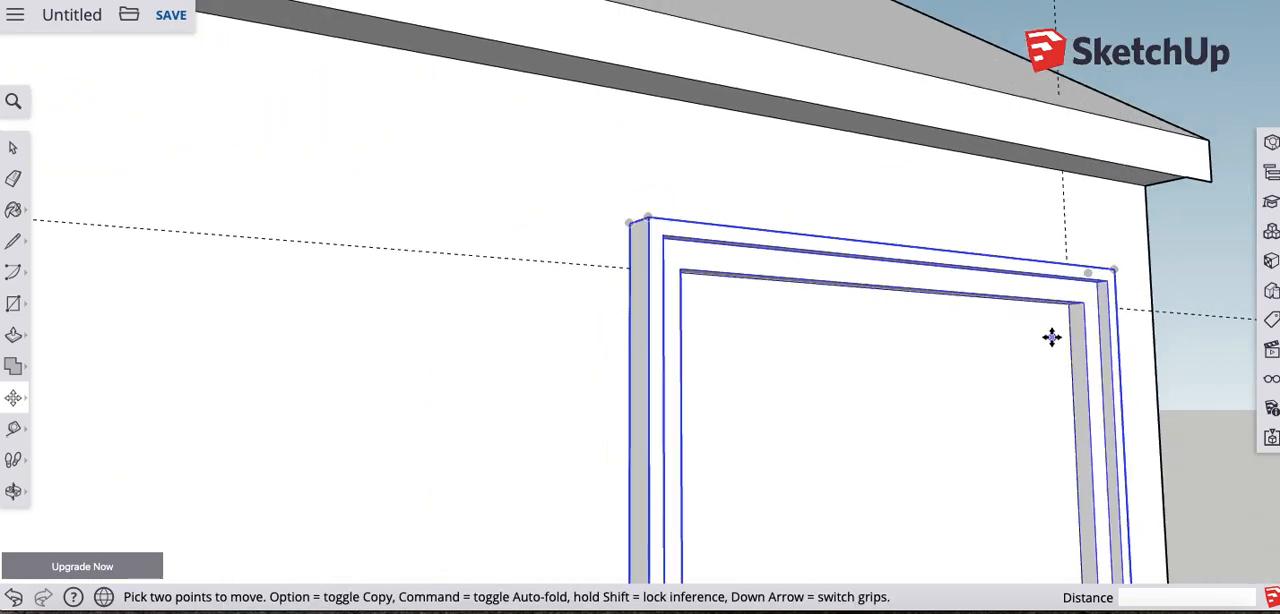
scroll(1051, 337, "down", 5)
middle_click_drag(1043, 366, 786, 426)
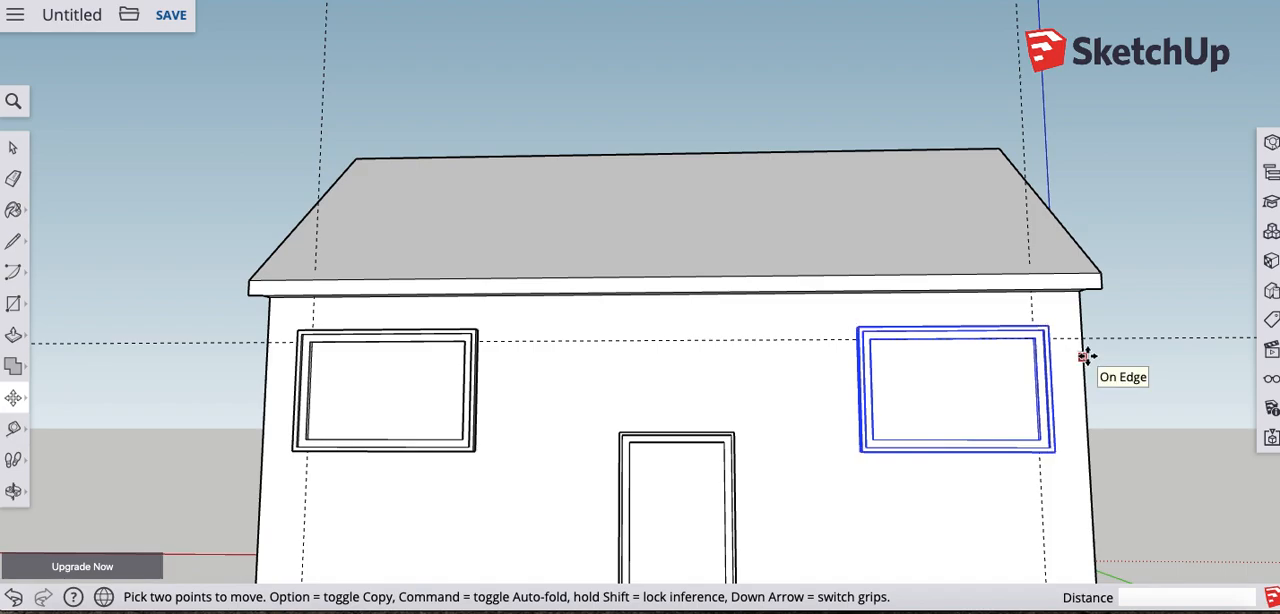
middle_click_drag(704, 393, 594, 406)
scroll(523, 420, "up", 5)
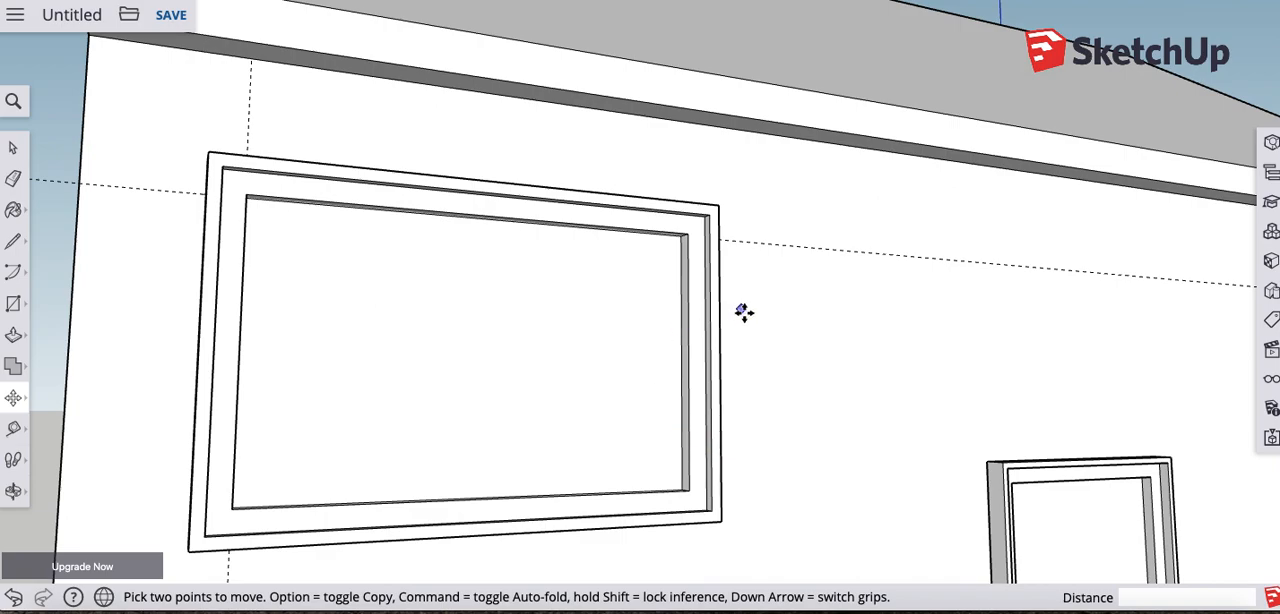
scroll(660, 278, "up", 3)
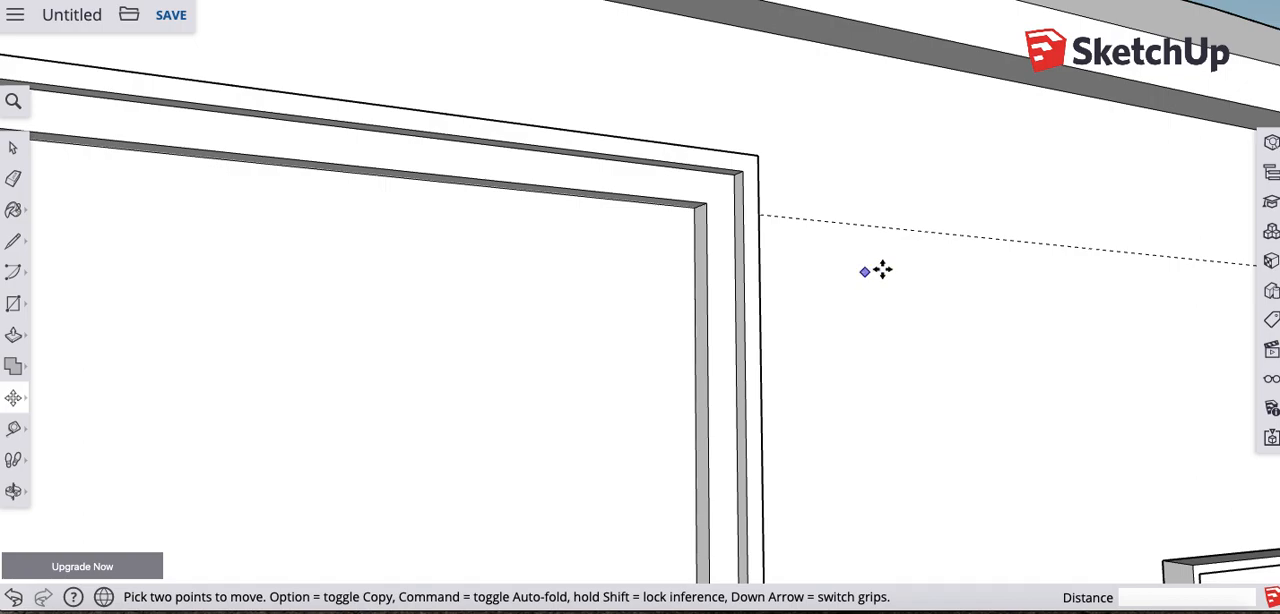
middle_click_drag(910, 270, 400, 292)
middle_click_drag(984, 317, 592, 322)
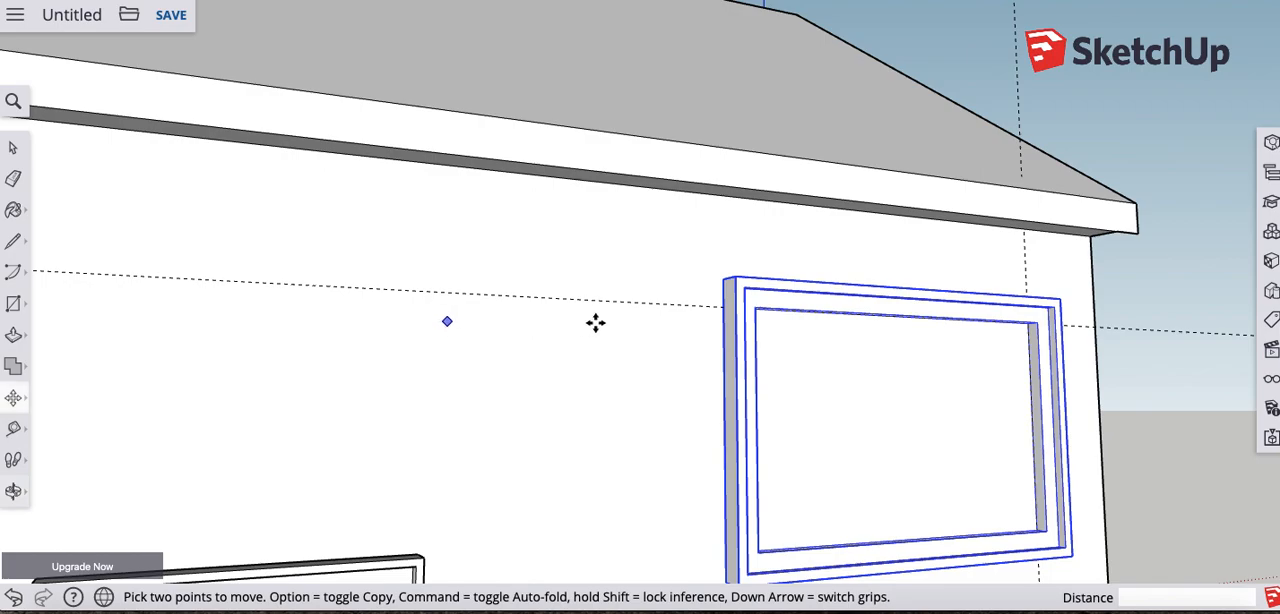
middle_click_drag(855, 357, 769, 320)
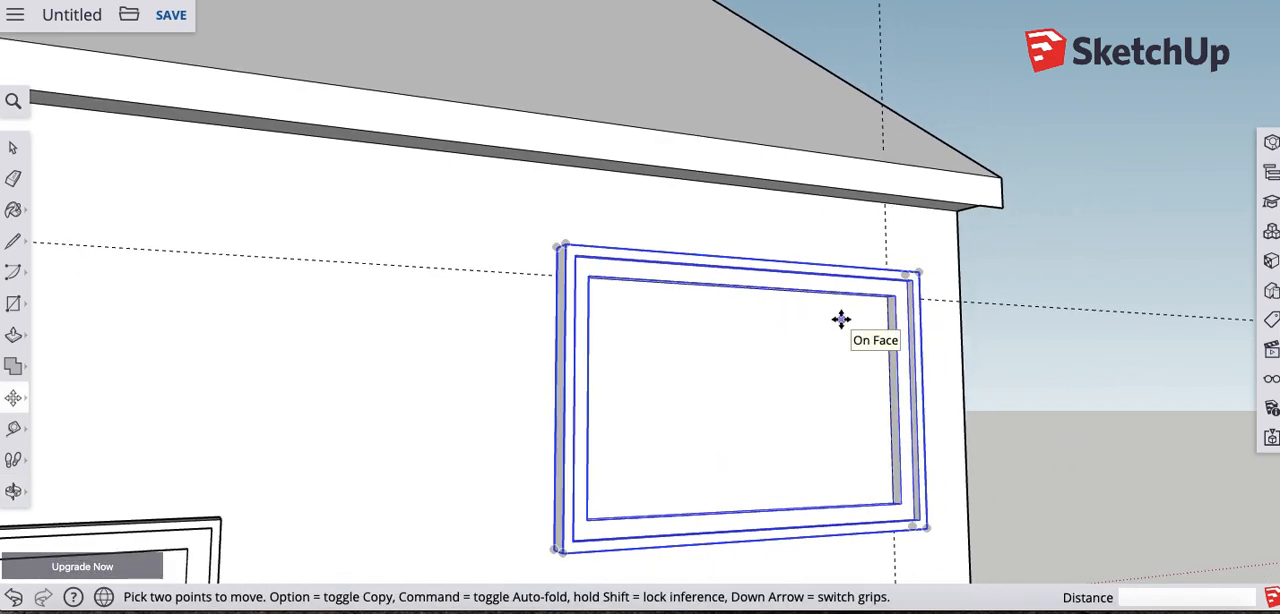
scroll(835, 369, "up", 5)
- Try placing a vertical guide on the gable end wall, offset from its front edge to line up with the roof peak
scroll(834, 369, "down", 9)
middle_click_drag(889, 397, 687, 383)
middle_click_drag(768, 379, 380, 390)
middle_click_drag(732, 389, 530, 397)
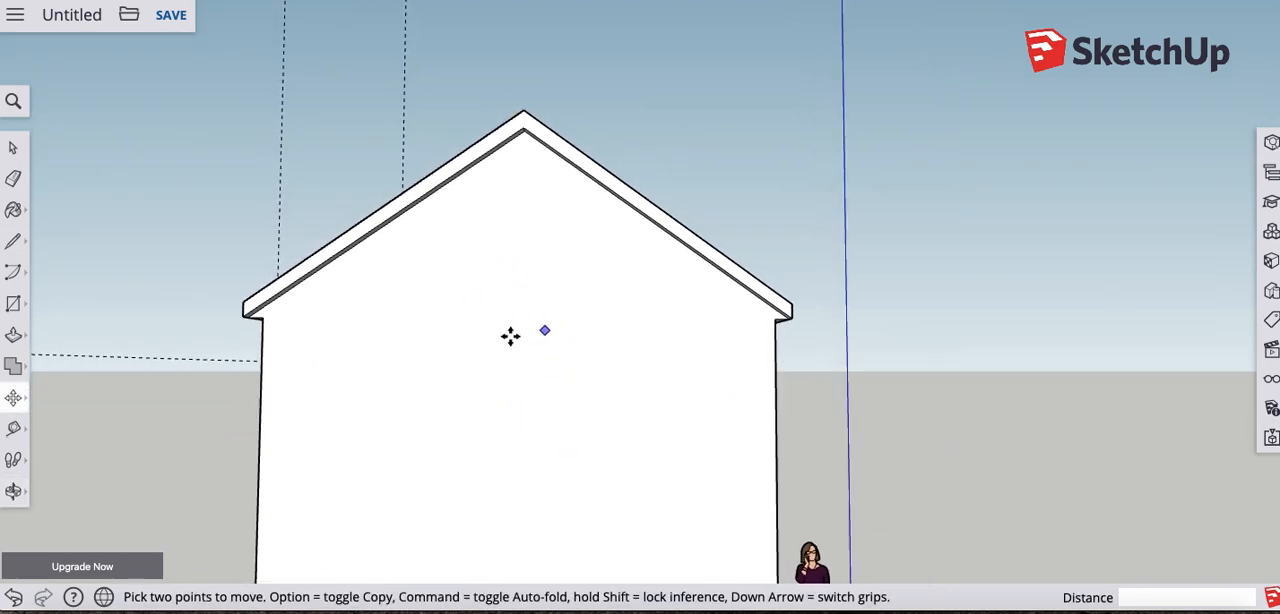
left_click(12, 430)
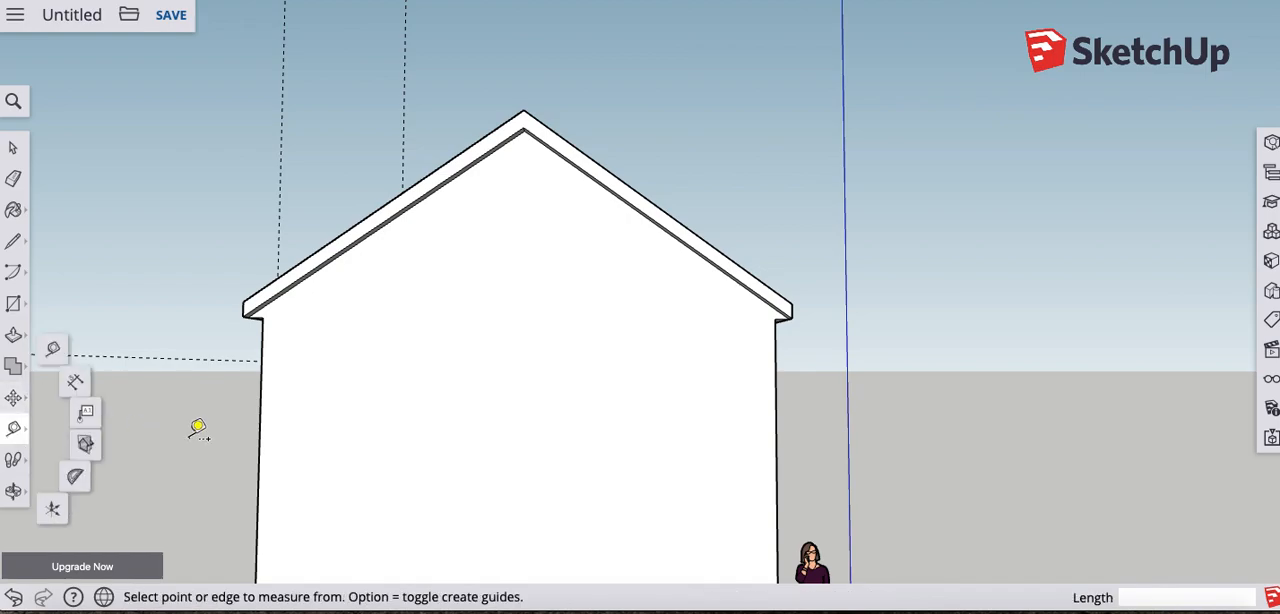
left_click(260, 390)
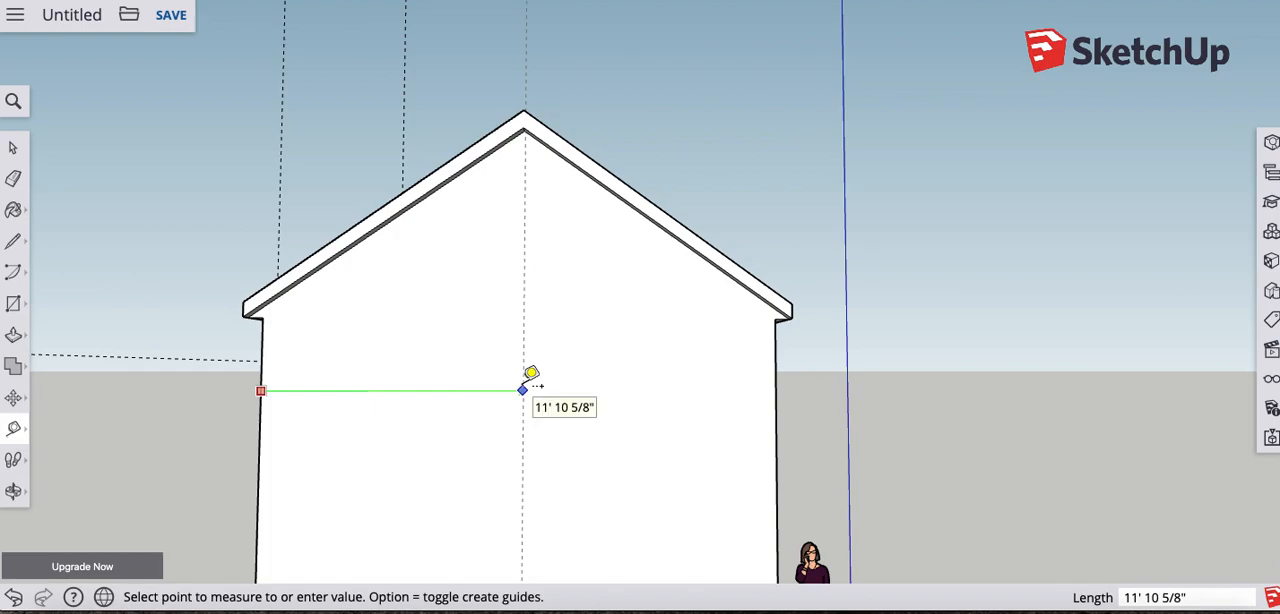
left_click(527, 125)
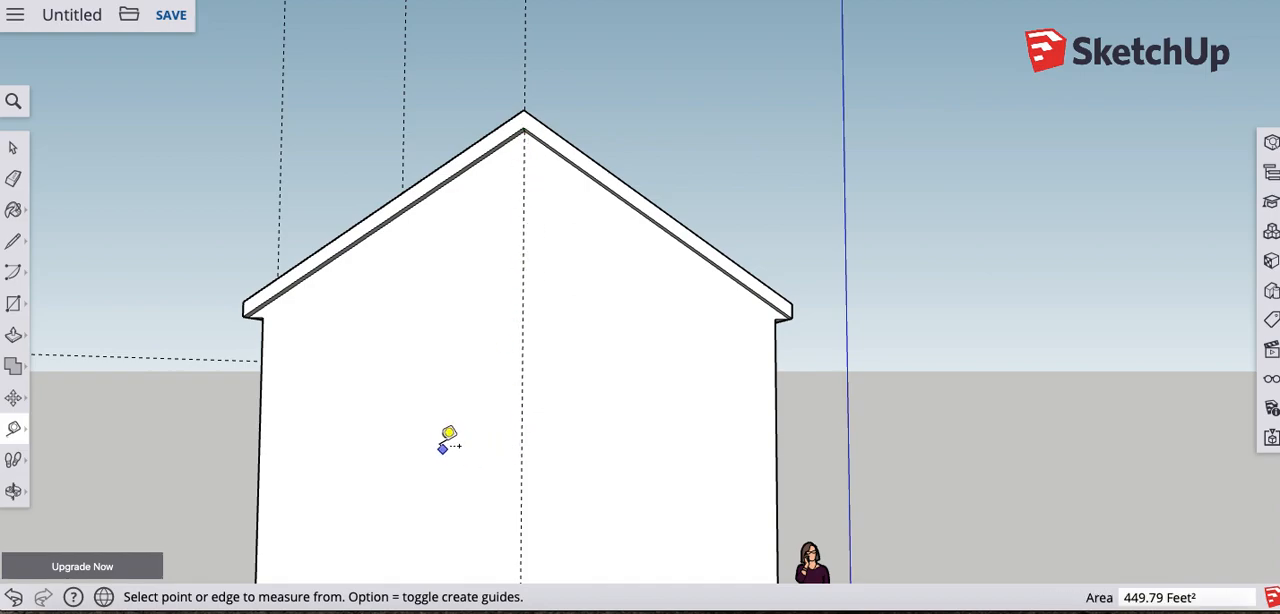
middle_click_drag(384, 434, 551, 297)
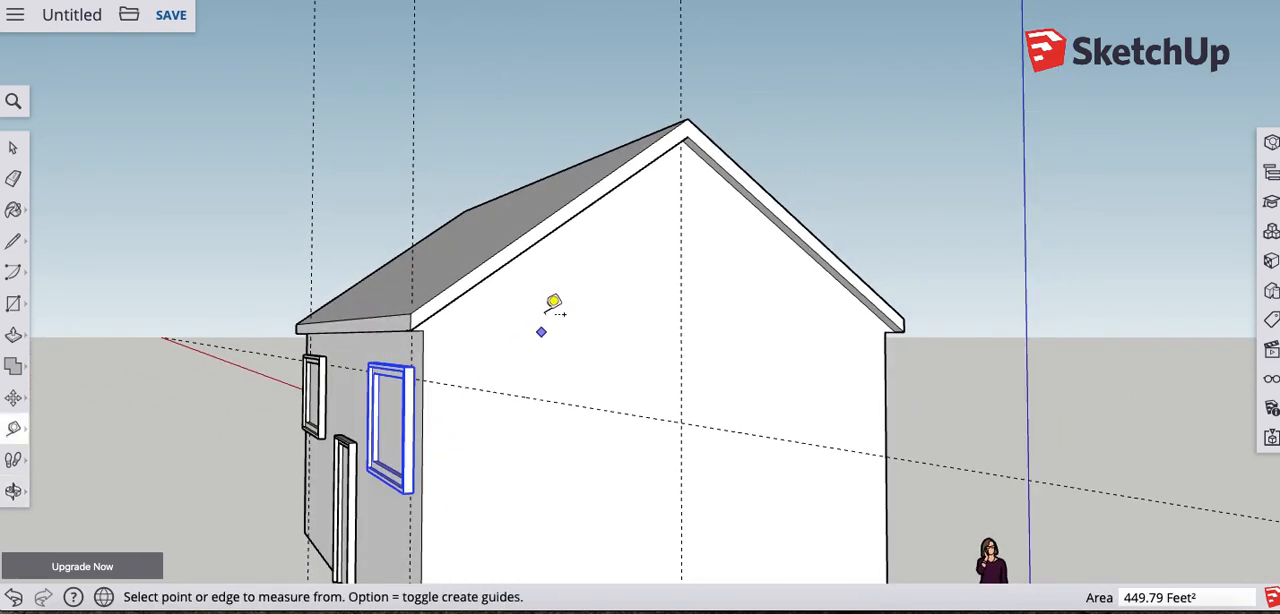
middle_click_drag(671, 326, 378, 366)
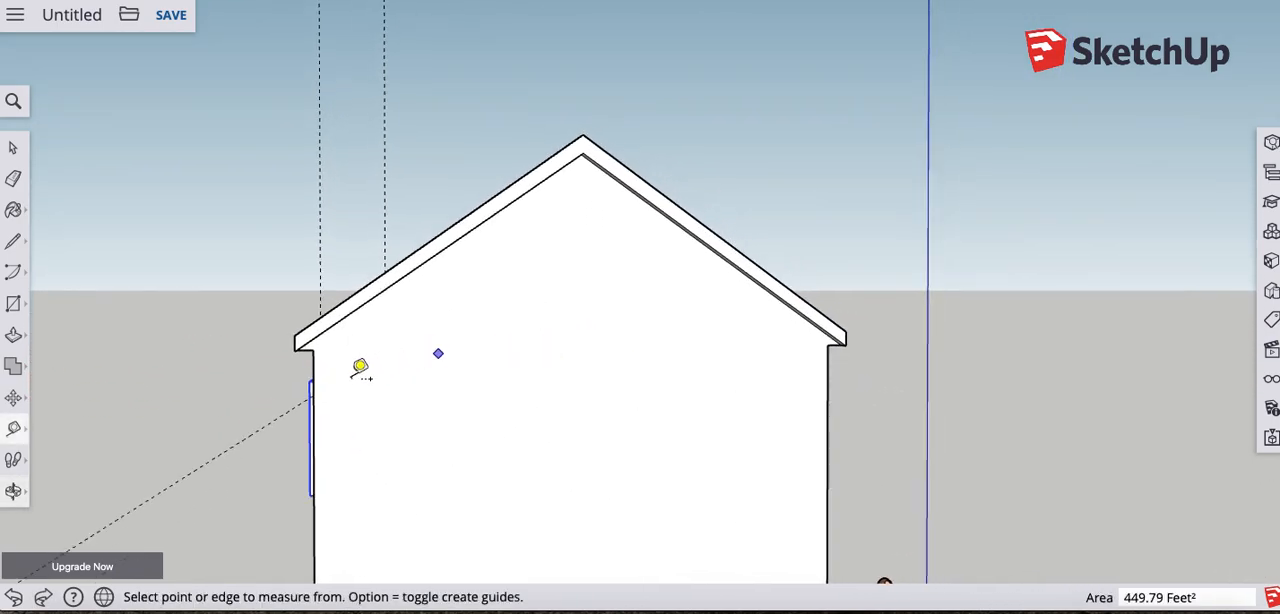
- Place a vertical guide 5' in from the gable wall's rear edge and a horizontal guide 12' above its base
left_click(829, 375)
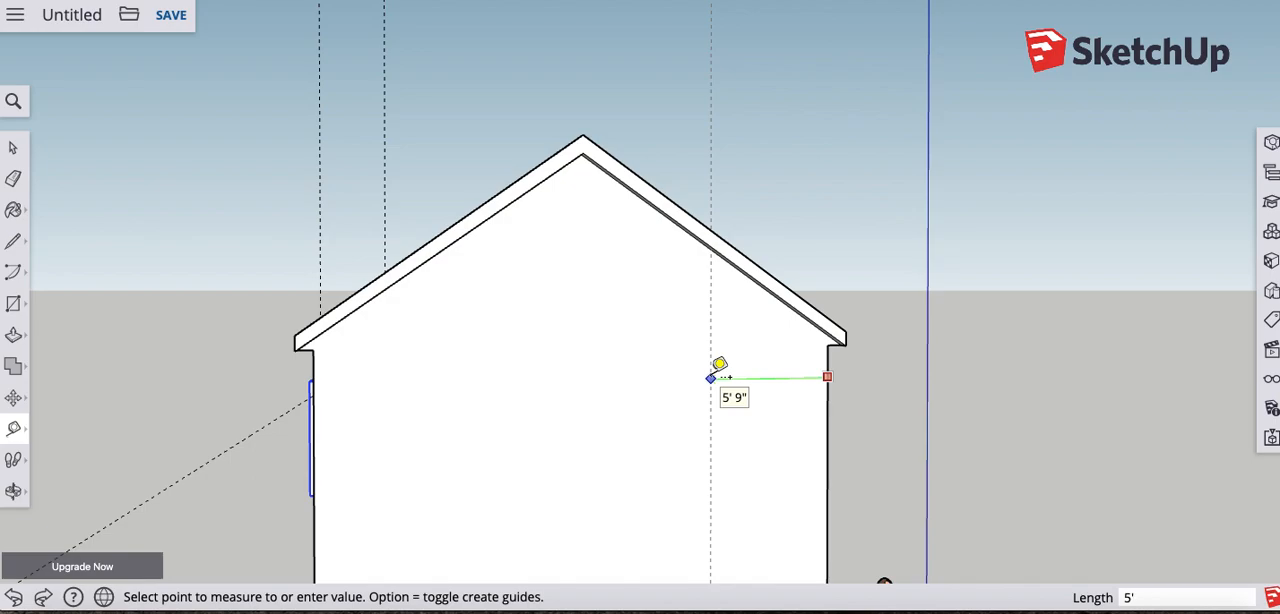
left_click(711, 377)
middle_click_drag(711, 378, 684, 569)
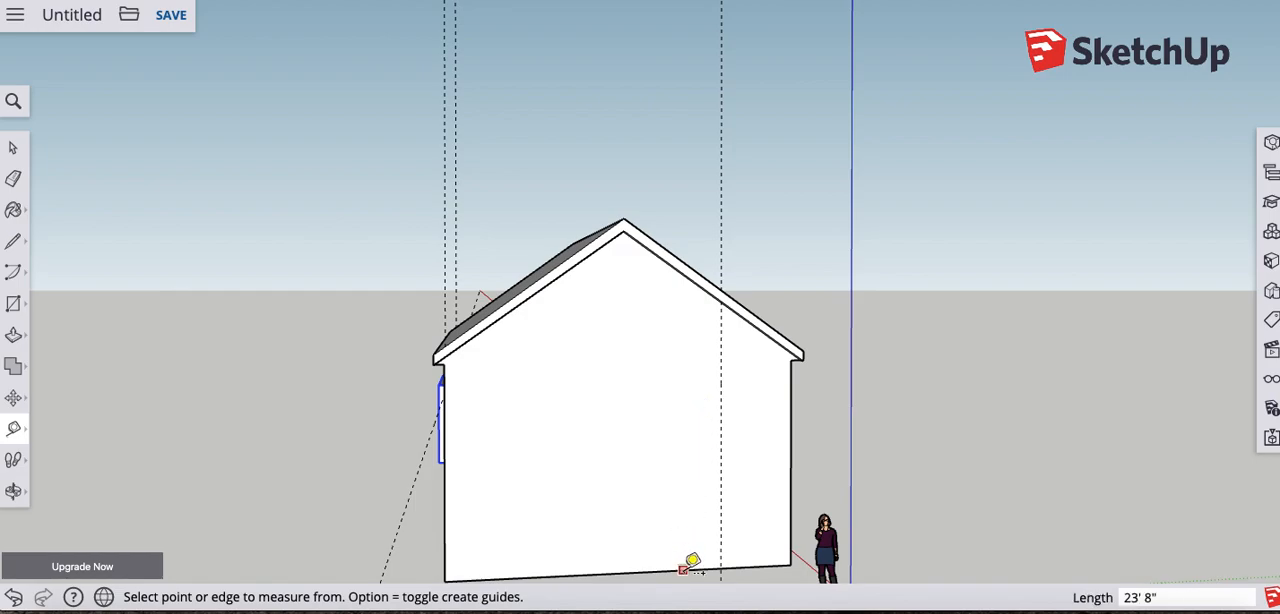
left_click(683, 570)
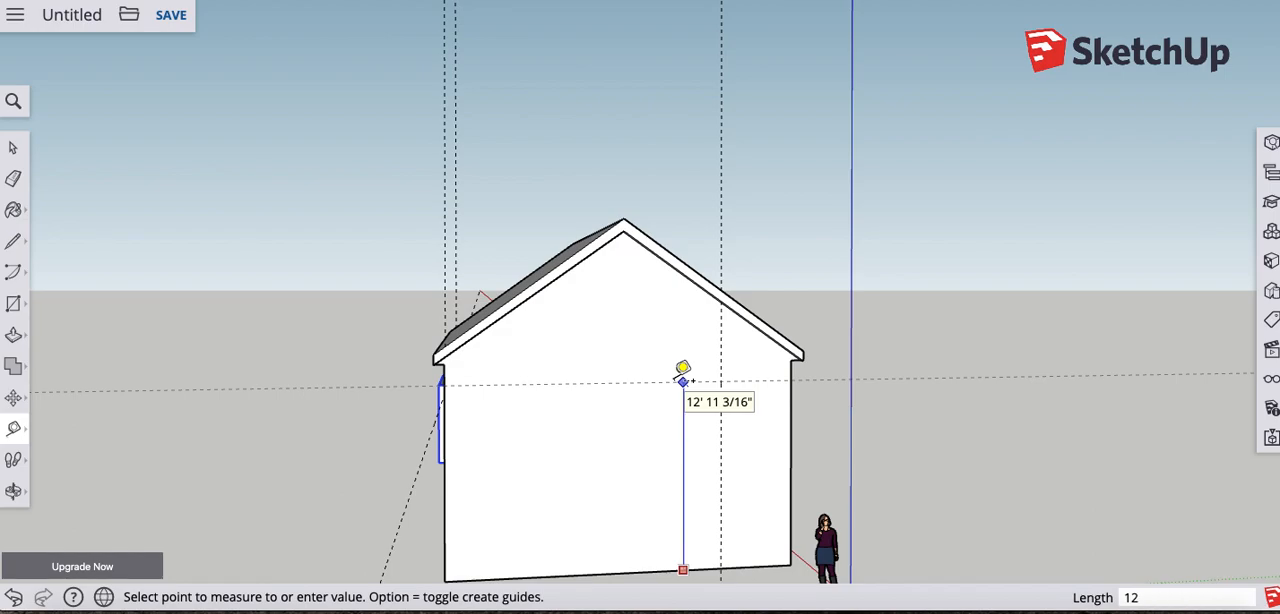
left_click(683, 381)
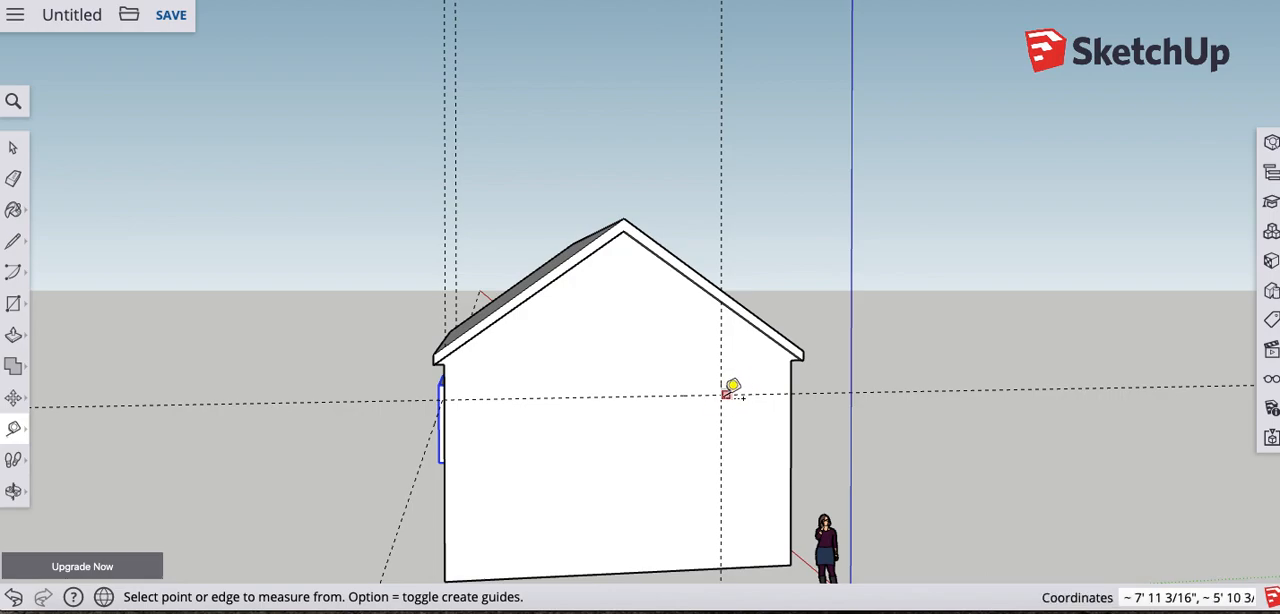
middle_click_drag(586, 420, 749, 443)
scroll(771, 477, "down", 2)
scroll(771, 486, "up", 5)
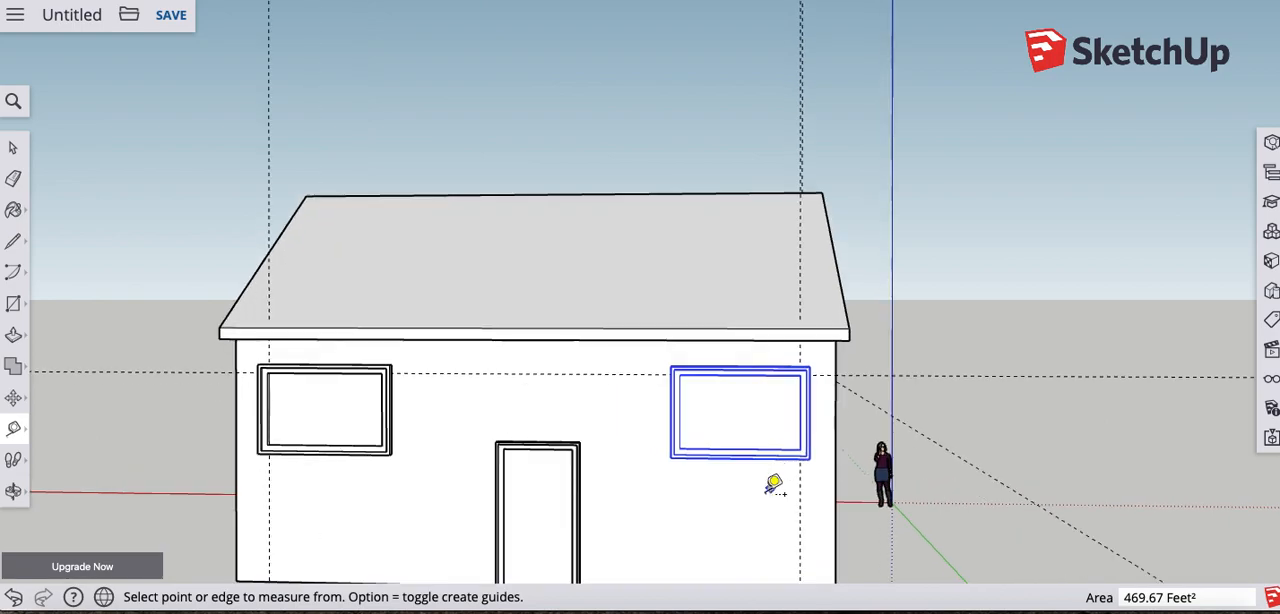
scroll(771, 487, "up", 2)
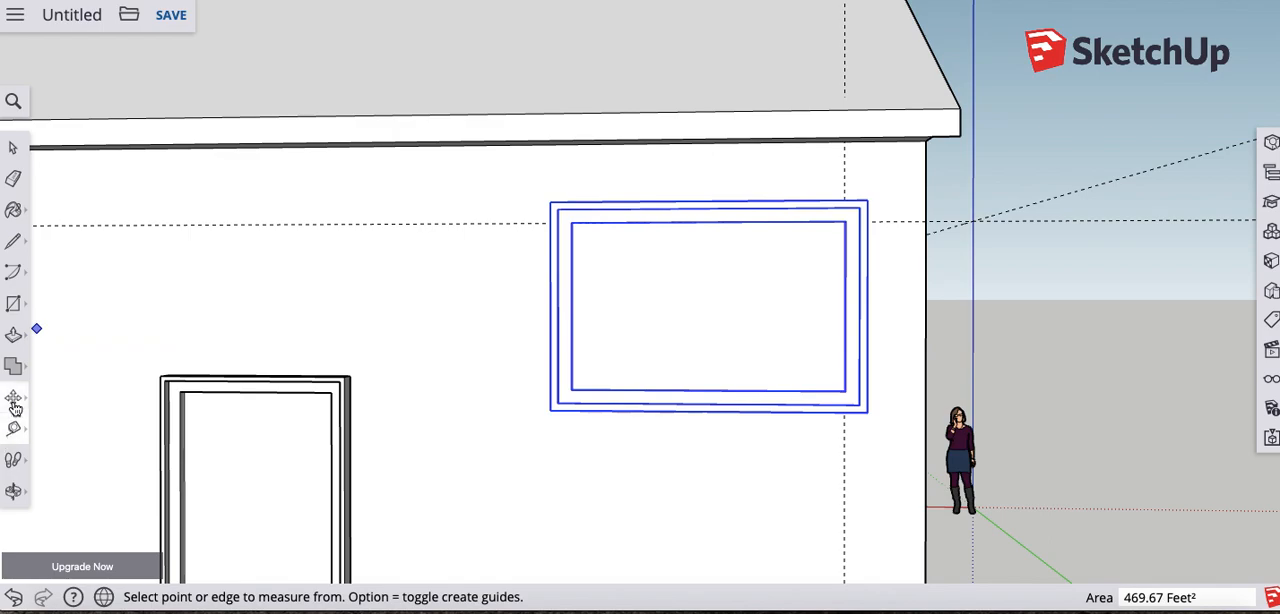
left_click(14, 403)
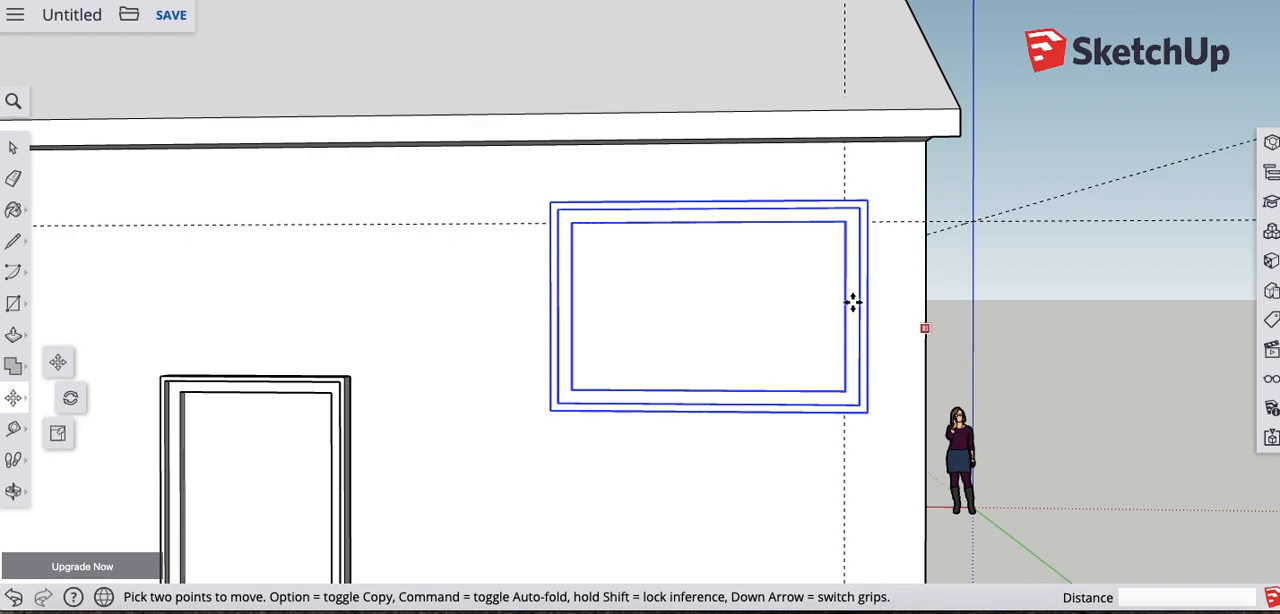
middle_click_drag(767, 332, 891, 357)
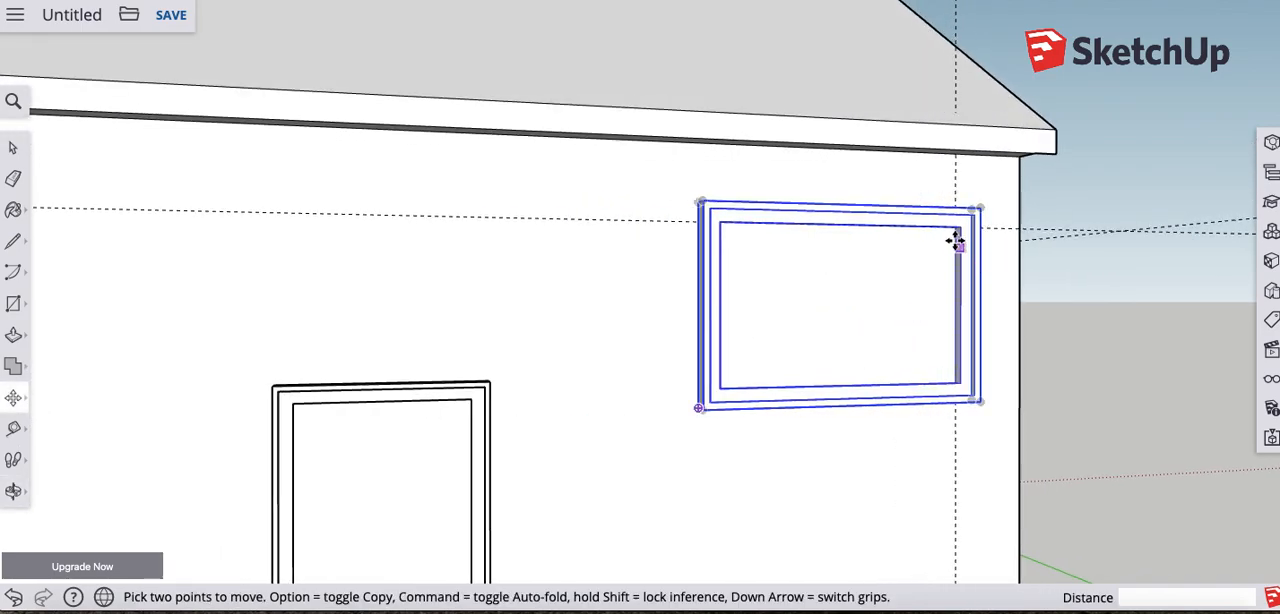
middle_click_drag(1017, 431, 809, 429)
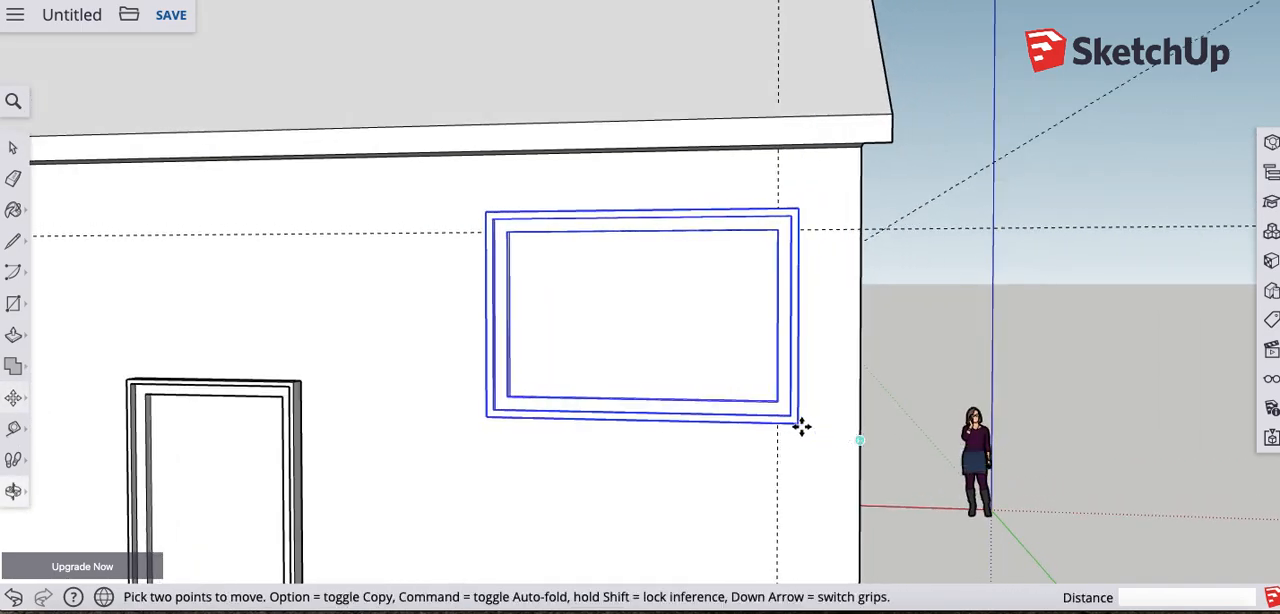
left_click(797, 420)
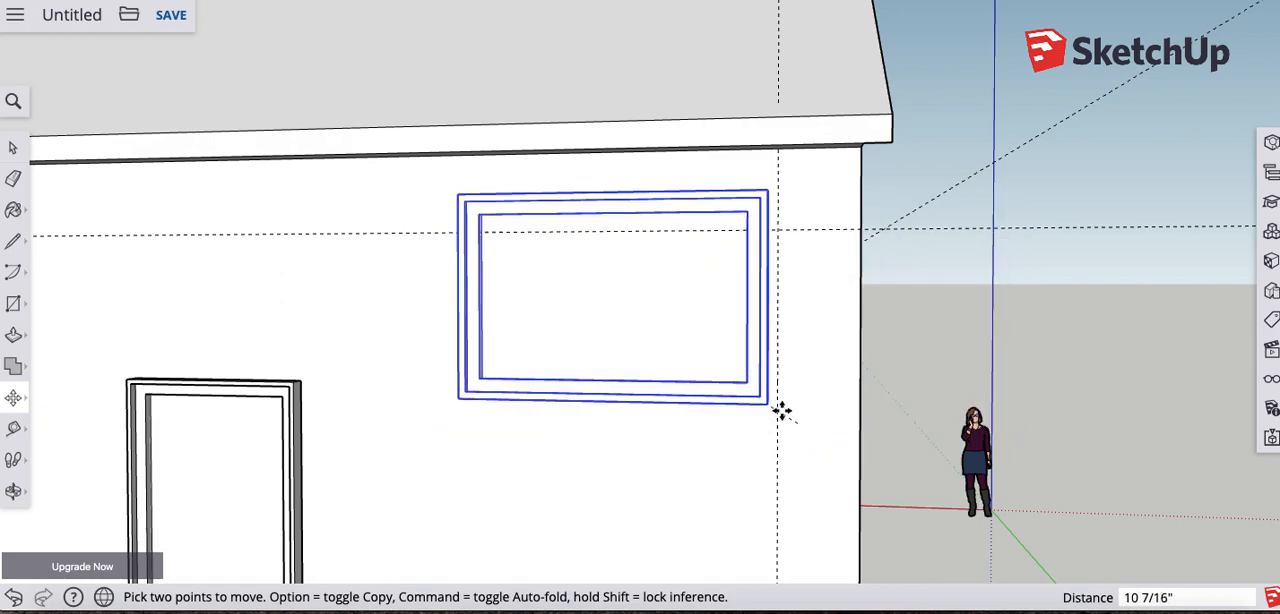
key("Escape")
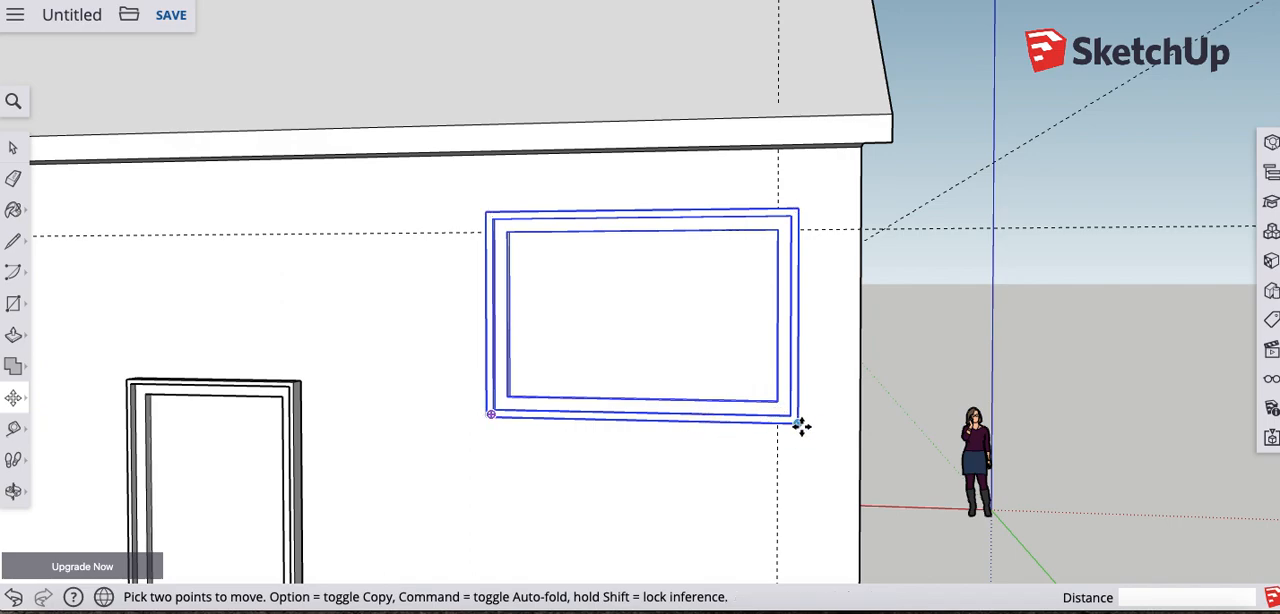
left_click(800, 423)
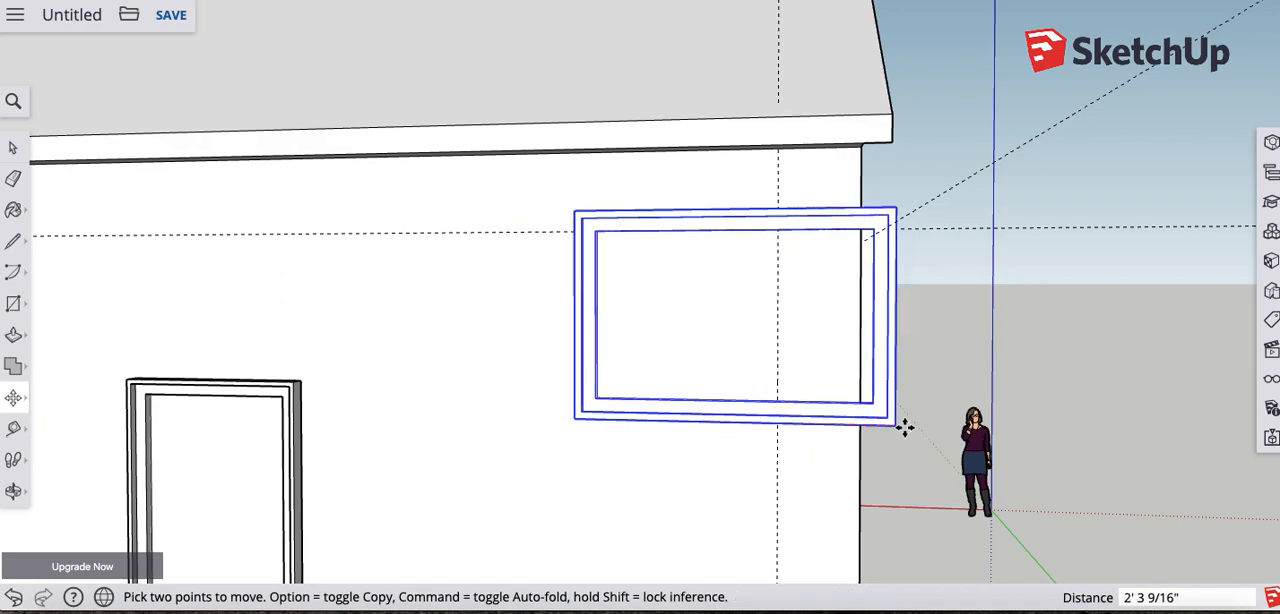
left_click(797, 428)
middle_click_drag(640, 420, 620, 386)
scroll(797, 471, "up", 2)
scroll(796, 474, "down", 5)
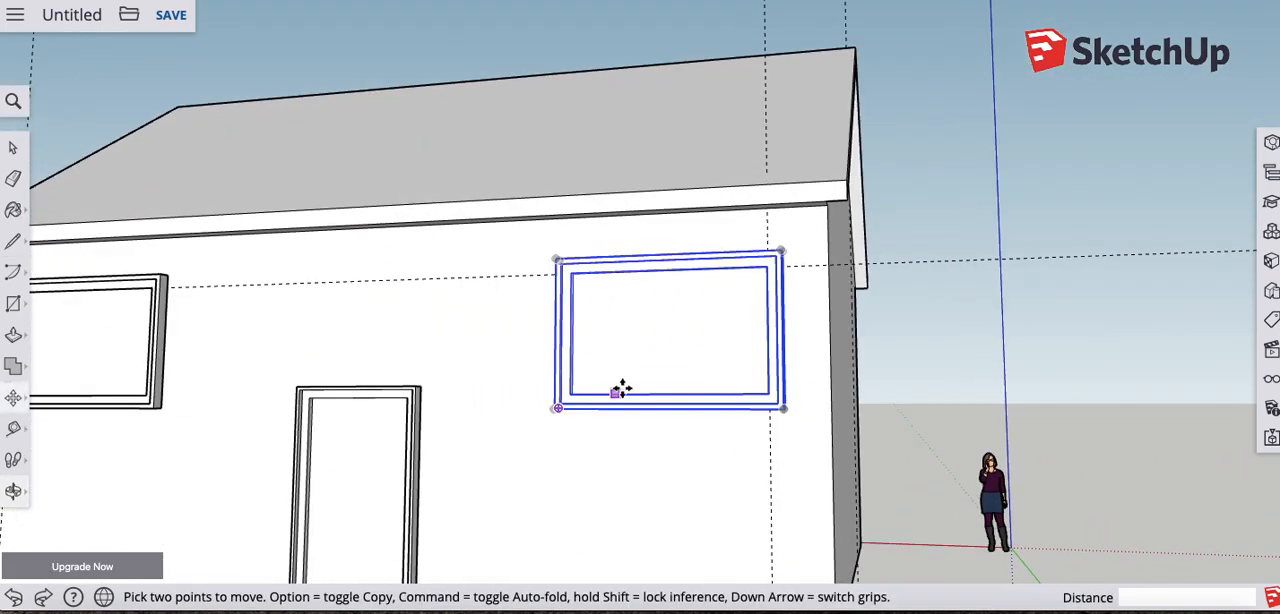
- Copy the Window component by its lower outer corner along the red axis, about 11' out past the gable end of the house
left_click(782, 408)
key("alt")
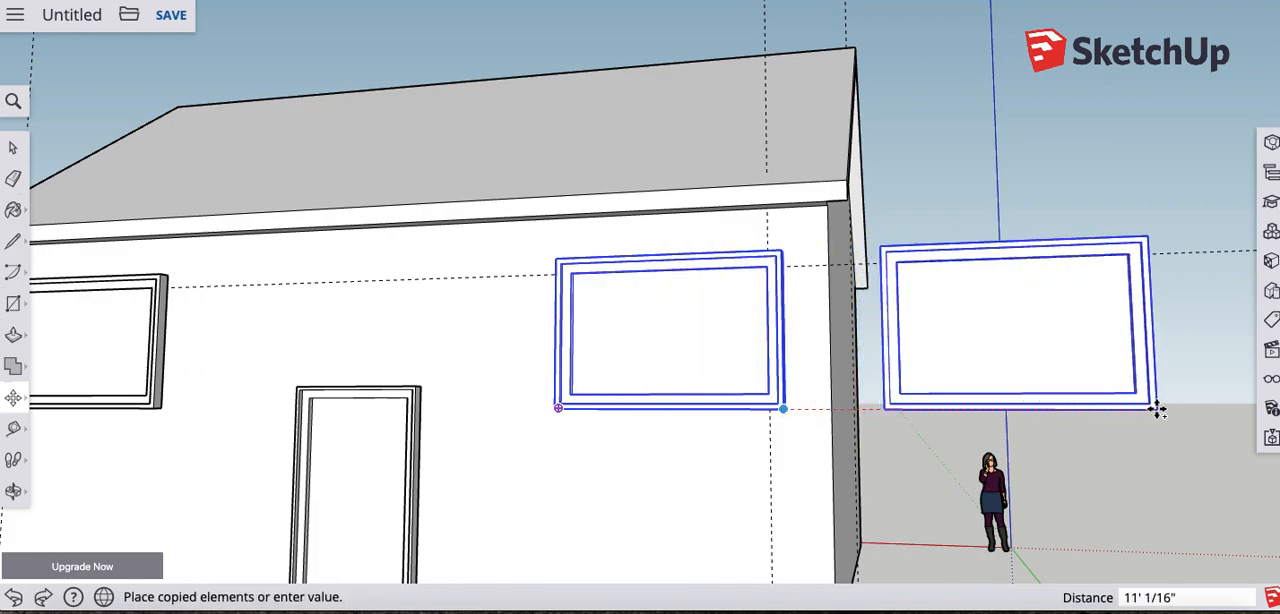
left_click(1156, 409)
middle_click_drag(1154, 406, 862, 462)
middle_click_drag(861, 418, 617, 417)
scroll(687, 429, "down", 5)
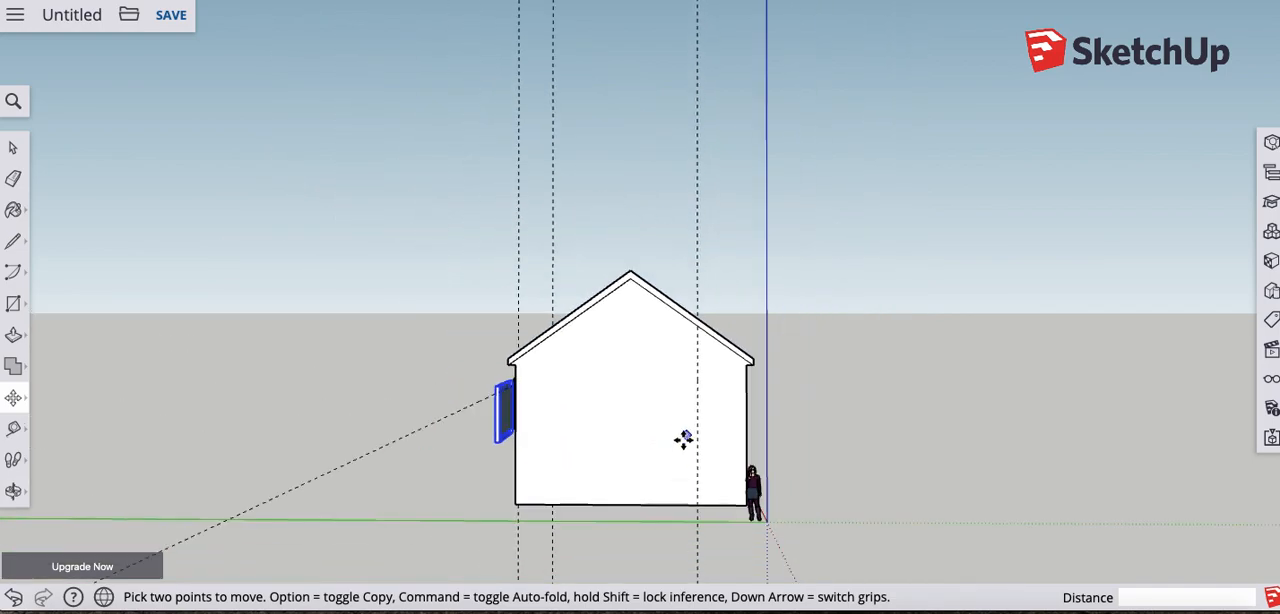
- Place a horizontal guide across the gable end wall, 13' above its bottom edge
scroll(619, 486, "up", 4)
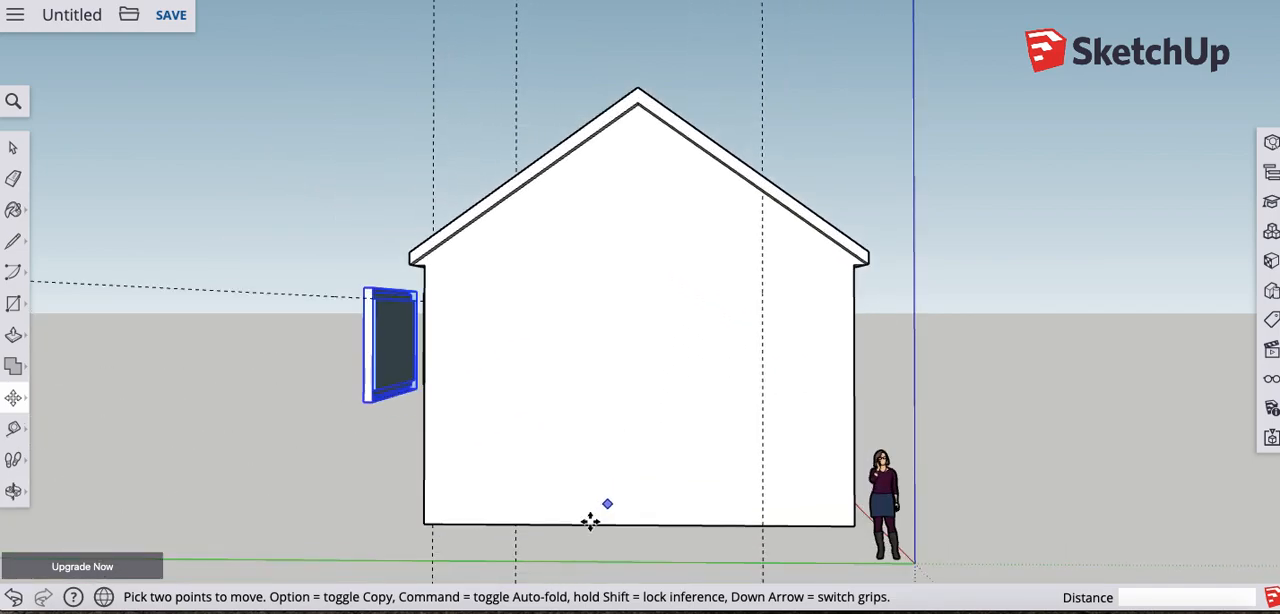
left_click(13, 428)
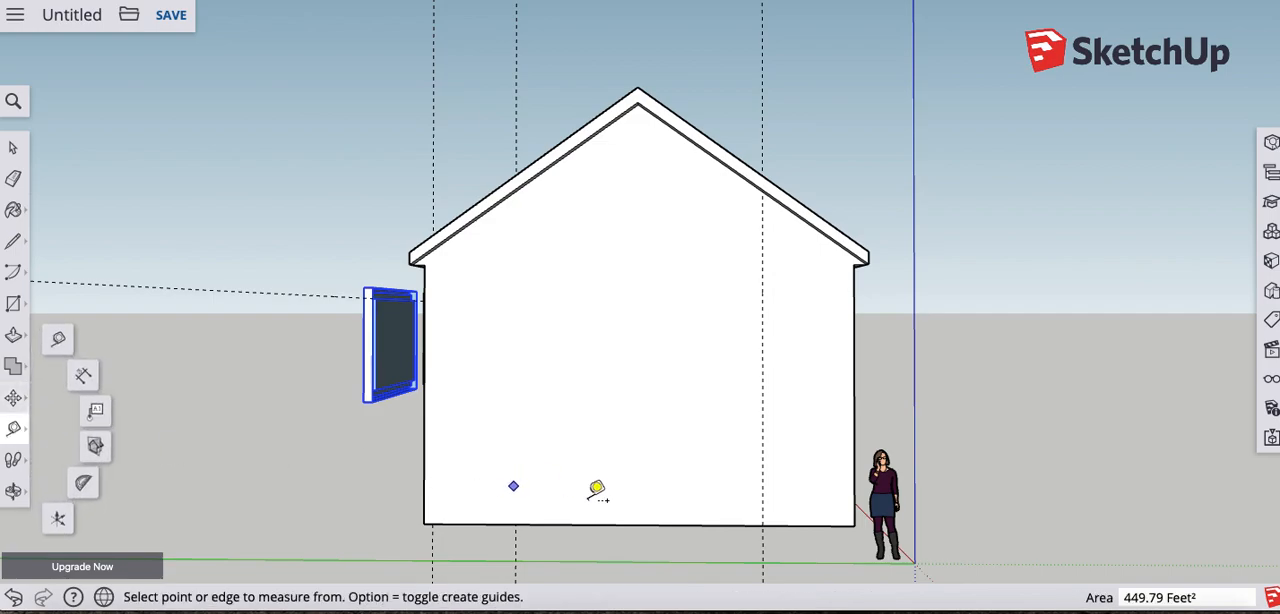
left_click(650, 524)
type("13'")
key("Return")
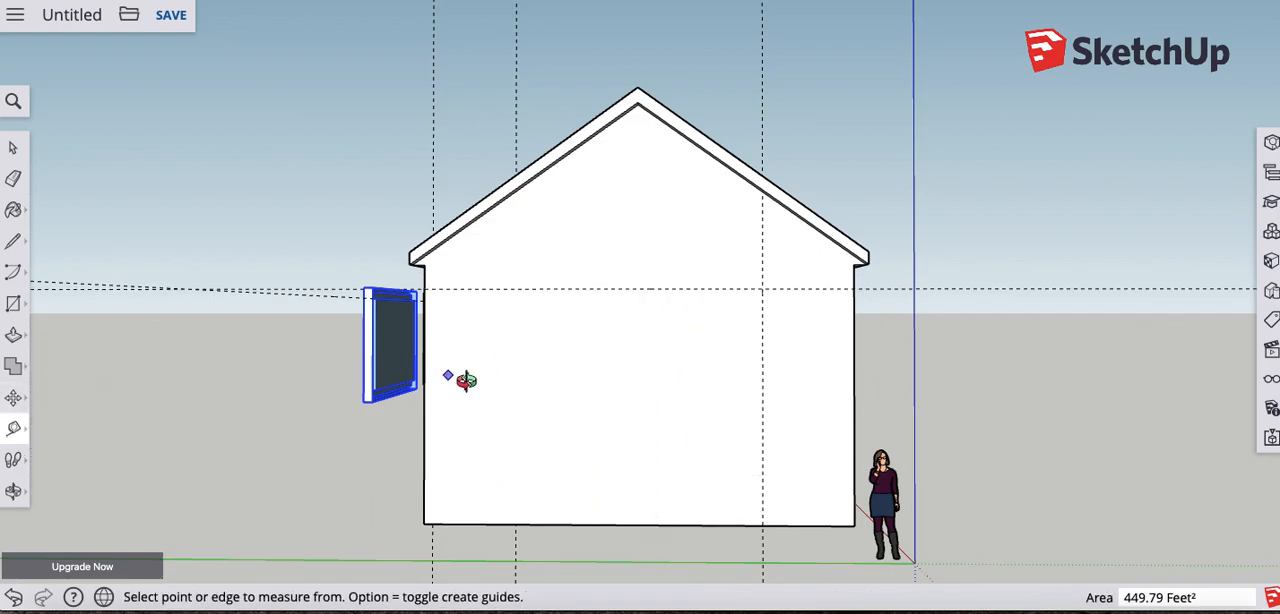
- Try rotating the selected Window copy 90° in the horizontal plane about its lower corner nearest the house, and undo the rotation
middle_click_drag(451, 374, 580, 386)
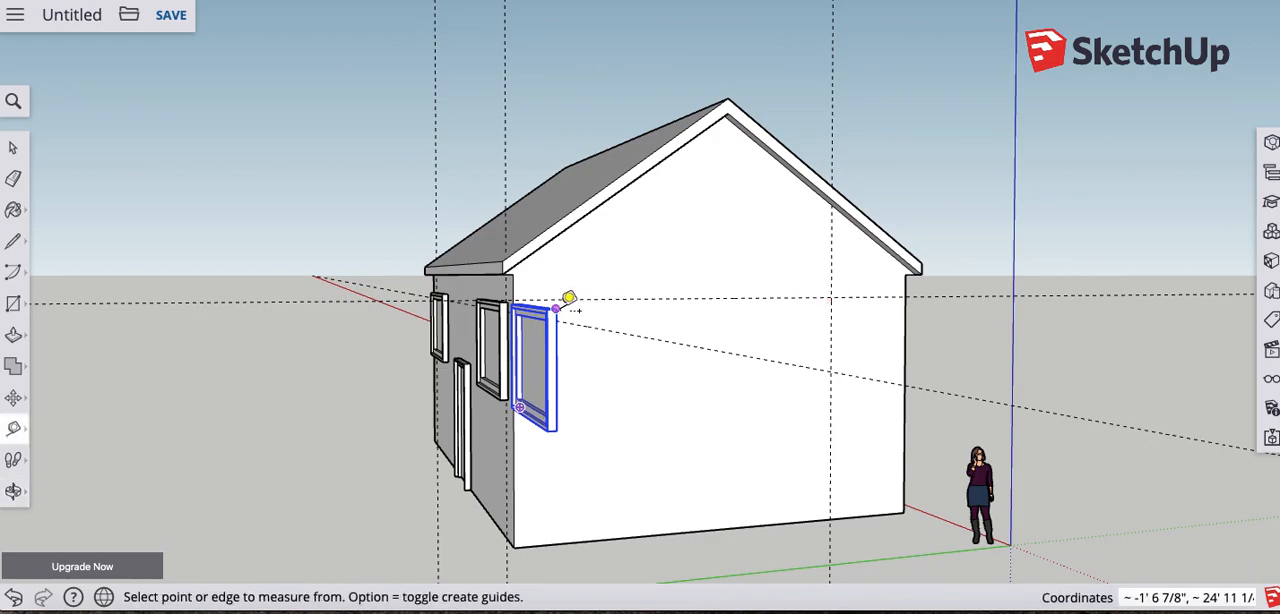
middle_click_drag(731, 320, 434, 380)
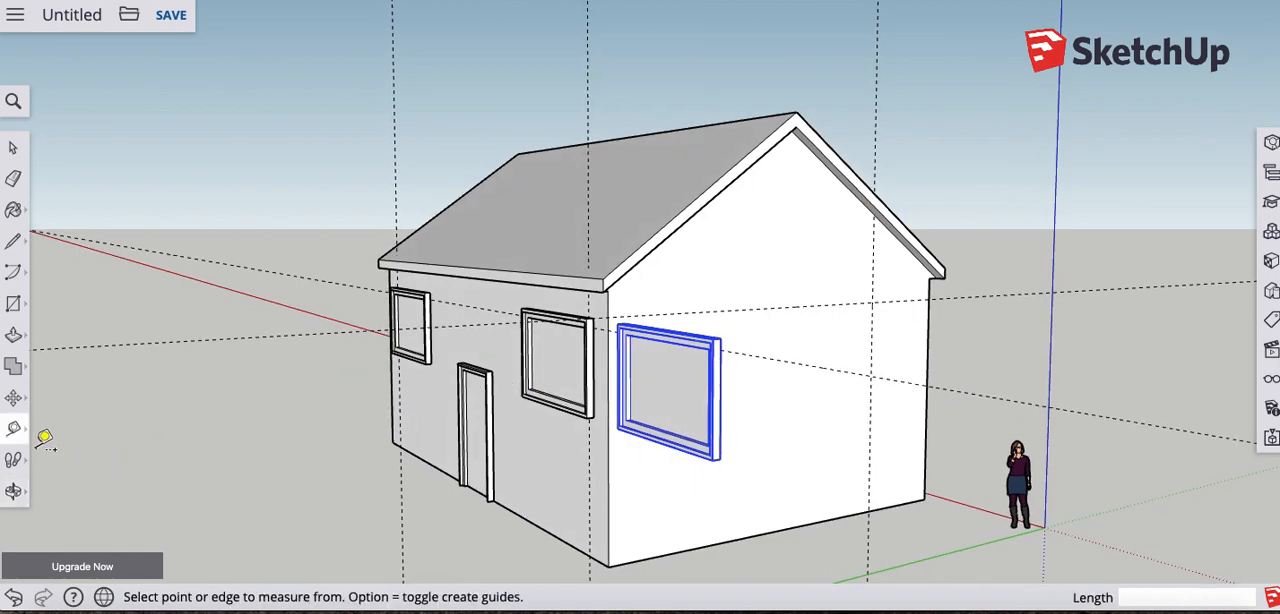
left_click(15, 401)
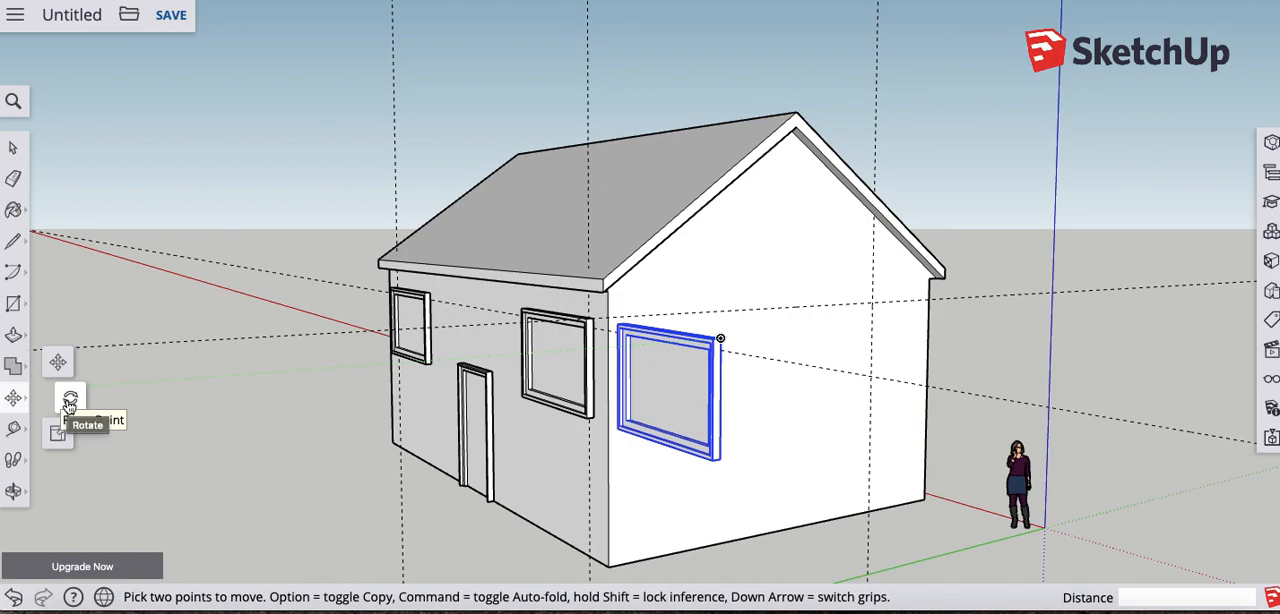
left_click(70, 403)
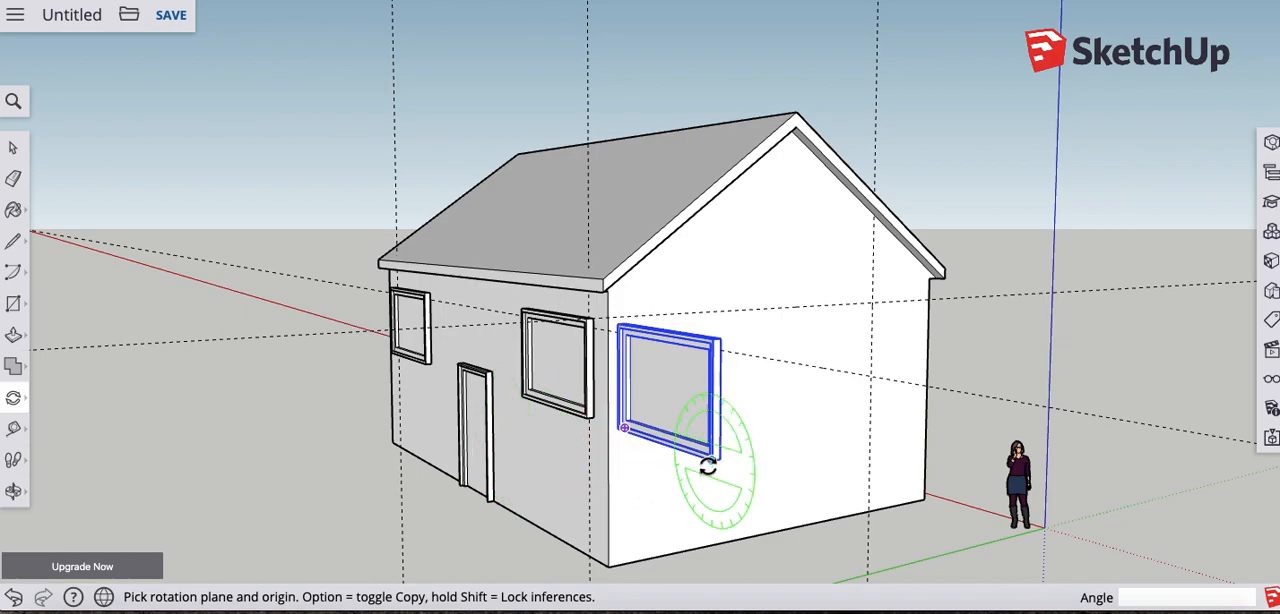
middle_click_drag(643, 466, 879, 461)
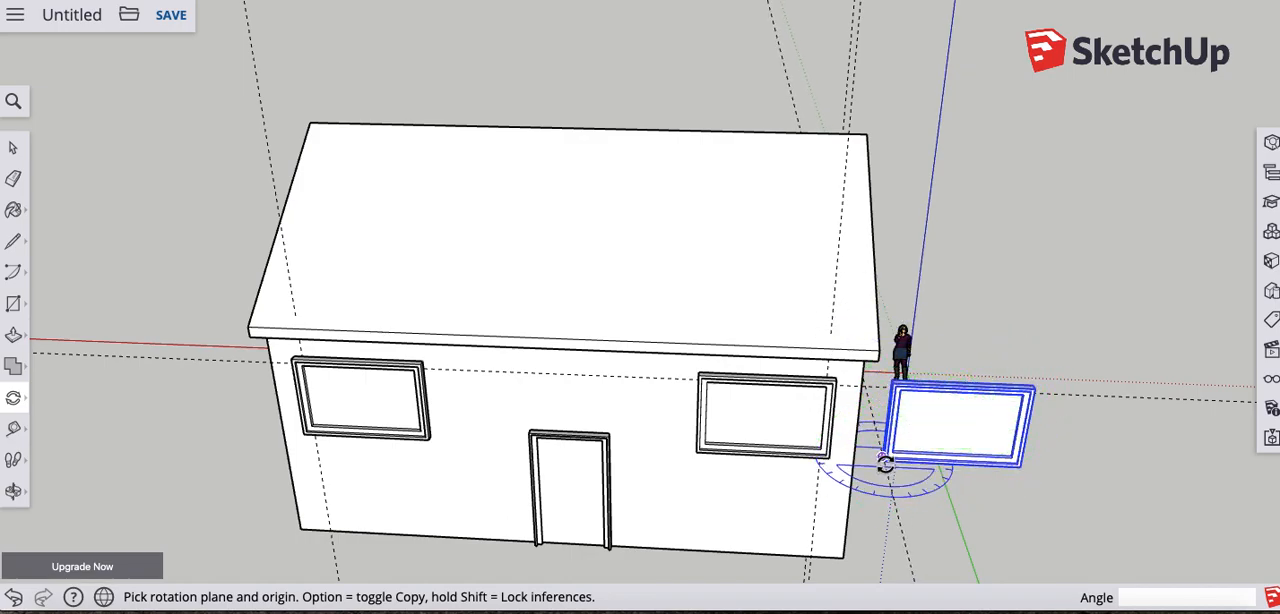
scroll(885, 463, "down", 3)
scroll(888, 463, "up", 10)
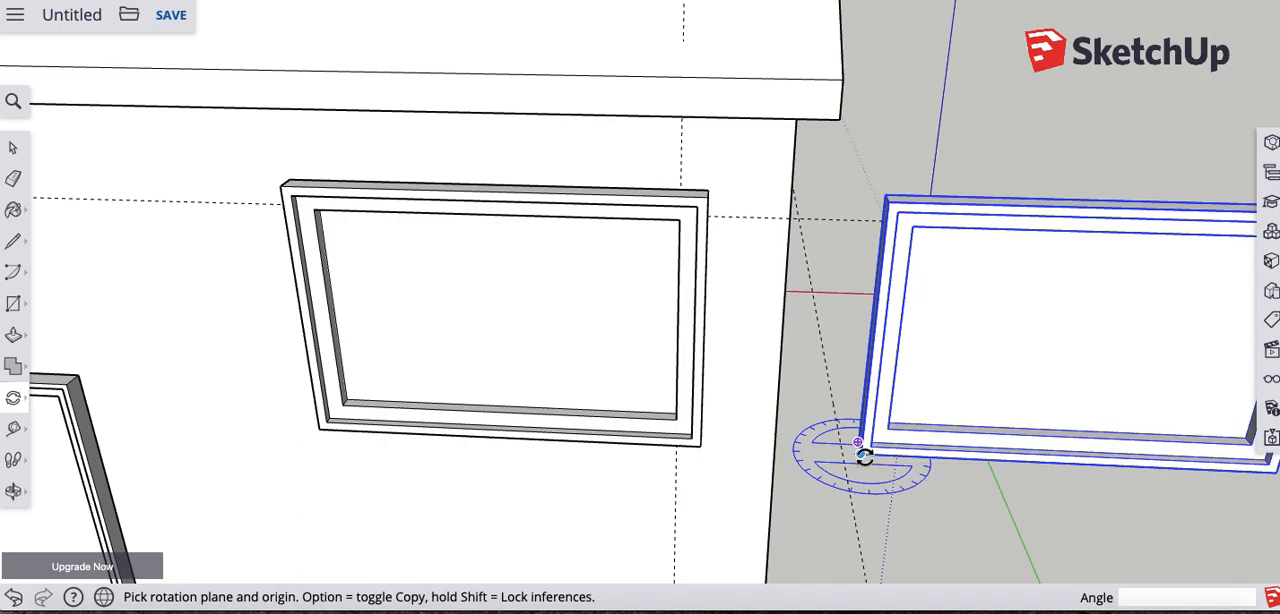
left_click(864, 456)
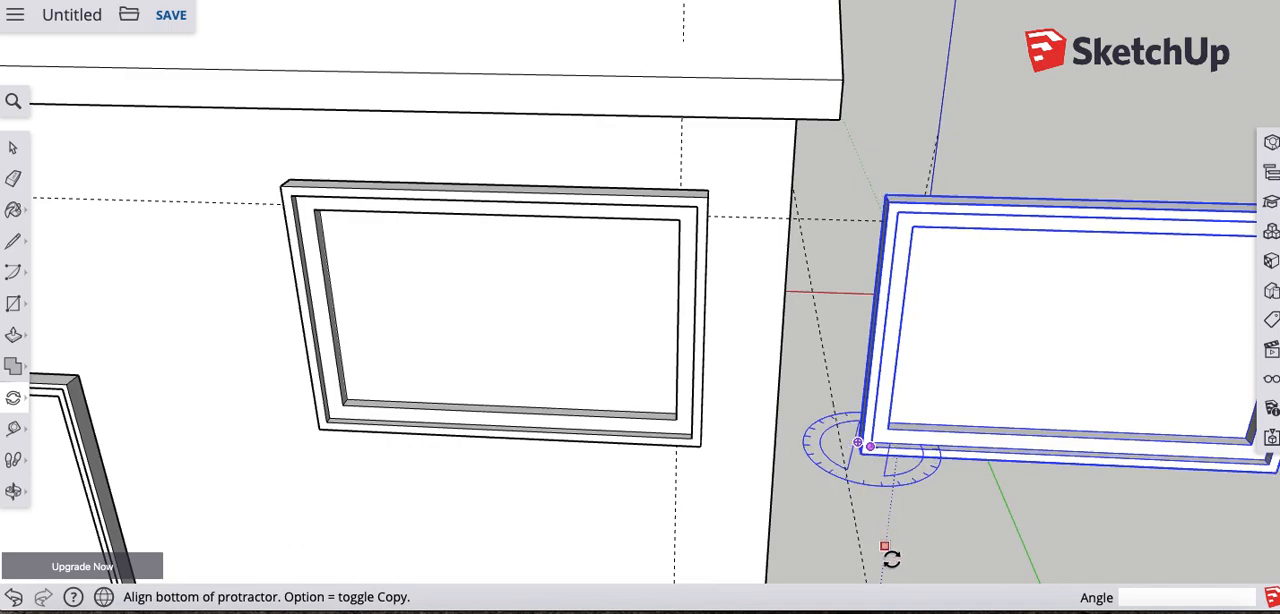
left_click(749, 444)
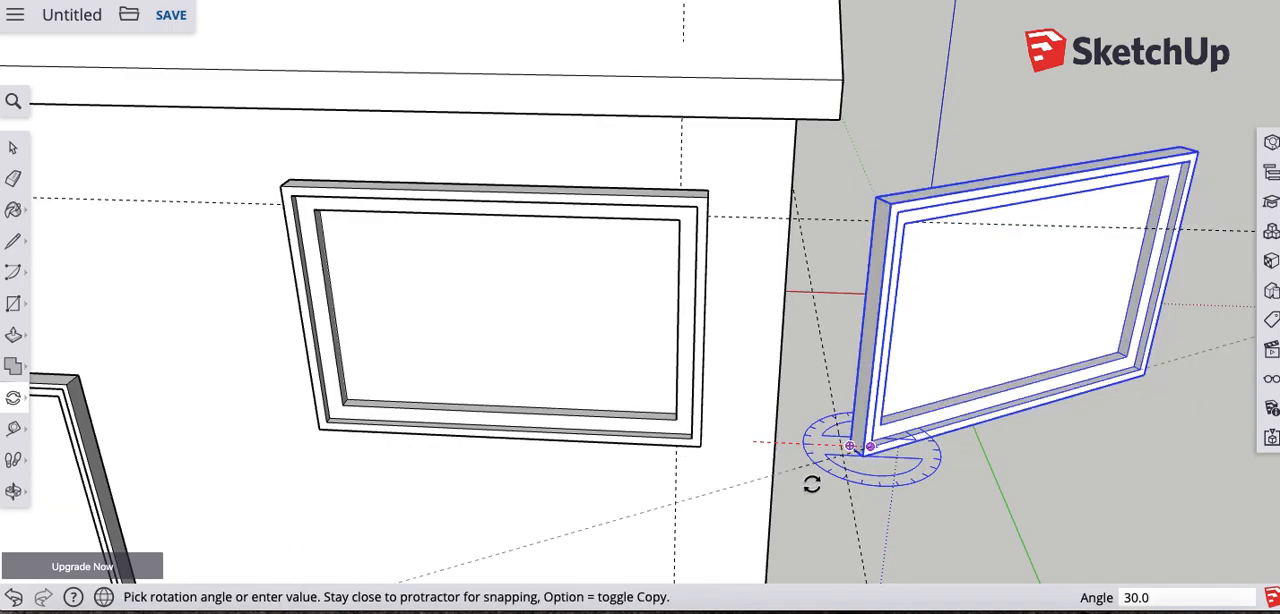
left_click(876, 511)
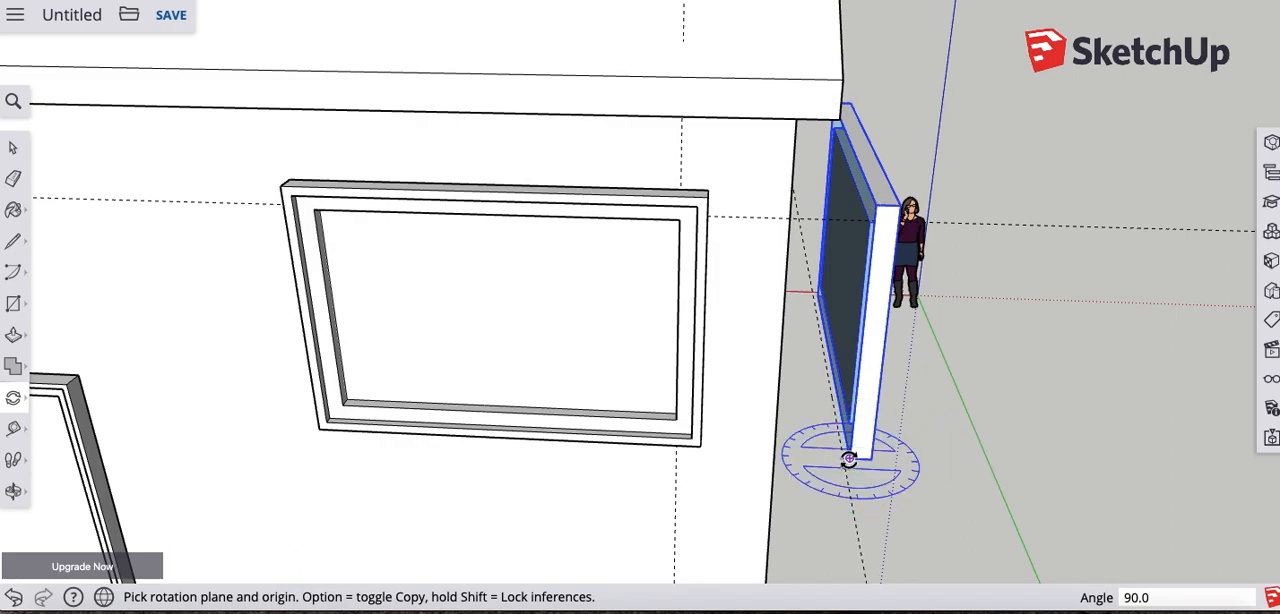
key("super+z")
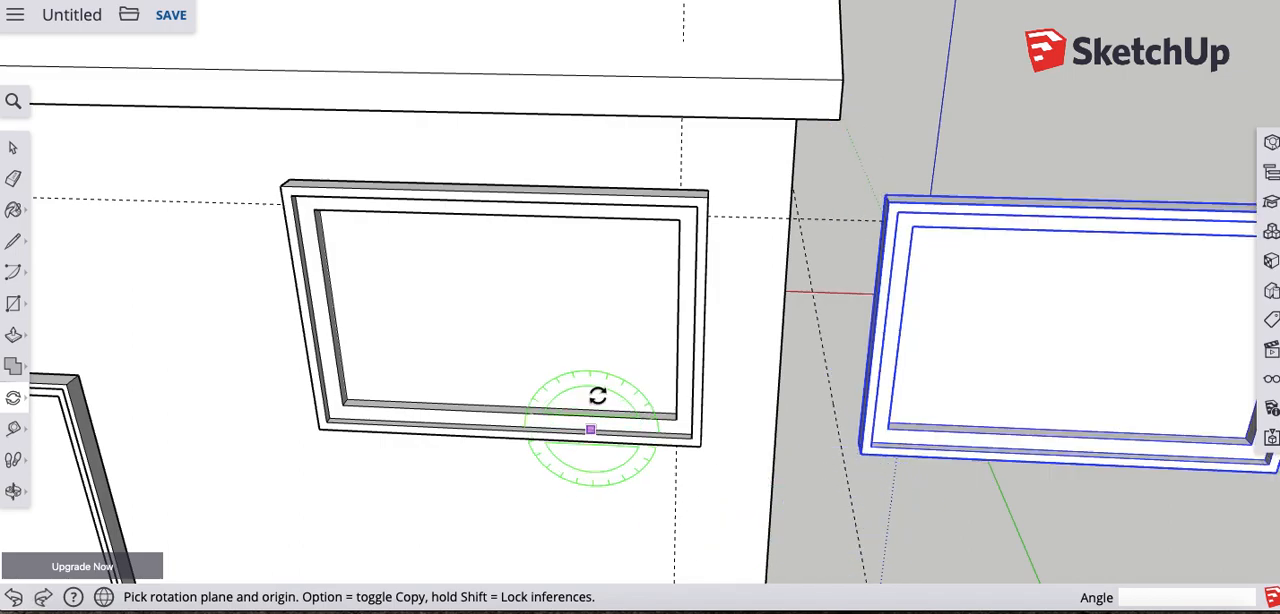
- Rotate the Window copy 90° about the vertical axis from its lower corner nearest the house, so it parallels the gable wall
left_click(860, 454)
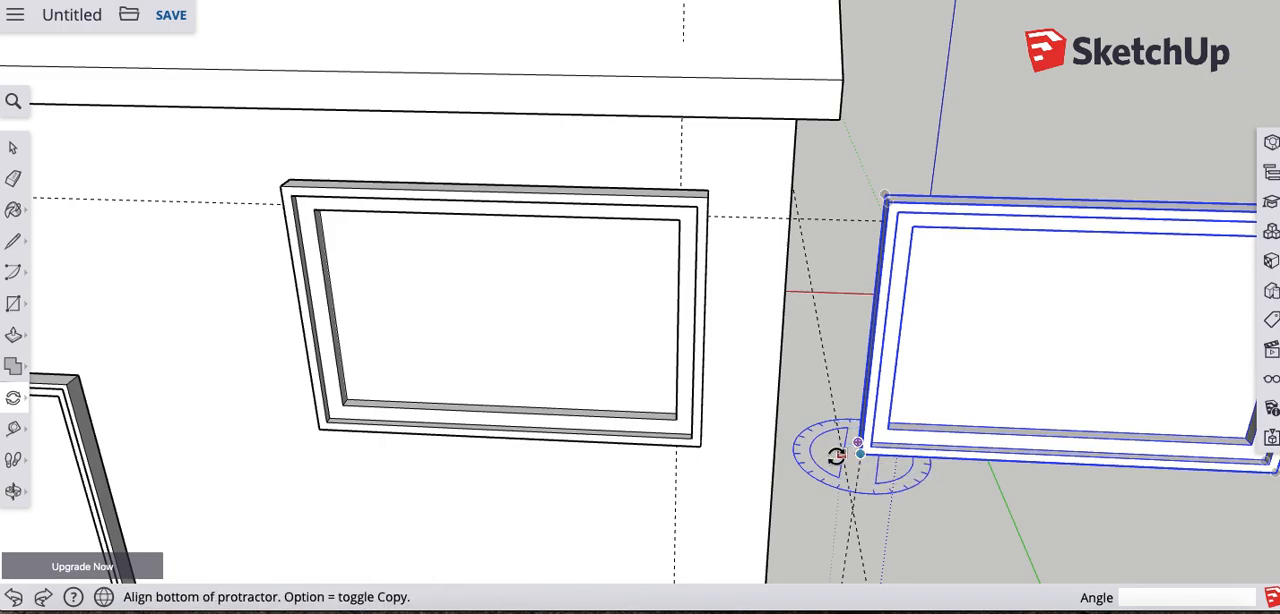
left_click(788, 455)
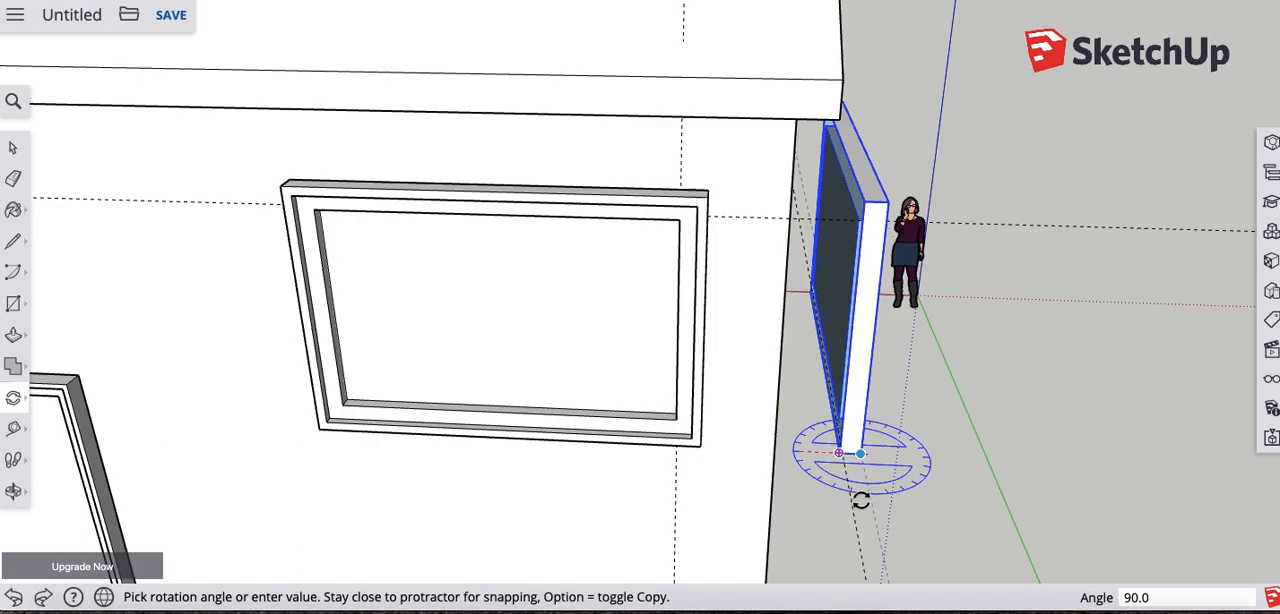
left_click(859, 500)
- Try moving the rotated Window copy by its inner upper corner to the guide intersection on the gable wall, and undo the move
middle_click_drag(918, 492, 818, 376)
scroll(818, 376, "down", 3)
middle_click_drag(994, 429, 657, 286)
middle_click_drag(651, 386, 771, 400)
middle_click_drag(543, 366, 349, 309)
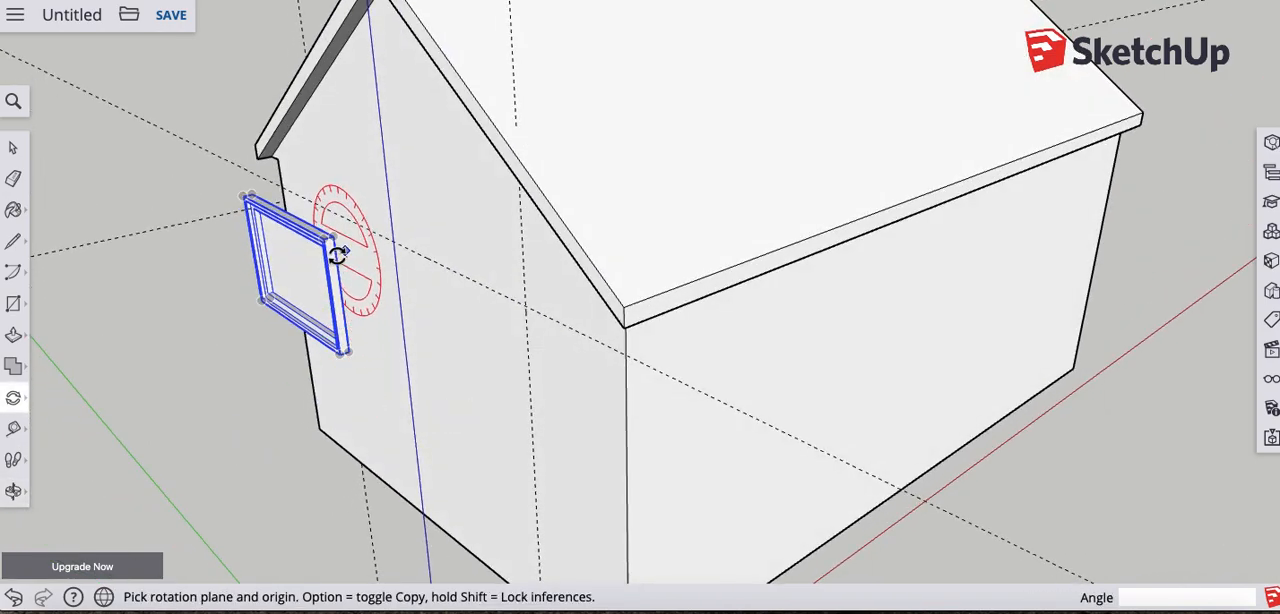
scroll(335, 257, "up", 2)
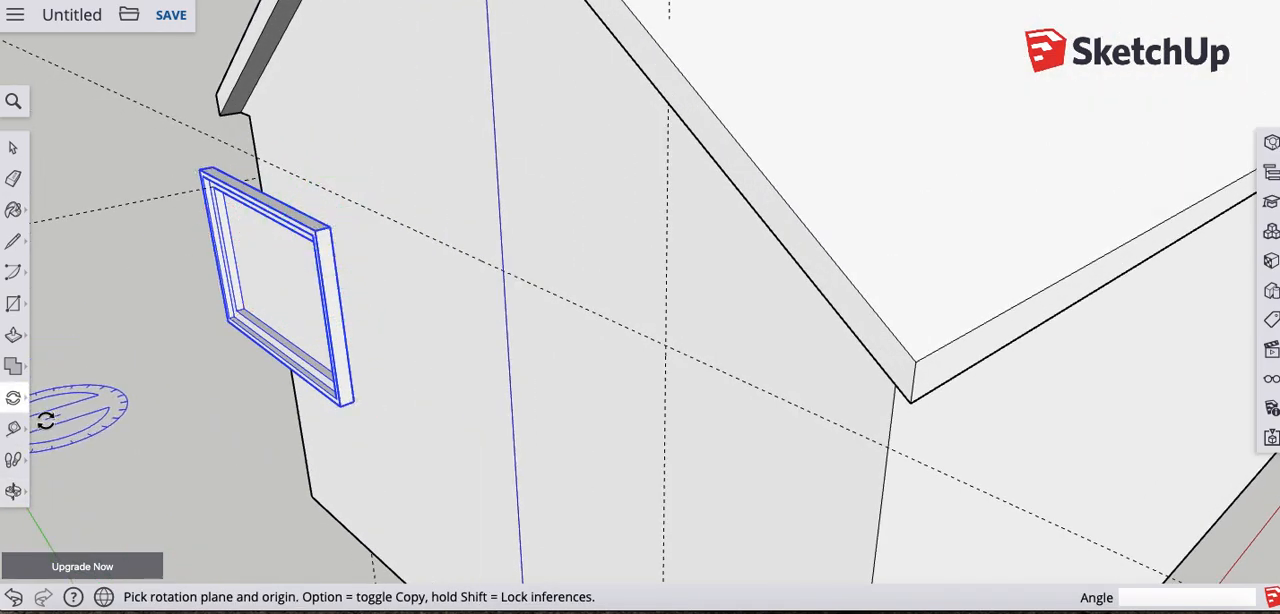
left_click(12, 401)
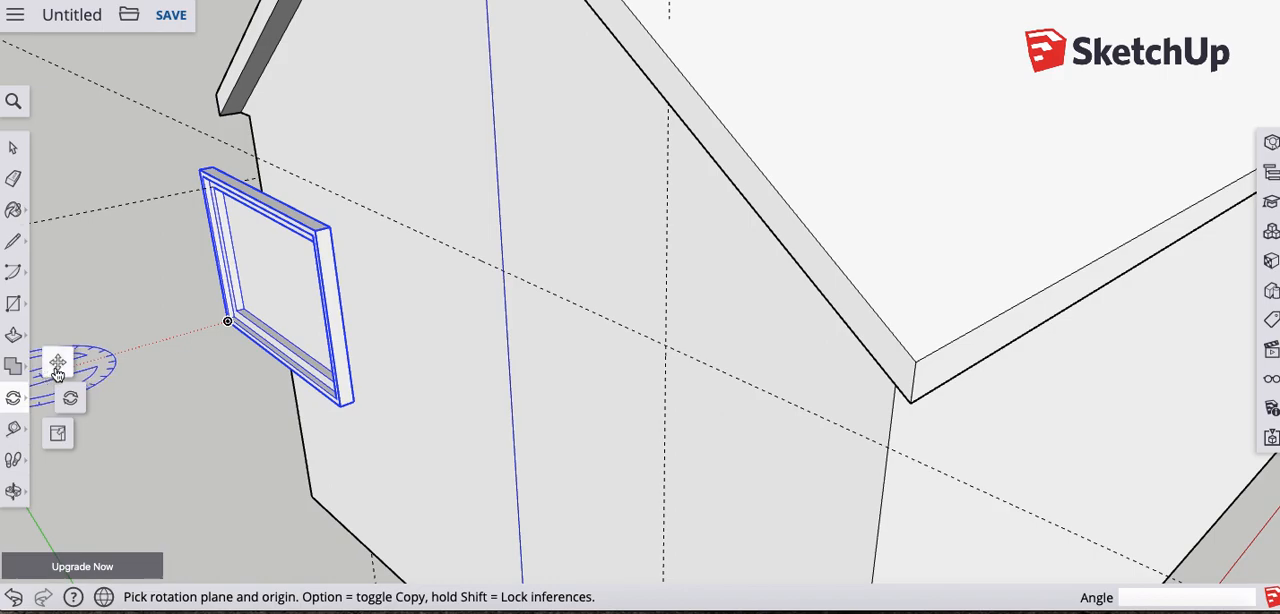
left_click(58, 368)
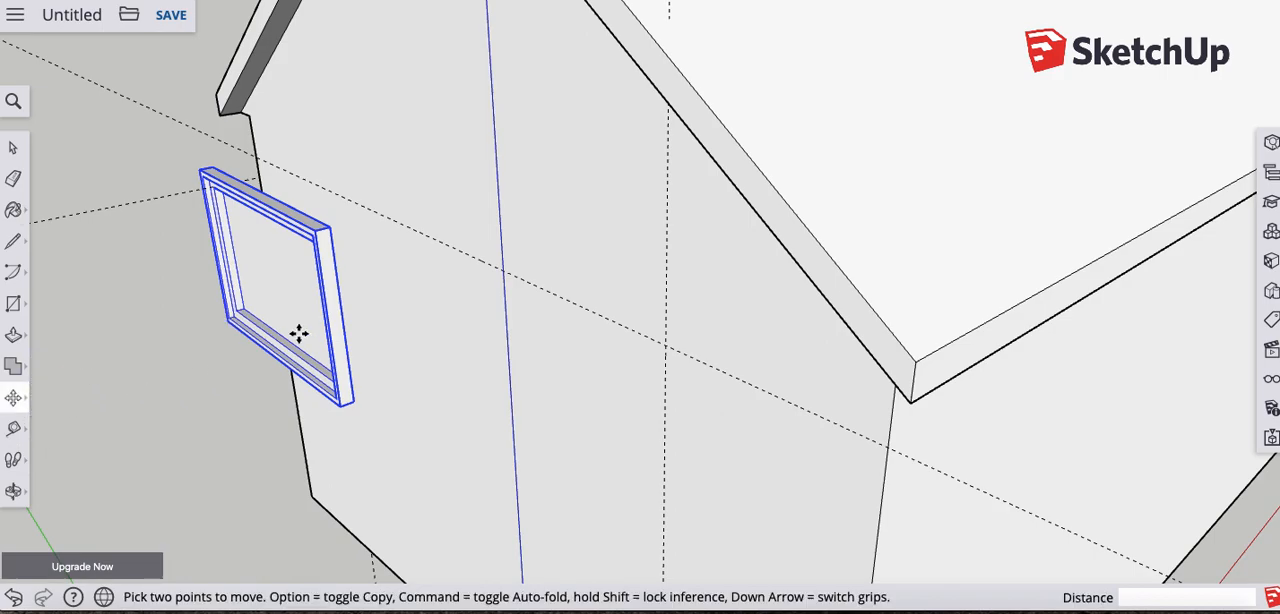
left_click(333, 228)
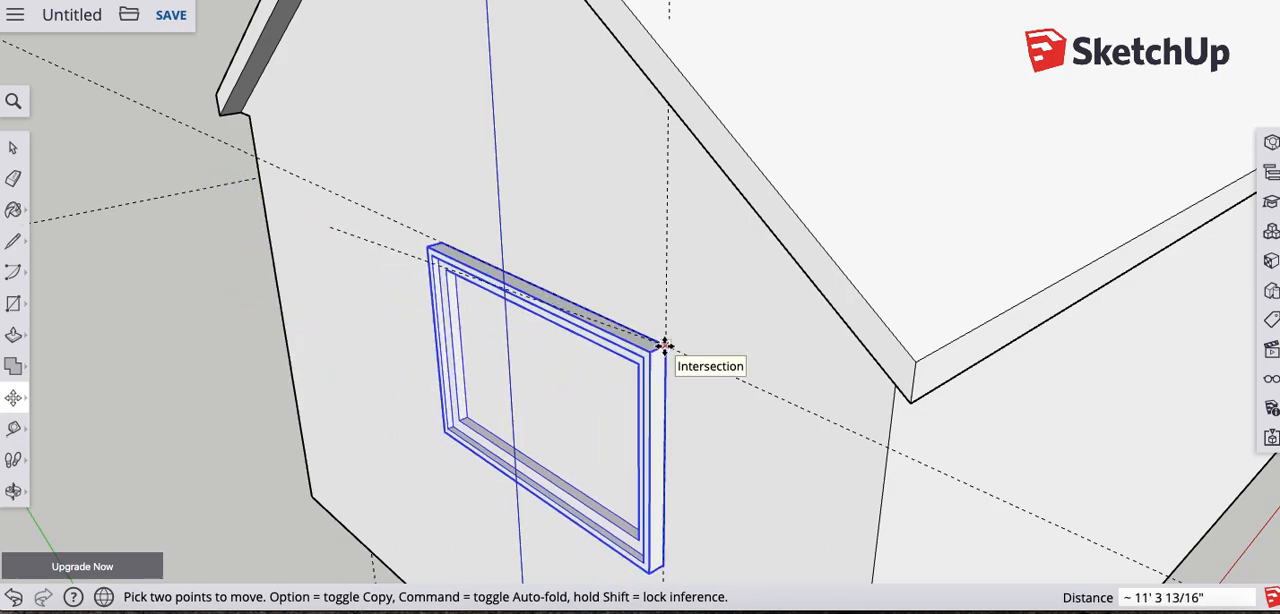
left_click(665, 345)
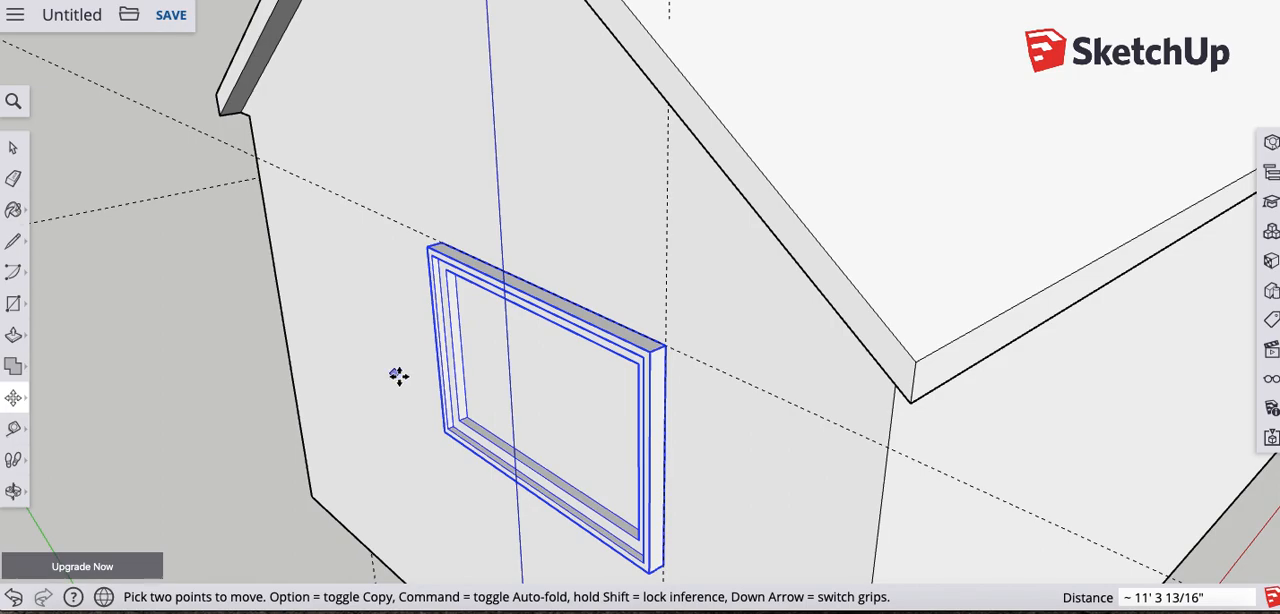
middle_click_drag(400, 384, 591, 351)
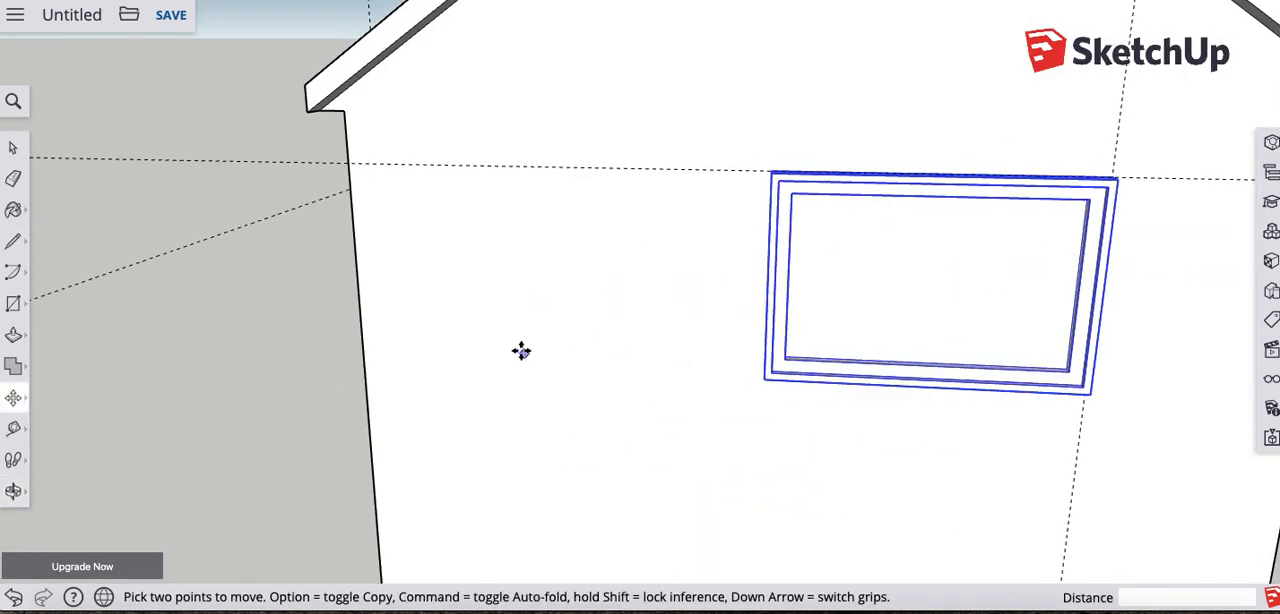
key("super+z")
- Move the rotated Window copy by its inner upper corner onto the intersection of the vertical and horizontal guides on the gable wall
middle_click_drag(697, 326, 412, 182)
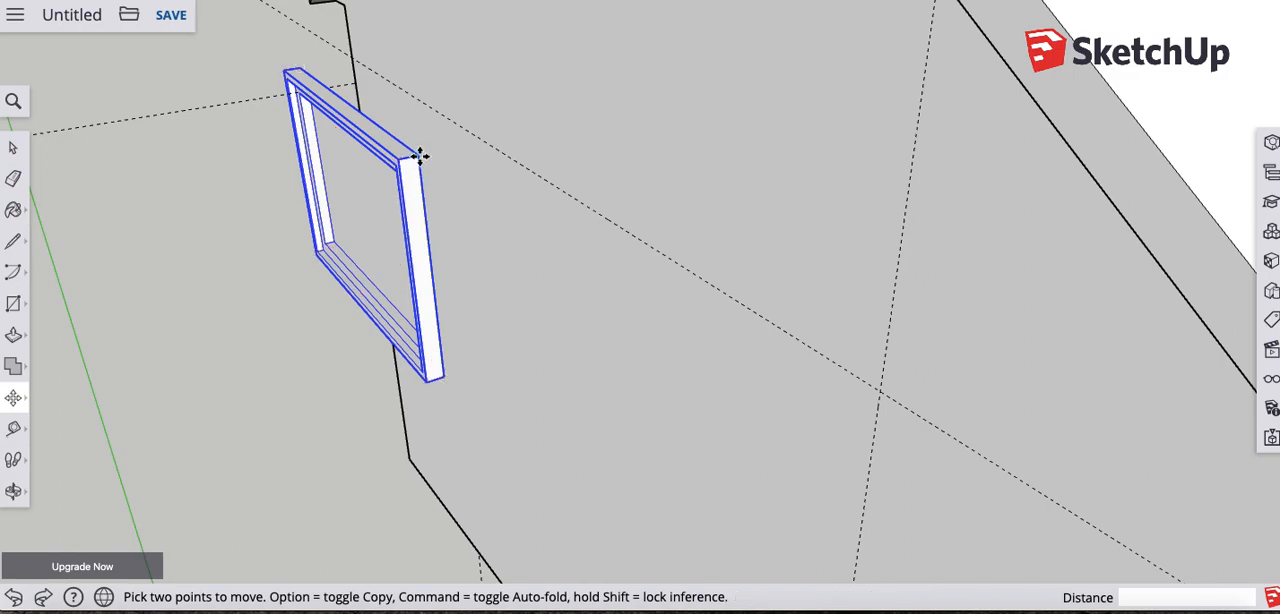
left_click(419, 155)
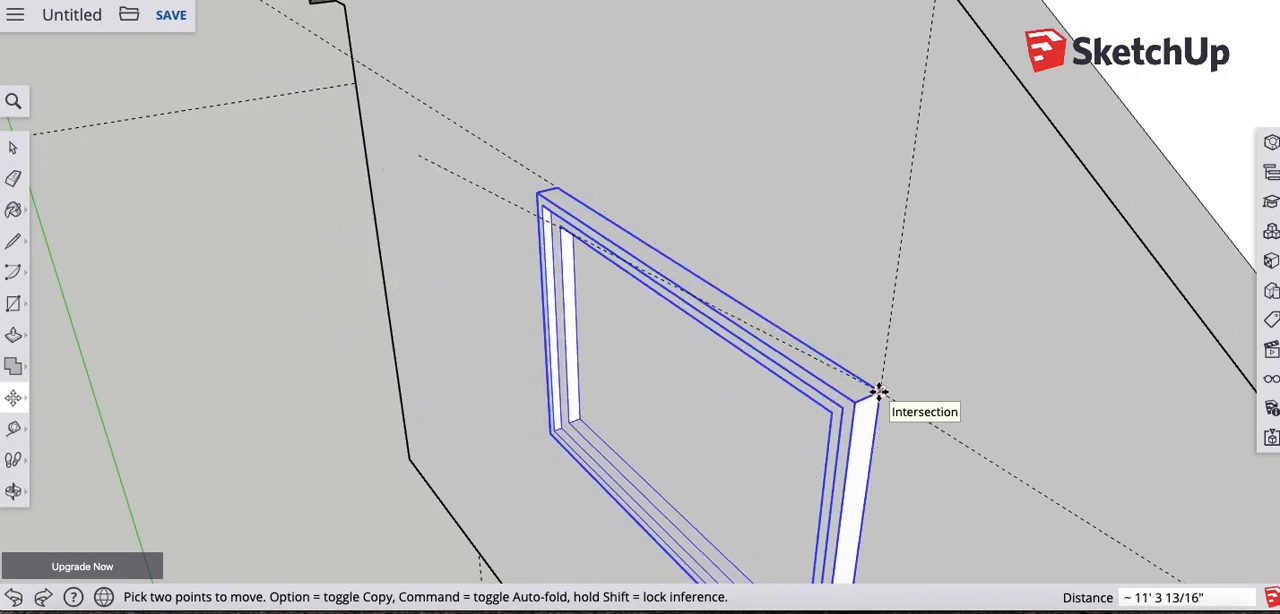
left_click(878, 390)
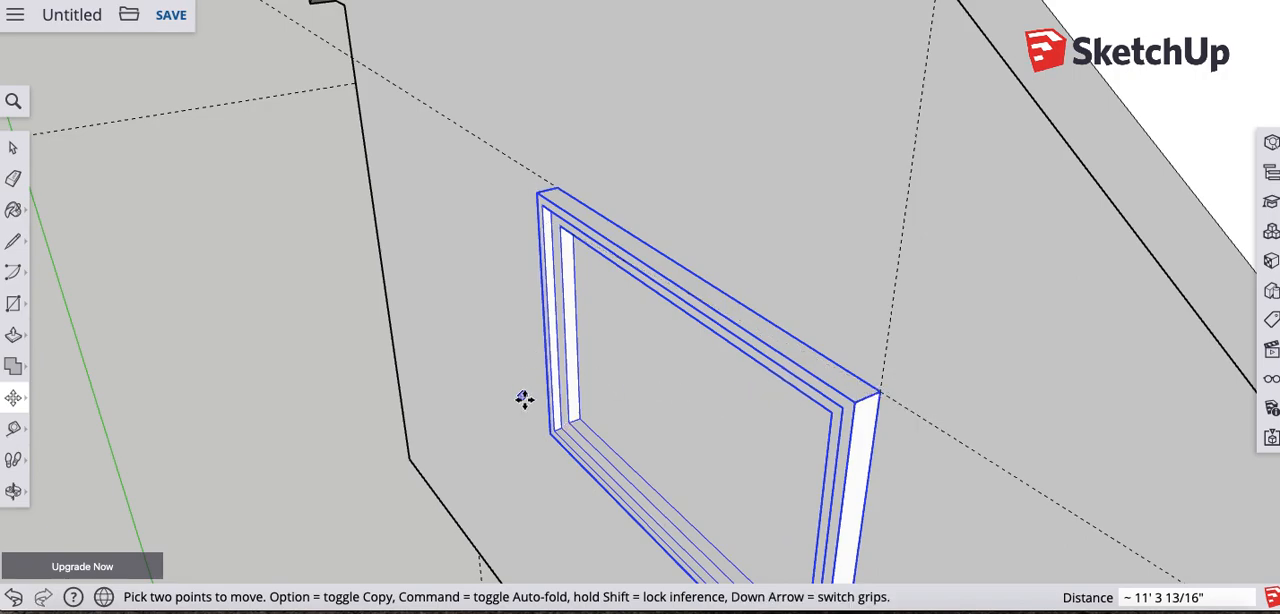
middle_click_drag(523, 394, 603, 346)
scroll(803, 289, "up", 5)
scroll(806, 334, "down", 8)
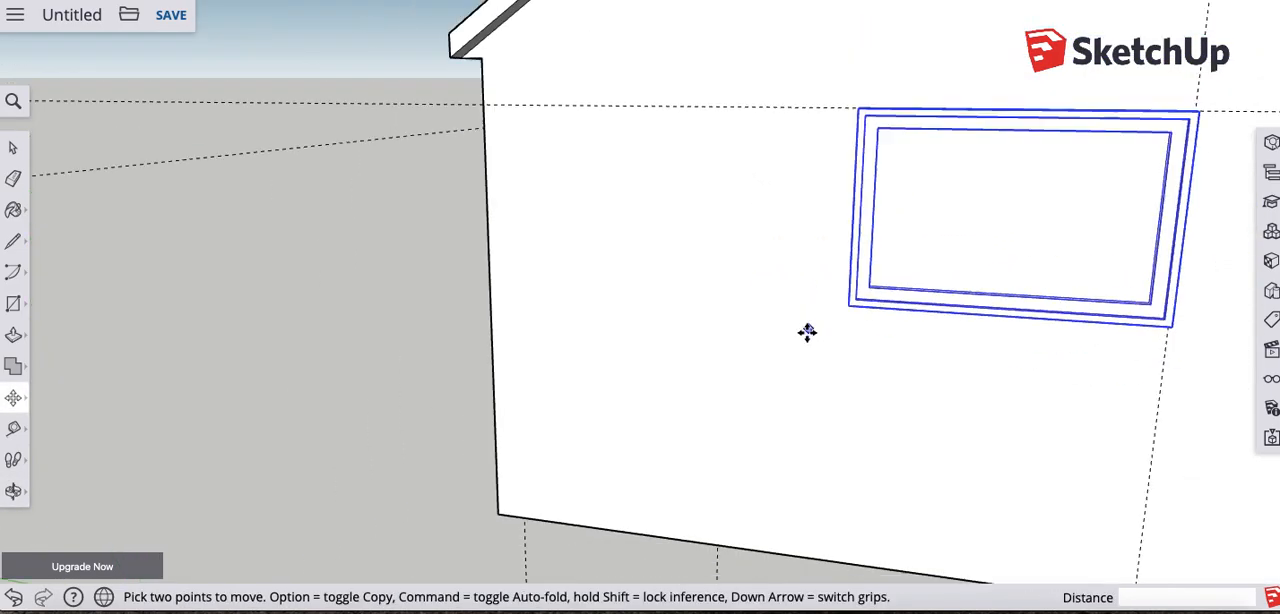
middle_click_drag(766, 400, 1059, 367)
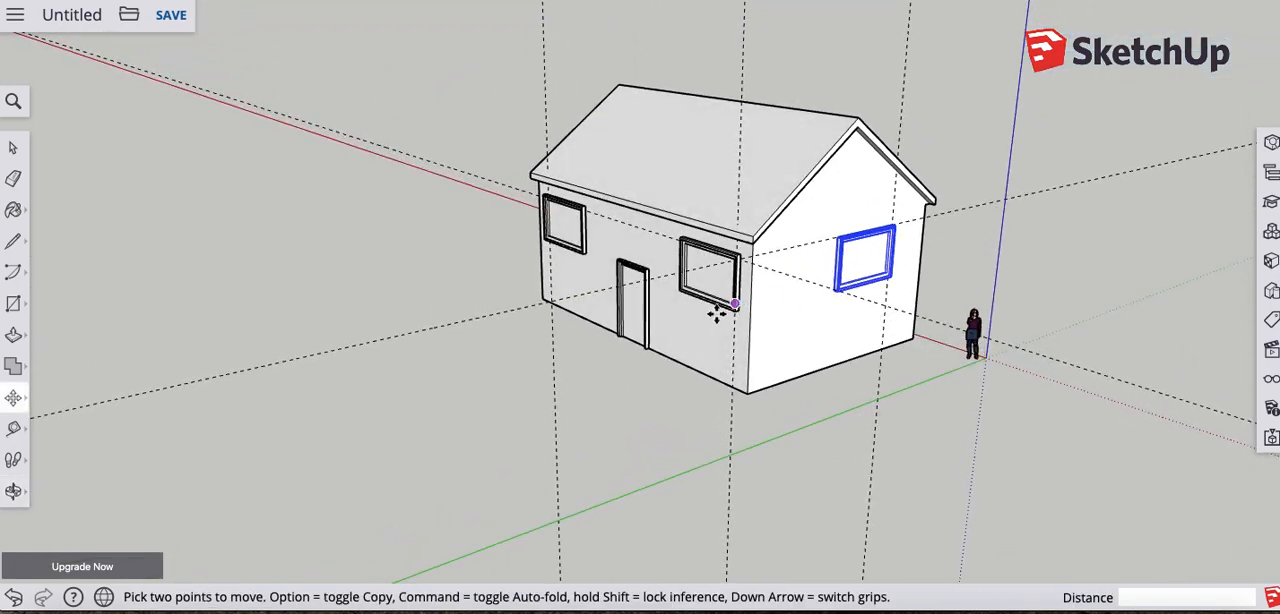
middle_click_drag(737, 297, 837, 323)
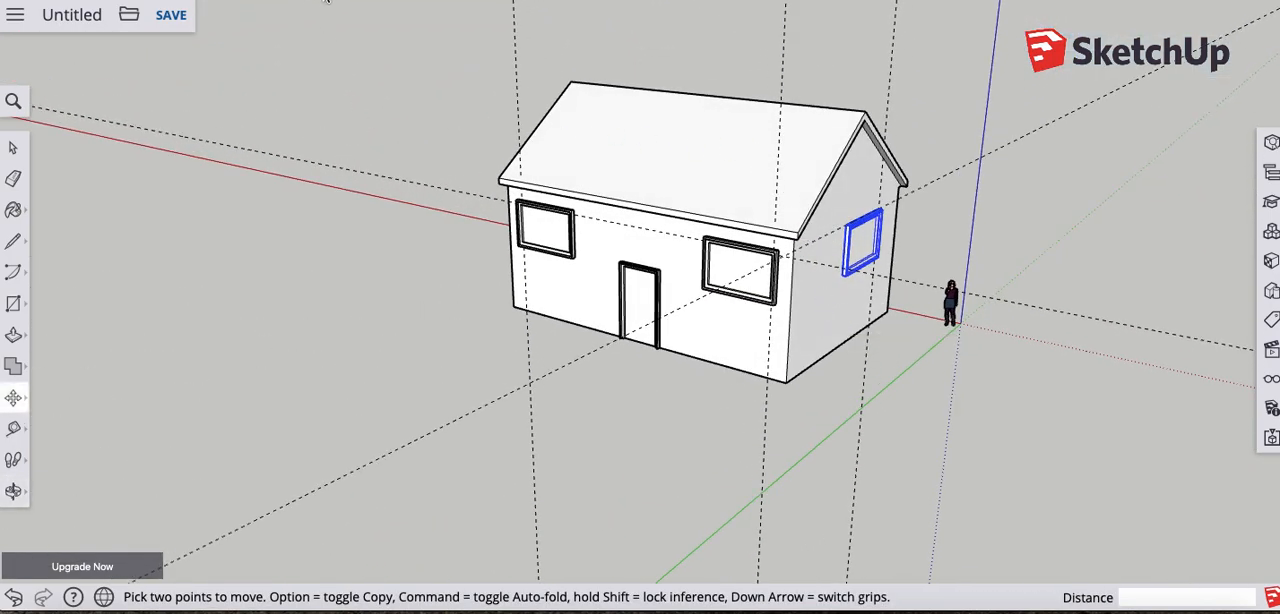
- Erase all the construction guides around the house
key("e")
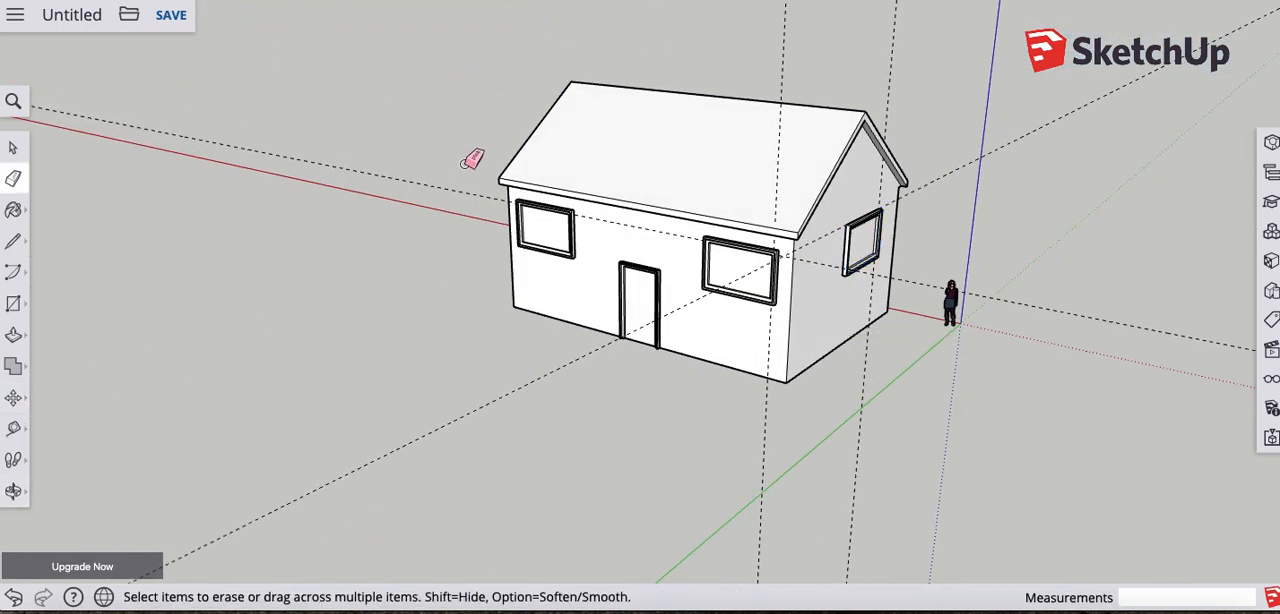
left_click(545, 376)
middle_click_drag(745, 428, 745, 342)
middle_click_drag(690, 203, 654, 146)
- Place a guide down the front roof slope, parallel to the roof's gable-end edge and about 14' 1" in from it
scroll(700, 170, "up", 5)
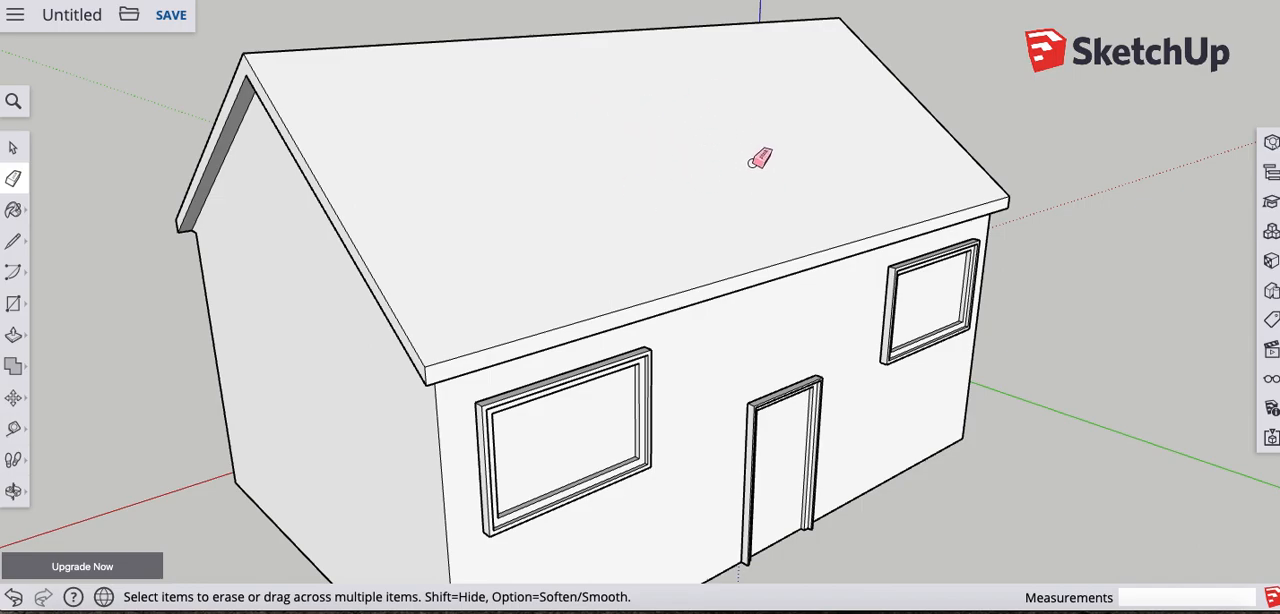
middle_click_drag(658, 262, 315, 236)
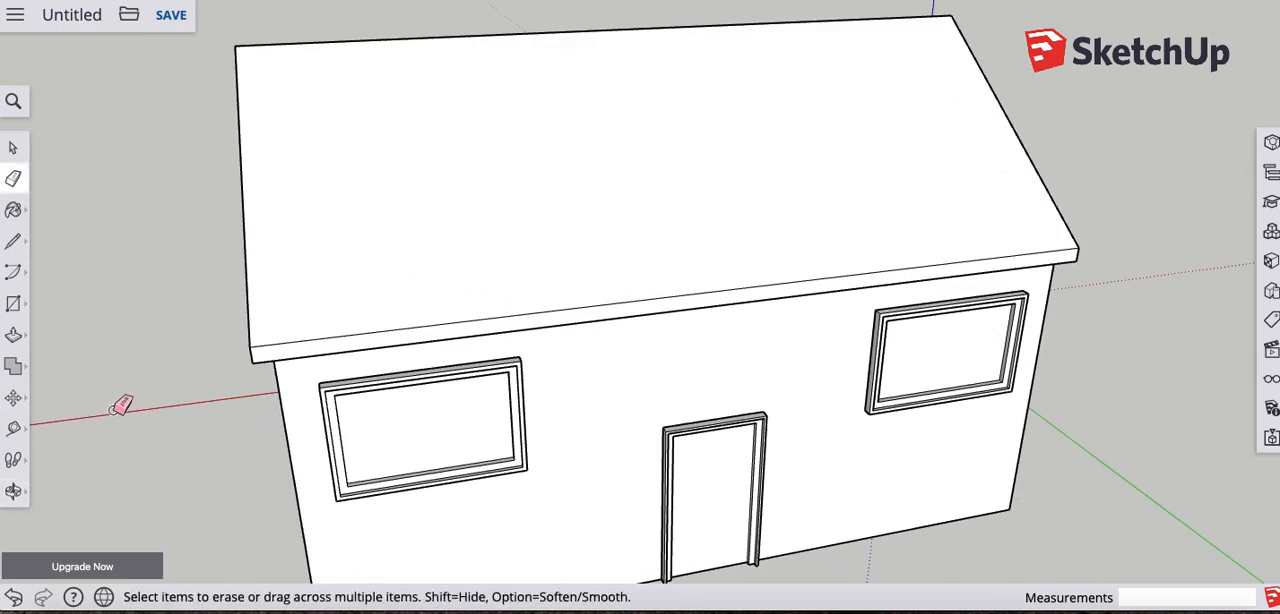
left_click(15, 437)
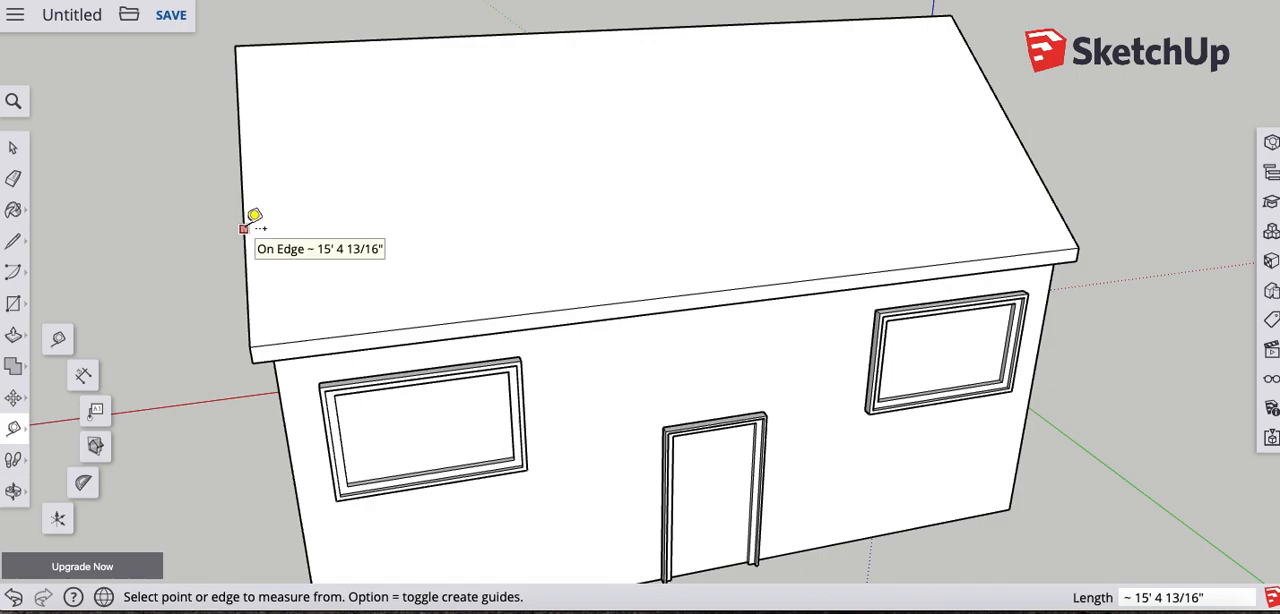
left_click(244, 228)
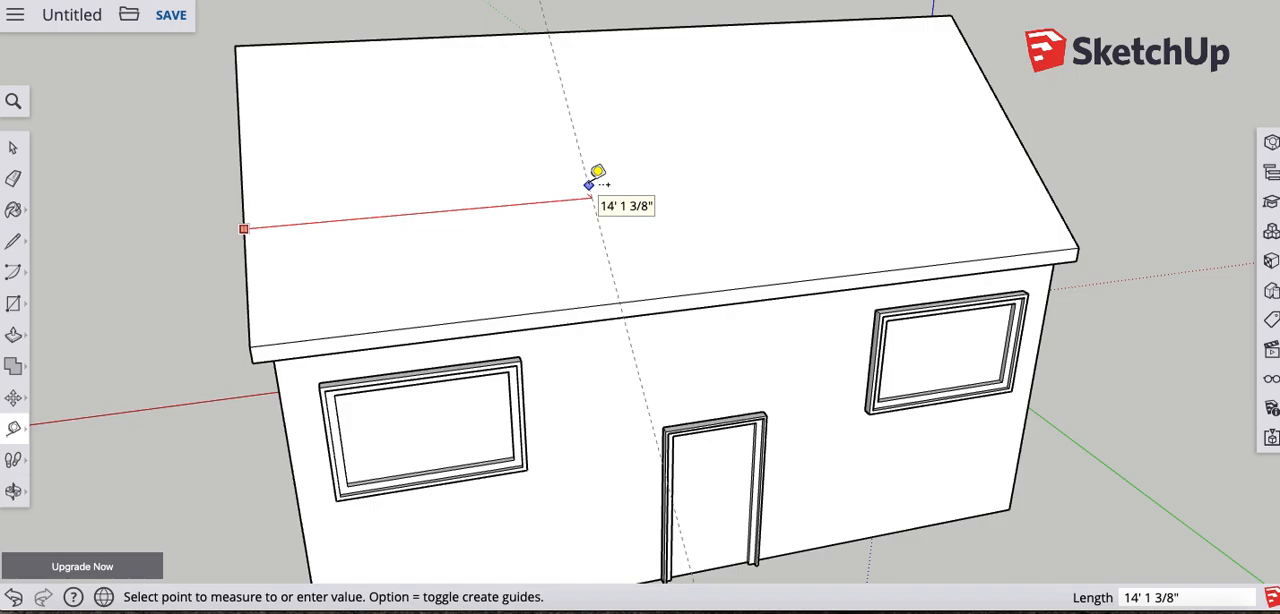
left_click(591, 184)
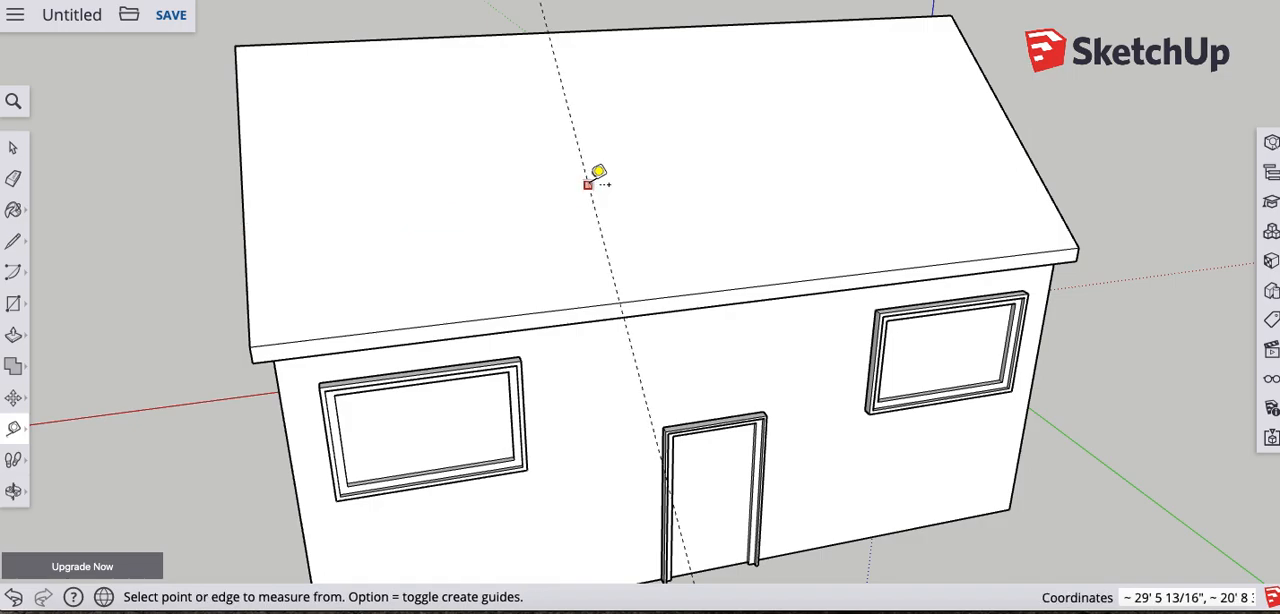
- Add two guides parallel to the ridge on the front roof slope, about 6' 2" below the ridge and about 1' 10" above the eave
left_click(580, 30)
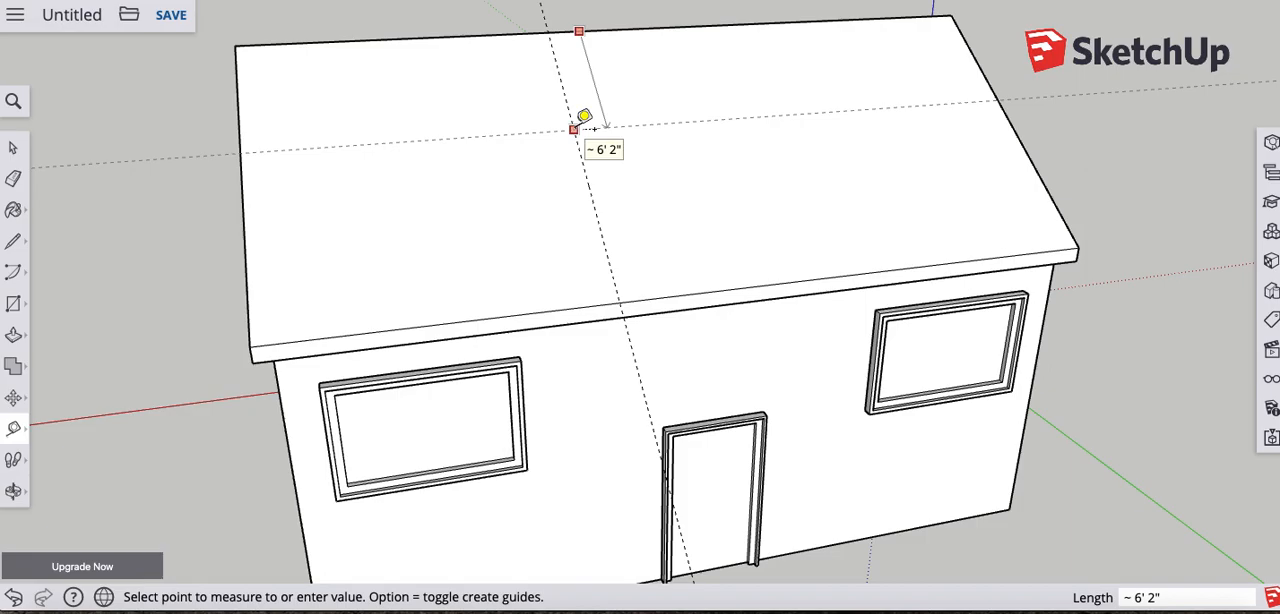
left_click(573, 129)
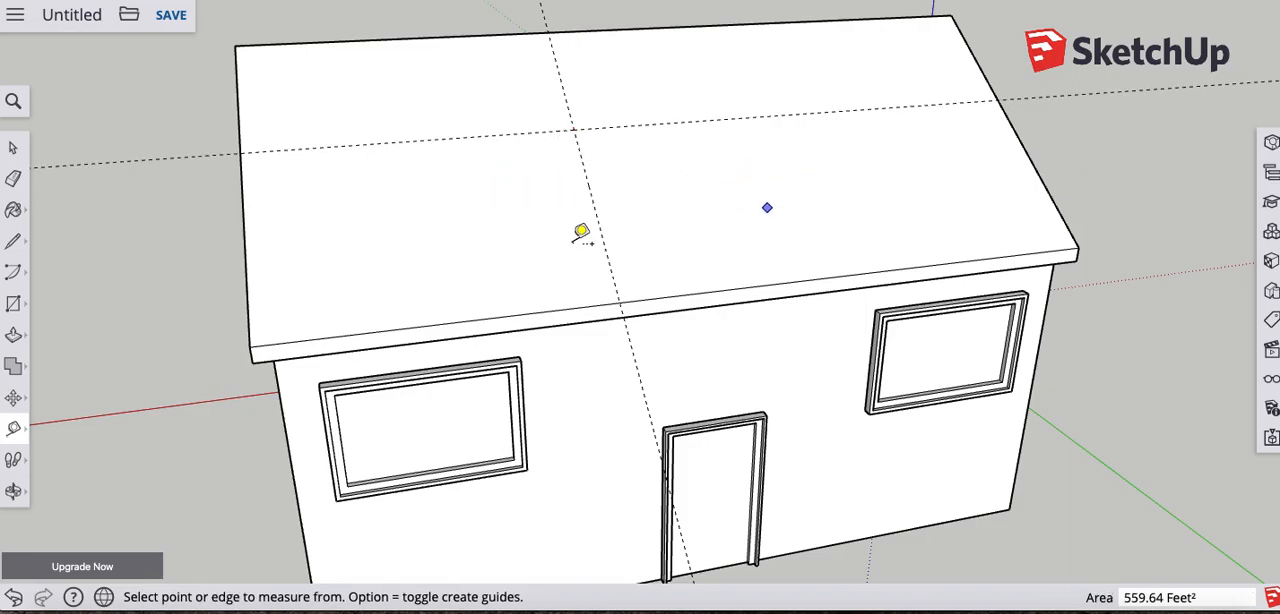
key("o")
left_click_drag(566, 297, 551, 234)
key("t")
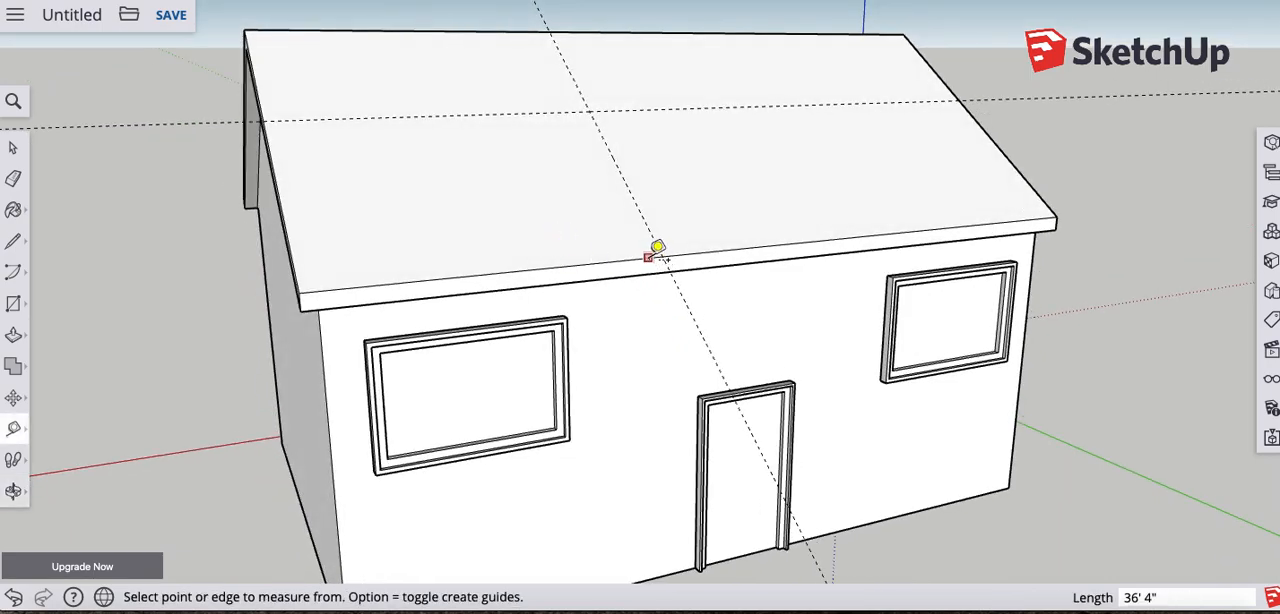
left_click(648, 257)
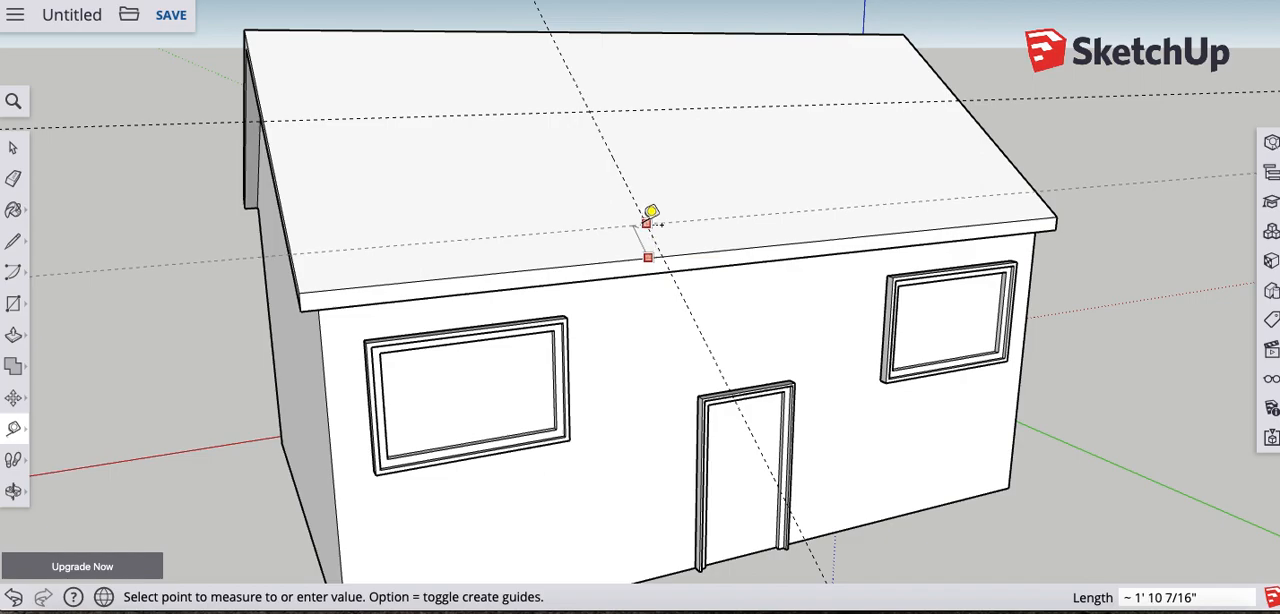
left_click(644, 222)
- Try drawing an upright triangle on the roof between the two guide intersections, with a vertical front edge and a level top edge
middle_click_drag(523, 271, 620, 272)
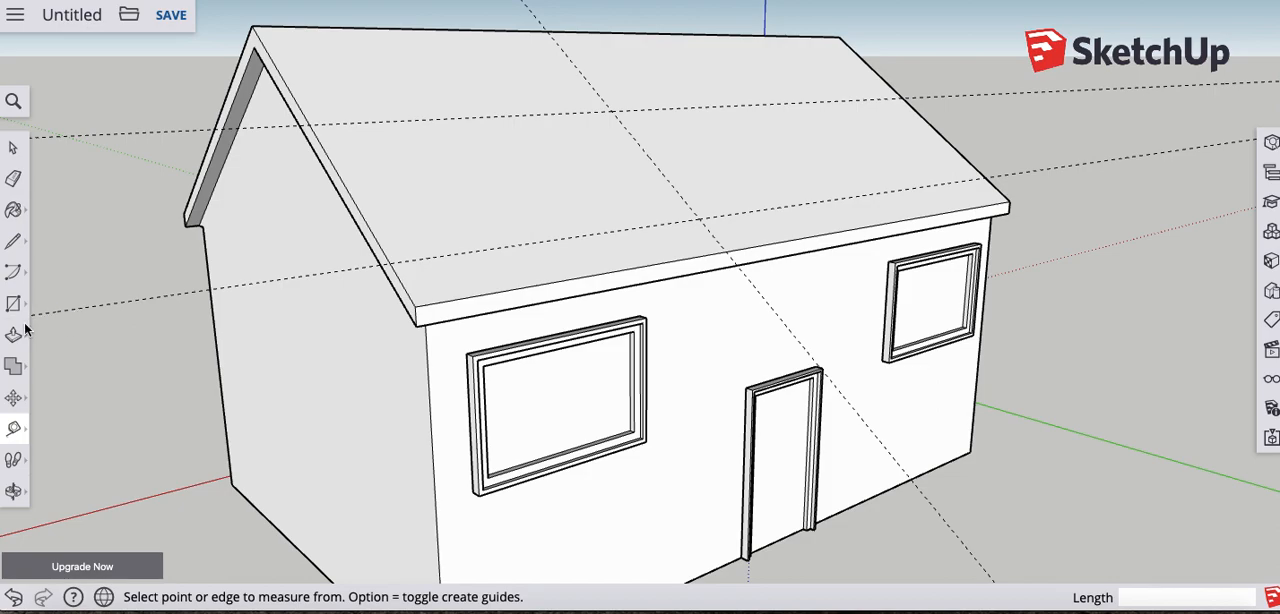
left_click(14, 247)
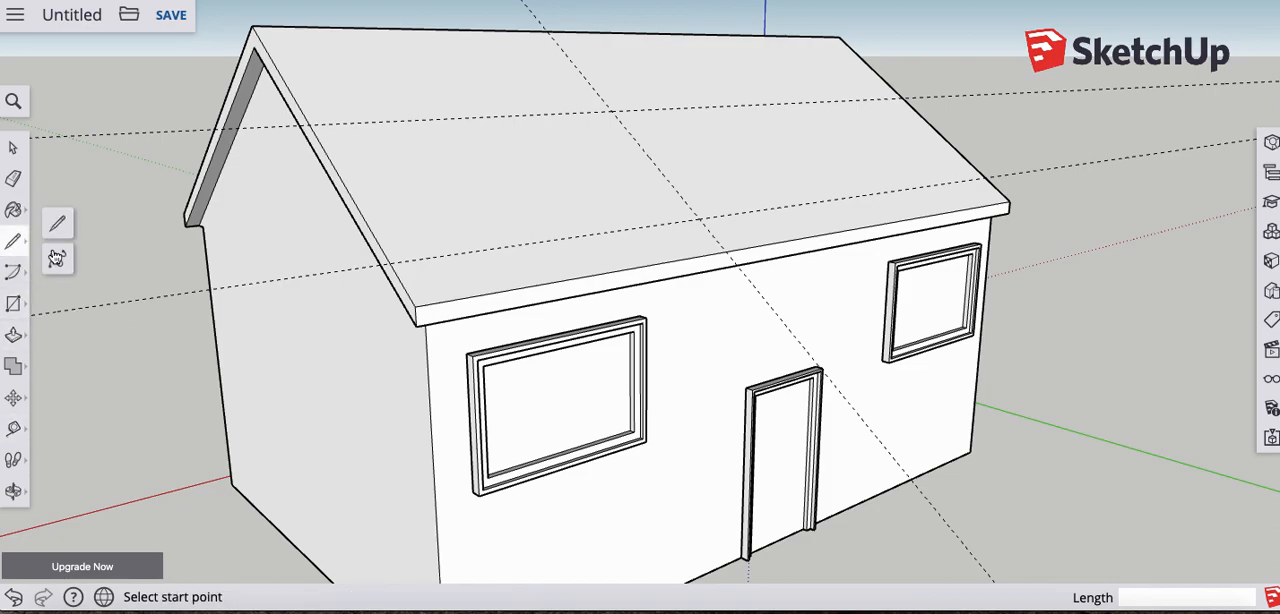
left_click(613, 109)
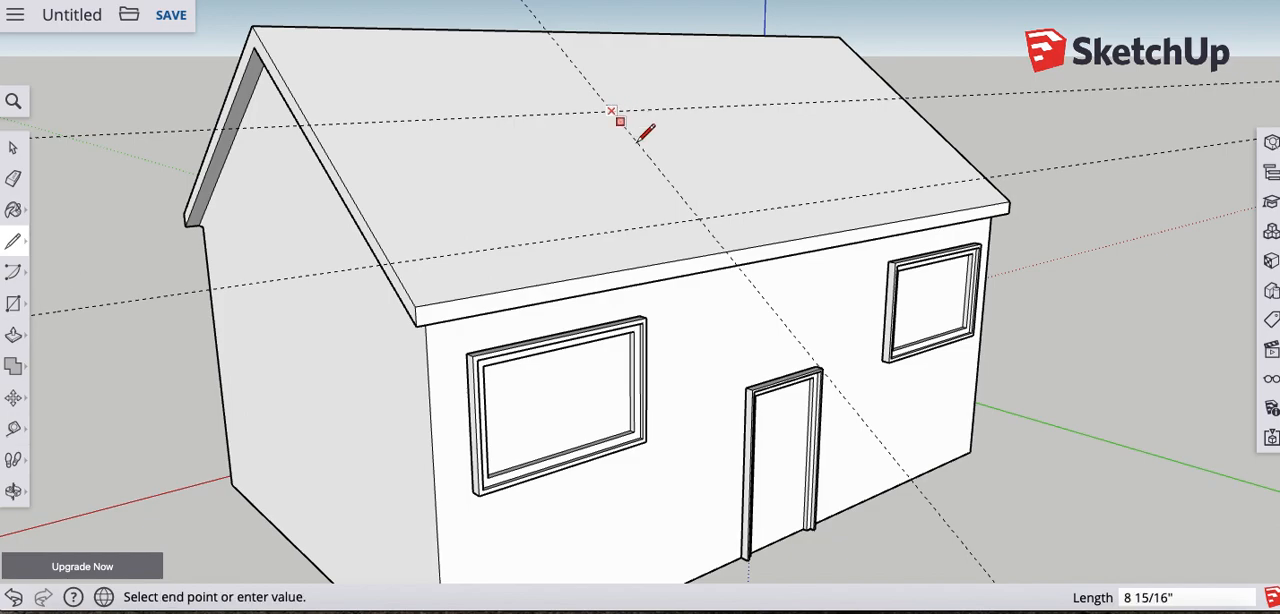
left_click(699, 218)
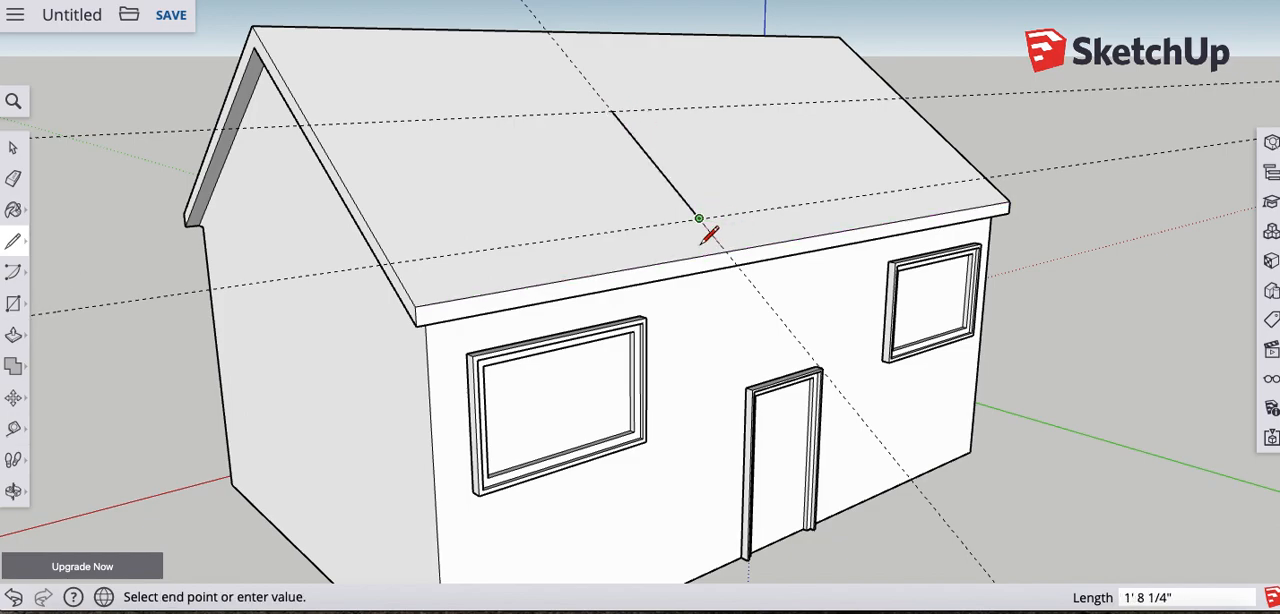
mouse_move(600, 229)
middle_mouse_down()
mouse_move(729, 237)
mouse_move(737, 209)
mouse_move(820, 240)
middle_mouse_up()
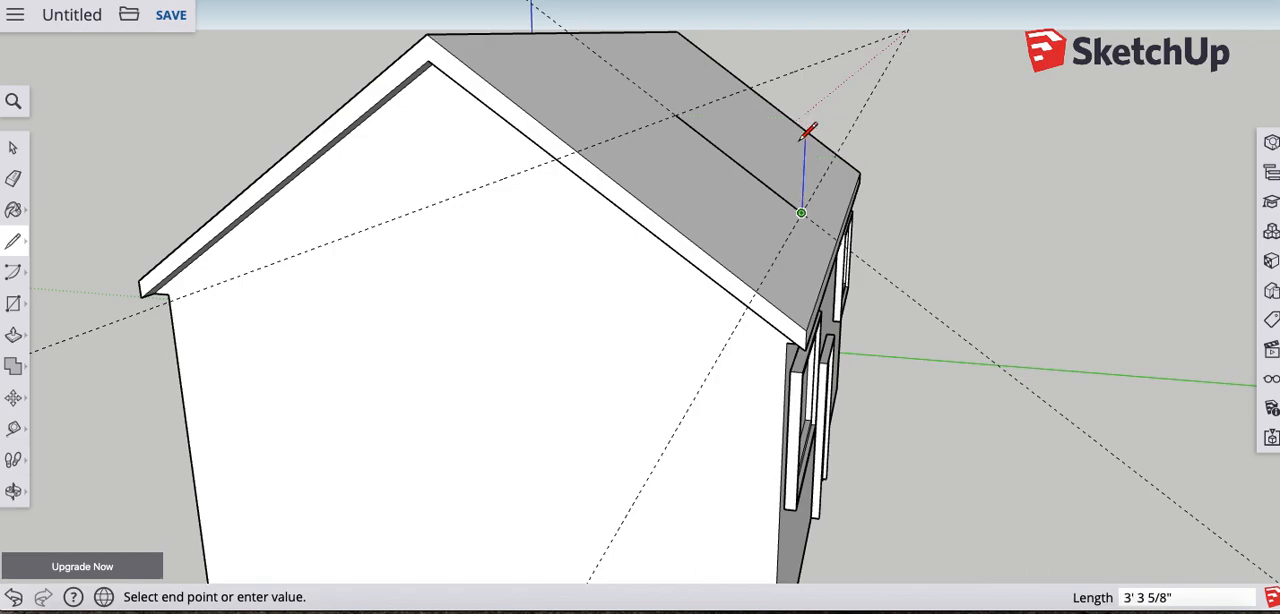
mouse_move(820, 123)
middle_mouse_down()
mouse_move(772, 155)
mouse_move(514, 171)
mouse_move(680, 194)
mouse_move(297, 160)
mouse_move(437, 134)
middle_mouse_up()
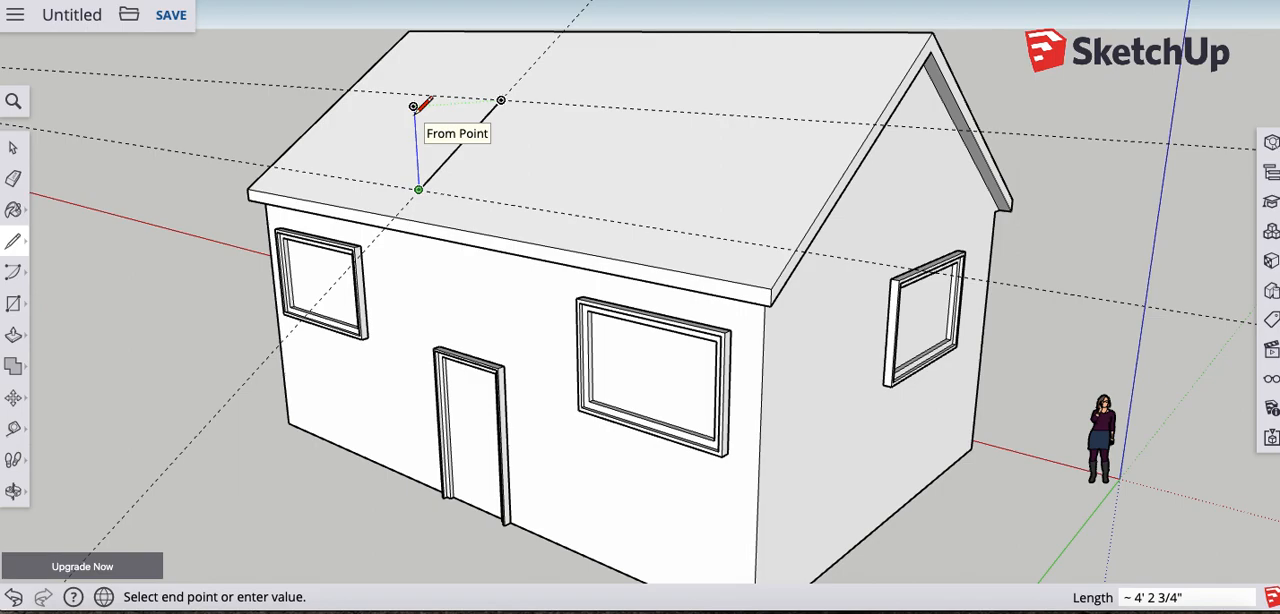
left_click(413, 106)
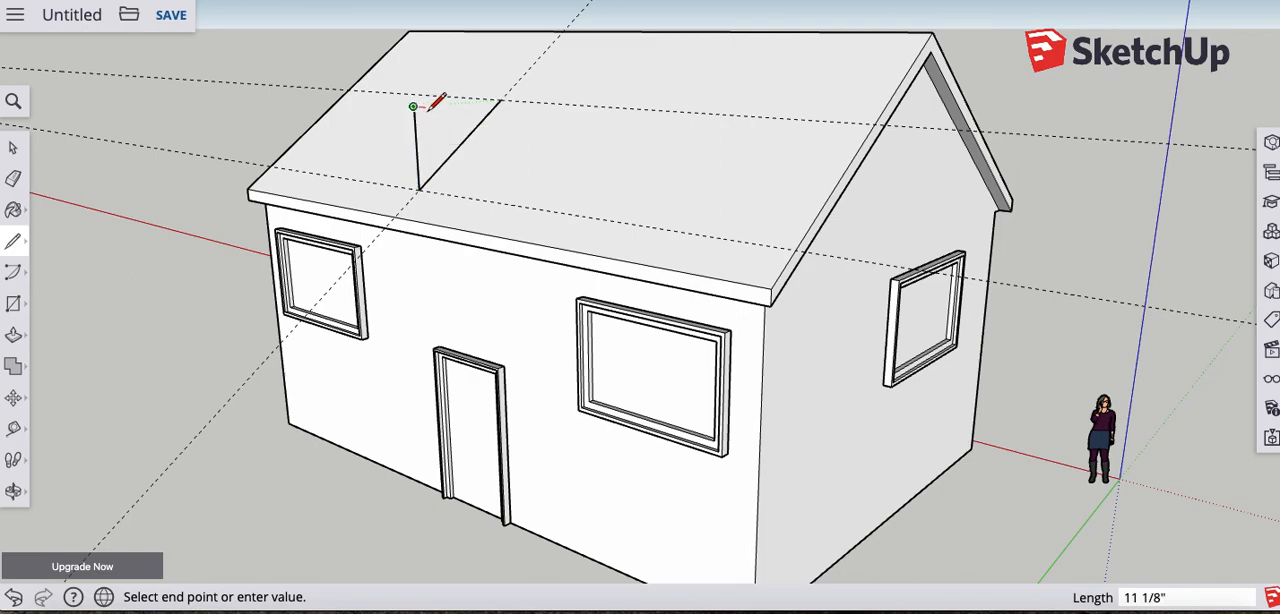
left_click(500, 100)
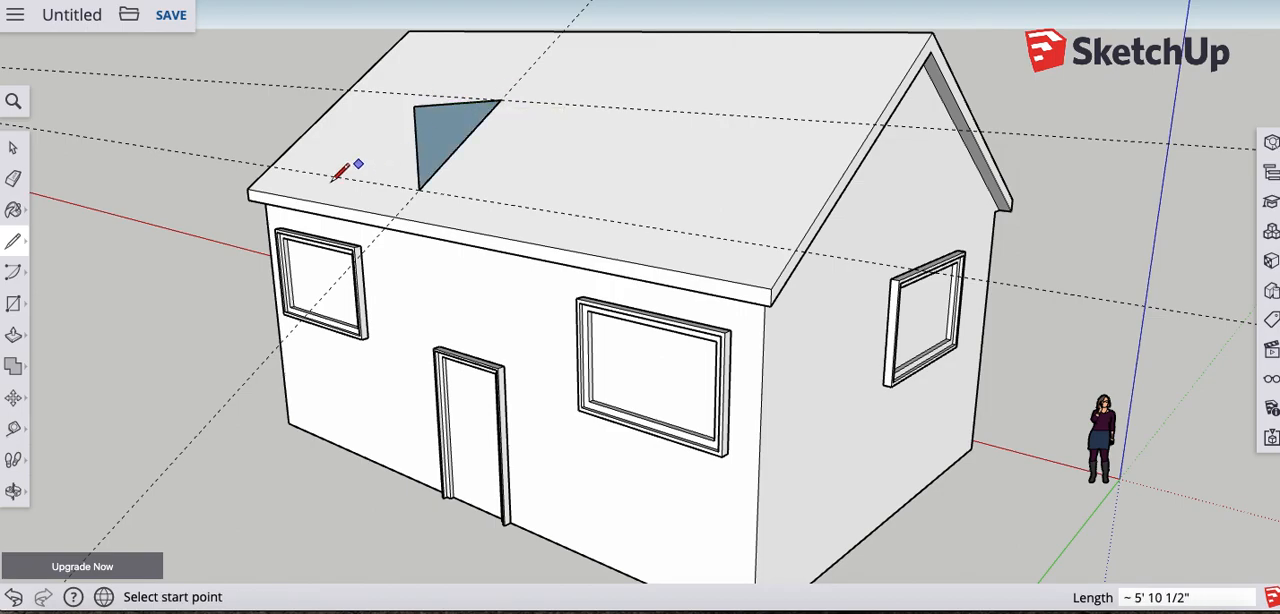
- Undo all the edges of the upright triangle on the roof
key("super+z")
key("super+z")
key("super+z")
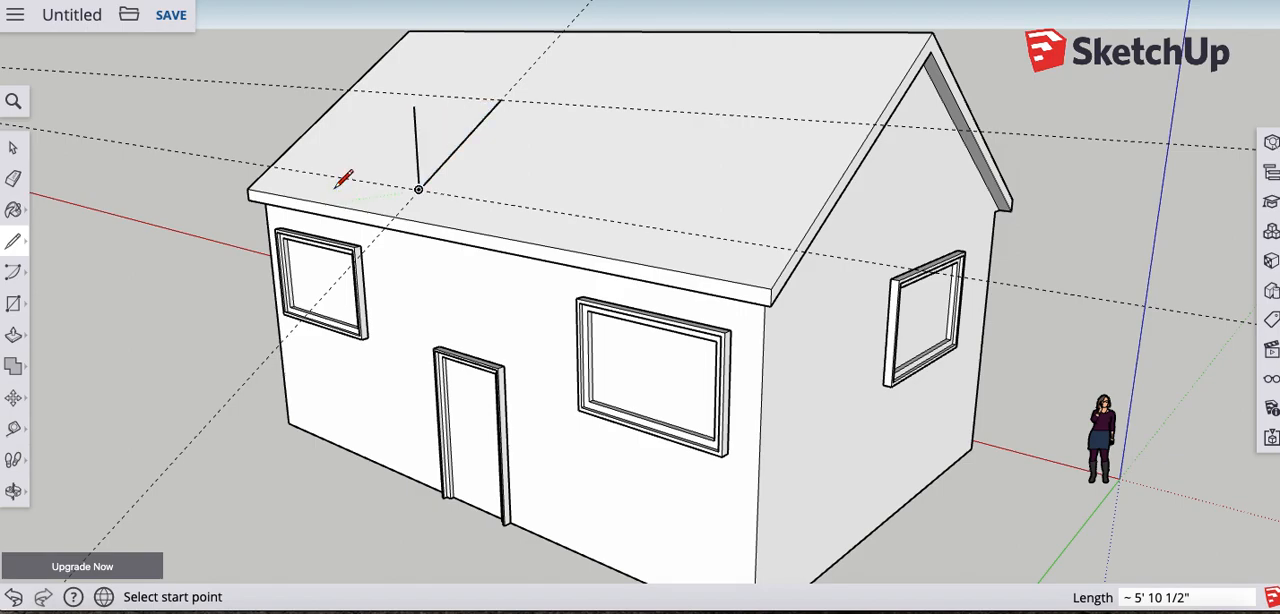
- Draw an upright triangle between the two guide intersections on the roof, with a vertical edge about 4' 3" high and a level top edge
mouse_move(374, 193)
middle_mouse_down()
mouse_move(575, 232)
mouse_move(760, 182)
middle_mouse_up()
left_click(644, 143)
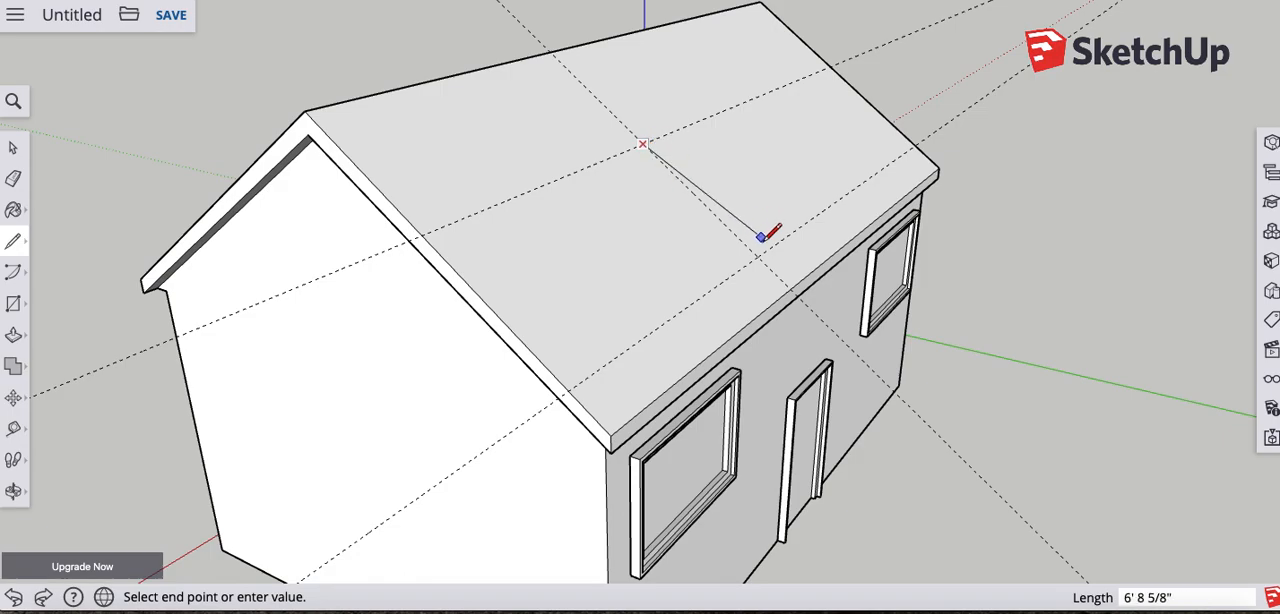
left_click(757, 256)
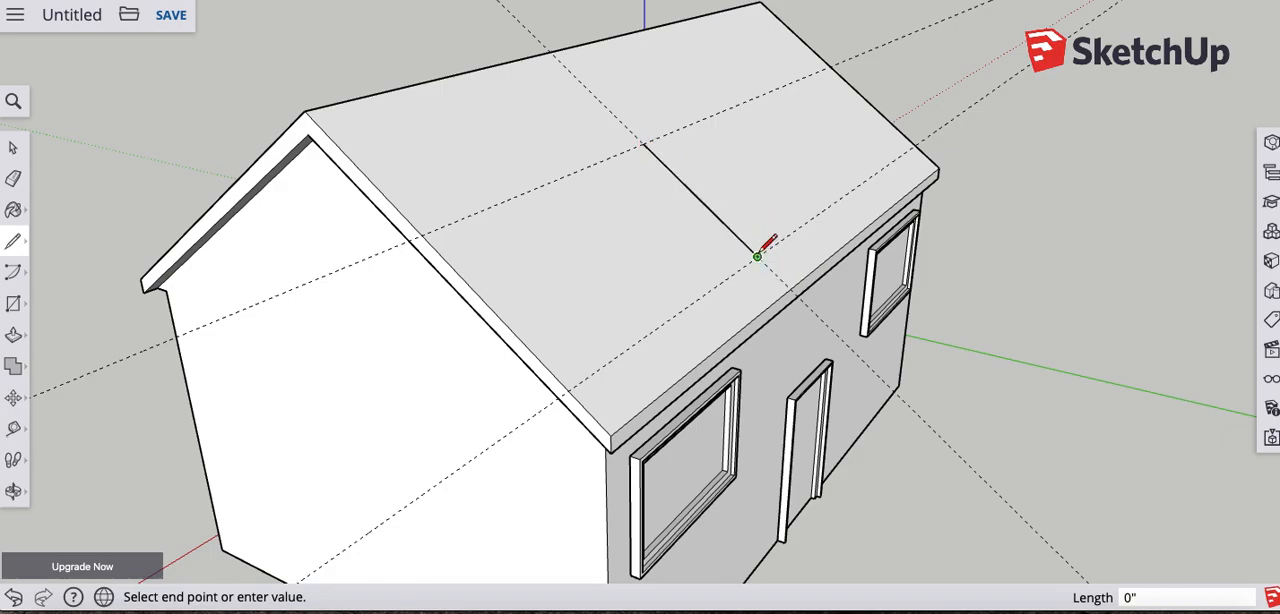
left_click(762, 162)
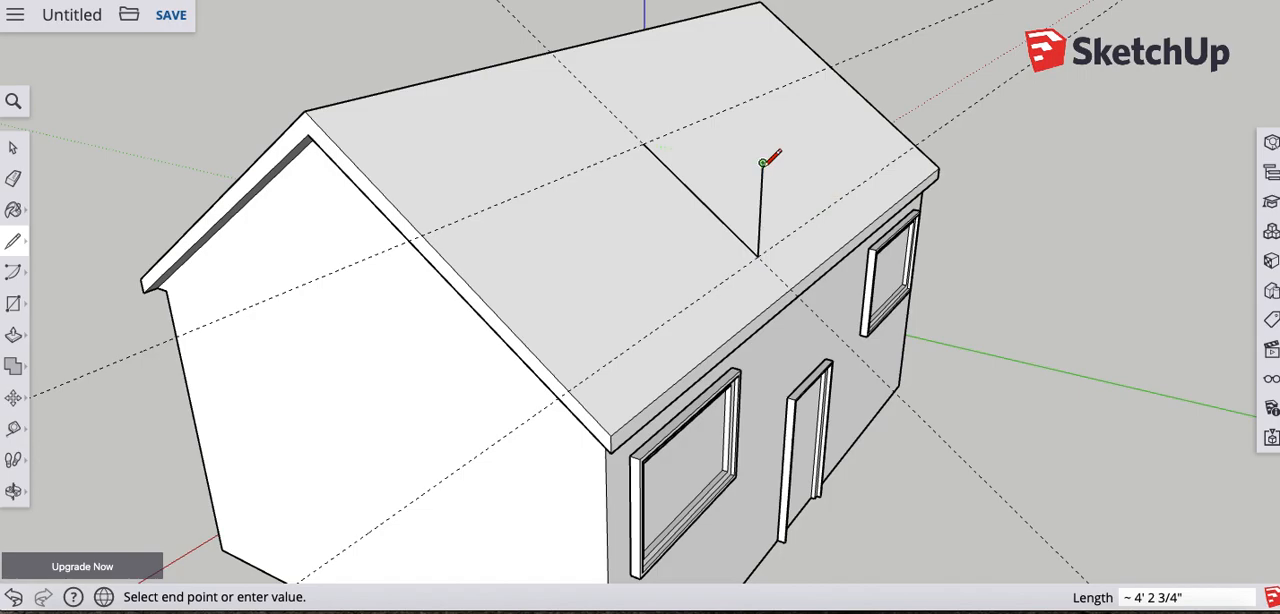
left_click(642, 144)
- Push/Pull the upright triangle 6' along the roof to form the dormer block
mouse_move(808, 202)
middle_mouse_down()
mouse_move(494, 200)
mouse_move(629, 195)
mouse_move(457, 180)
mouse_move(530, 130)
middle_mouse_up()
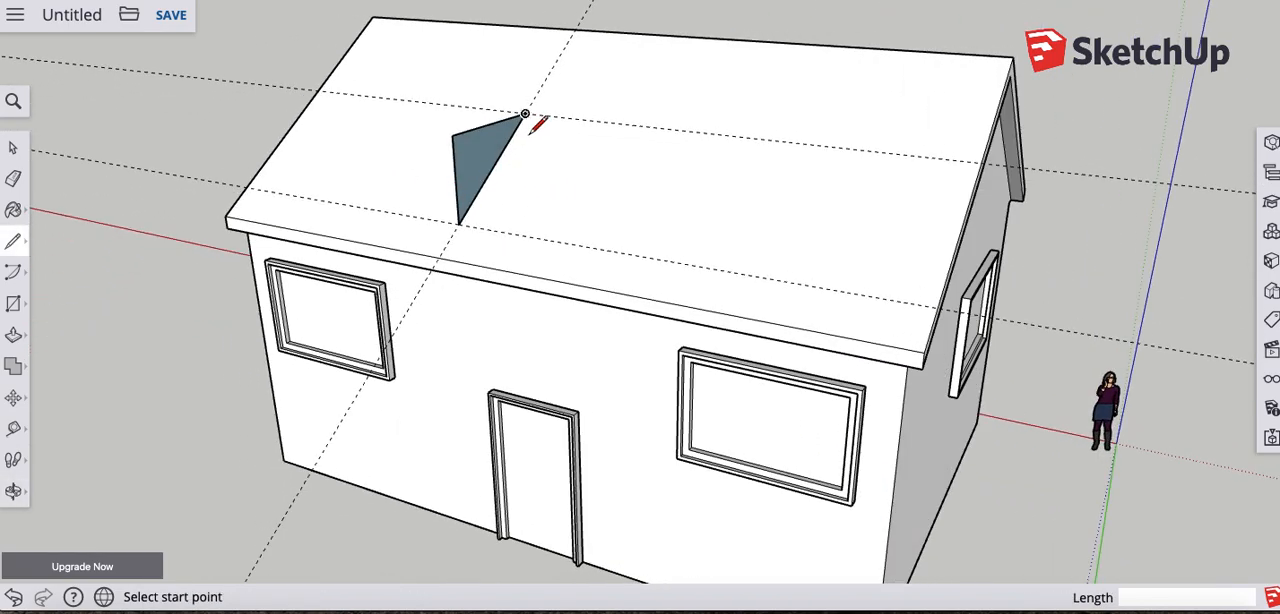
left_click(13, 335)
left_click_drag(481, 168, 569, 175)
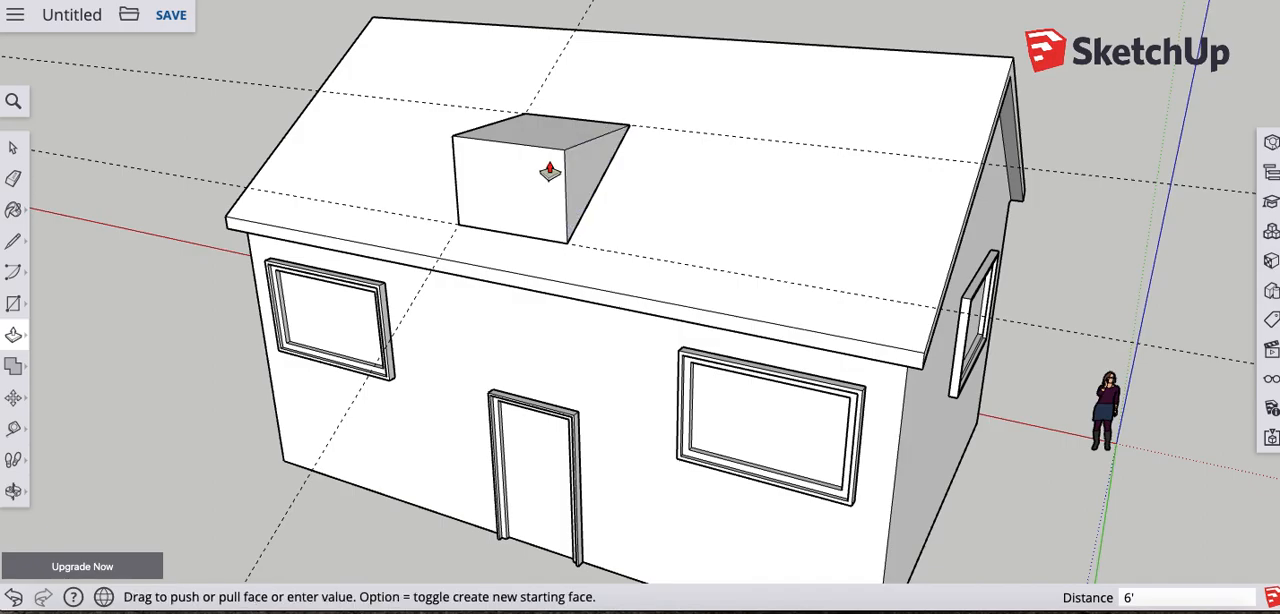
- Draw a line on the dormer block's top face from the midpoint of its back edge to the midpoint of its front edge
middle_click_drag(573, 224, 803, 131)
middle_click_drag(597, 209, 551, 337)
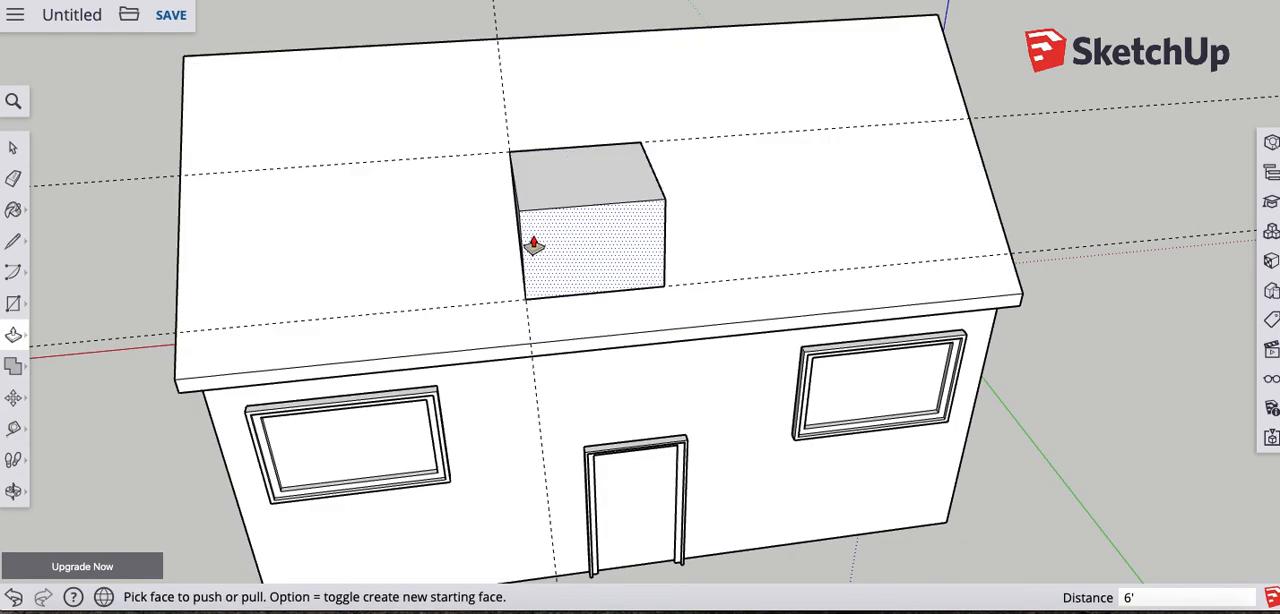
left_click(13, 241)
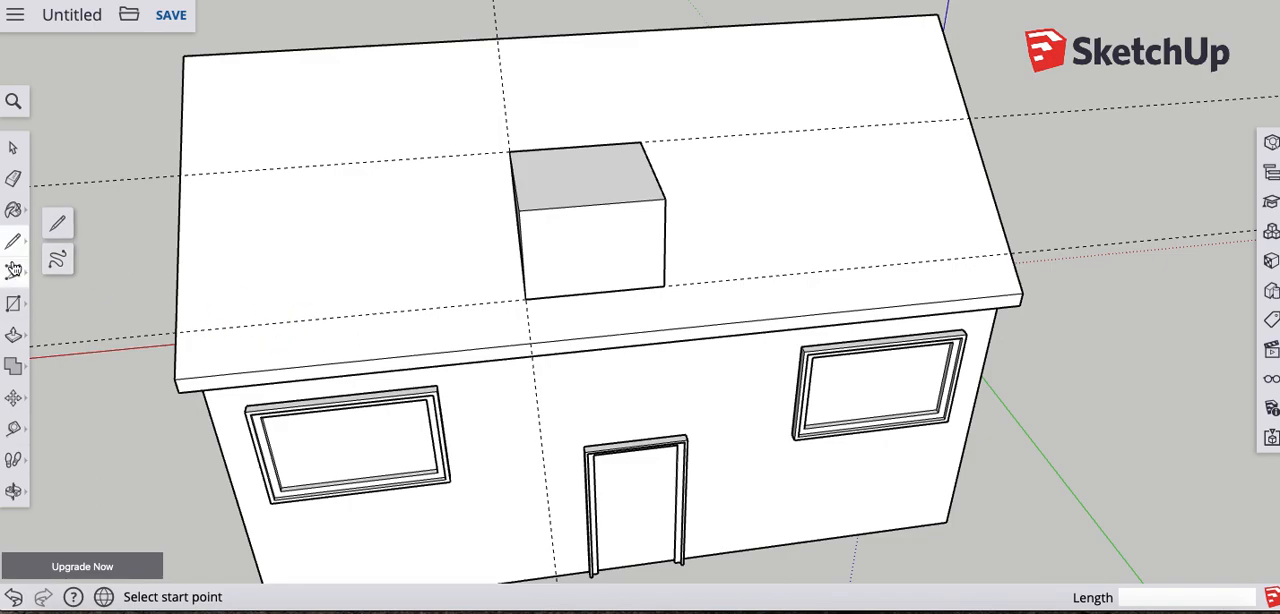
left_click(576, 147)
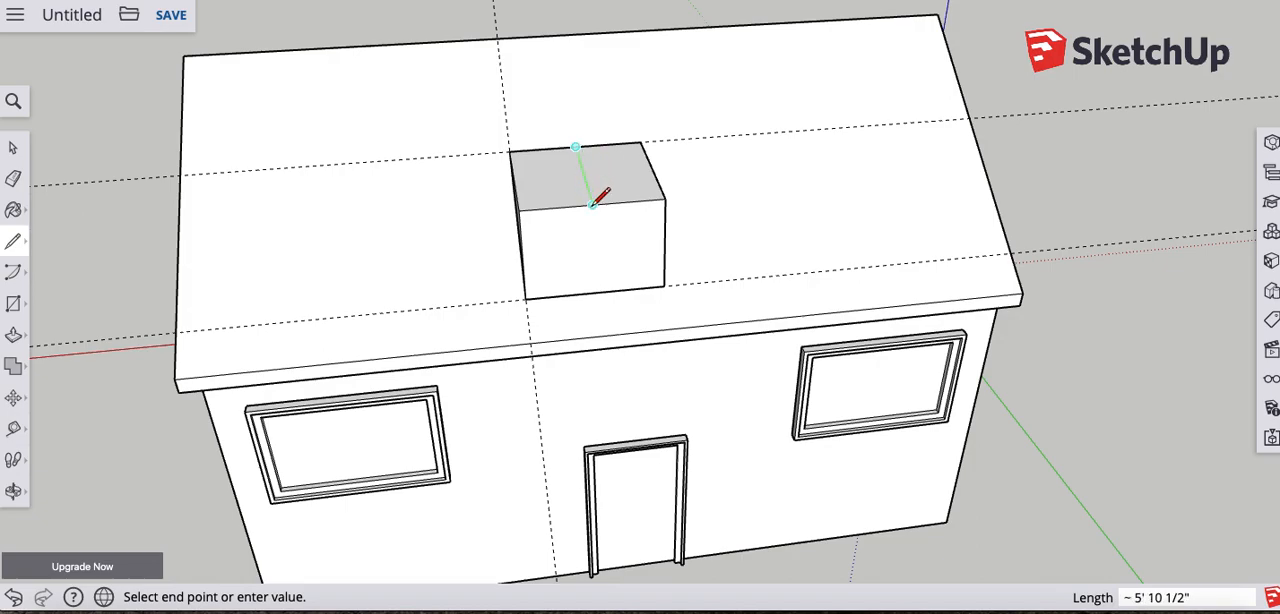
left_click(592, 204)
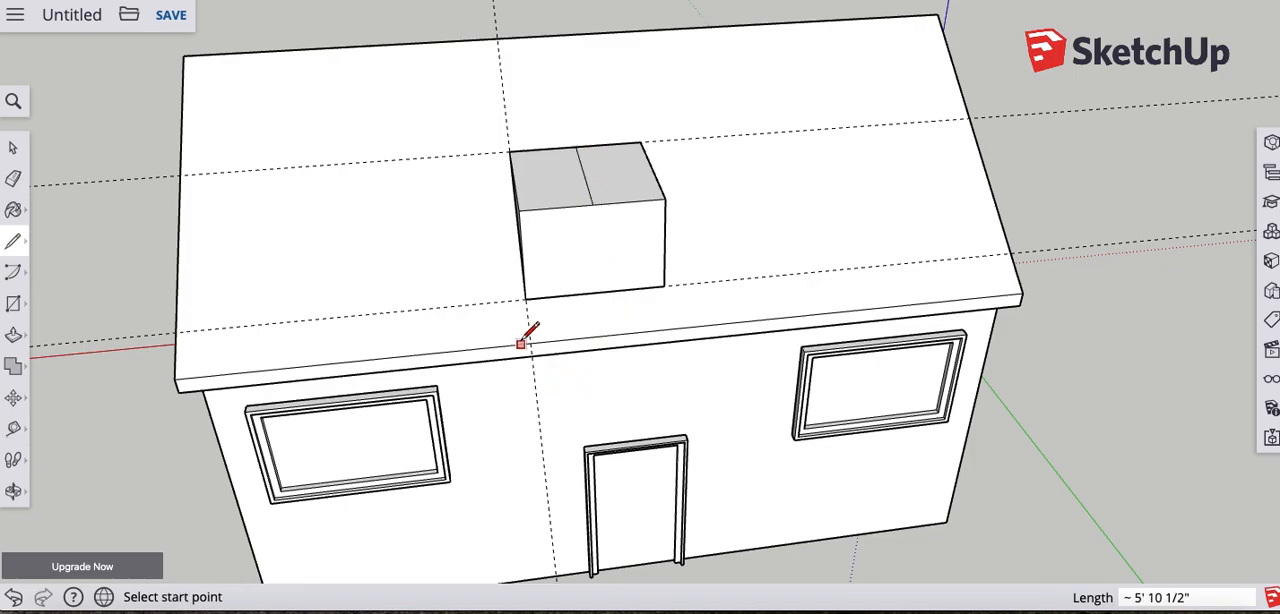
- Move the centre line on the dormer's top face up about 3' 1" along the blue axis to form a gabled dormer roof
middle_click_drag(408, 302, 586, 309)
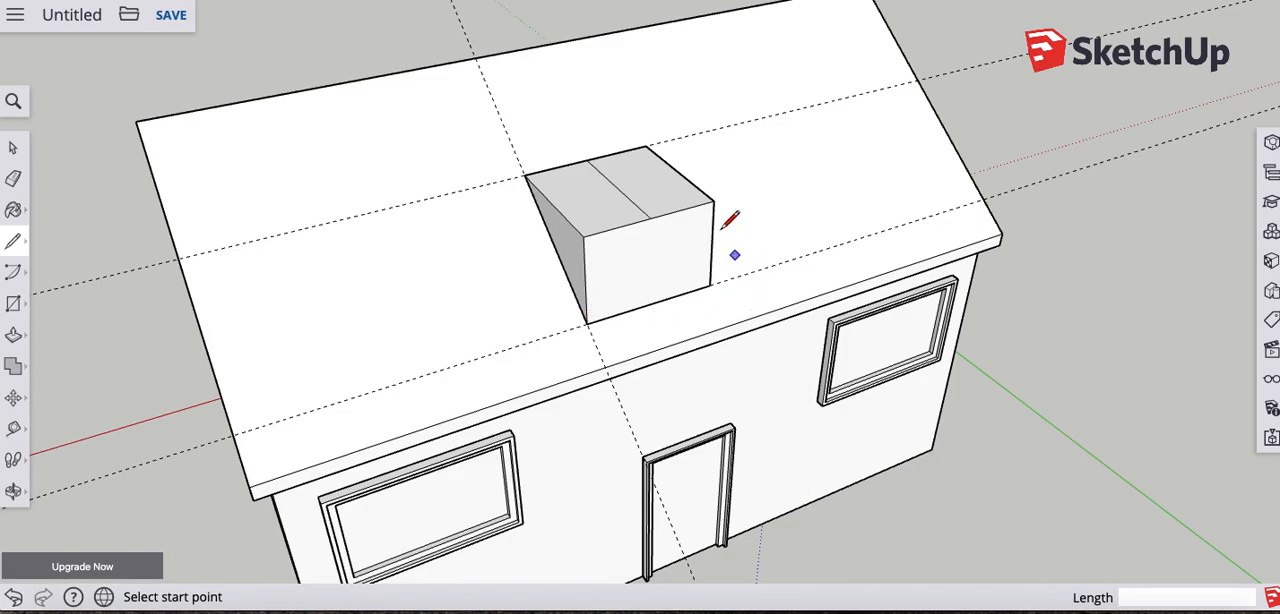
middle_click_drag(726, 226, 702, 236)
scroll(702, 236, "up", 4)
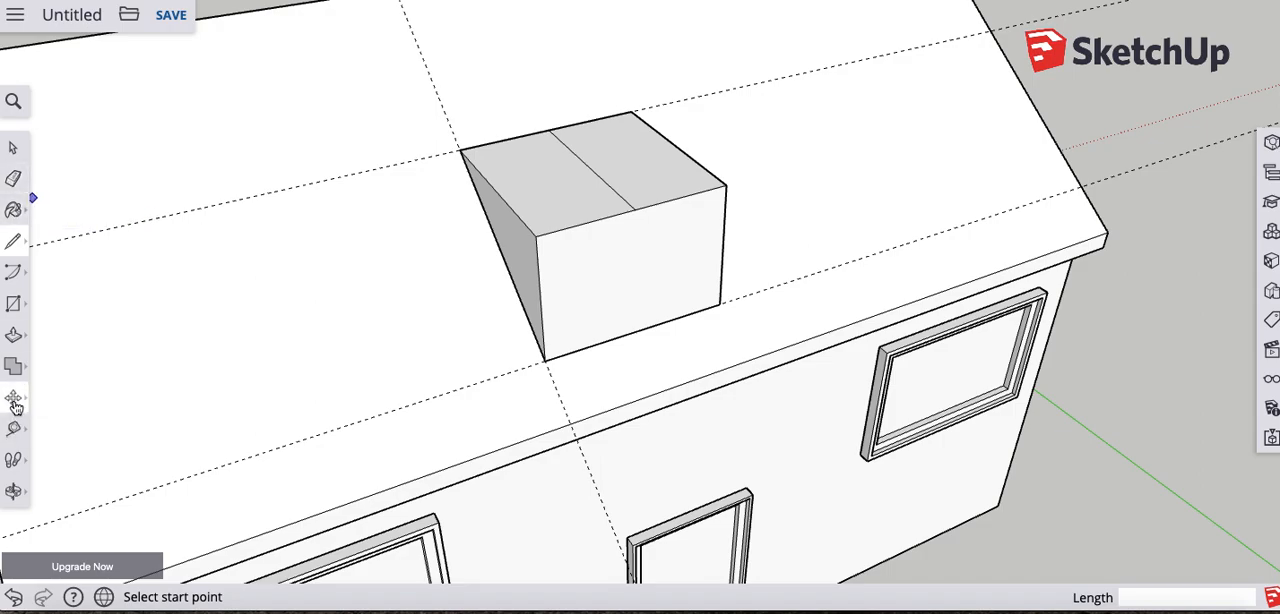
left_click(14, 400)
left_click(14, 149)
left_click(603, 181)
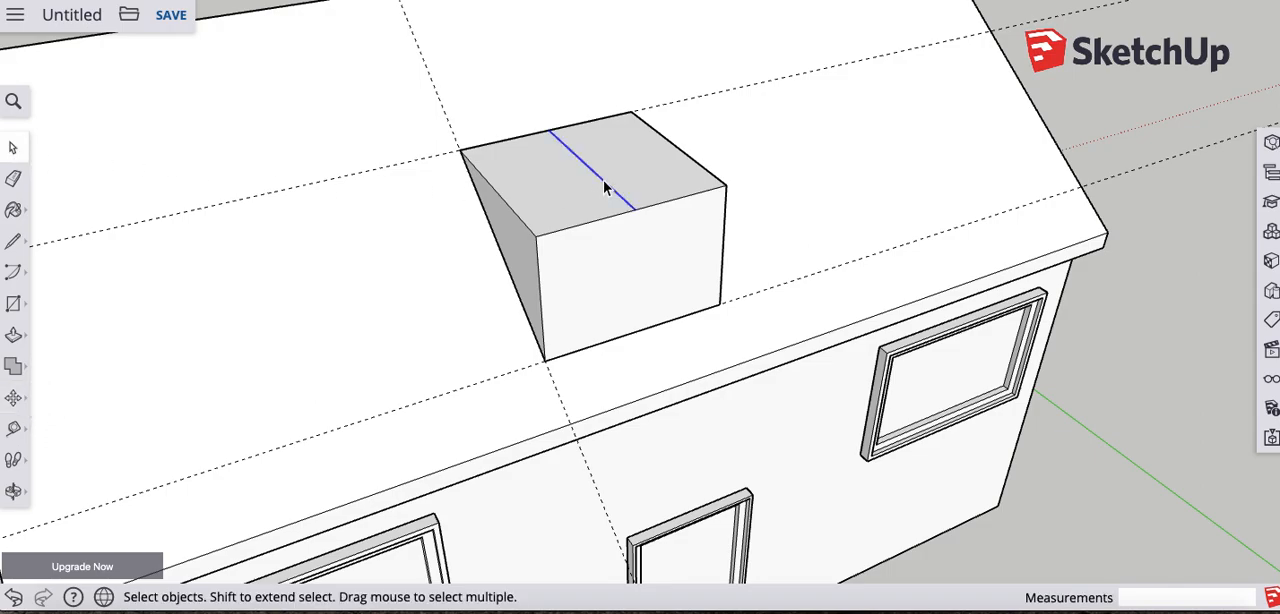
left_click(14, 398)
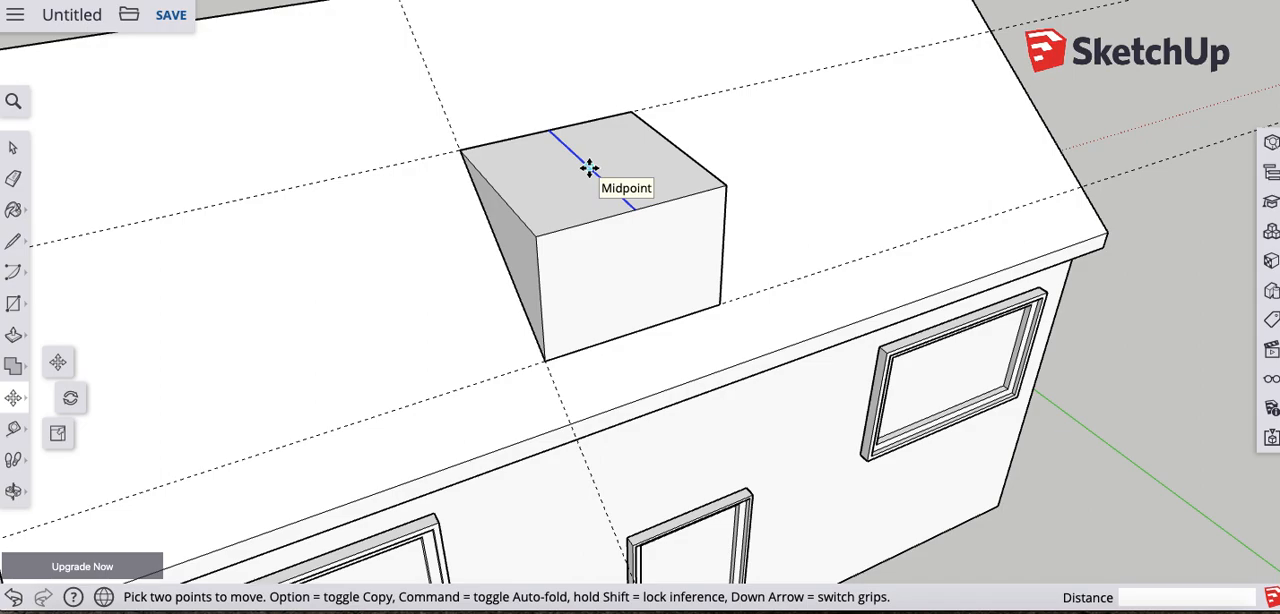
left_click(589, 167)
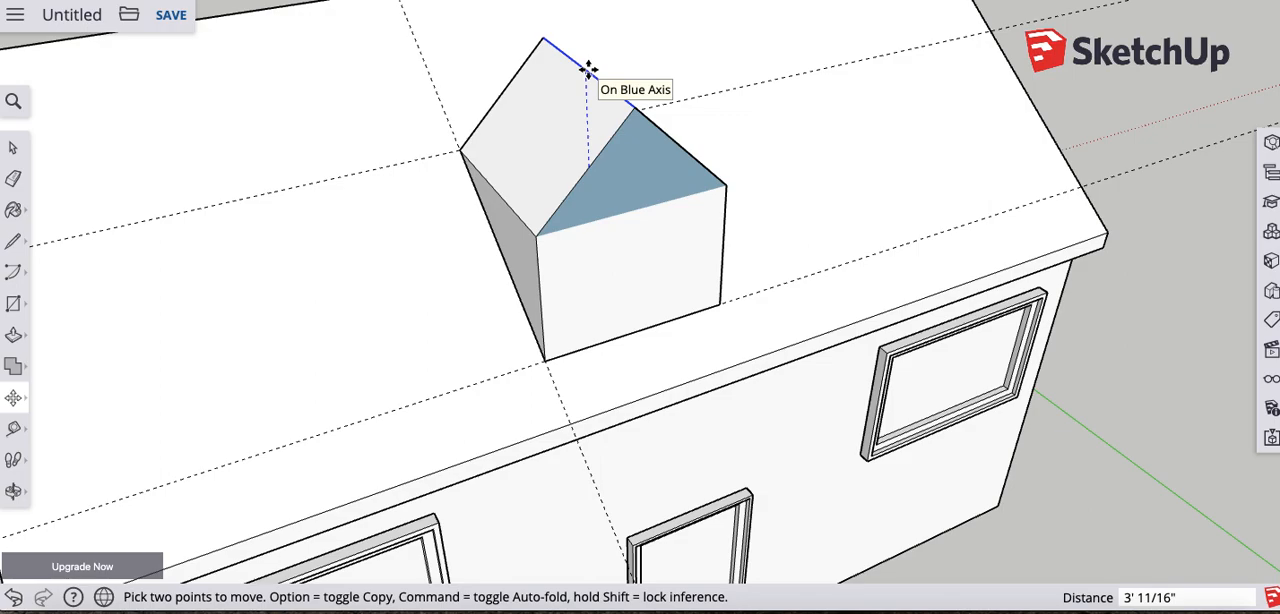
left_click(588, 68)
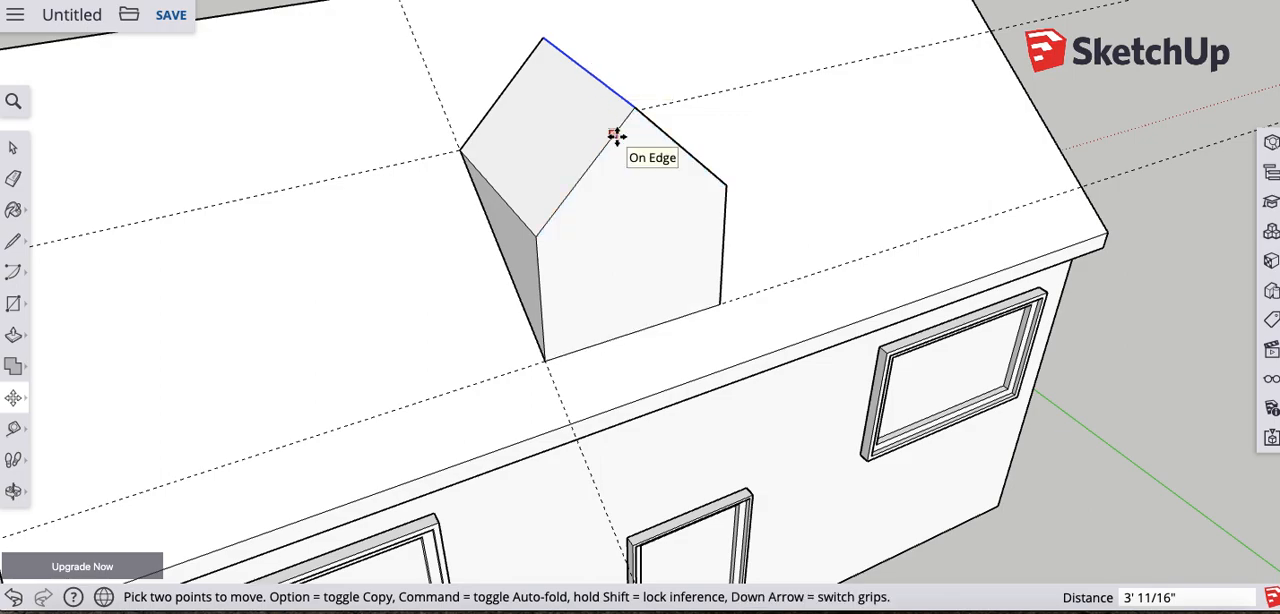
scroll(686, 214, "up", 1)
scroll(494, 183, "up", 3)
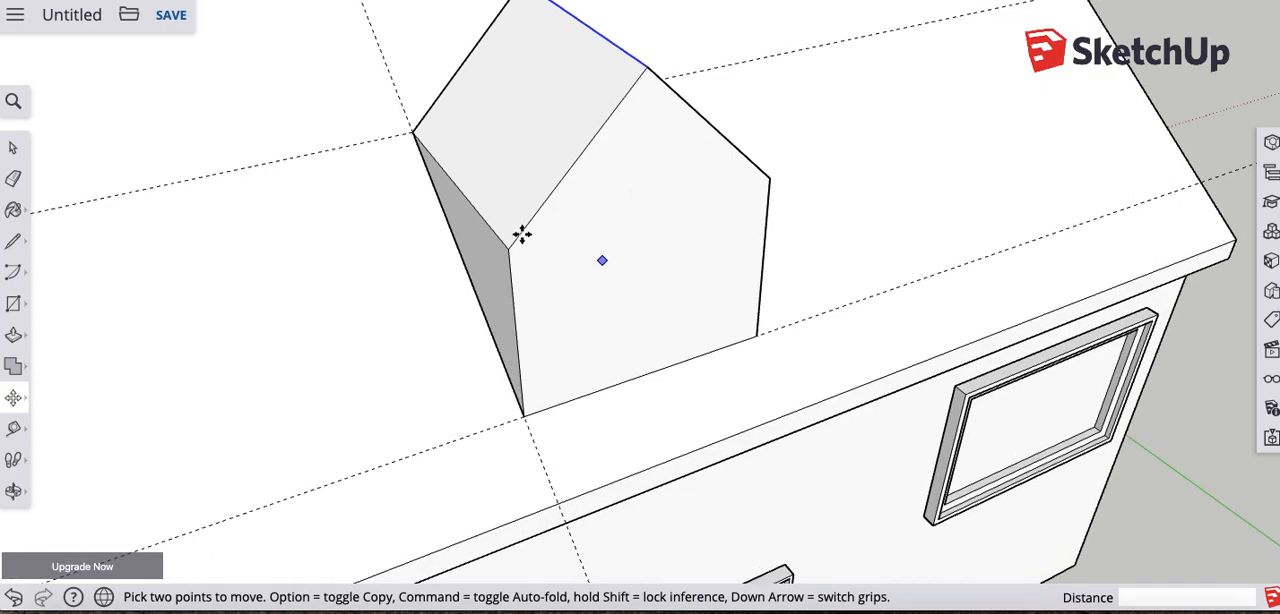
scroll(651, 326, "down", 5)
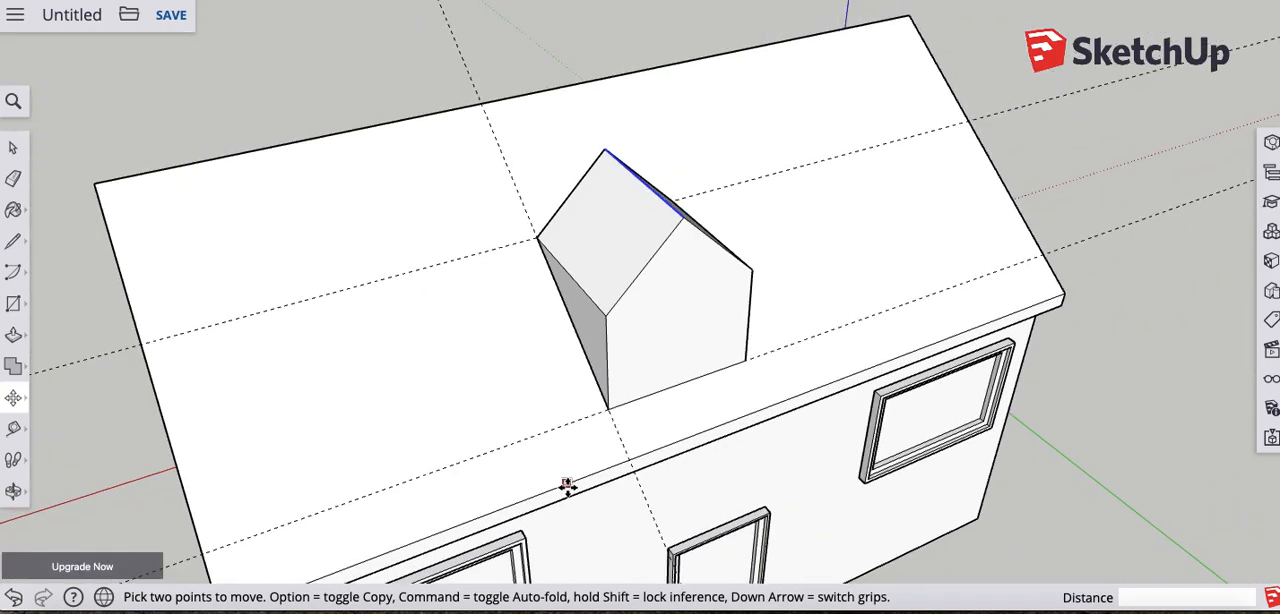
- Draw a 6' line between the dormer's two rear eave corners to close the triangle at its back
middle_click_drag(734, 317, 871, 251)
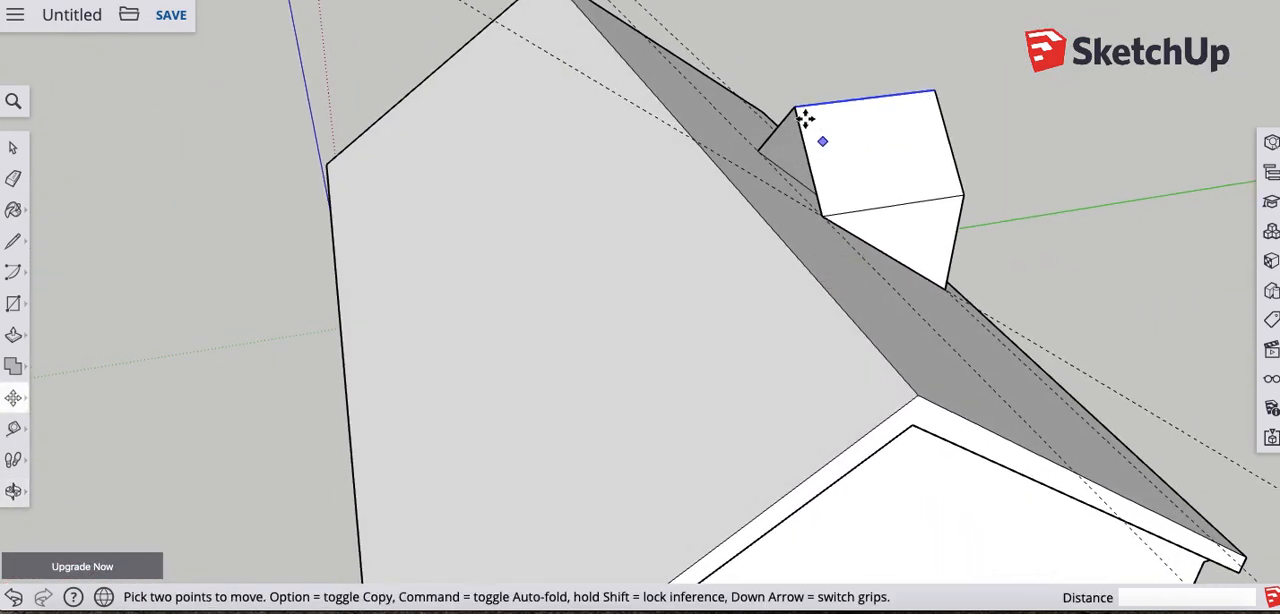
scroll(760, 207, "down", 3)
scroll(792, 180, "up", 6)
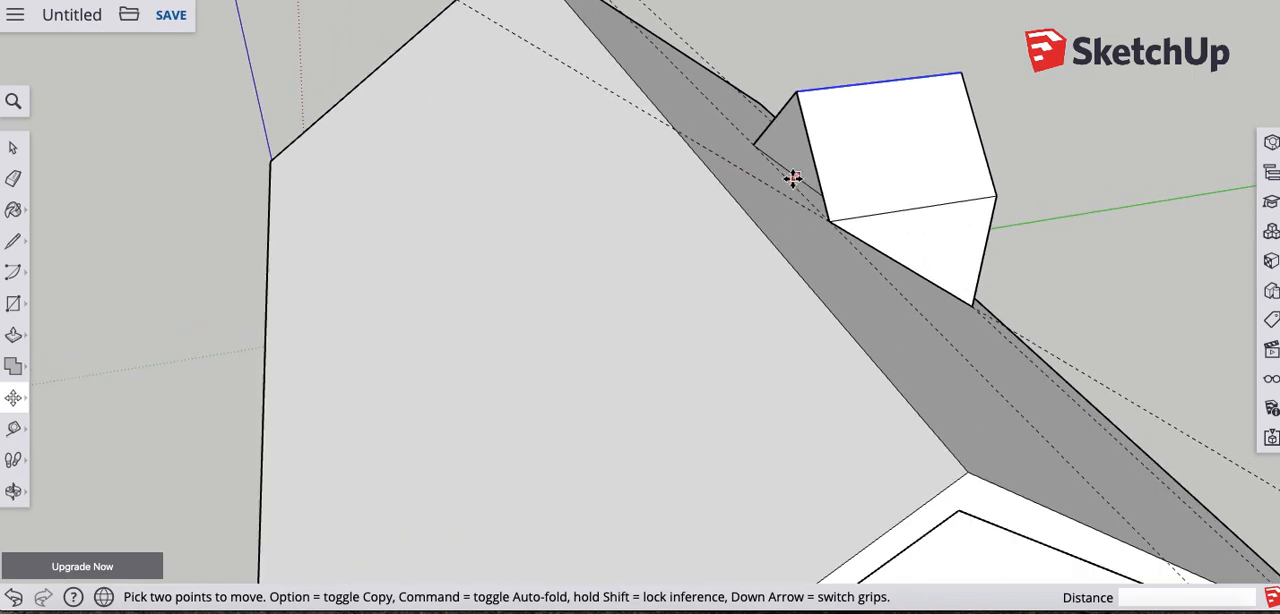
left_click(14, 244)
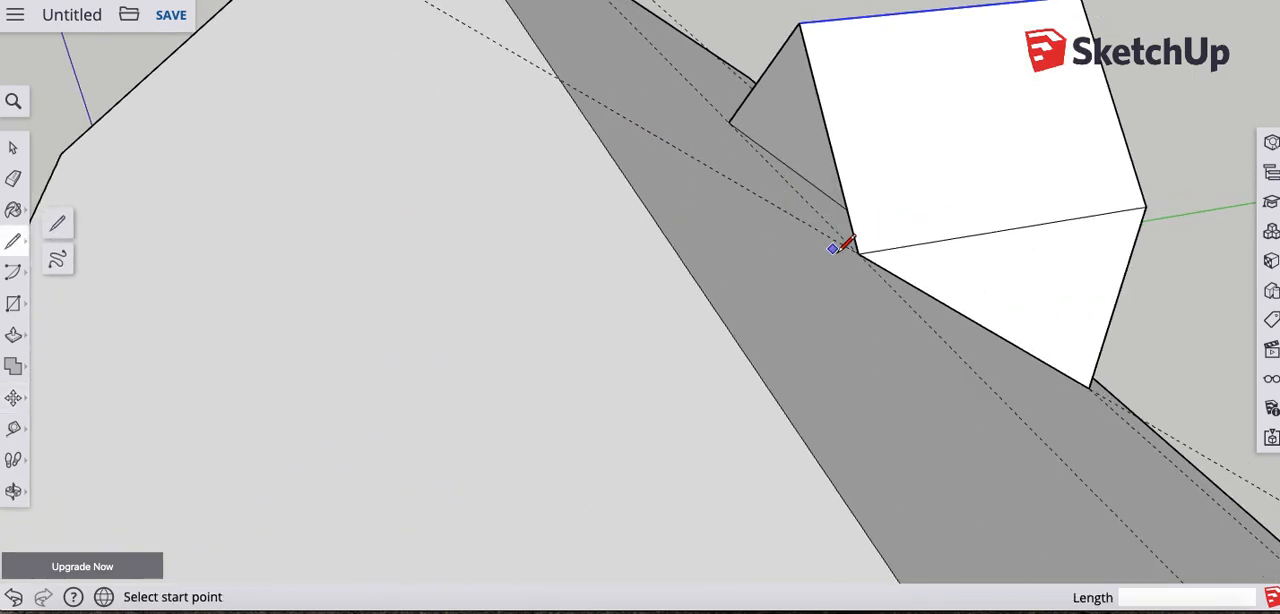
left_click(857, 254)
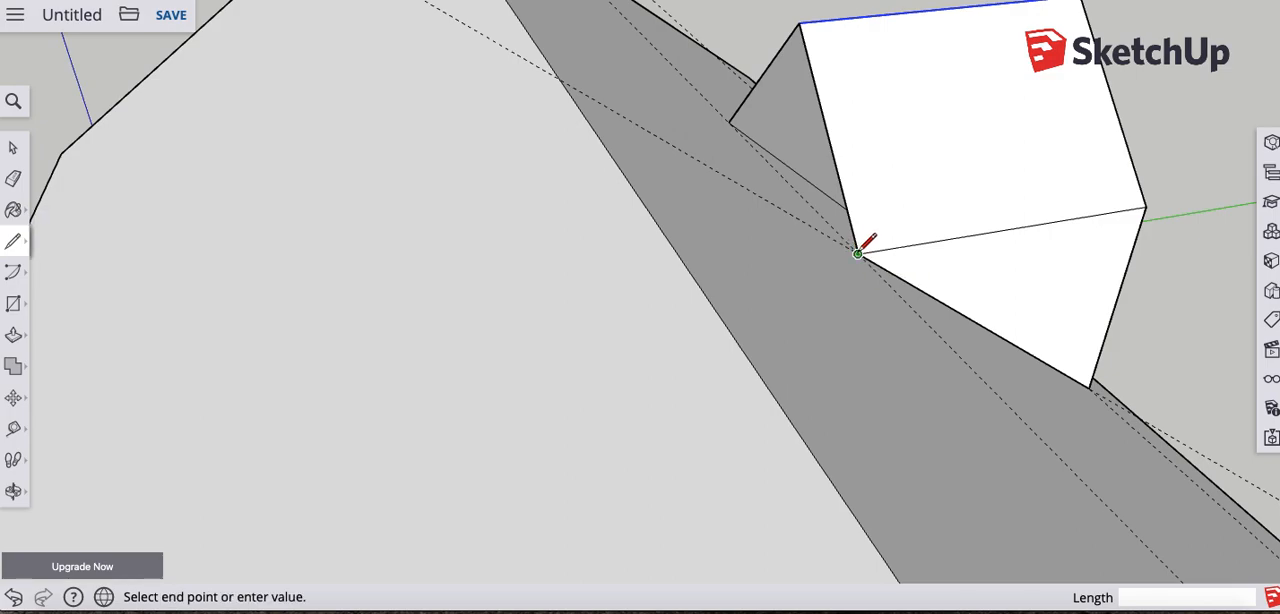
left_click(729, 122)
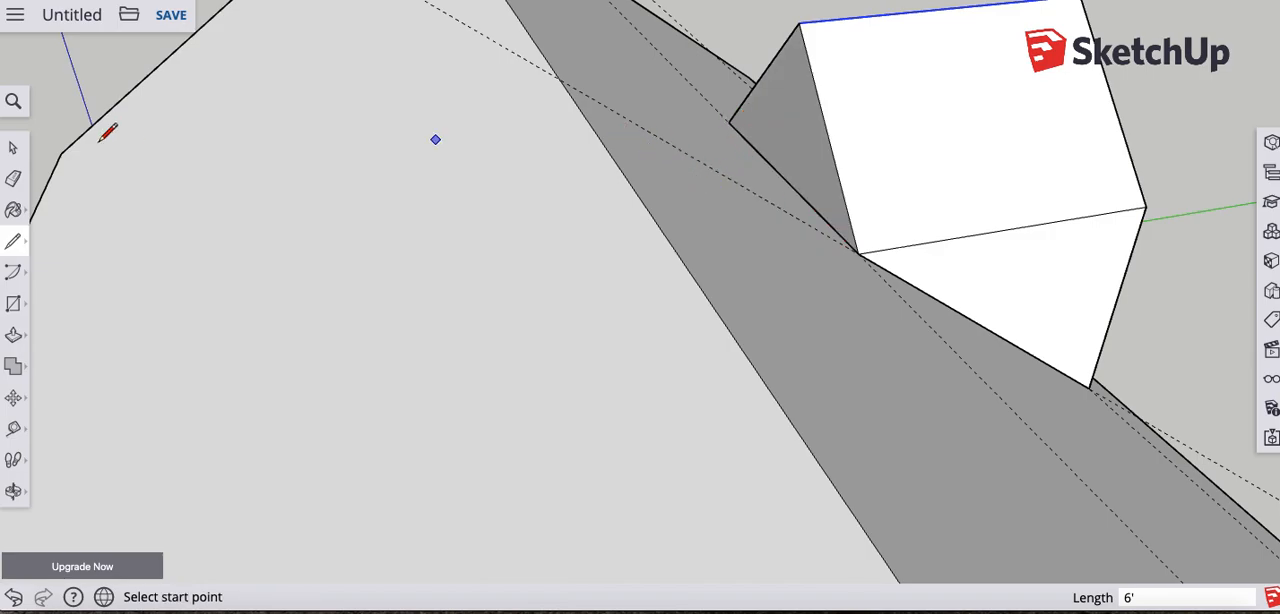
- Push/Pull the dormer's rear triangle about 4' 7 9/16" into the main roof and erase the leftover seams on both dormer roof slopes
left_click(13, 335)
left_click_drag(797, 104, 550, 128)
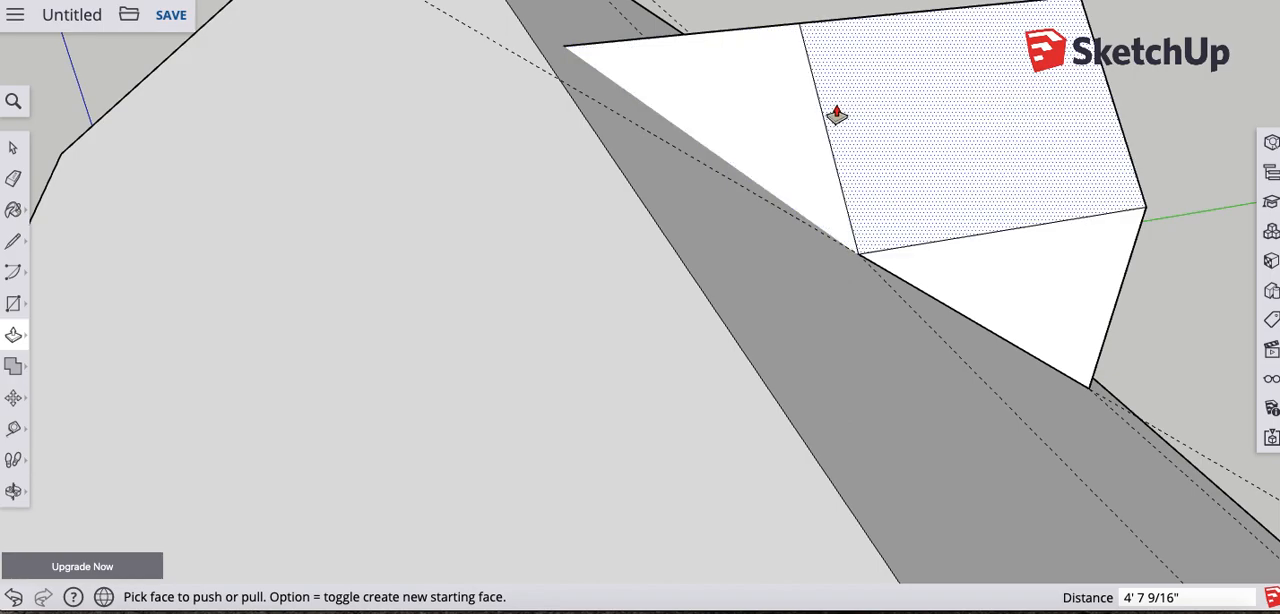
key("e")
mouse_move(874, 126)
middle_mouse_down()
mouse_move(814, 237)
mouse_move(491, 309)
mouse_move(268, 291)
middle_mouse_up()
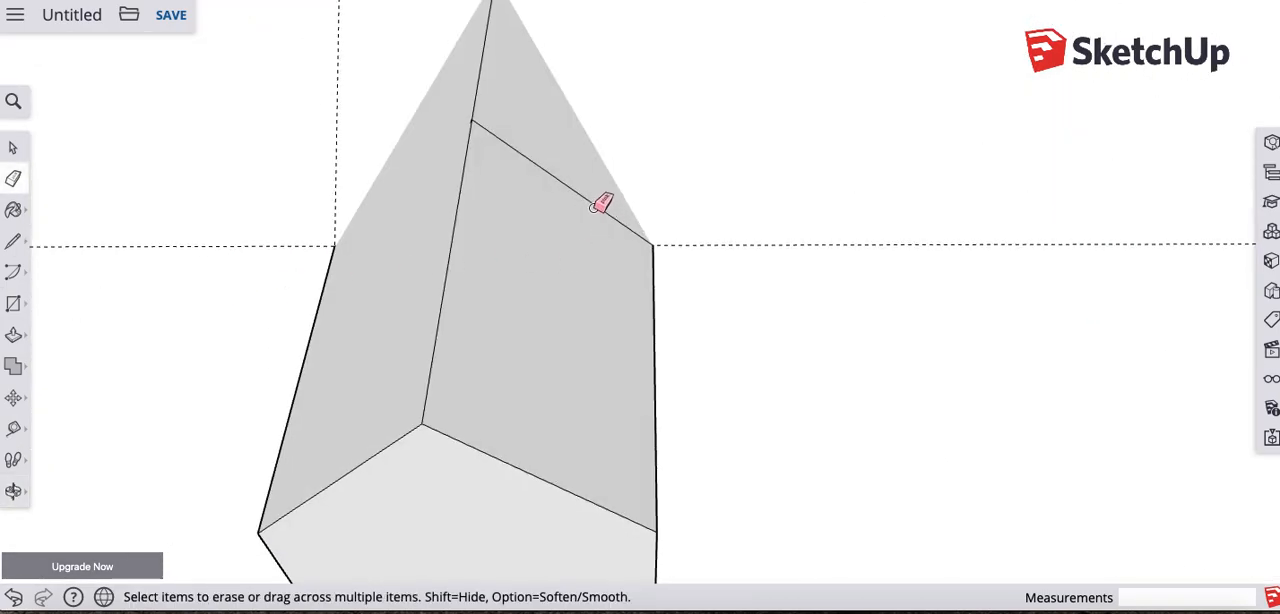
left_click(598, 200)
mouse_move(500, 258)
middle_mouse_down()
mouse_move(440, 271)
mouse_move(502, 278)
mouse_move(543, 251)
mouse_move(637, 111)
middle_mouse_up()
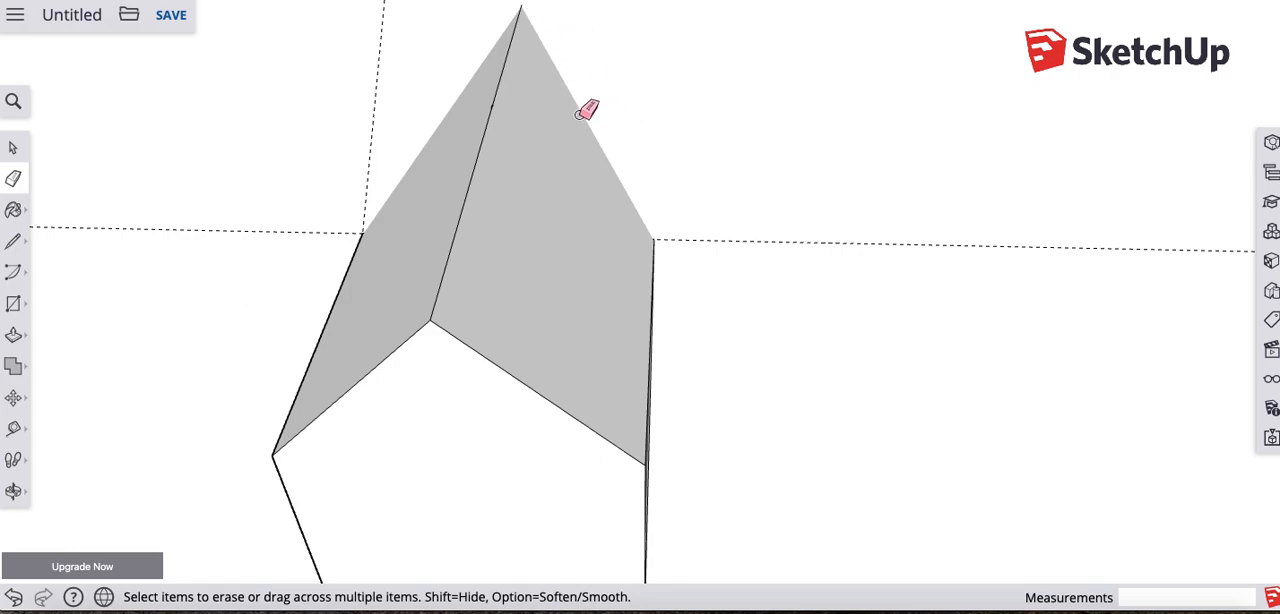
mouse_move(618, 296)
middle_mouse_down()
mouse_move(626, 177)
mouse_move(671, 166)
middle_mouse_up()
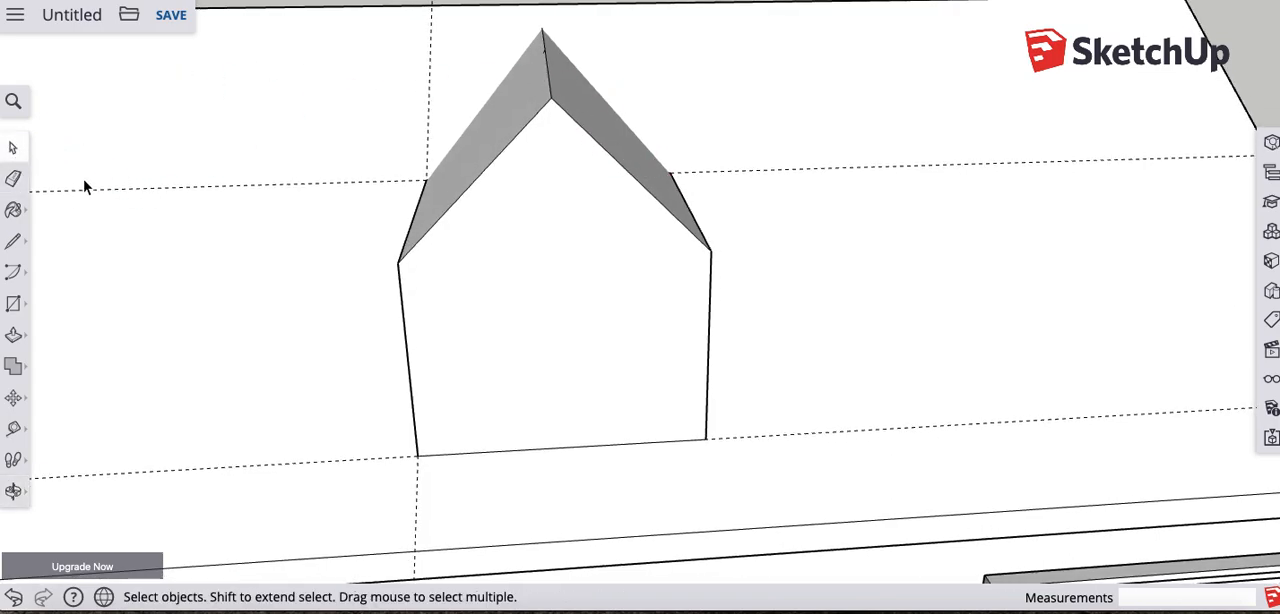
- Select the whole dormer and intersect its faces with the model
left_click_drag(319, 22, 828, 487)
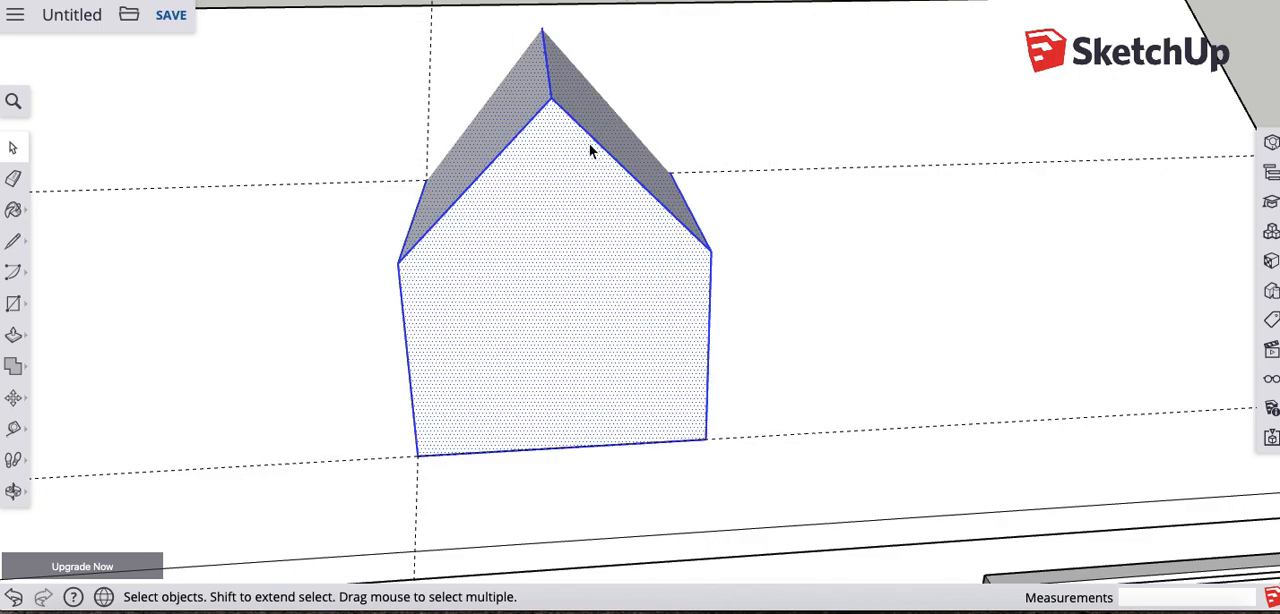
right_click(553, 131)
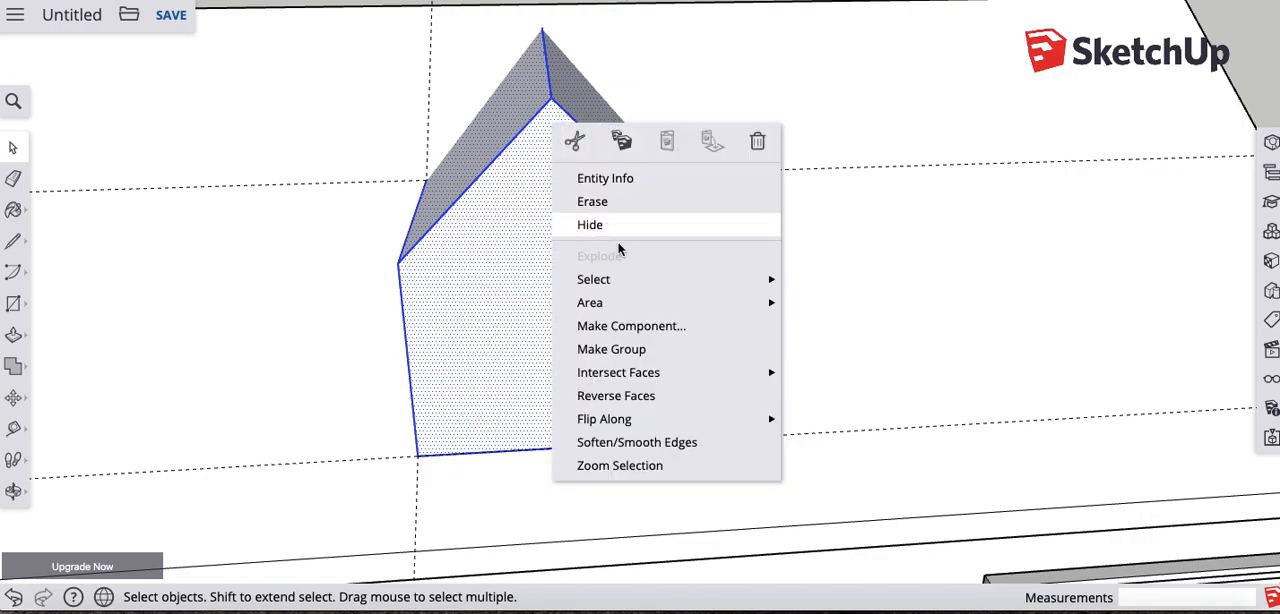
mouse_move(663, 372)
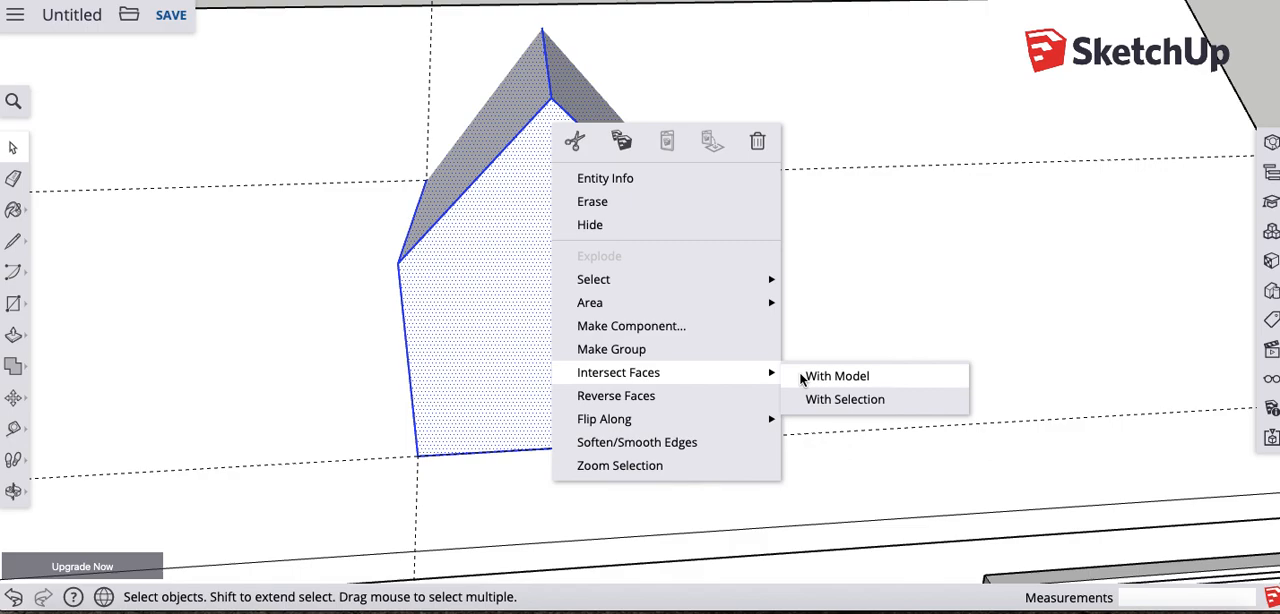
left_click(835, 376)
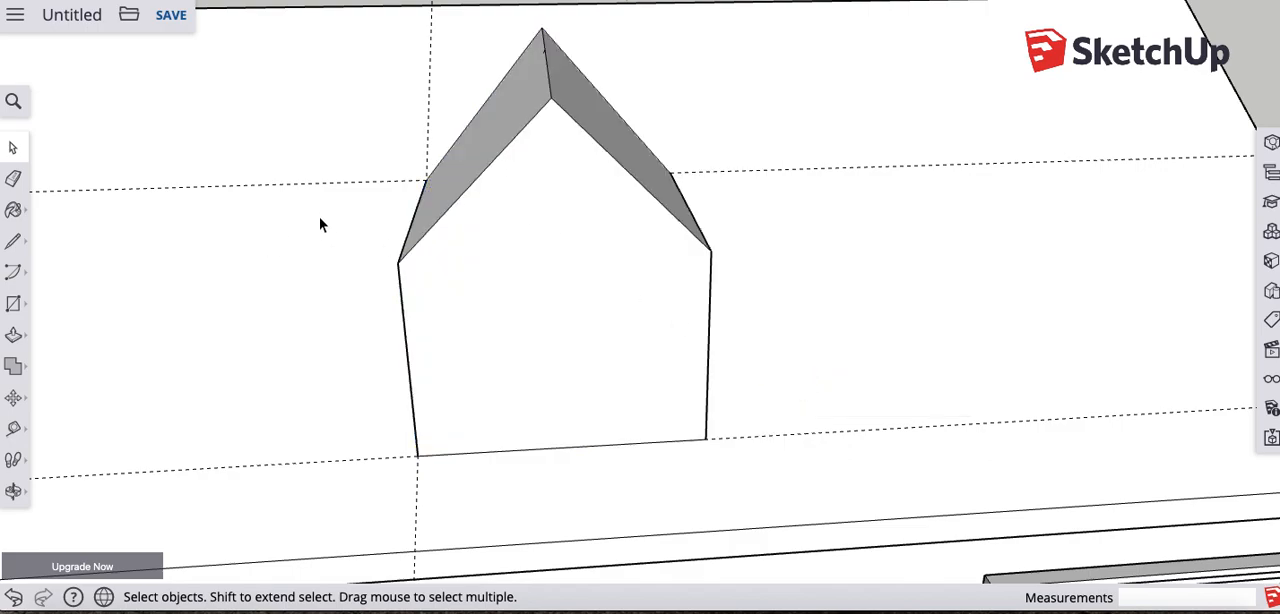
key("o")
key("space")
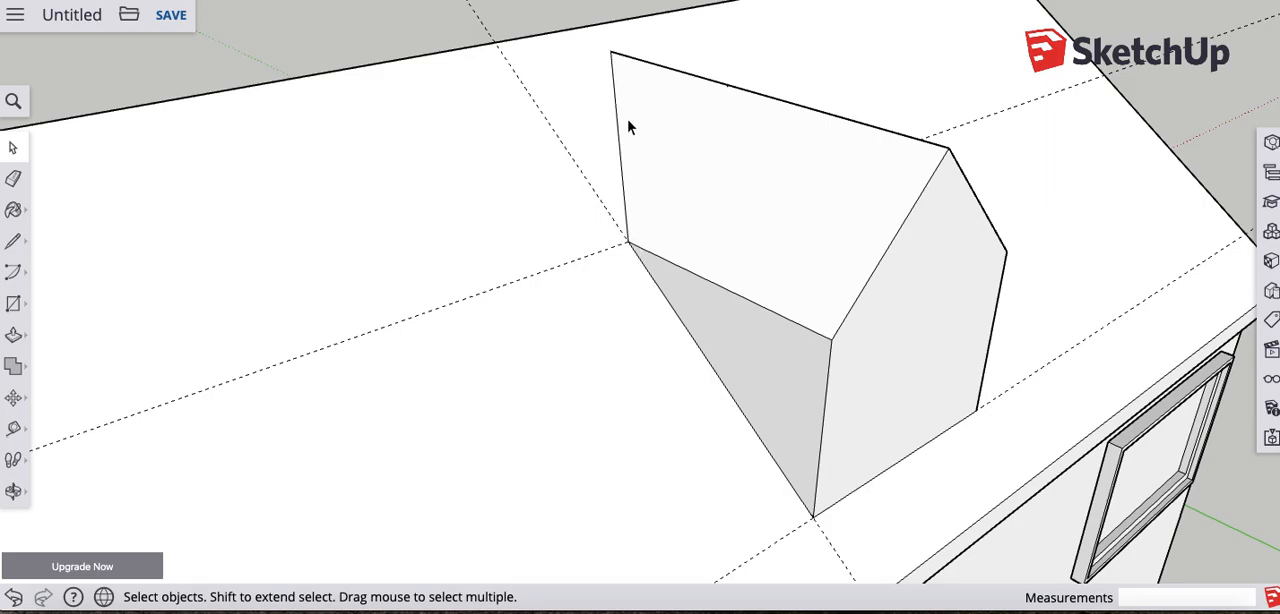
- Erase the construction guides crossing the roof around the dormer
middle_click_drag(924, 279, 688, 205)
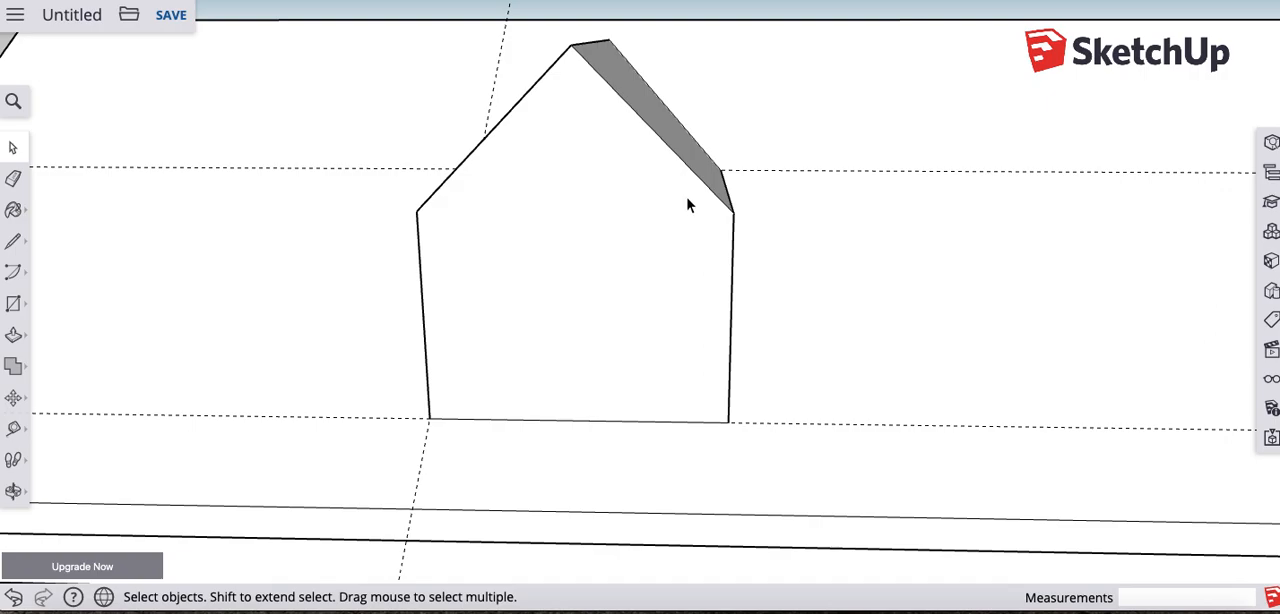
key("e")
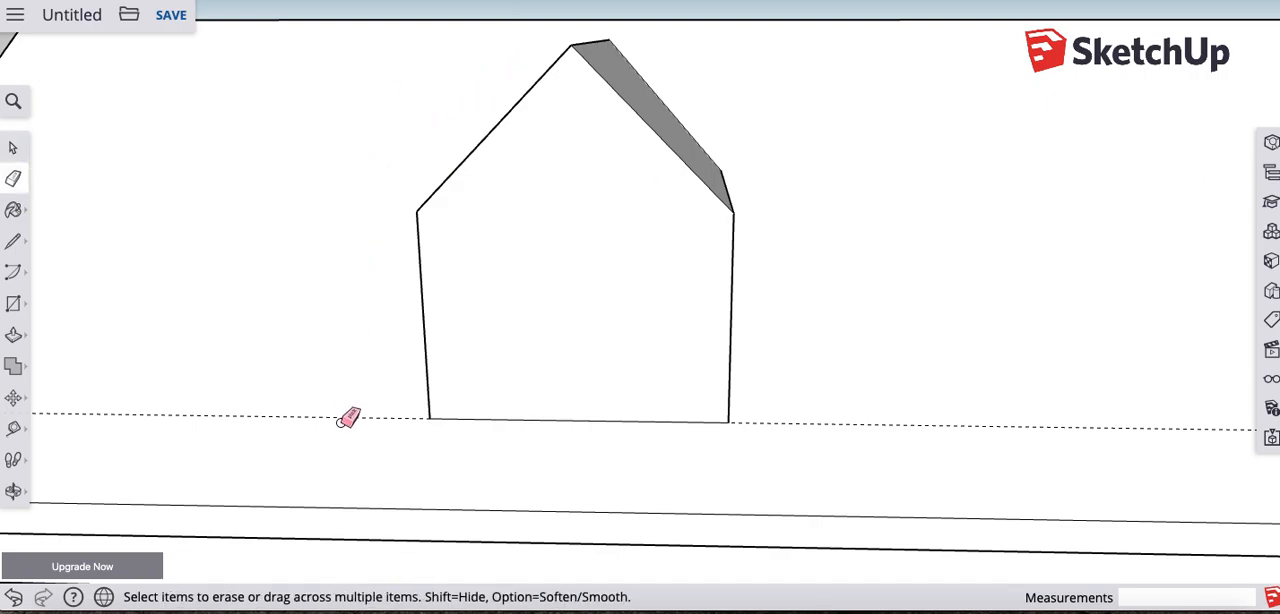
middle_click_drag(549, 361, 769, 374)
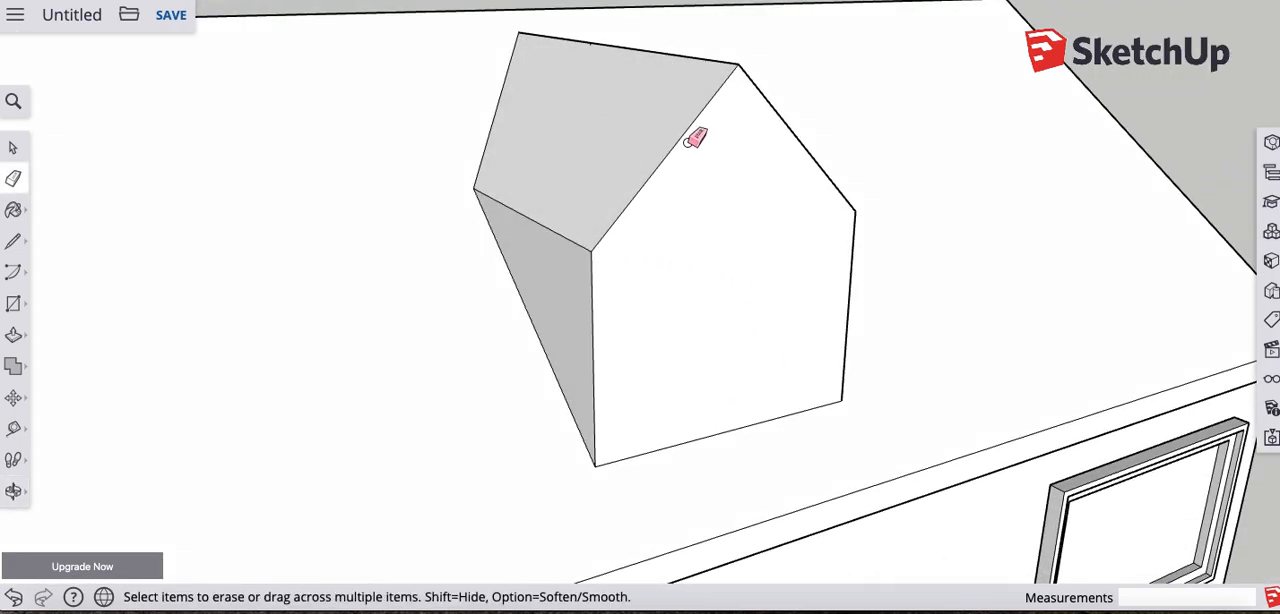
- Place a guide on one side wall of the dormer, 6" below its eave edge
middle_click_drag(527, 250, 672, 258)
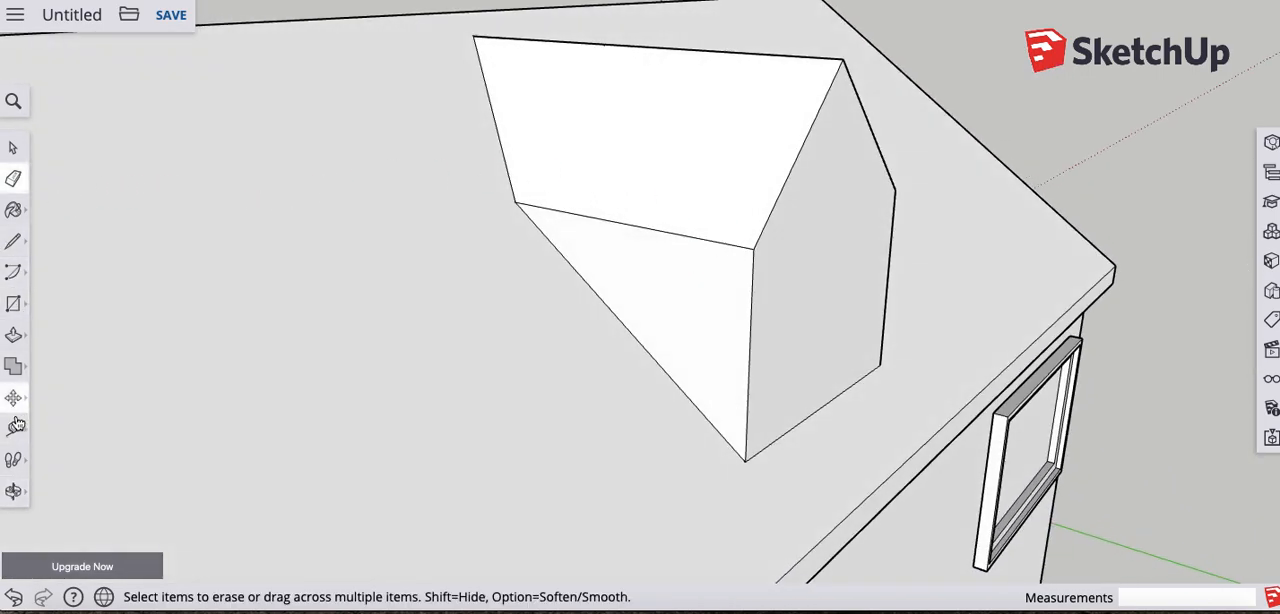
left_click(14, 427)
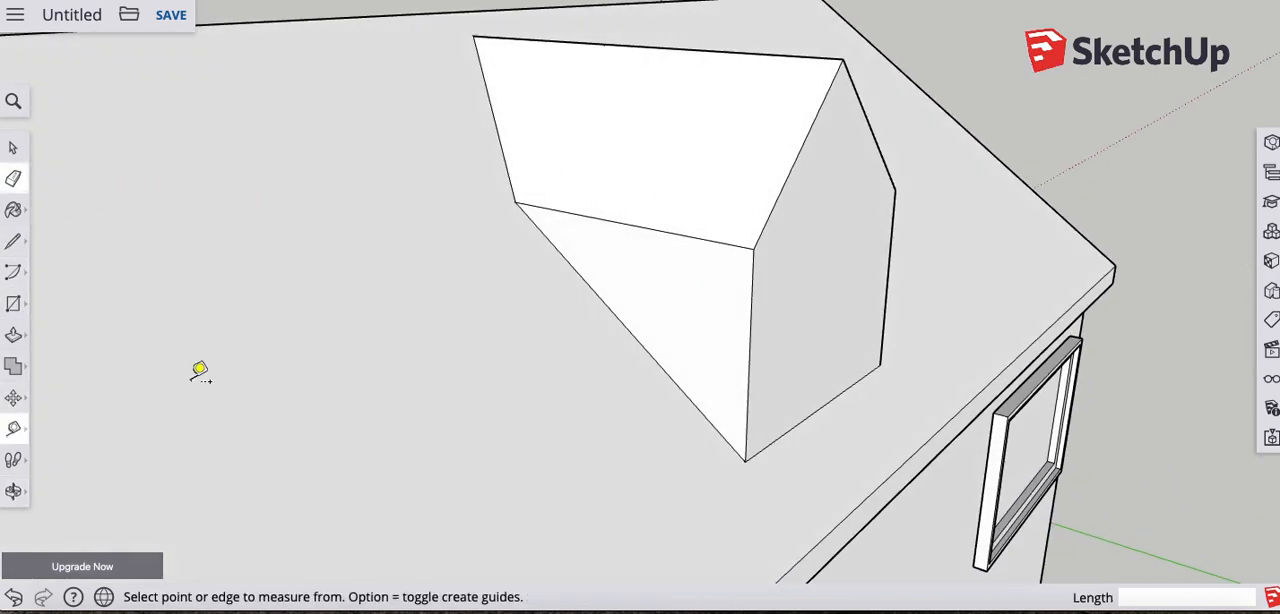
left_click(605, 219)
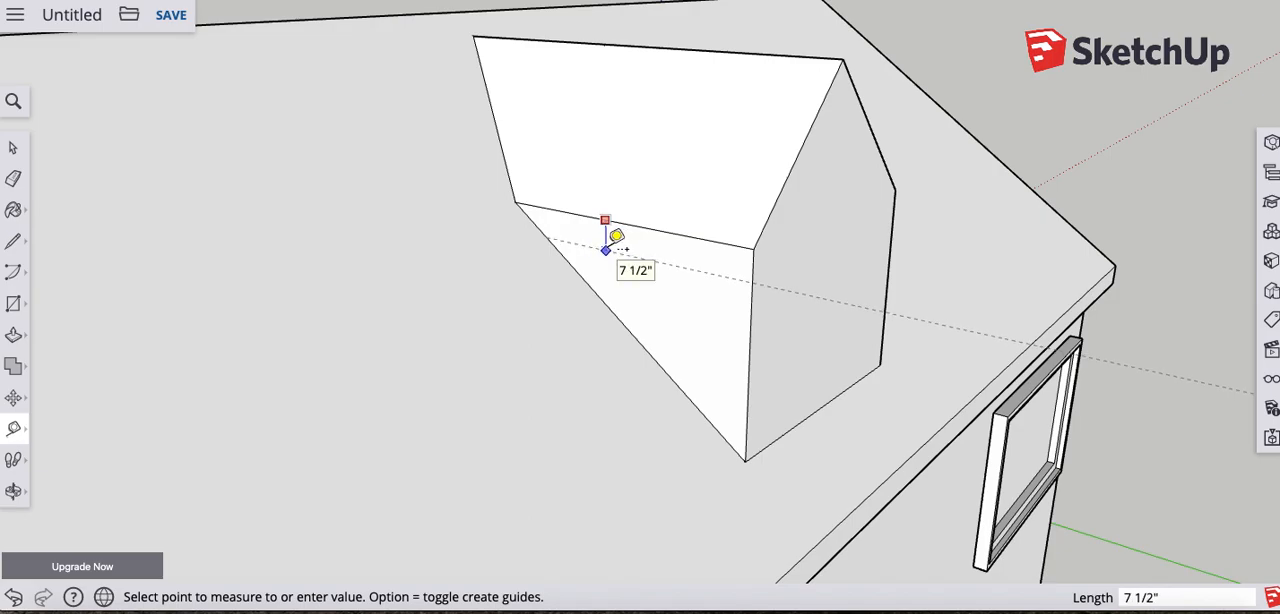
middle_click_drag(611, 229, 486, 219)
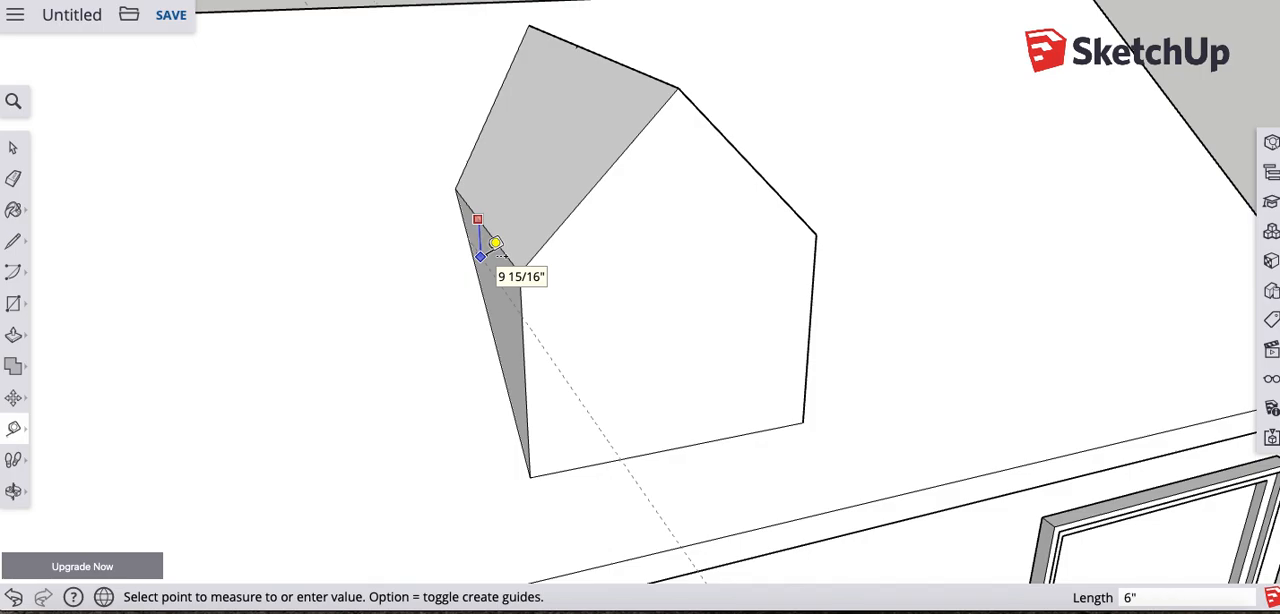
left_click(495, 243)
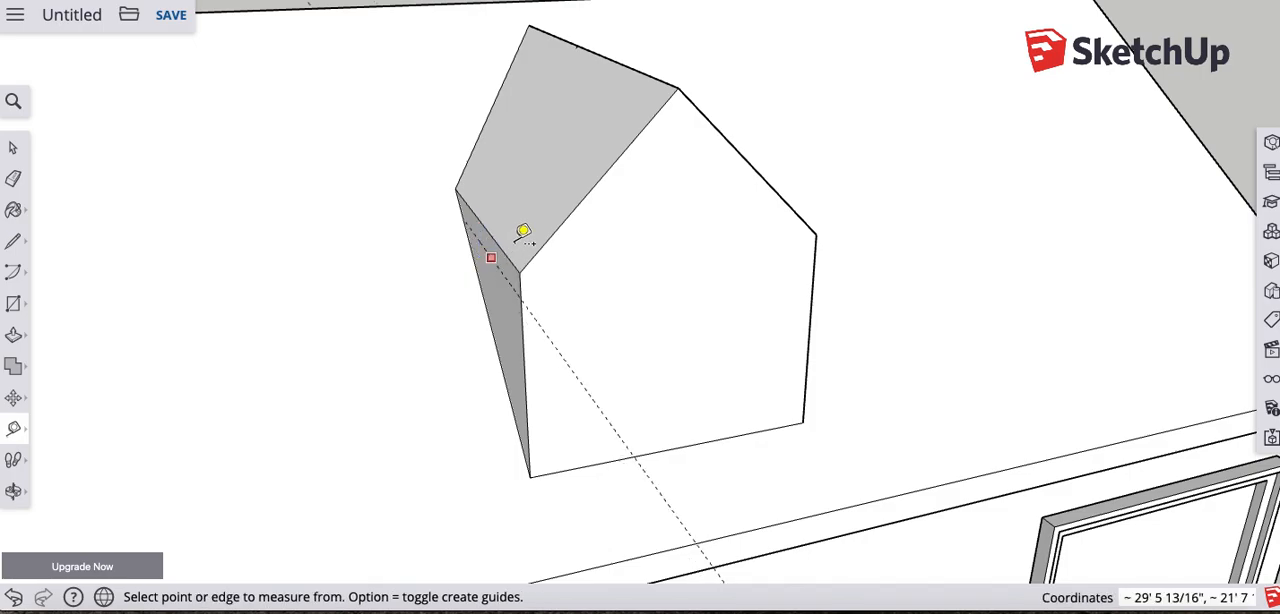
- Place a guide on the dormer's opposite side wall, 6" below the eave edge
middle_click_drag(694, 251, 634, 220)
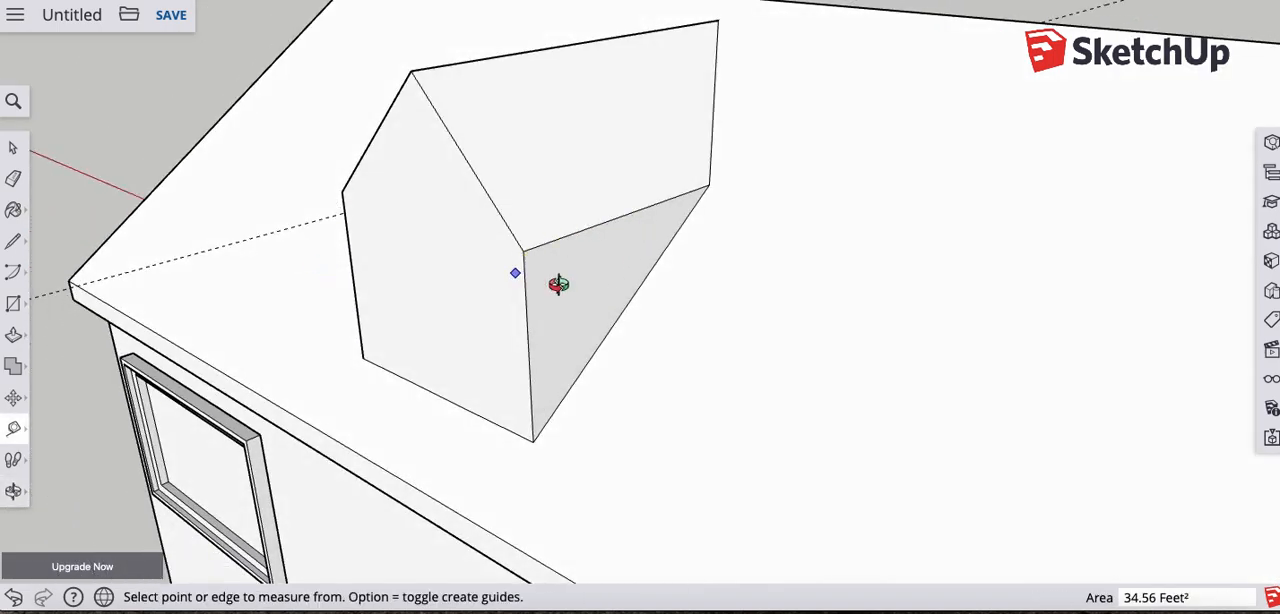
middle_click_drag(560, 283, 689, 263)
left_click(670, 247)
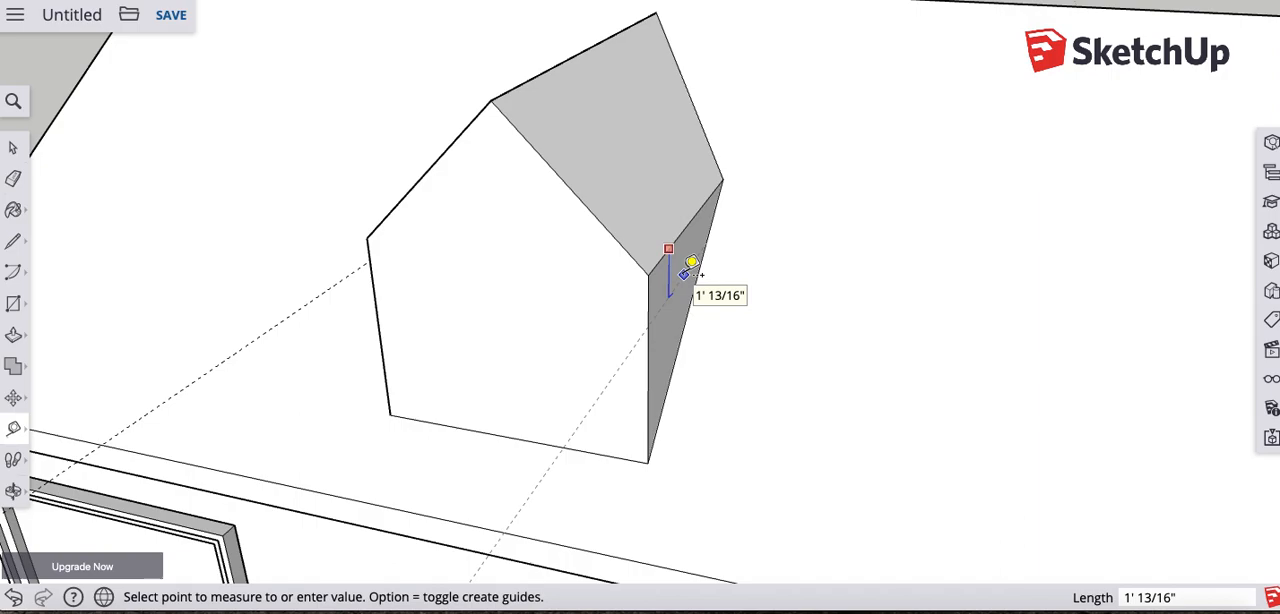
left_click(690, 264)
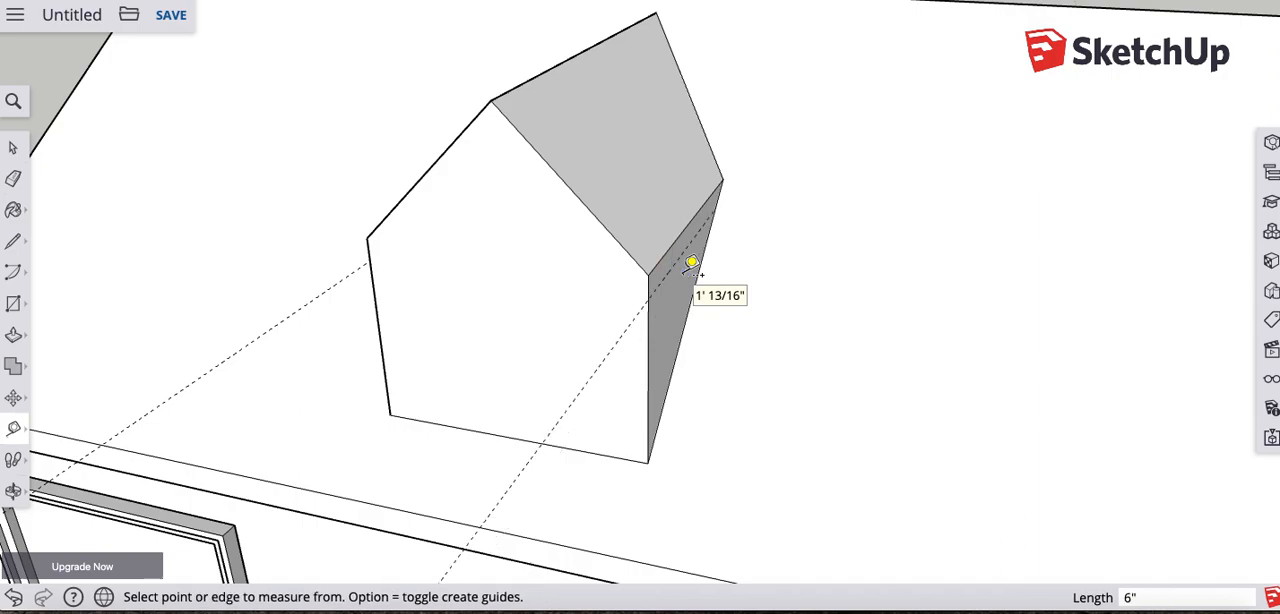
- Place guides on the dormer's front face, 6" inside each of the two sloping gable edges
left_click(595, 205)
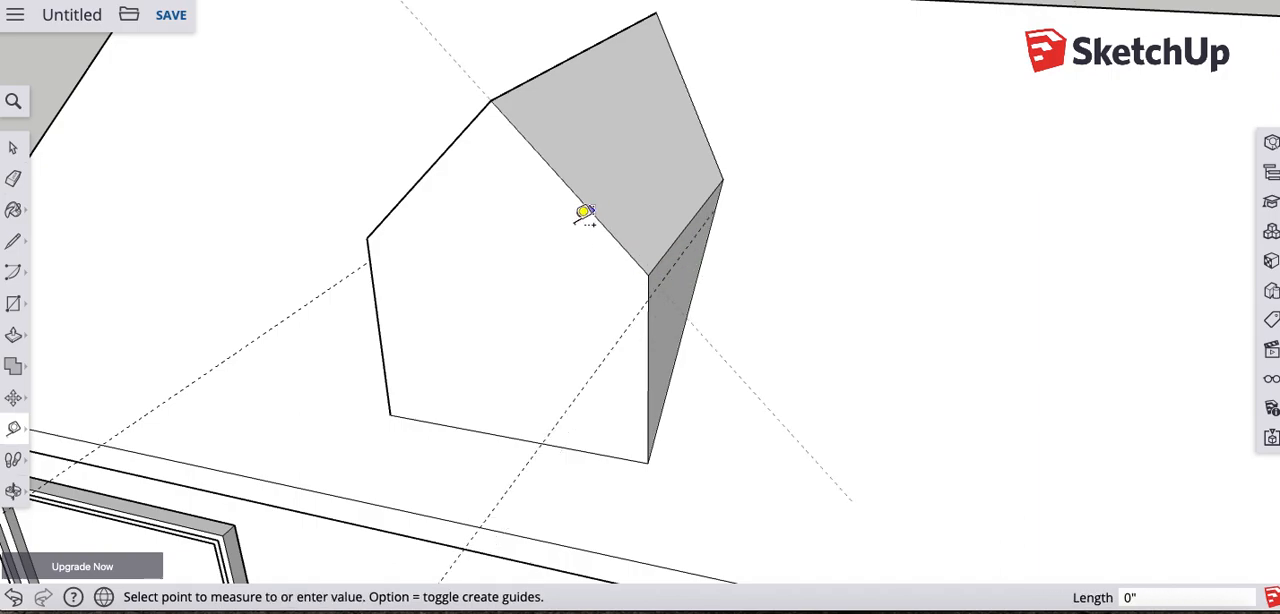
middle_click_drag(591, 211, 429, 237)
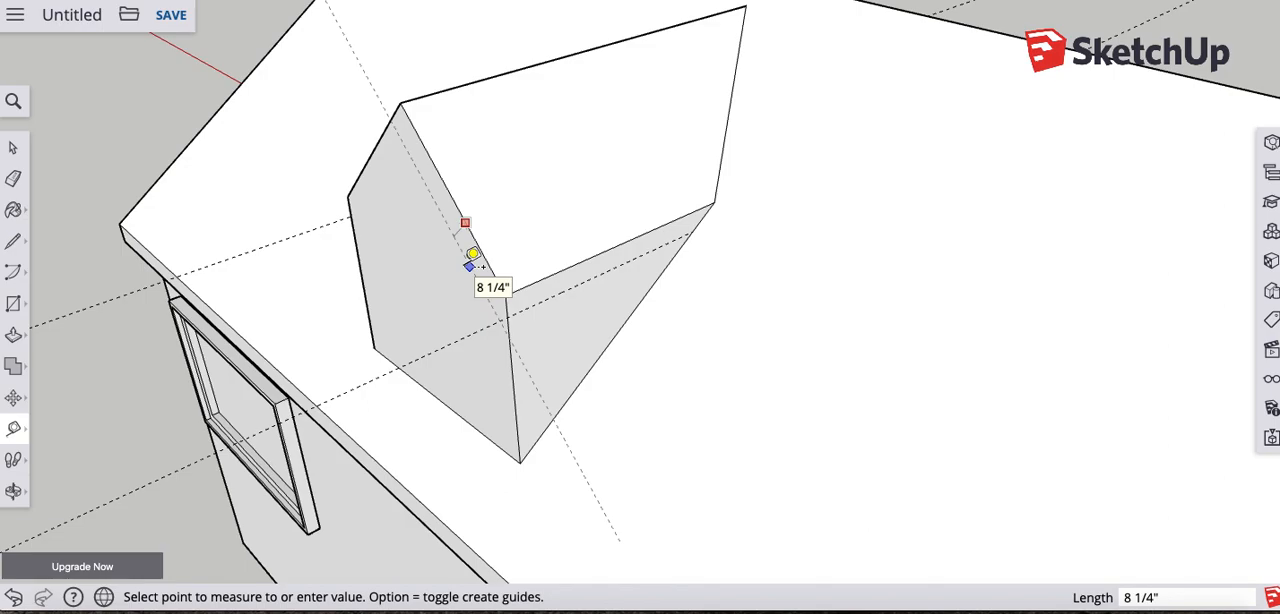
type("\"")
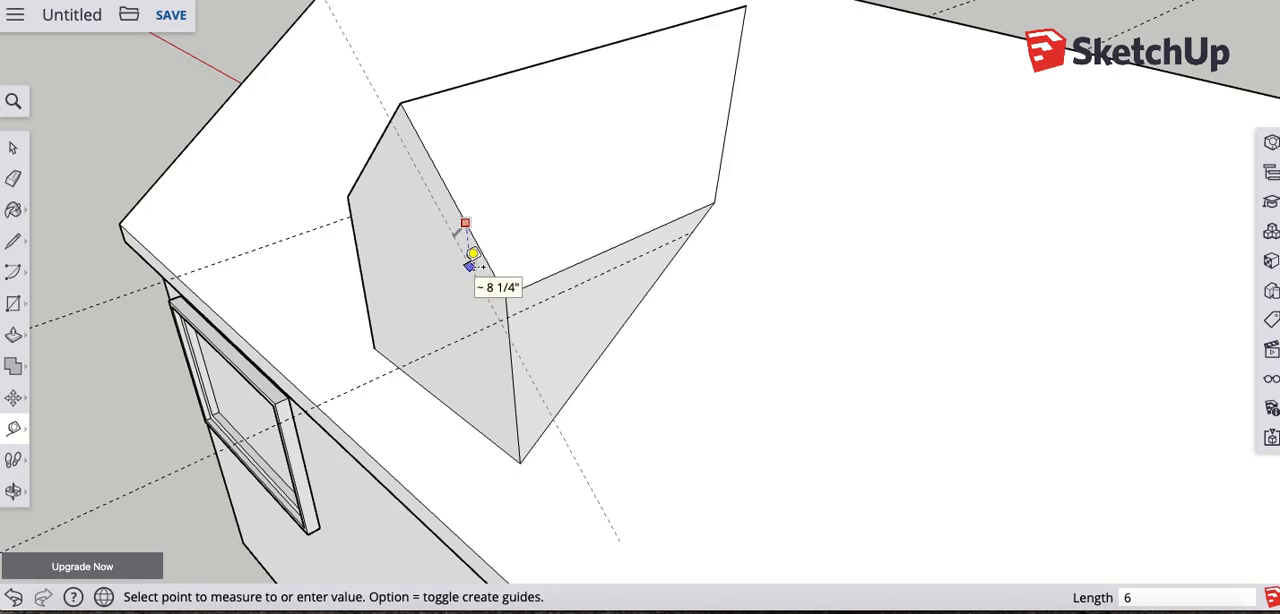
key("Return")
middle_click_drag(449, 246, 869, 186)
left_click(866, 186)
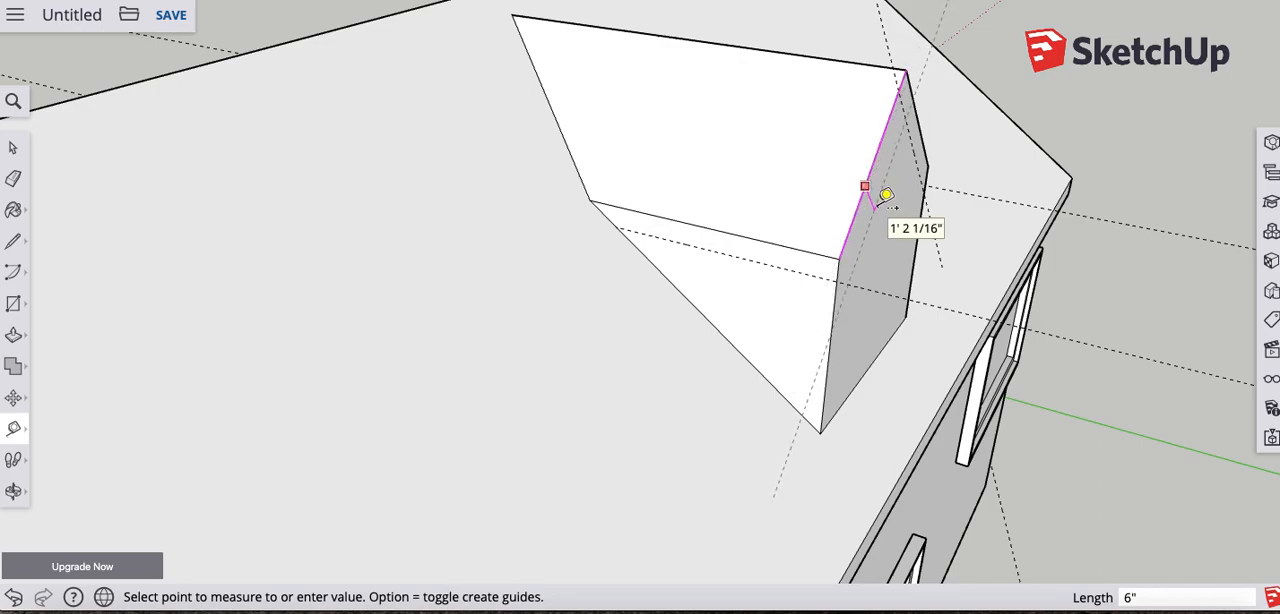
key("Return")
- Draw a line about 5' 7 3/16" long along the dormer's side-wall guide and another up the adjoining gable slope to the guide intersection below the peak
middle_click_drag(1043, 108, 760, 100)
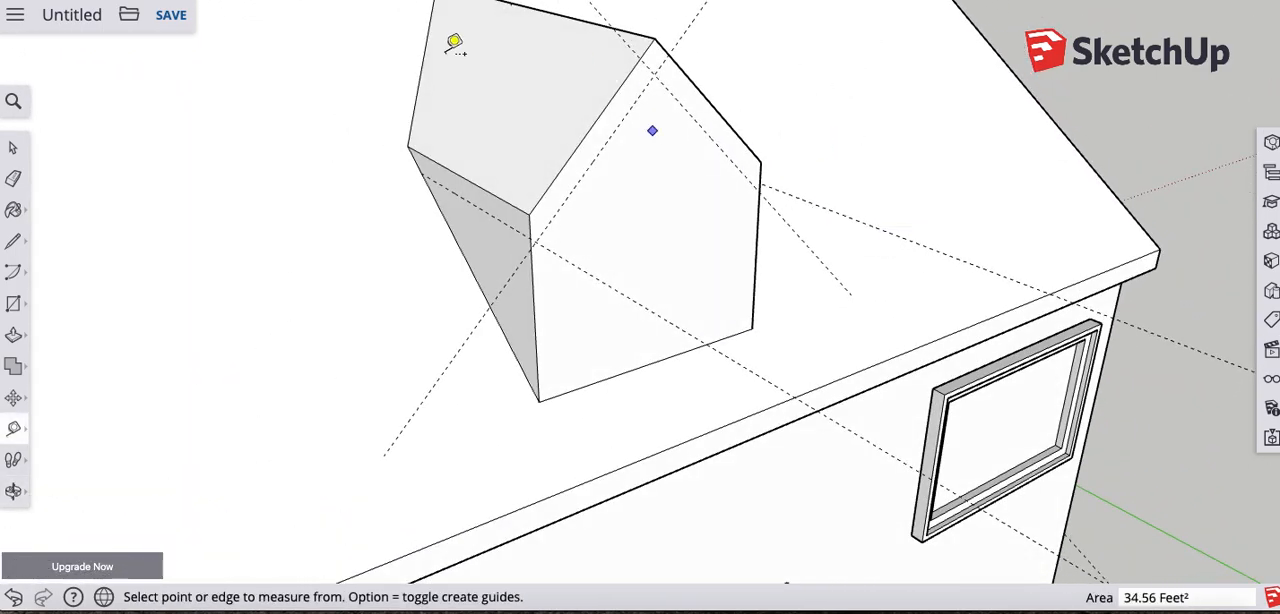
left_click(13, 241)
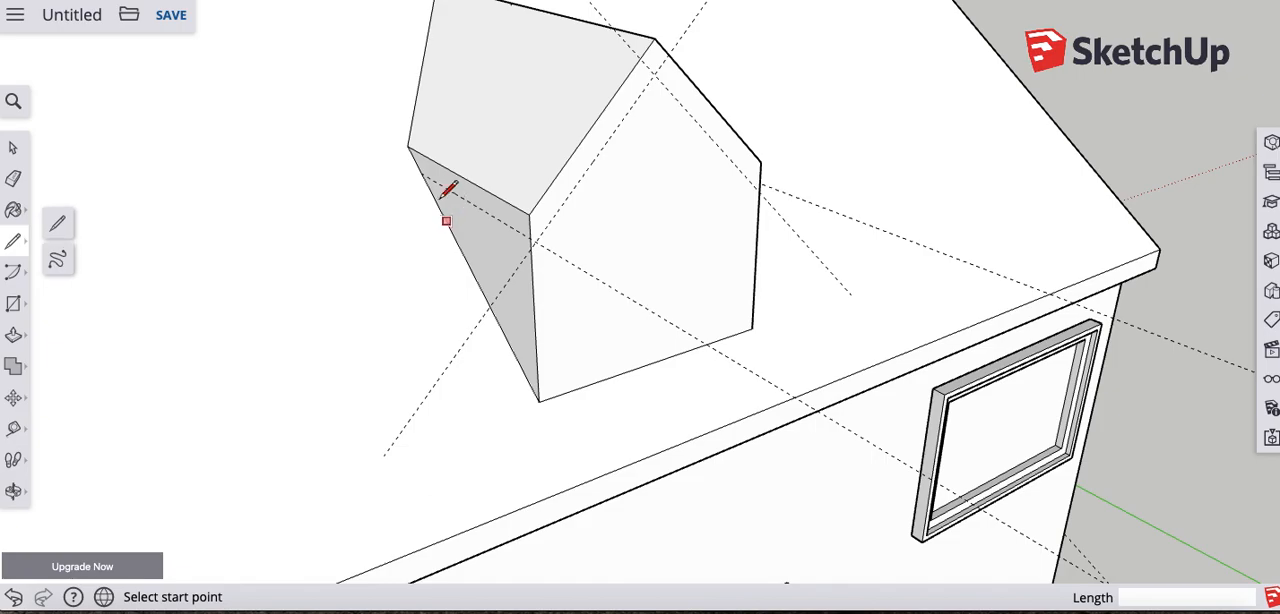
left_click(421, 174)
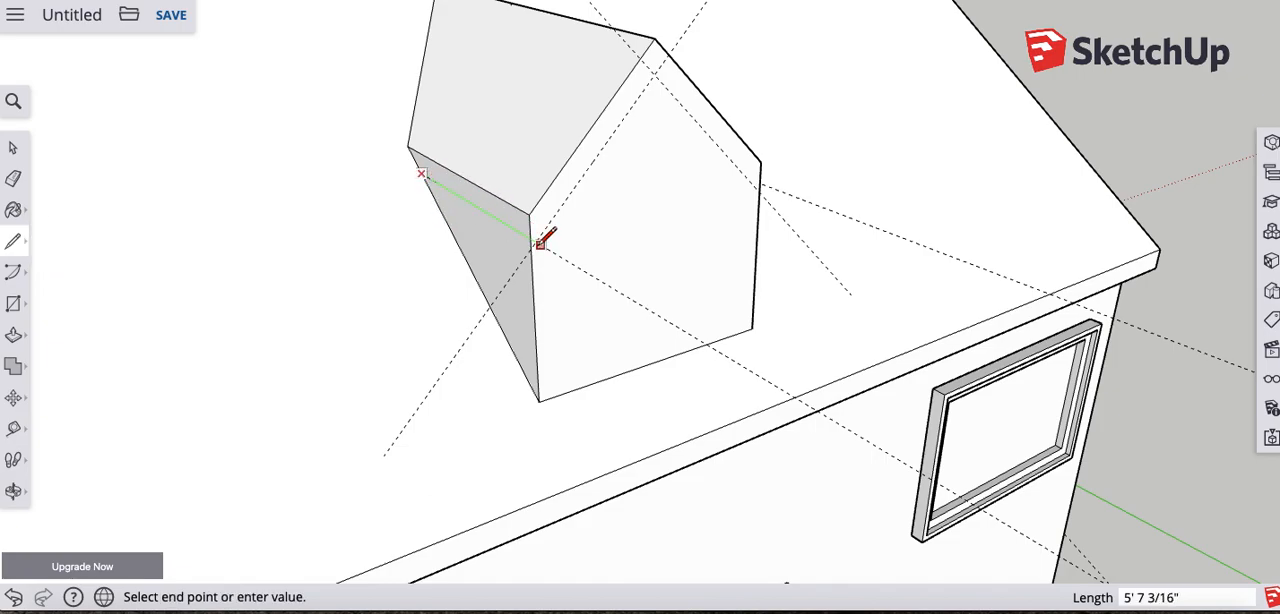
left_click(531, 240)
left_click(654, 74)
left_click(530, 239)
middle_click_drag(686, 194, 442, 222)
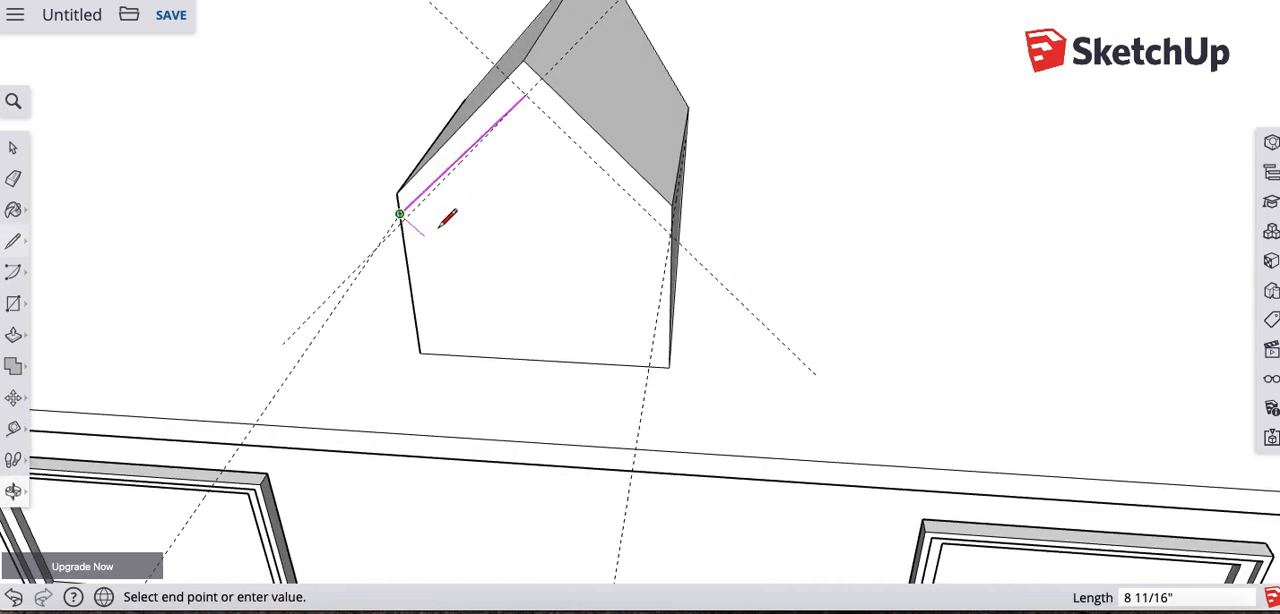
left_click(526, 95)
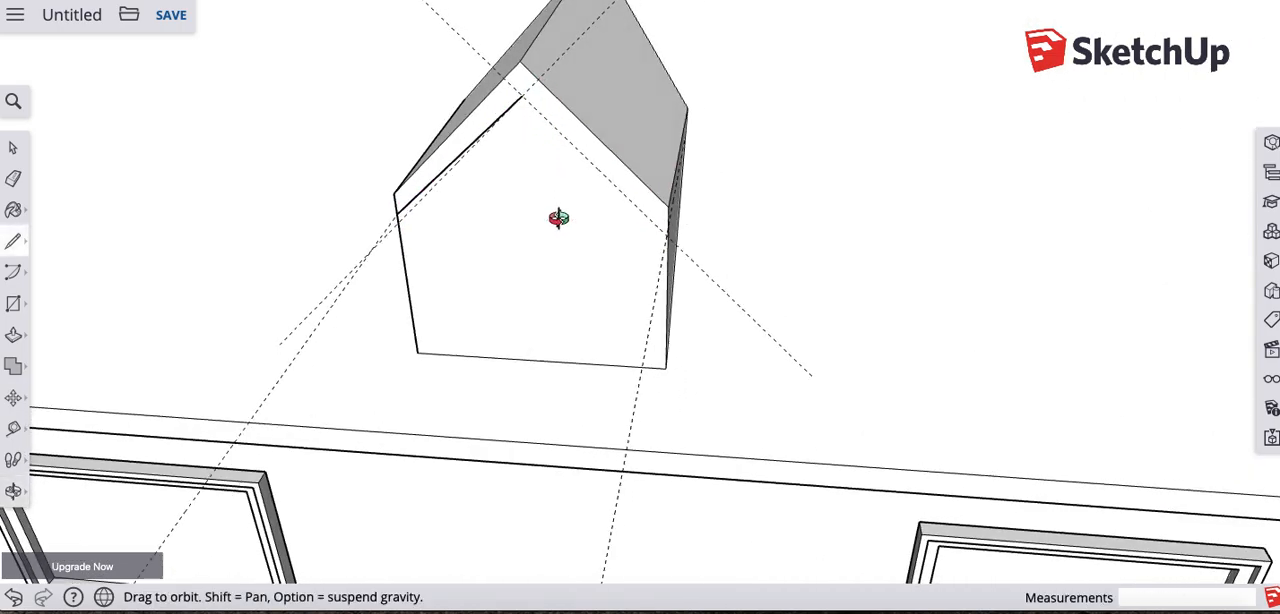
- Draw a line along the guide on the dormer's opposite side wall and one about 4' 1 5/8" long from below the peak down the adjoining slope
middle_click_drag(575, 220, 443, 180)
scroll(445, 162, "up", 5)
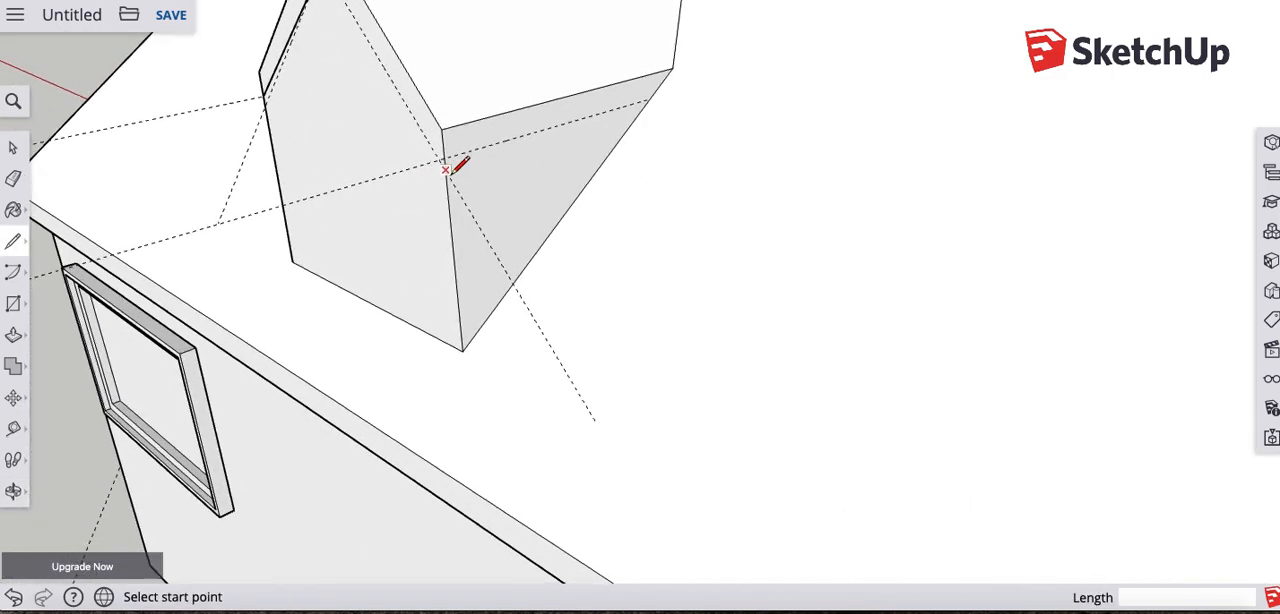
left_click(442, 147)
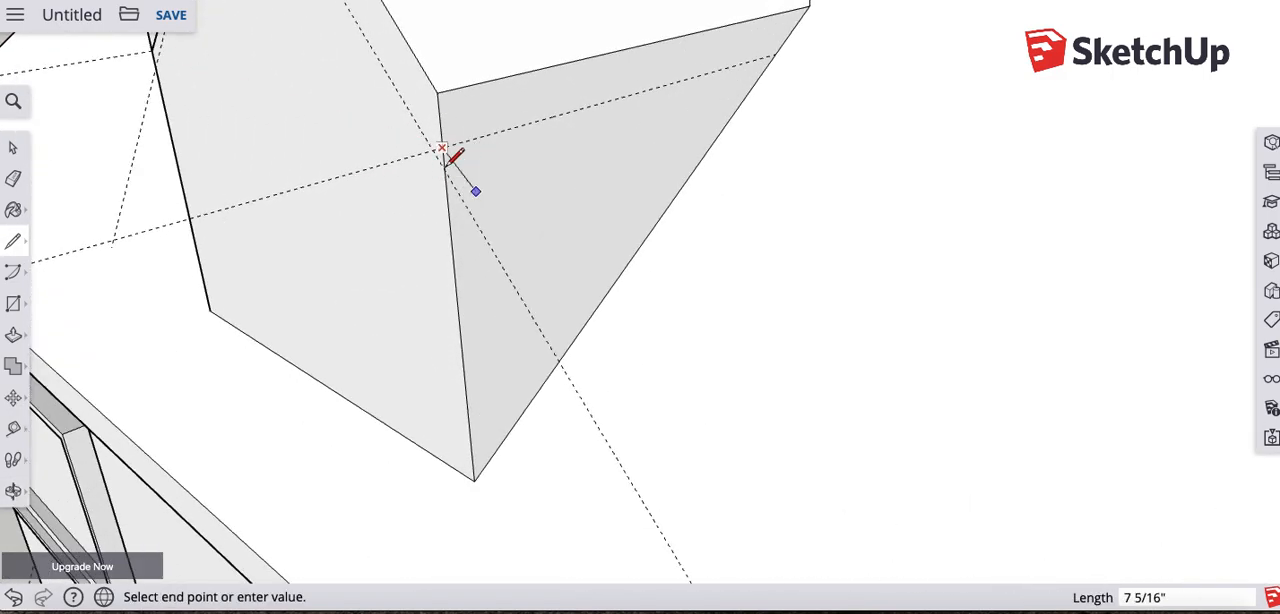
left_click(778, 48)
middle_click_drag(428, 171, 332, 52)
left_click(314, 60)
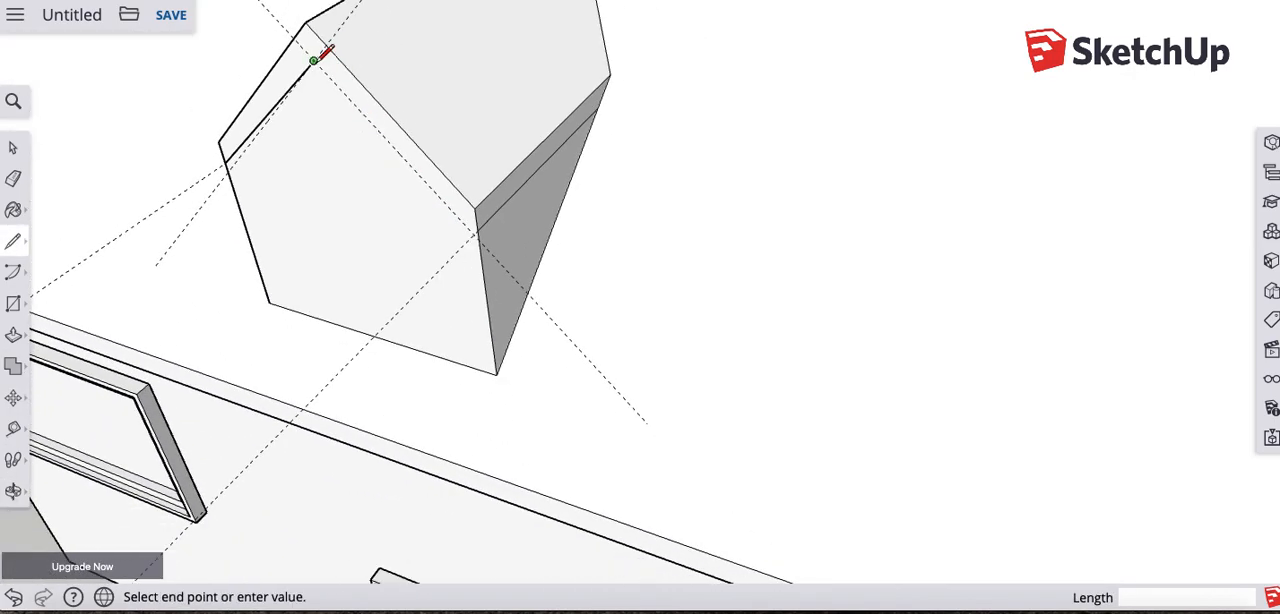
left_click(478, 231)
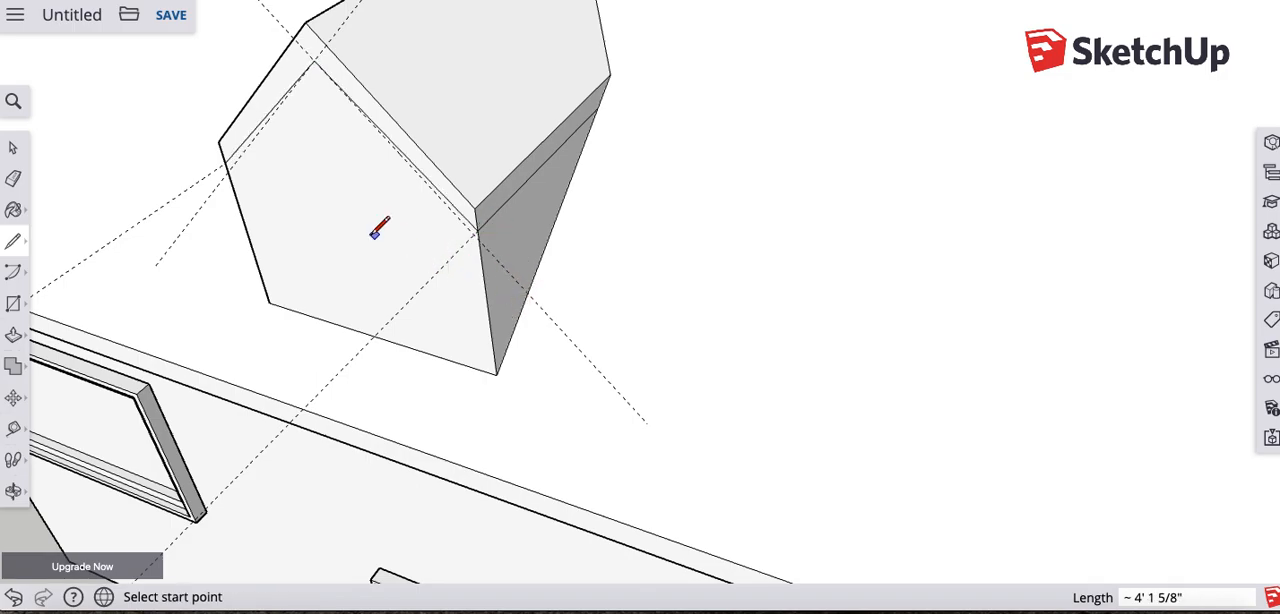
- Erase the dormer's guides and pull the gable trim face forward about 9 9/16" from the front wall
key("e")
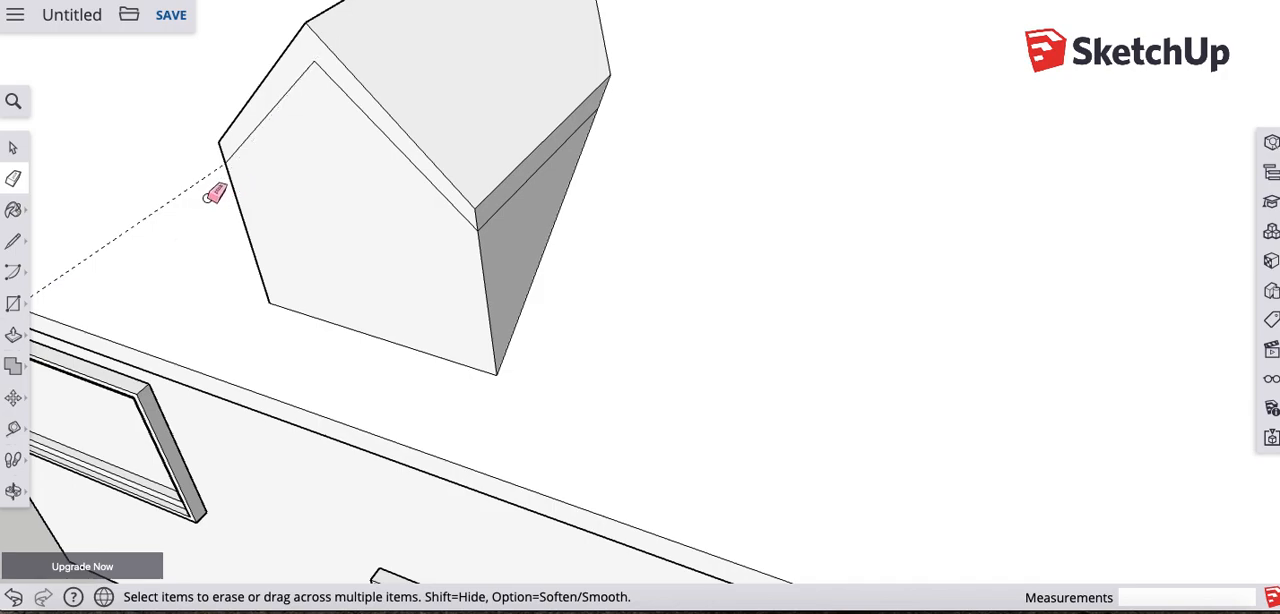
mouse_move(211, 230)
middle_mouse_down()
mouse_move(314, 214)
mouse_move(563, 106)
mouse_move(563, 123)
mouse_move(484, 113)
middle_mouse_up()
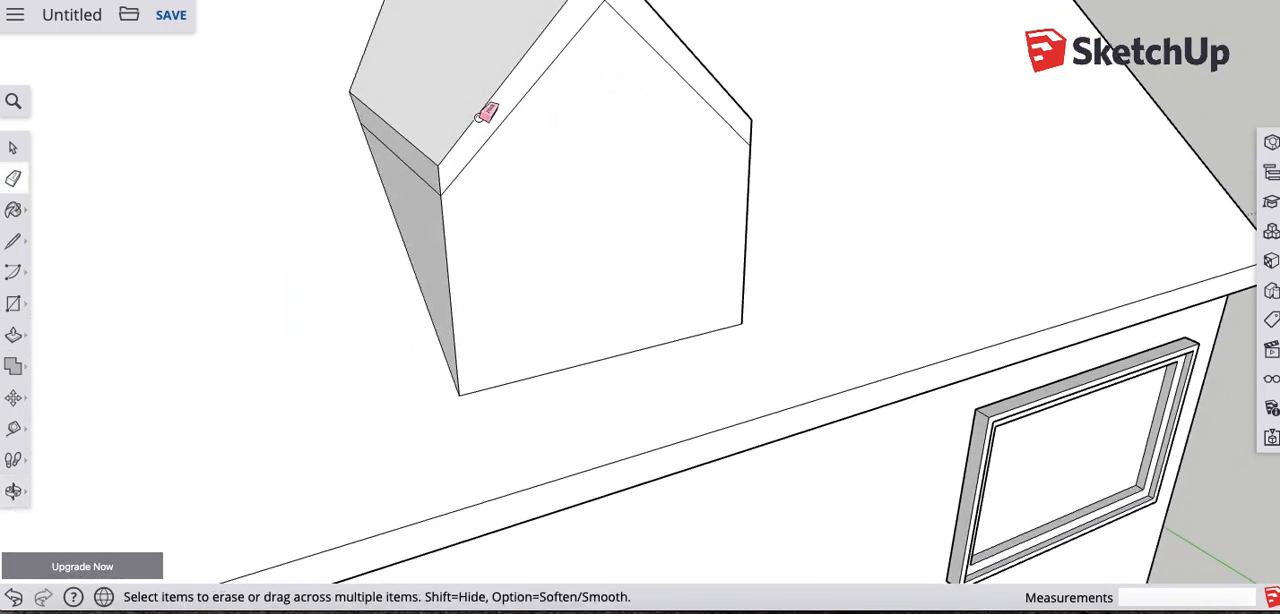
left_click(13, 335)
left_click_drag(469, 134, 494, 148)
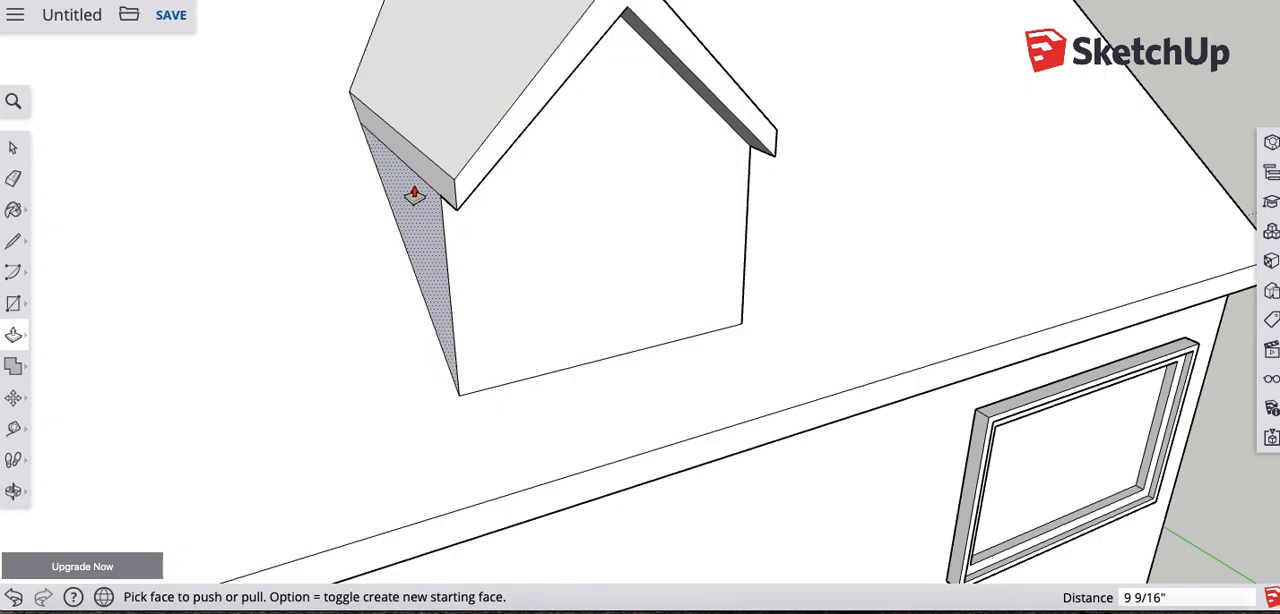
- Try to pull the side eave trim out about 3 3/4", undo it, and try to push the side wall below it inward
mouse_move(426, 177)
left_mouse_down()
mouse_move(386, 191)
mouse_move(435, 183)
mouse_move(410, 188)
left_mouse_up()
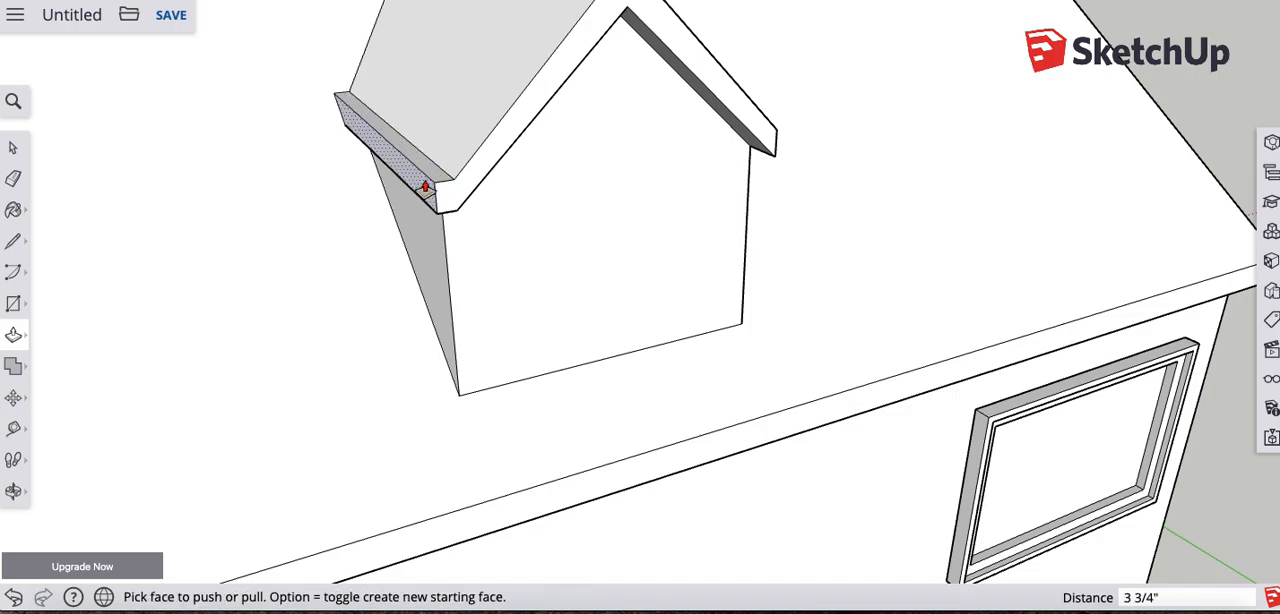
key("super+z")
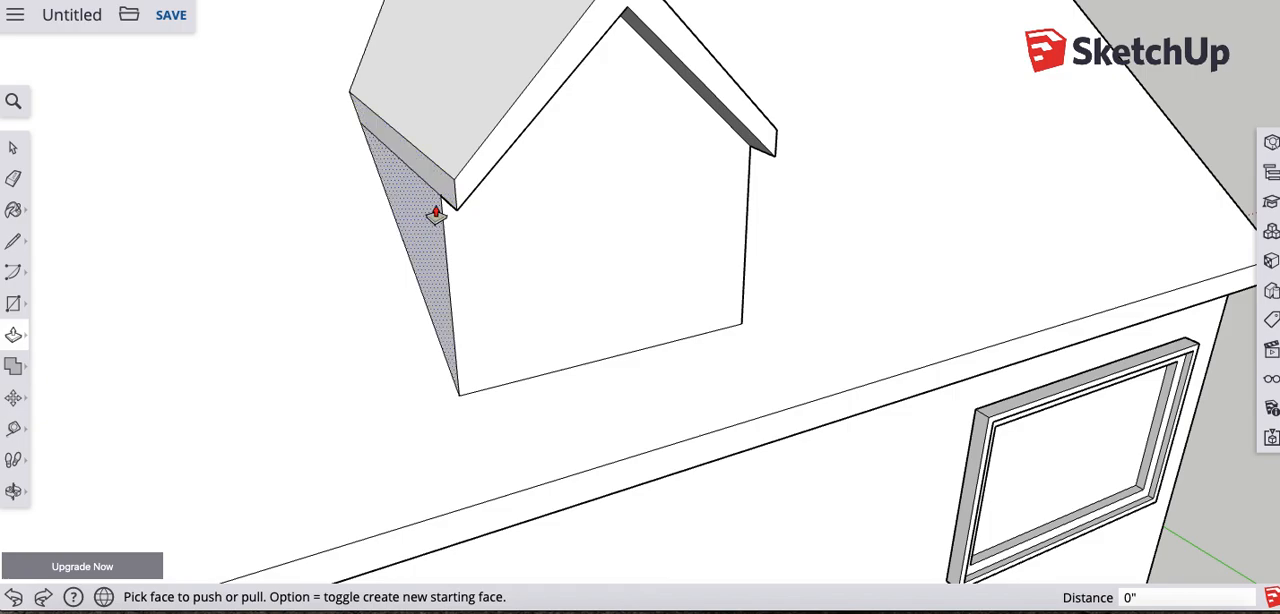
left_click(423, 231)
left_click(436, 233)
left_click(412, 245)
left_click(453, 243)
- Push the dormer's opposite side wall inward beneath its eave trim
middle_click_drag(477, 303, 686, 166)
left_click(686, 166)
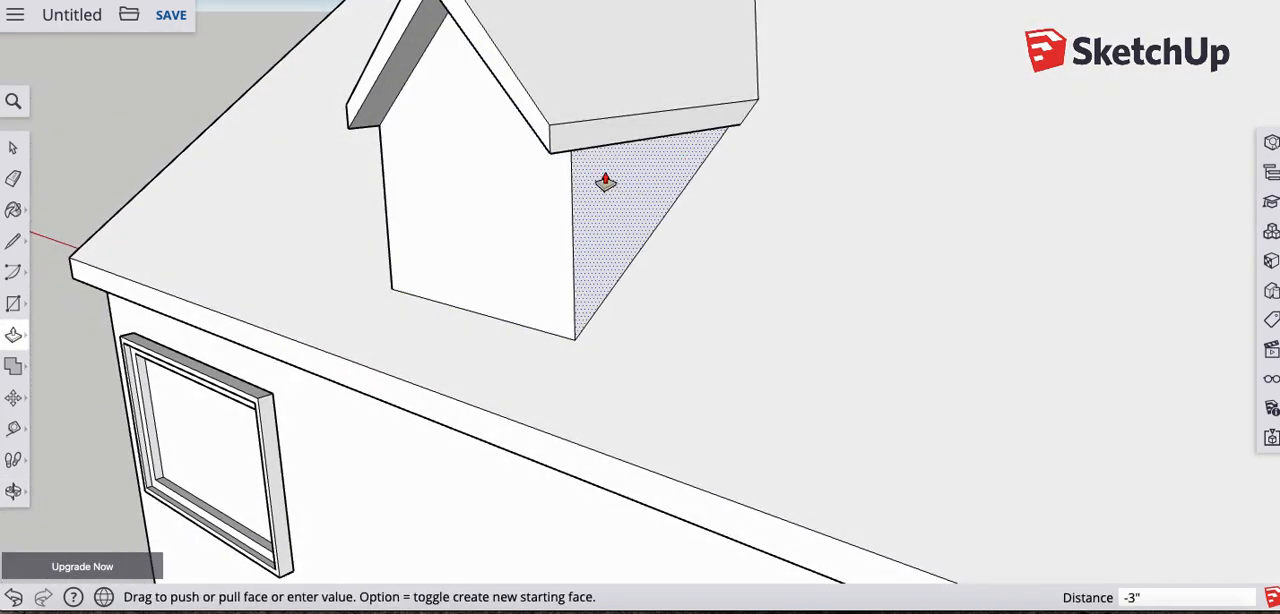
left_click(630, 181)
- Try to push the dormer's remaining side wall inward so it matches the inset wall on the other side
middle_click_drag(536, 226, 520, 206)
left_click(545, 195)
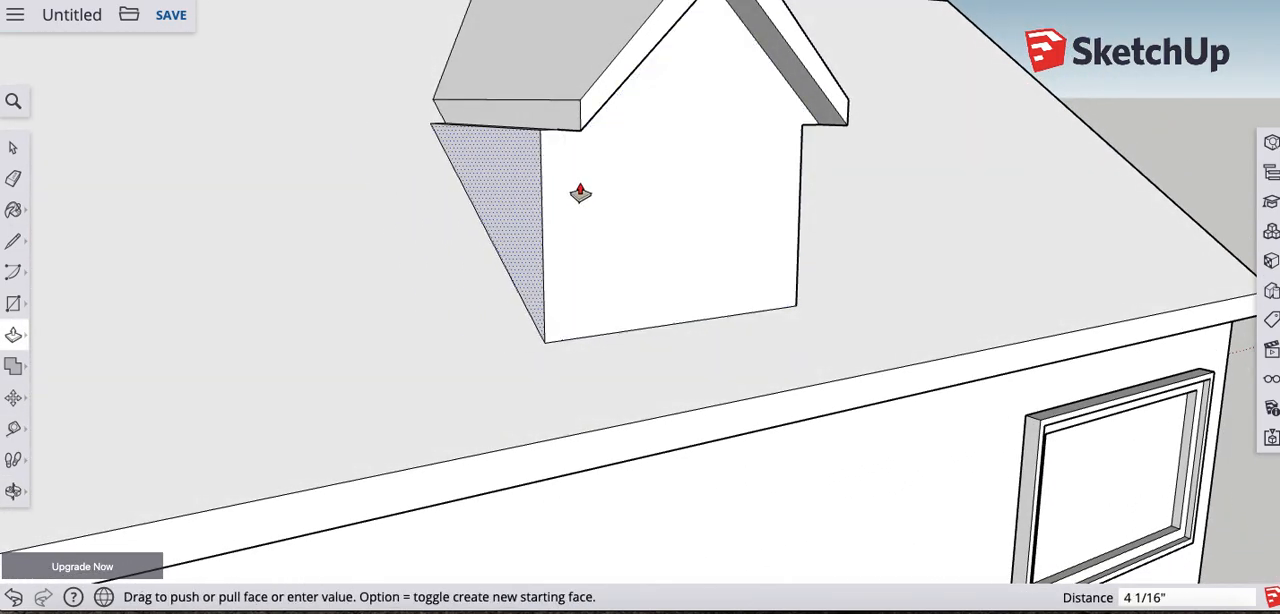
left_click(648, 192)
middle_click_drag(437, 175, 540, 191)
middle_click_drag(774, 271, 646, 189)
left_click(648, 163)
- Retry the Push/Pull on the remaining flush side wall of the dormer and dismiss the face's options
middle_click_drag(517, 184, 812, 207)
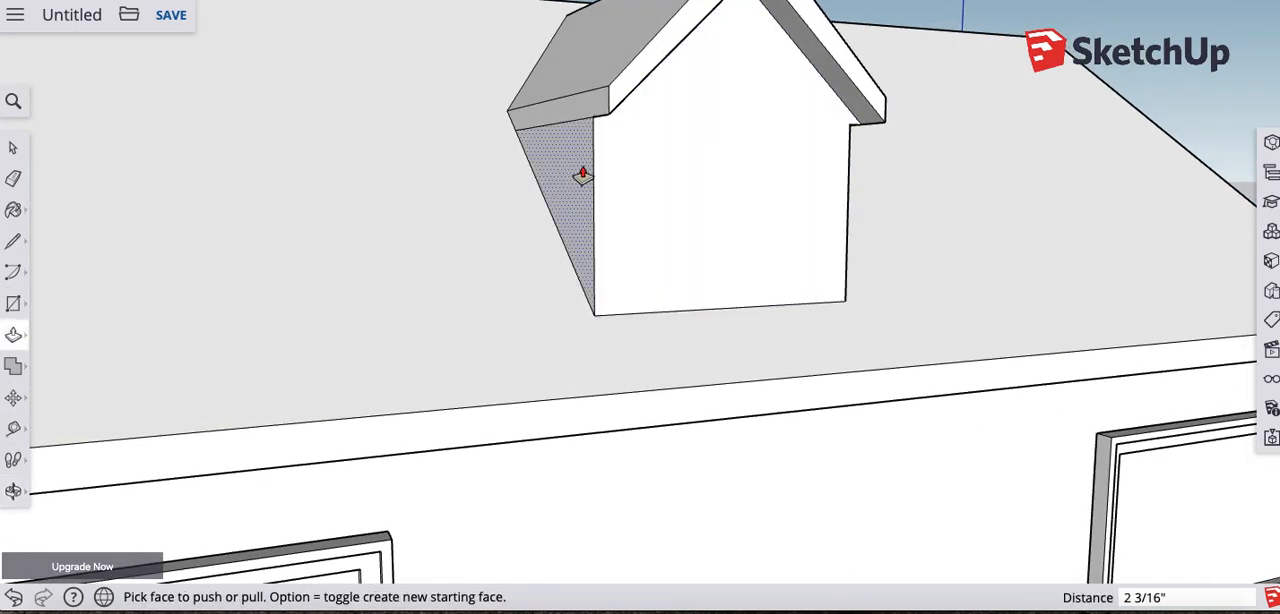
middle_click_drag(534, 157, 777, 257)
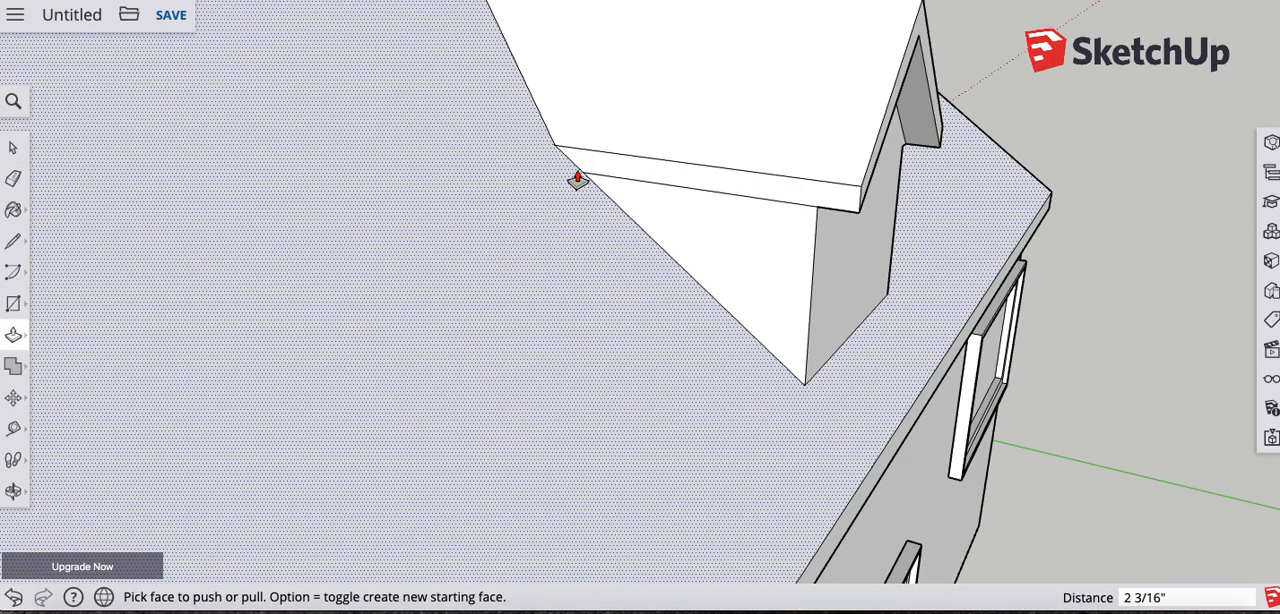
left_click(720, 245)
left_click(785, 215)
middle_click_drag(820, 250, 554, 174)
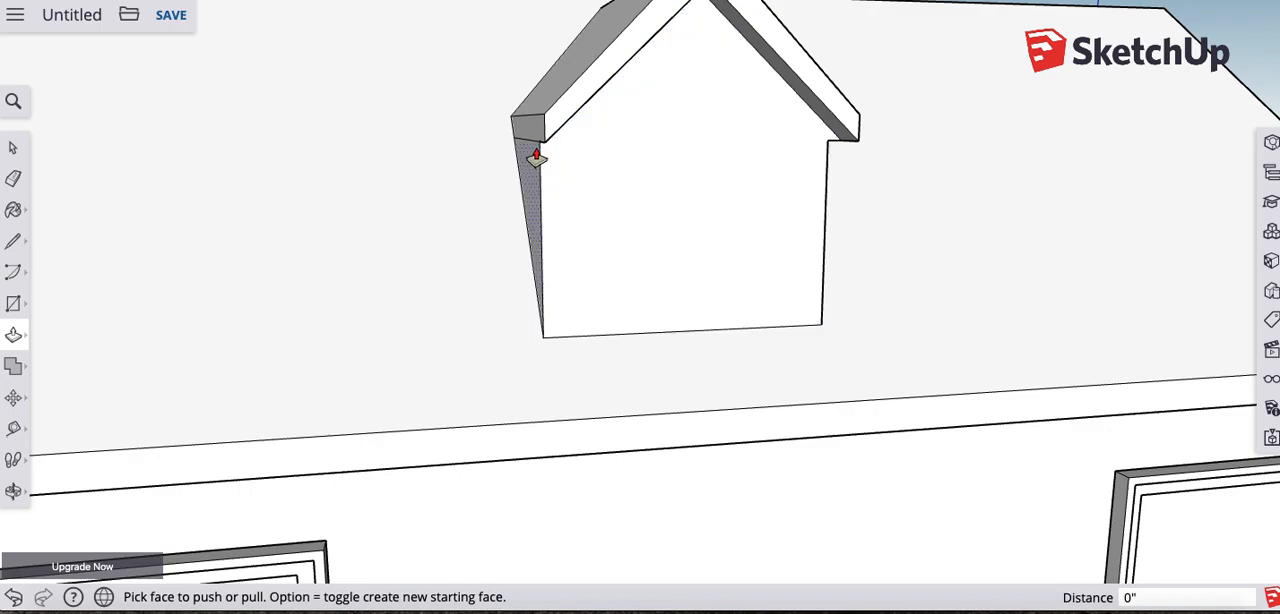
right_click(535, 167)
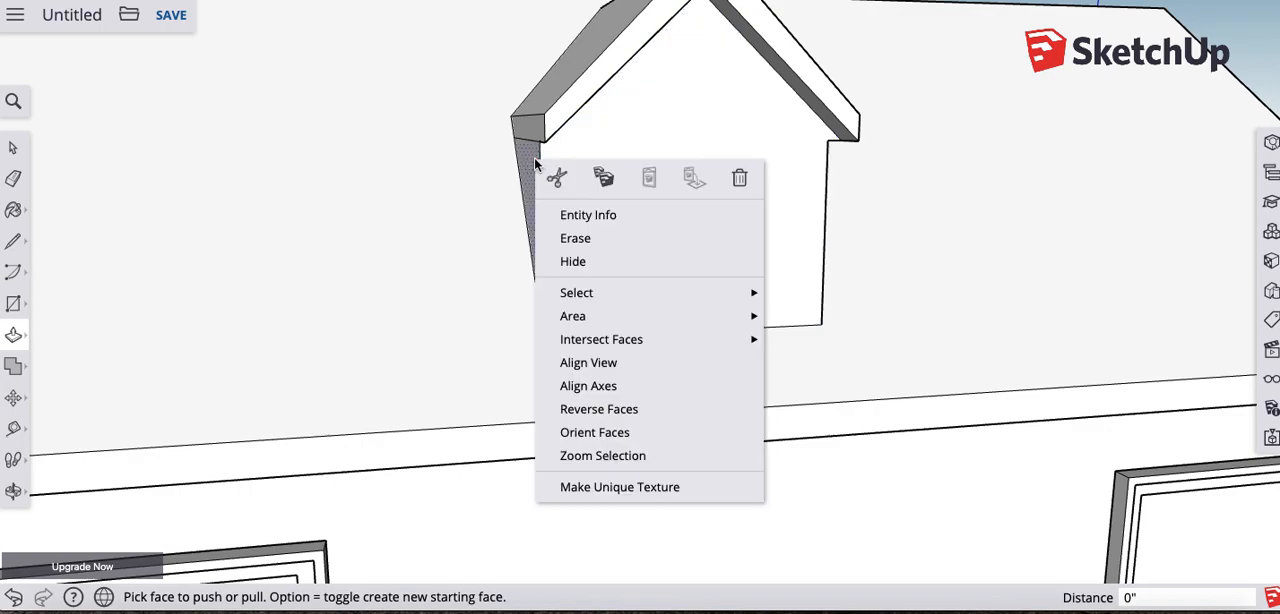
left_click(521, 167)
left_click(529, 169)
- Examine the dormer's flush side wall and how it meets the eave trim and main roof from several angles
middle_click_drag(680, 191, 565, 306)
scroll(540, 256, "up", 2)
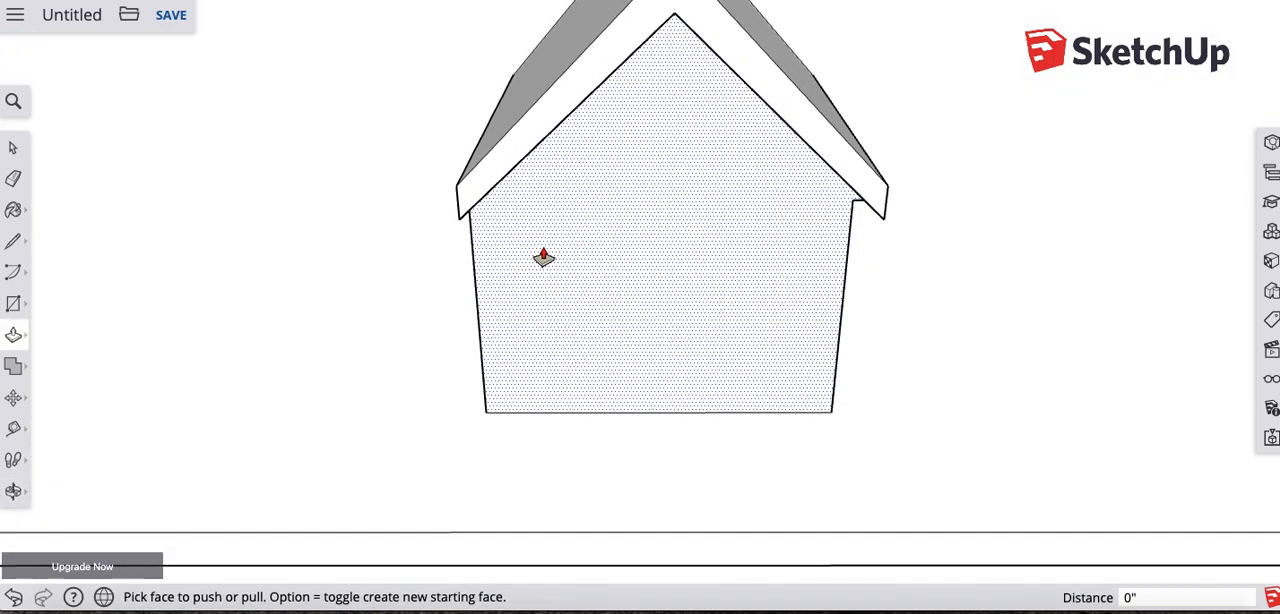
scroll(542, 258, "down", 4)
middle_click_drag(533, 222, 731, 189)
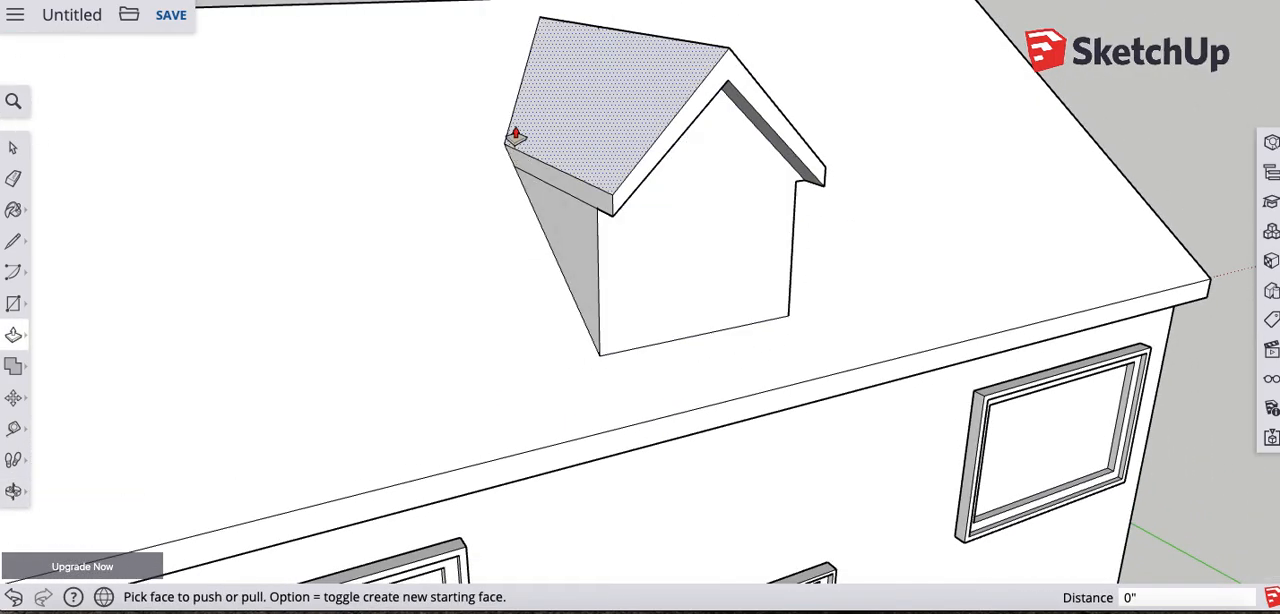
scroll(580, 254, "down", 3)
scroll(580, 274, "up", 6)
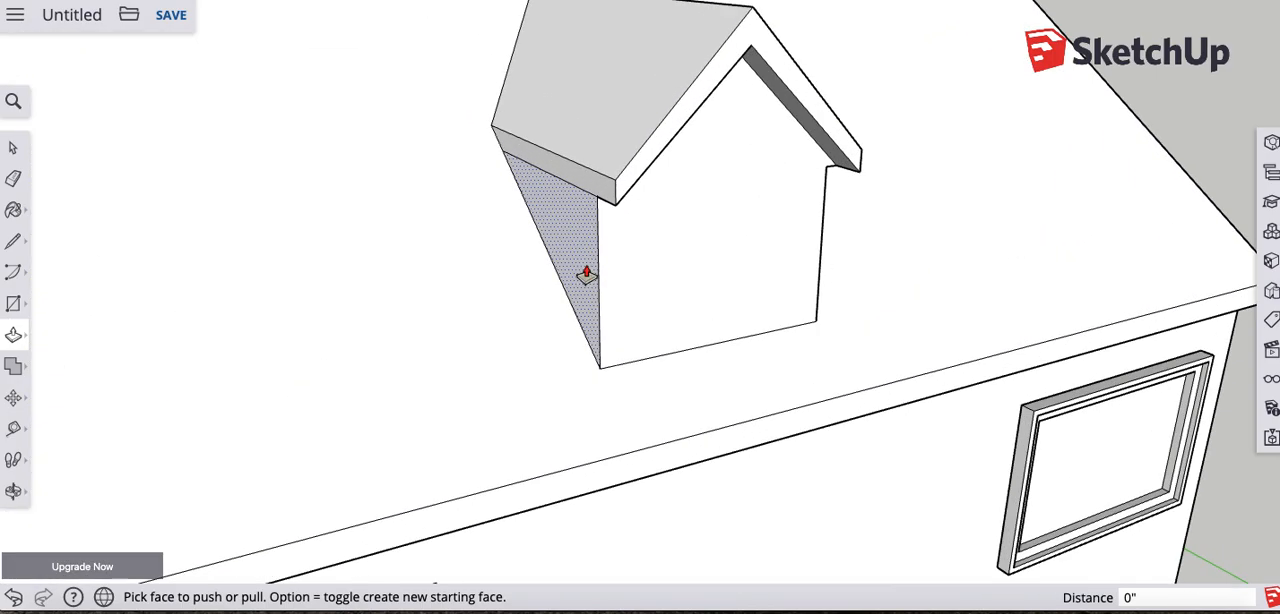
middle_click_drag(717, 277, 499, 108)
middle_click_drag(789, 191, 880, 200)
middle_click_drag(703, 194, 557, 194)
- Try to push the flush side wall again, moving it outward 1 3/4", and undo the move
left_click(554, 186)
key("Escape")
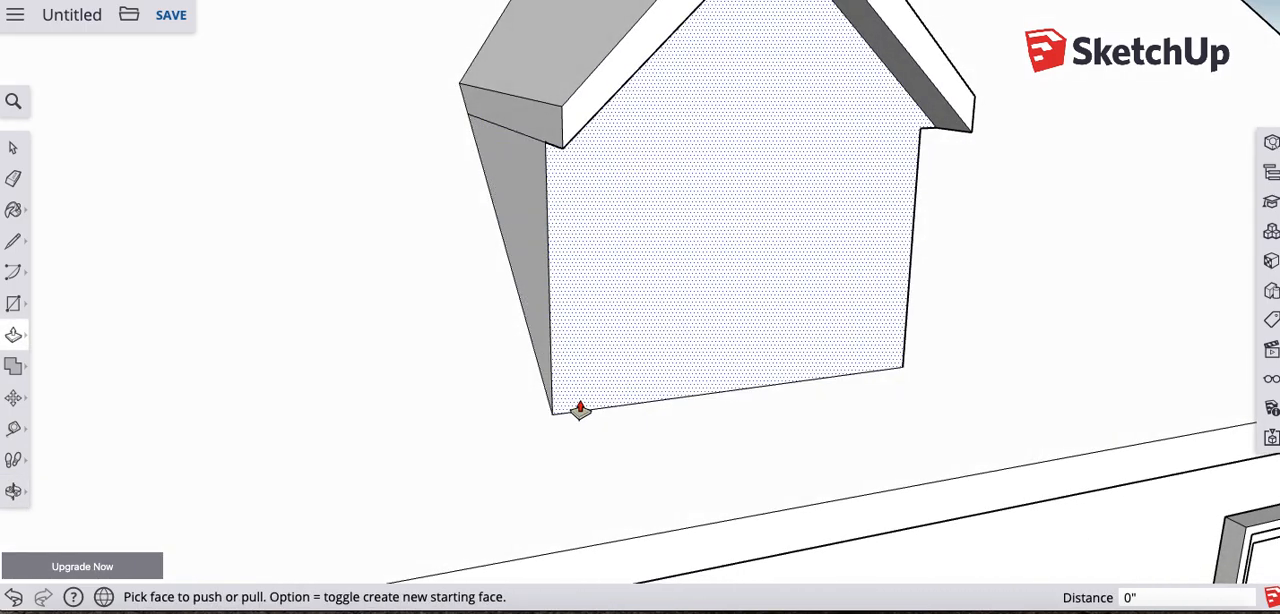
left_click(470, 119)
key("Escape")
left_click(554, 182)
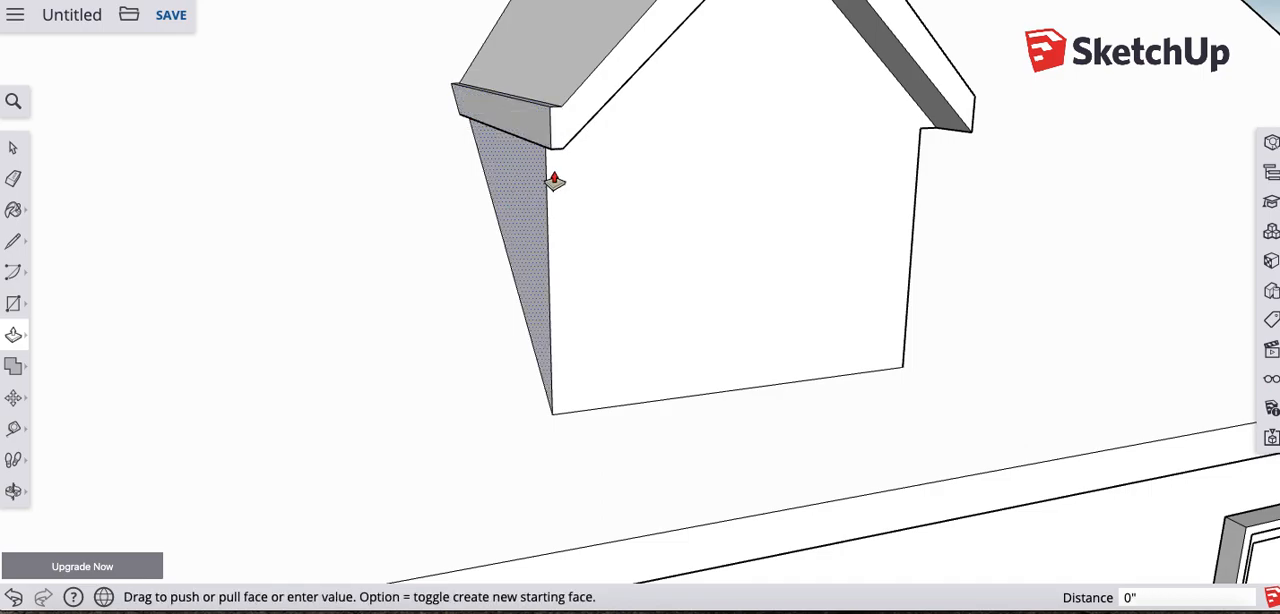
left_click(489, 185)
key("super+z")
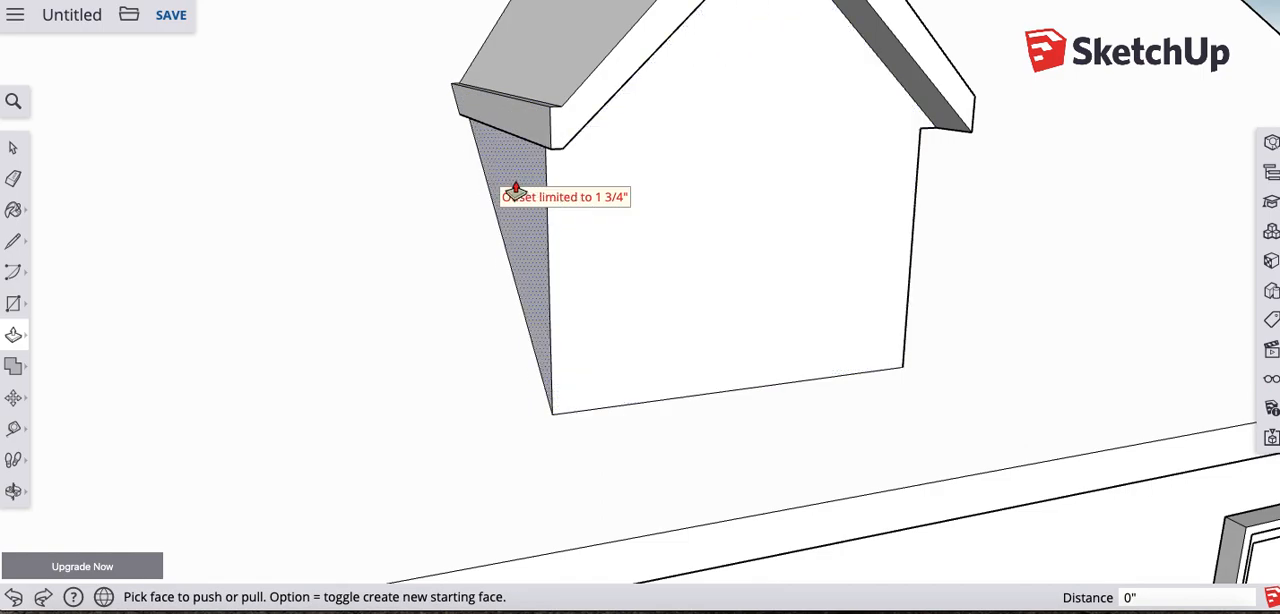
- Try erasing the edges where the side eave trim and side wall meet the main roof, and undo both erasures
scroll(517, 195, "up", 2)
middle_click_drag(500, 206, 600, 166)
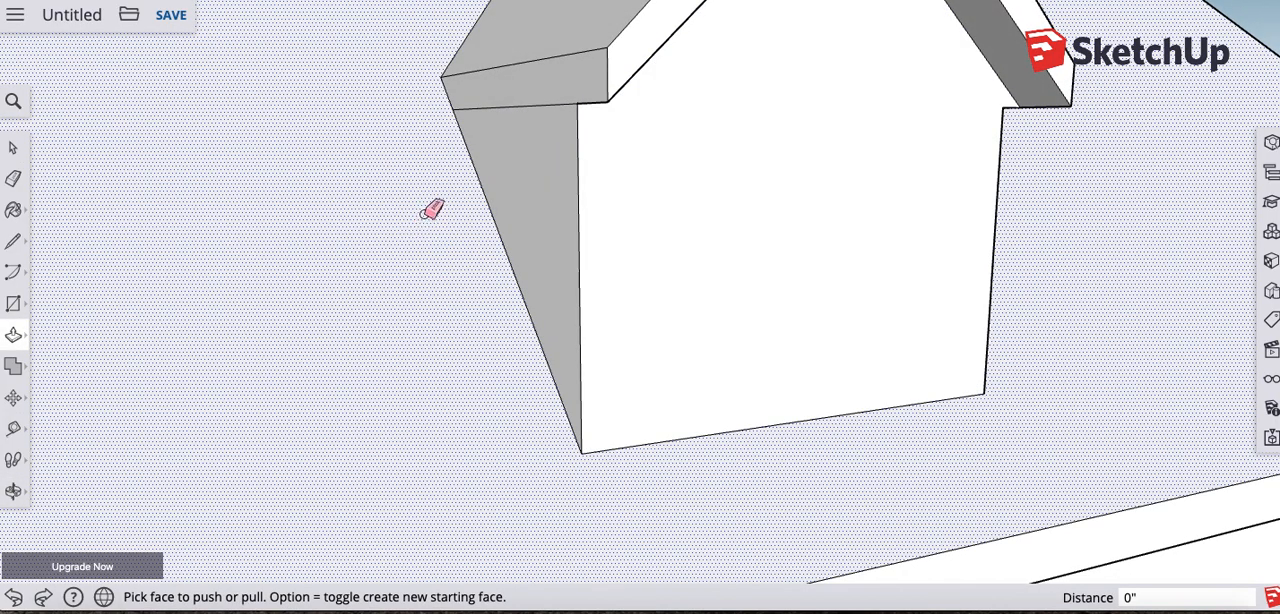
key("e")
left_click(447, 97)
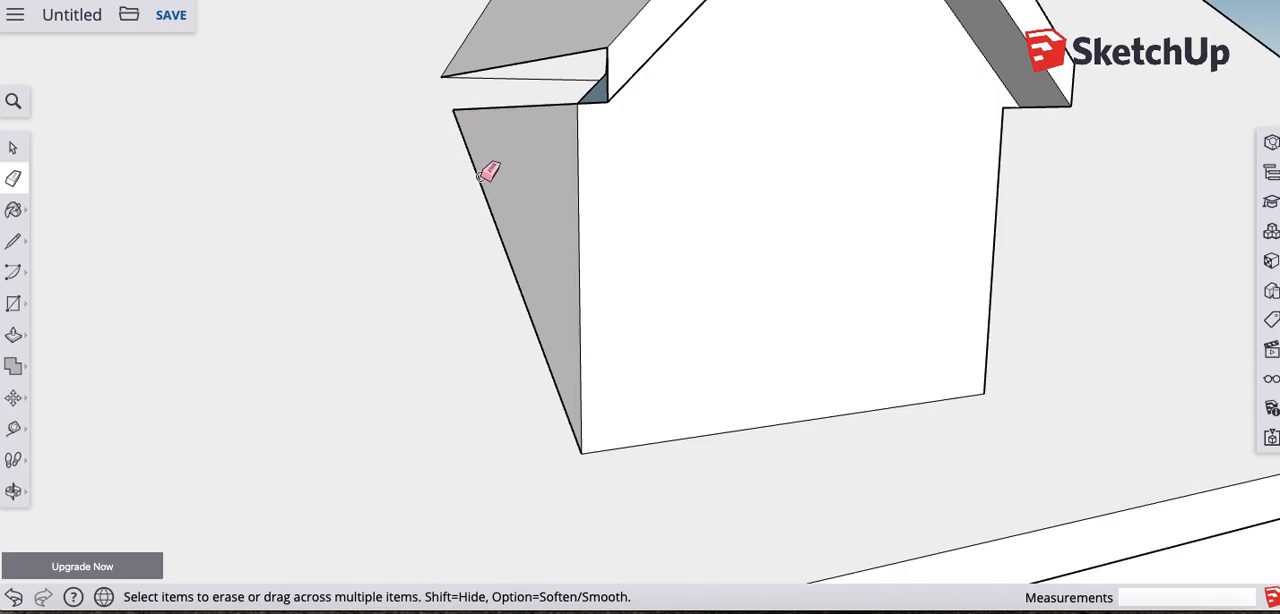
left_click(478, 176)
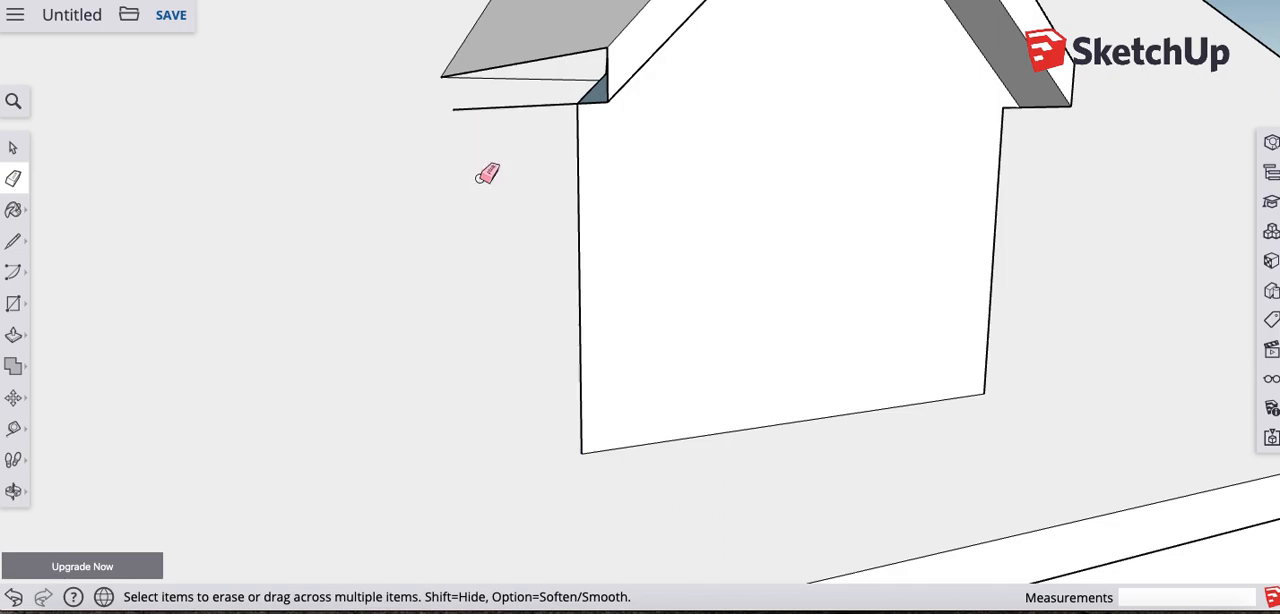
key("super+z")
key("super+z")
- Erase the flush side wall by its sloping roof edge, together with the leftover inner edges behind it
left_click(477, 176)
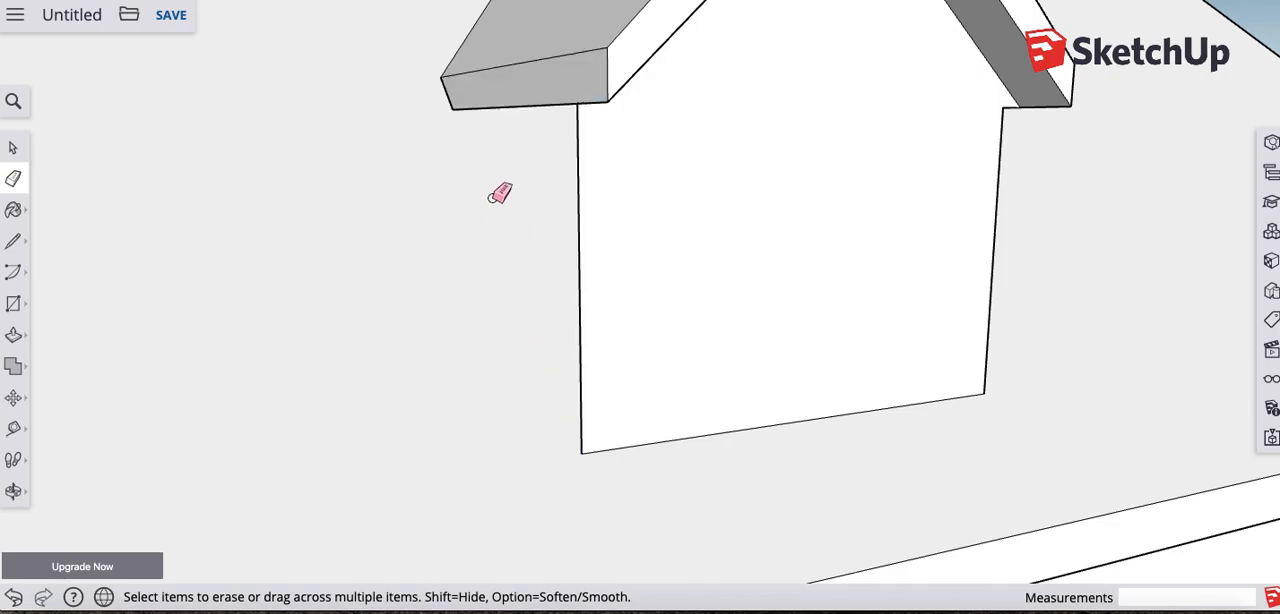
left_click_drag(863, 255, 809, 248)
key("e")
left_click(680, 229)
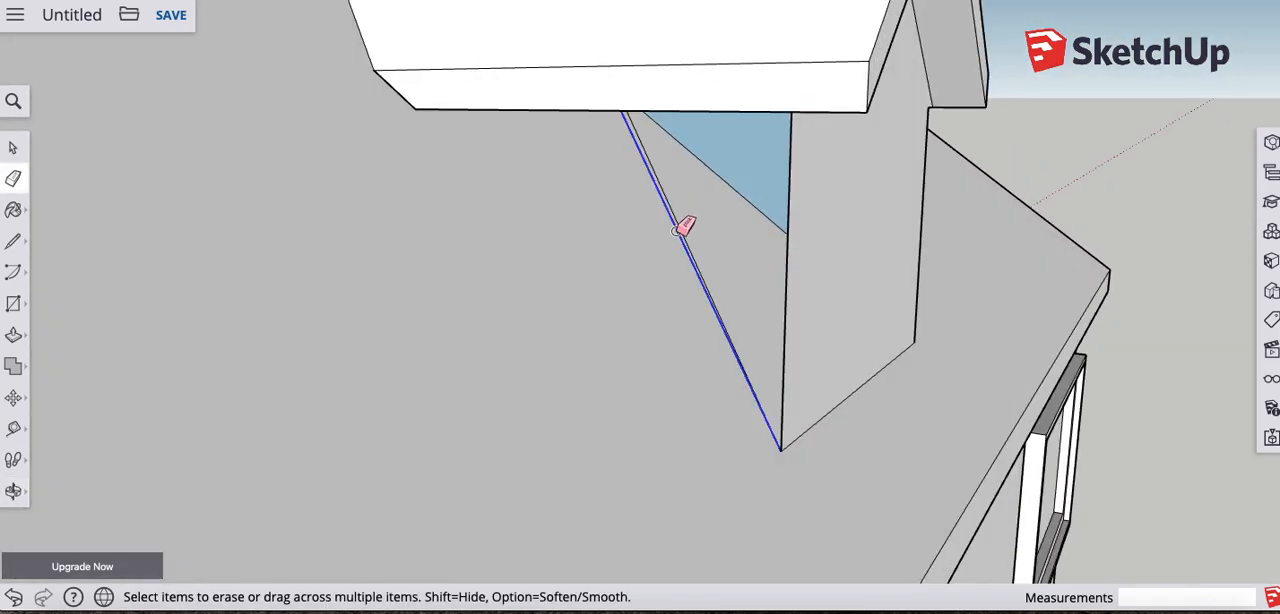
left_click(701, 270)
mouse_move(818, 311)
middle_mouse_down()
mouse_move(358, 301)
mouse_move(100, 266)
mouse_move(760, 300)
mouse_move(748, 296)
middle_mouse_up()
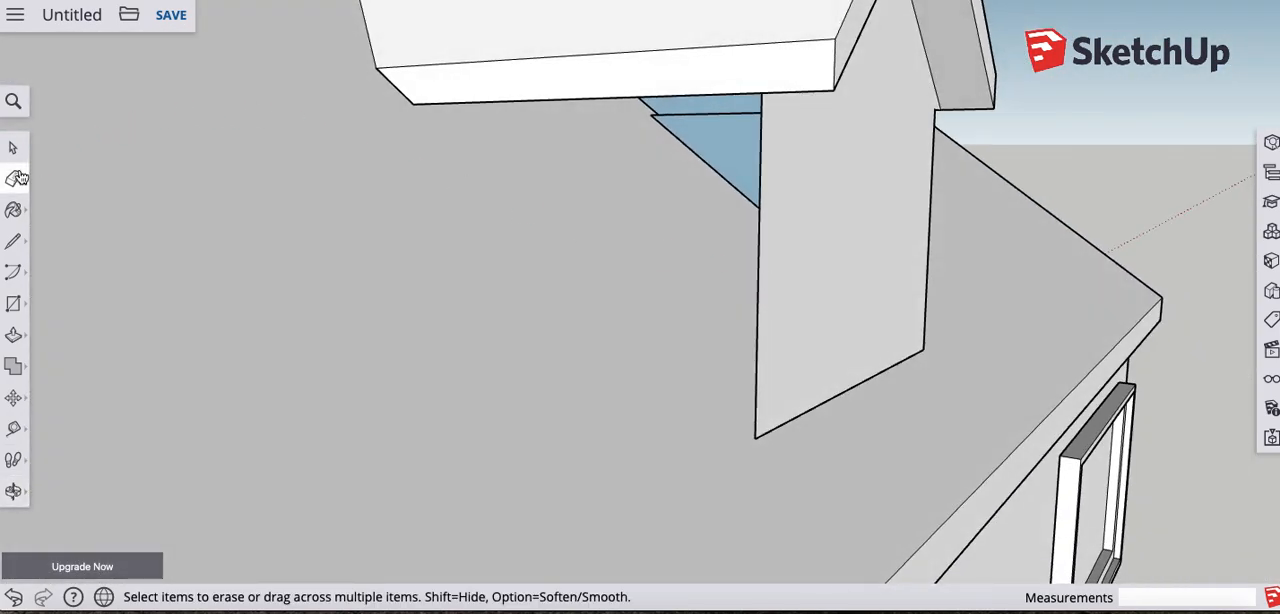
- Draw a line from the lower rear corner of the side eave trim to the front wall's bottom corner to close the side wall
left_click(13, 241)
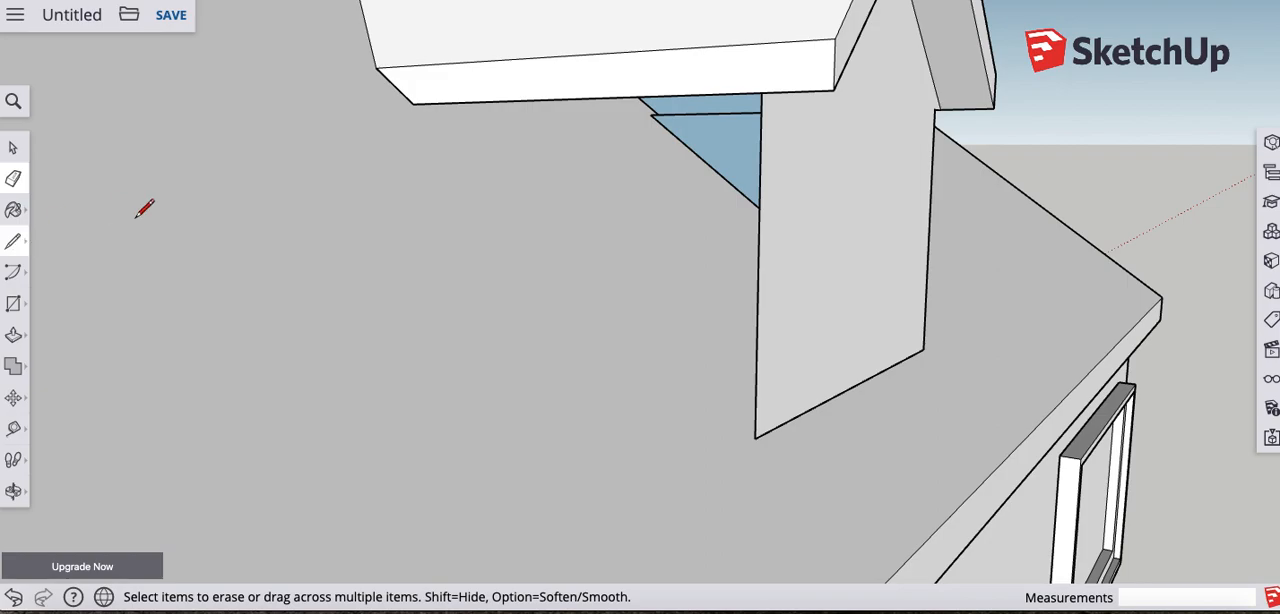
left_click(412, 102)
left_click(755, 437)
middle_click_drag(755, 437, 648, 455)
- Try to push the redrawn side wall inward about 4 3/8" and undo back to the intact side wall
key("p")
left_click(557, 220)
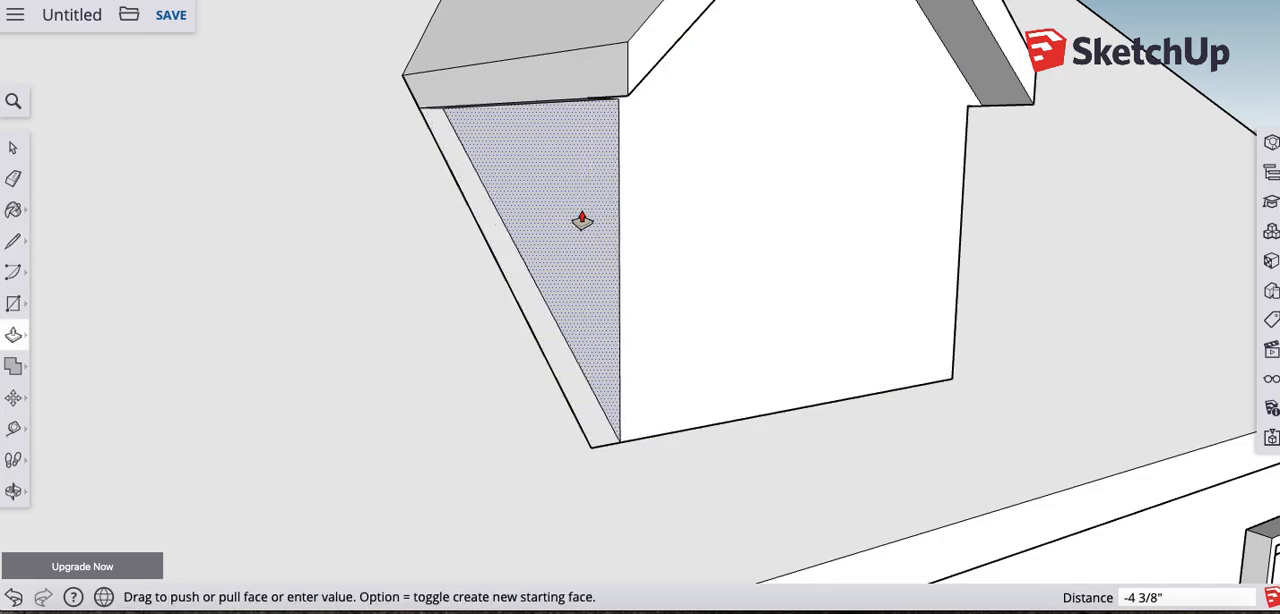
left_click(570, 223)
key("super+z")
key("super+z")
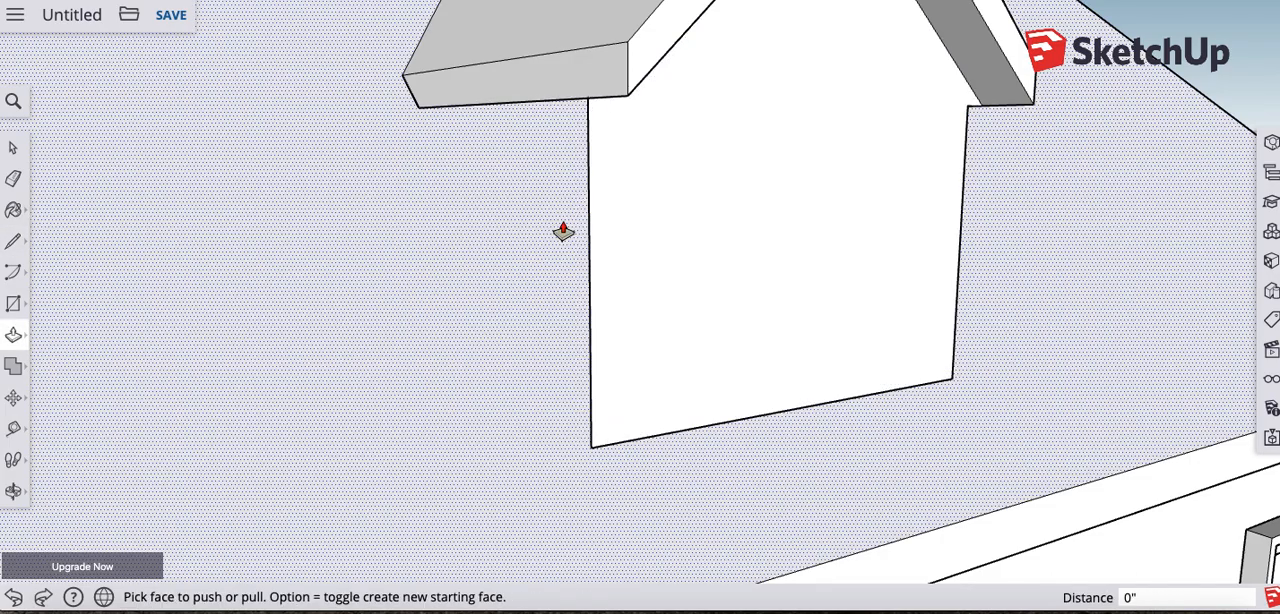
key("super+shift+z")
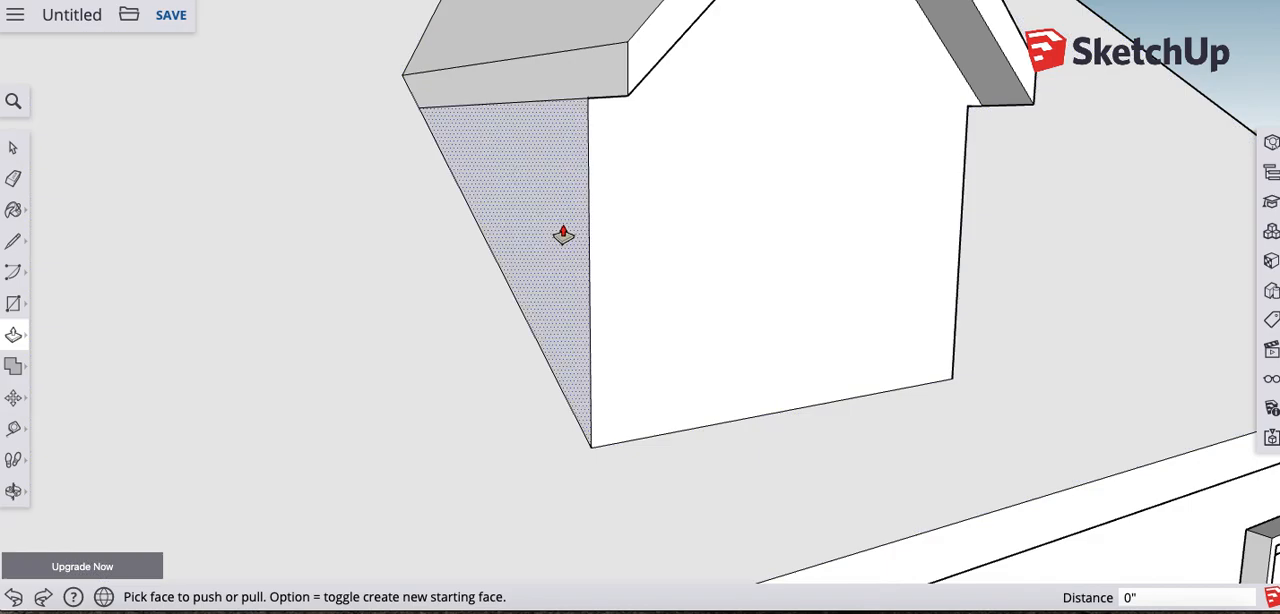
- Remove the dormer's flush side wall by erasing its sloping roof edge and the leftover edges inside the opening
left_click_drag(518, 190, 614, 154)
key("e")
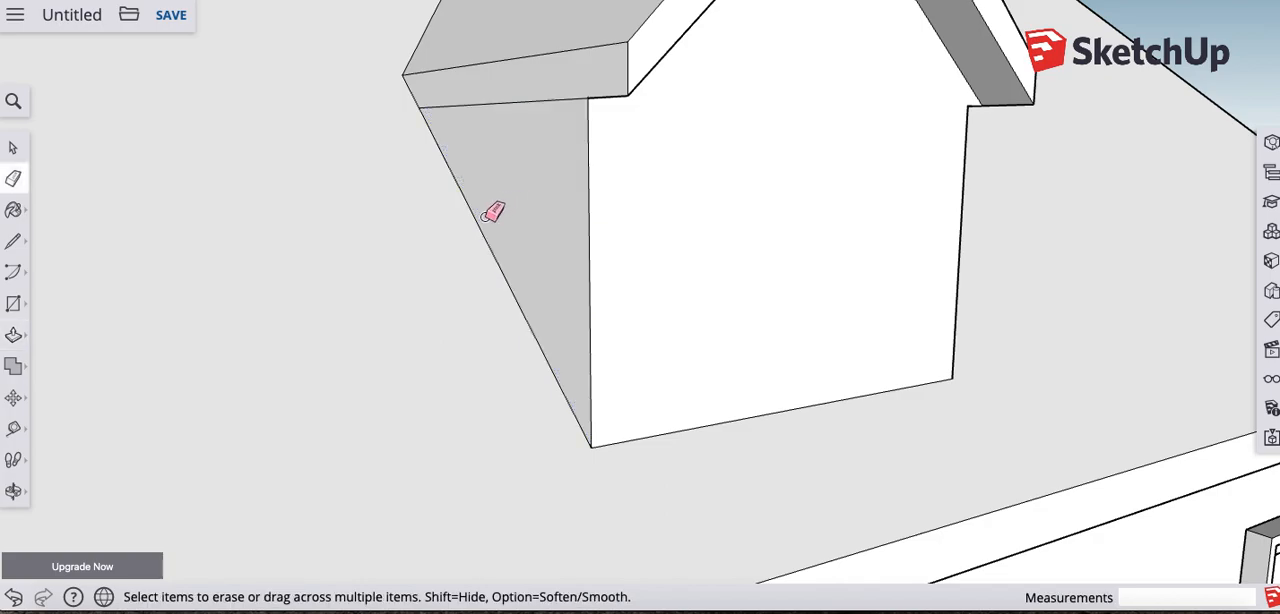
left_click(480, 220)
mouse_move(443, 223)
middle_mouse_down()
mouse_move(523, 231)
mouse_move(611, 217)
mouse_move(667, 185)
middle_mouse_up()
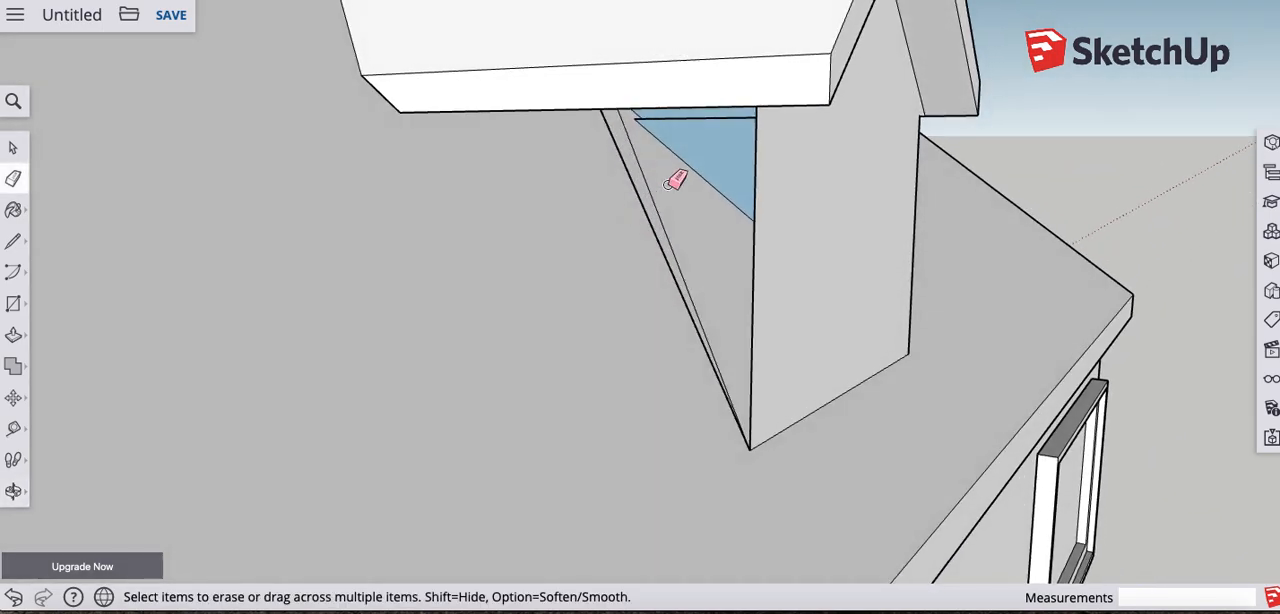
left_click_drag(640, 193, 648, 194)
left_click(650, 194)
- Close the dormer's open side with a line from the eave trim's lower rear corner to the front wall's bottom corner
mouse_move(700, 215)
middle_mouse_down()
mouse_move(674, 220)
mouse_move(629, 109)
mouse_move(621, 157)
mouse_move(646, 186)
mouse_move(546, 160)
middle_mouse_up()
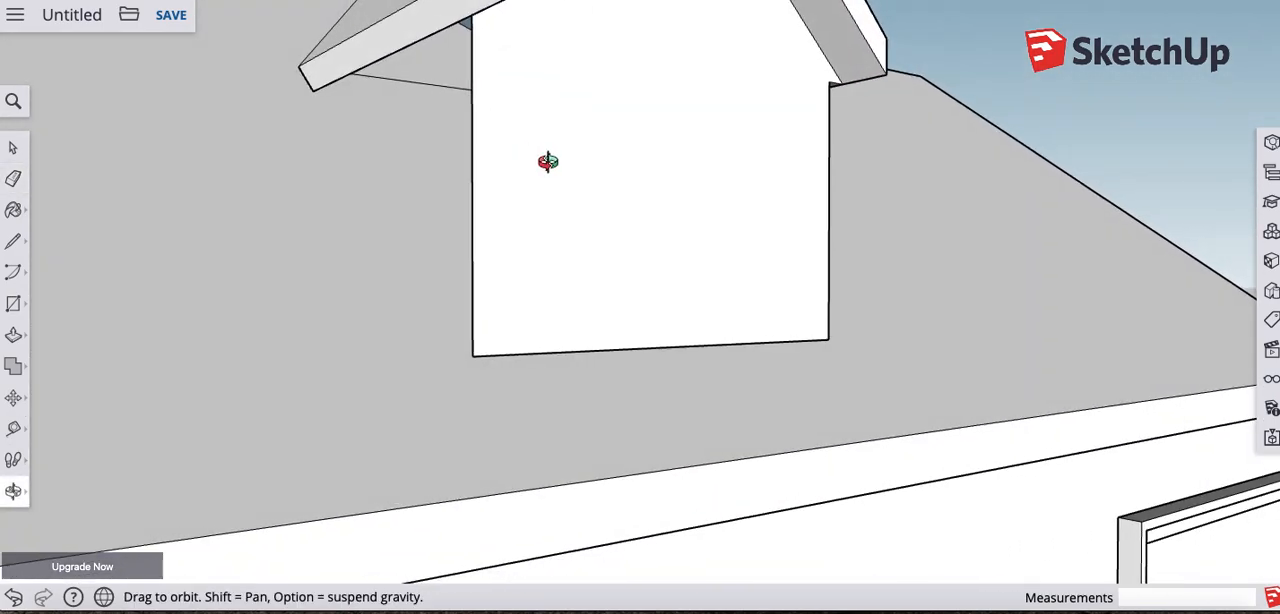
left_click(14, 243)
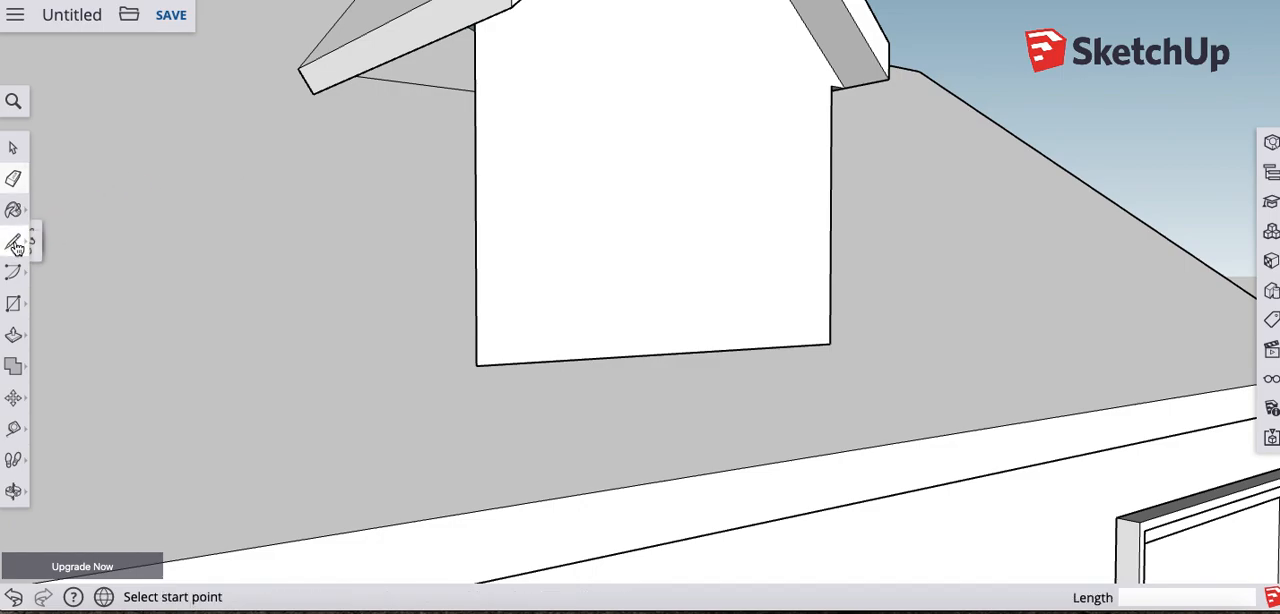
left_click(313, 93)
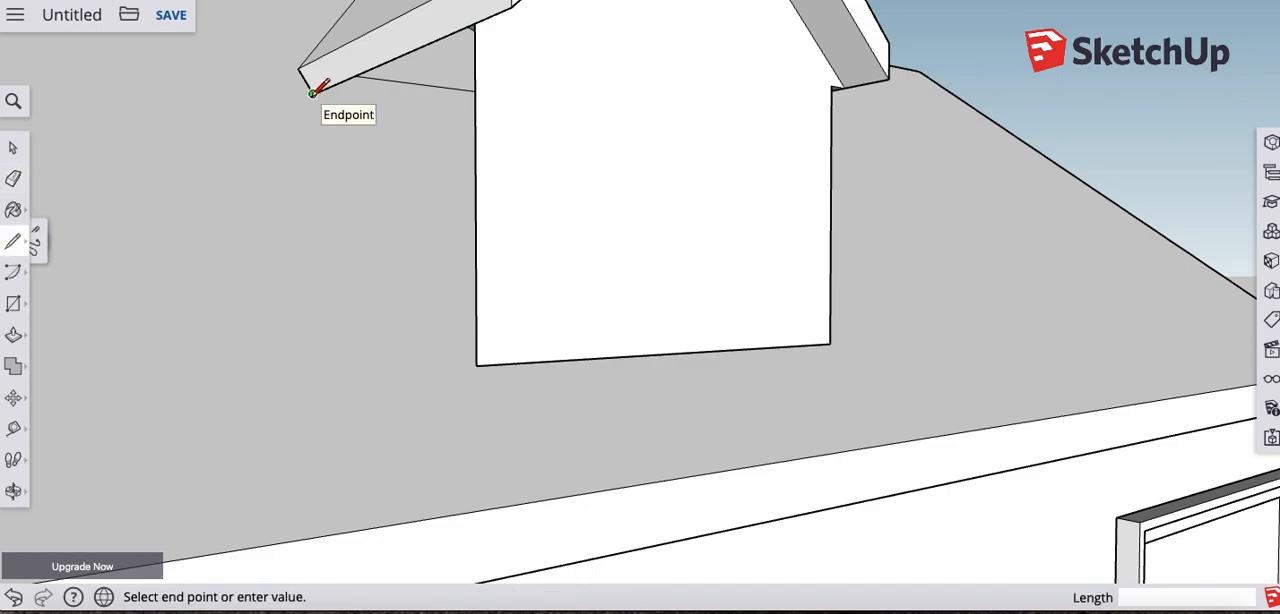
left_click(476, 362)
middle_click_drag(503, 251, 440, 280)
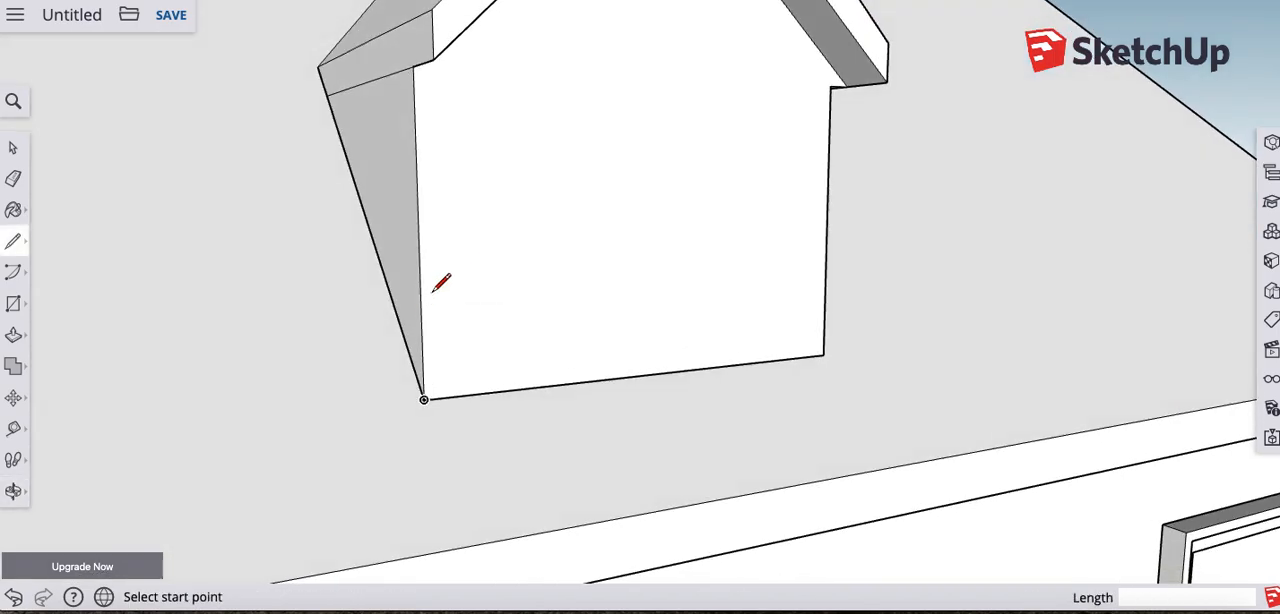
- Push the redrawn dormer side wall inward under the eave and erase the leftover outer edges on the roof
key("p")
left_click_drag(389, 196, 531, 206)
mouse_move(531, 206)
middle_mouse_down()
mouse_move(403, 240)
mouse_move(510, 231)
mouse_move(466, 209)
middle_mouse_up()
left_click_drag(466, 209, 409, 270)
key("e")
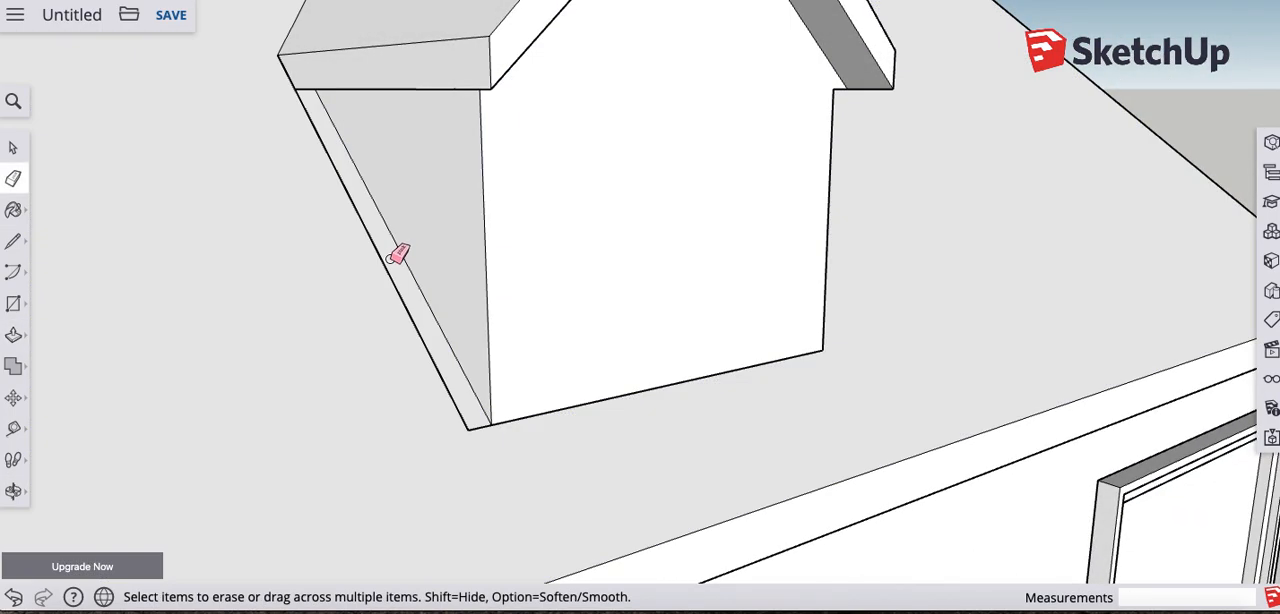
left_click(367, 234)
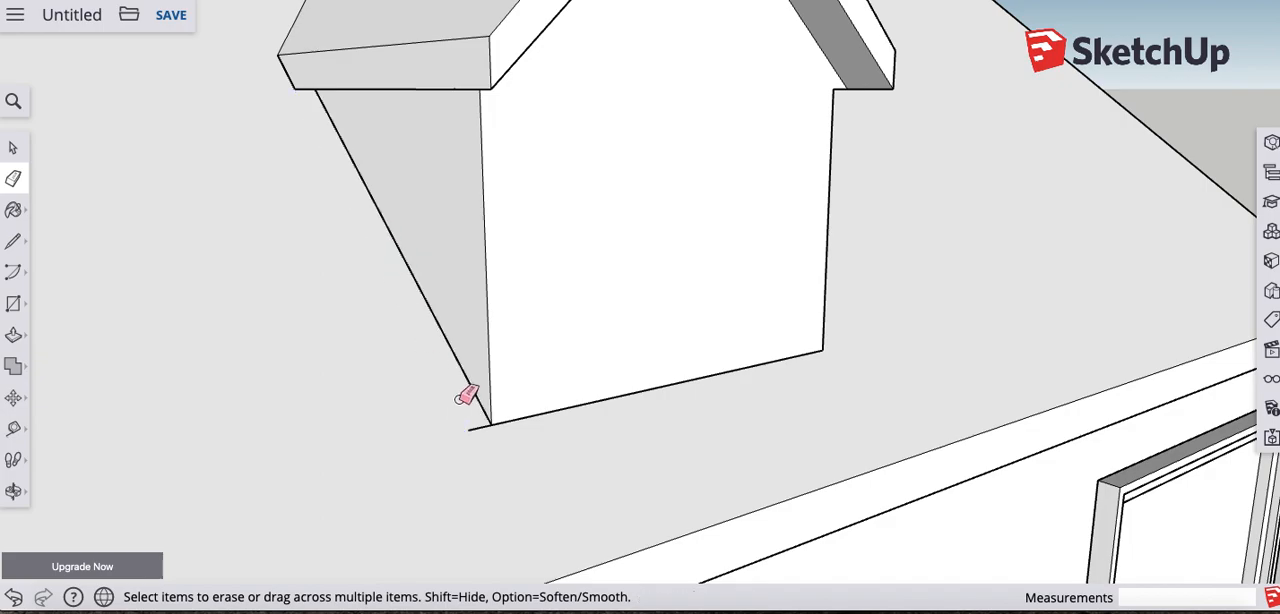
mouse_move(937, 356)
middle_mouse_down()
mouse_move(700, 363)
mouse_move(476, 335)
middle_mouse_up()
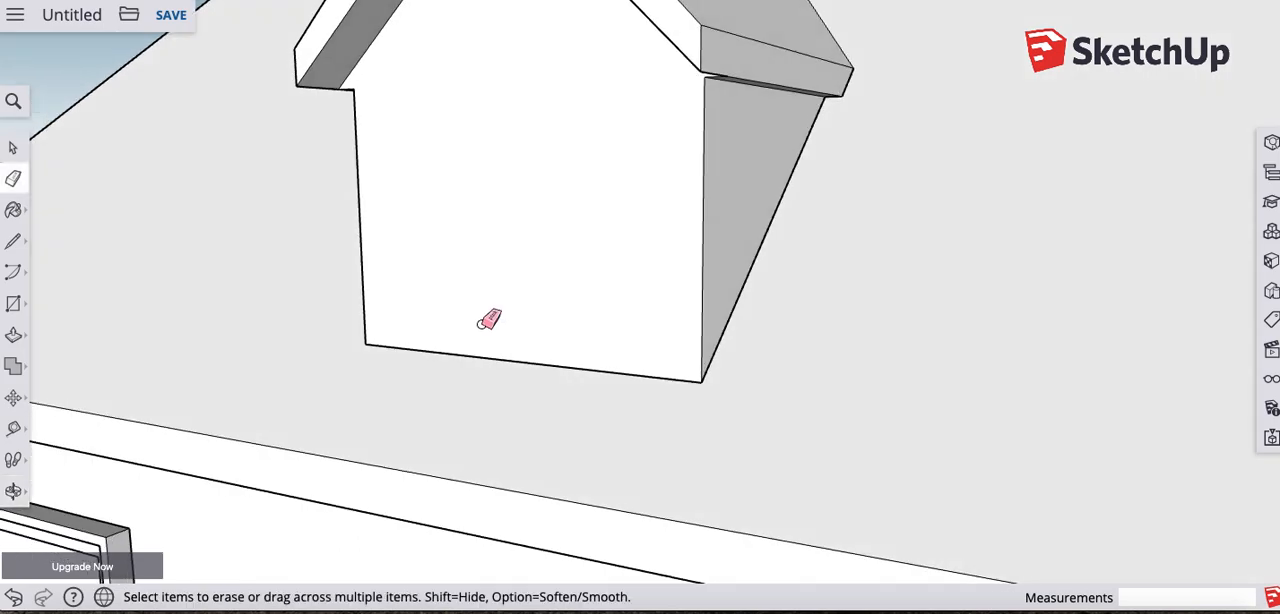
- Examine the dormer's side walls and trim, and the whole house, from several angles
mouse_move(455, 256)
middle_mouse_down()
mouse_move(871, 254)
mouse_move(860, 250)
middle_mouse_up()
mouse_move(611, 197)
middle_mouse_down()
mouse_move(535, 222)
mouse_move(617, 200)
middle_mouse_up()
scroll(620, 200, "up", 3)
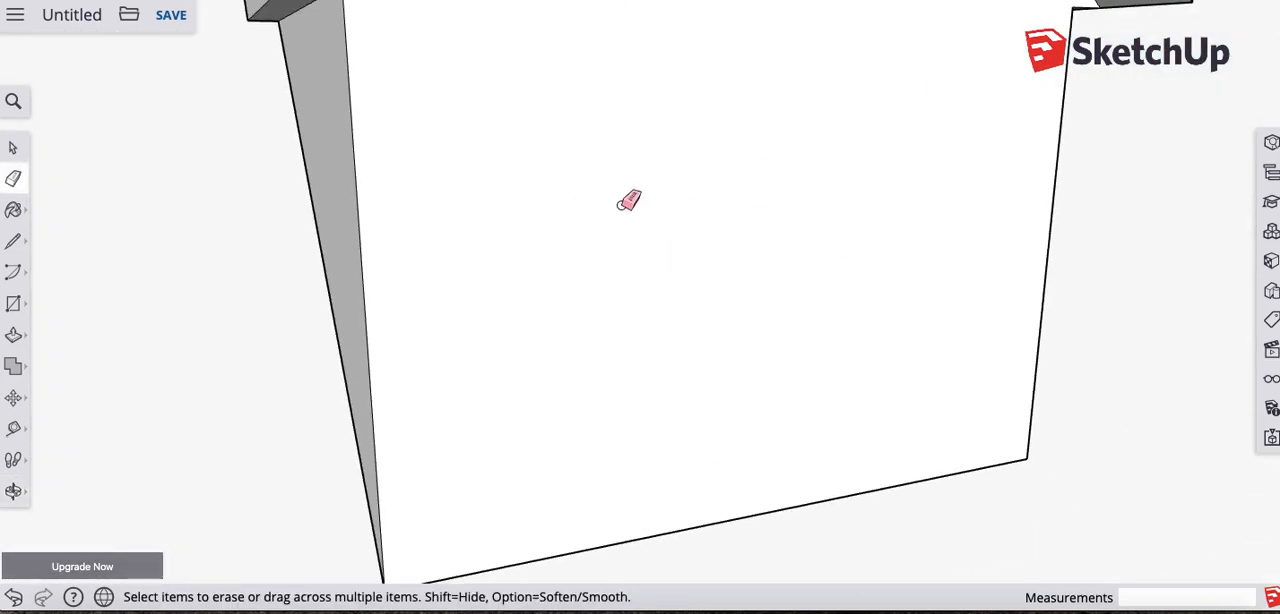
scroll(628, 200, "down", 6)
mouse_move(763, 268)
middle_mouse_down()
mouse_move(620, 269)
mouse_move(635, 262)
middle_mouse_up()
scroll(566, 238, "down", 4)
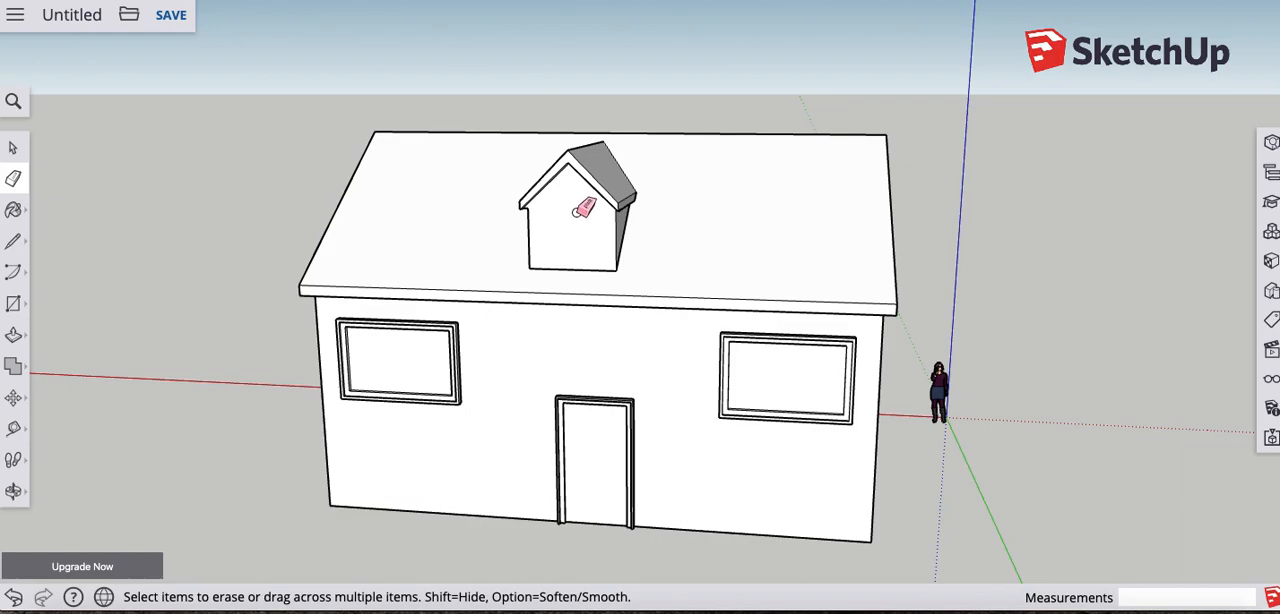
mouse_move(586, 224)
middle_mouse_down()
mouse_move(586, 263)
mouse_move(563, 283)
middle_mouse_up()
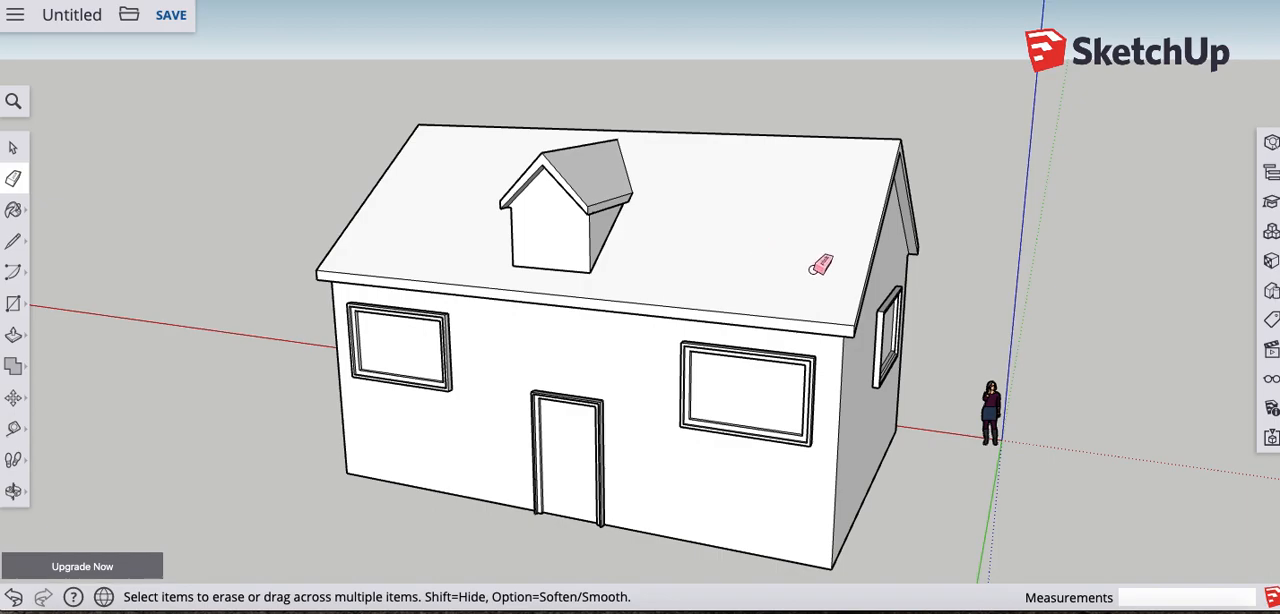
mouse_move(834, 284)
middle_mouse_down()
mouse_move(754, 237)
mouse_move(797, 262)
middle_mouse_up()
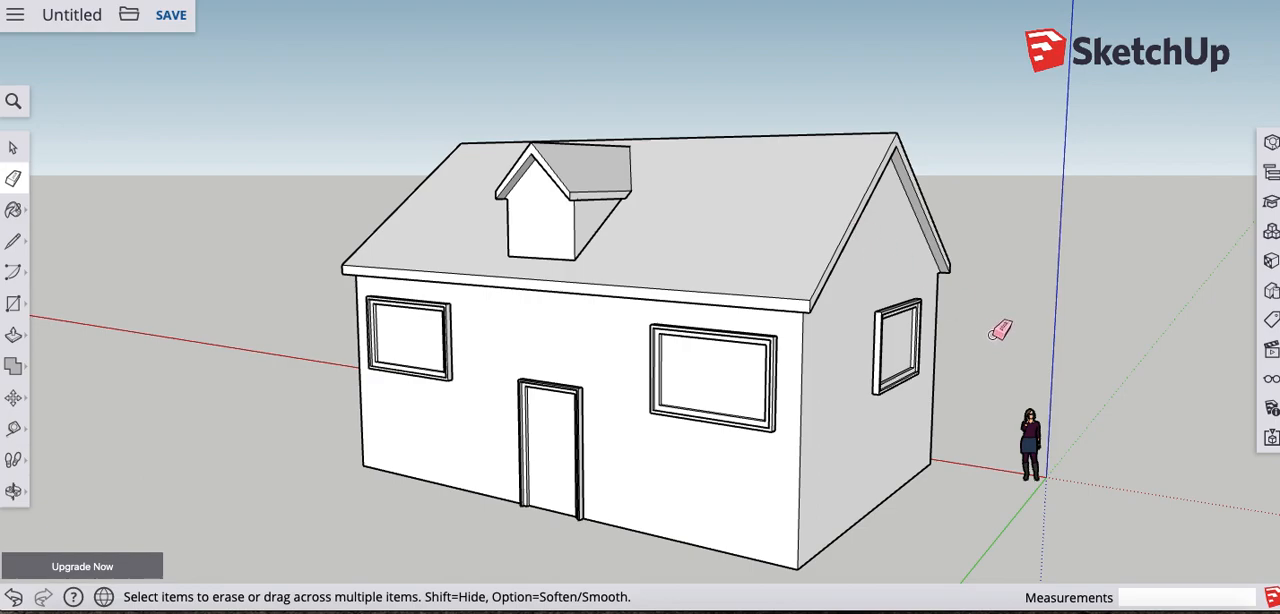
- Paint the front wall of the house with the Cinder Block material from Brick, Cladding and Siding
left_click(1270, 262)
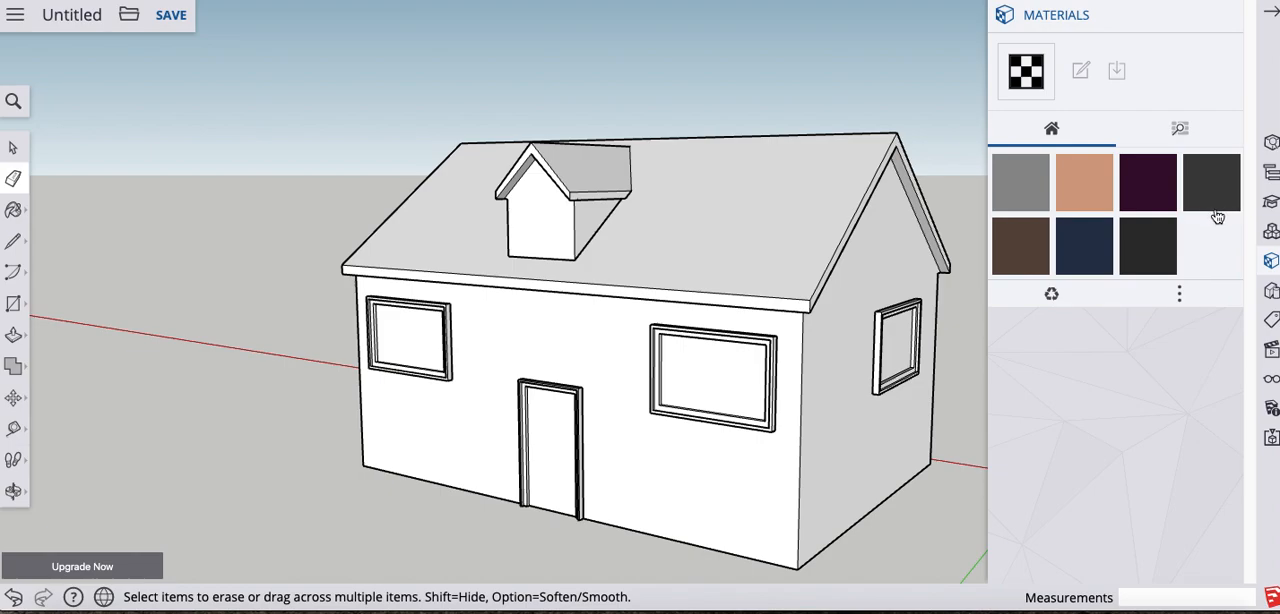
left_click(1181, 133)
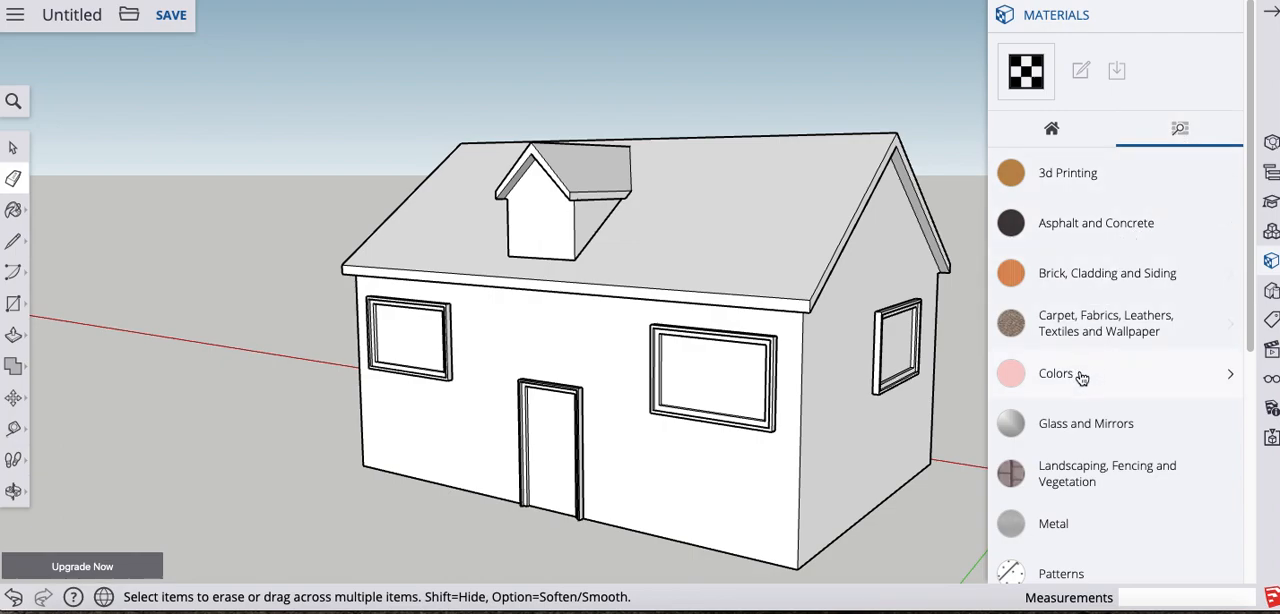
left_click(1097, 277)
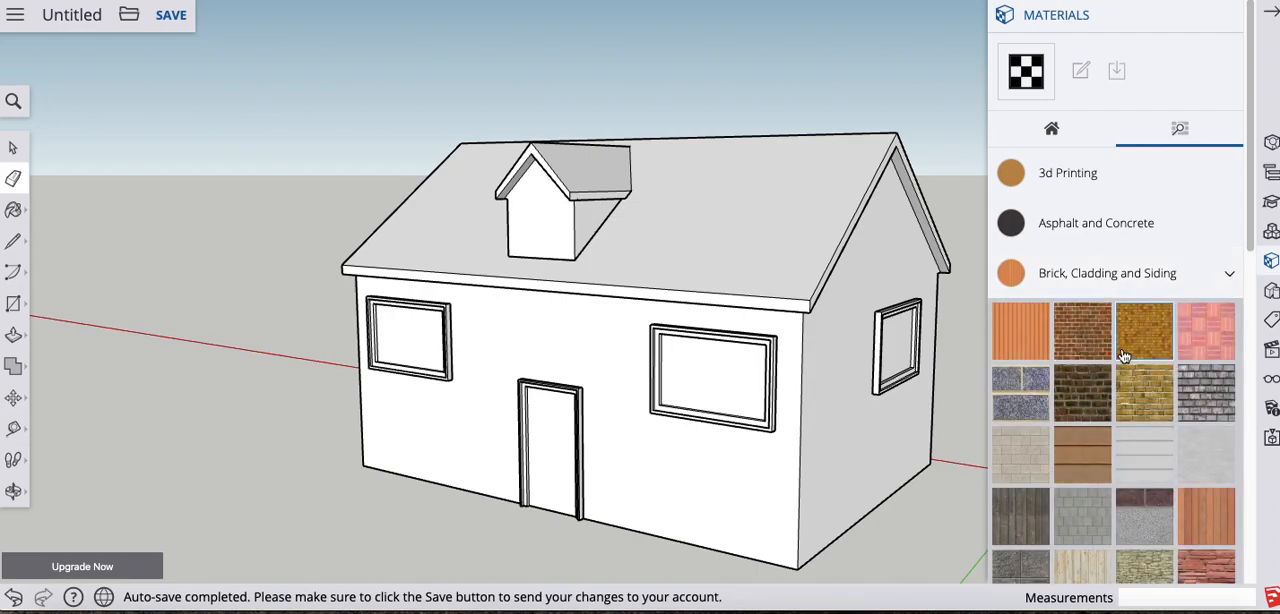
left_click(1034, 454)
left_click(774, 490)
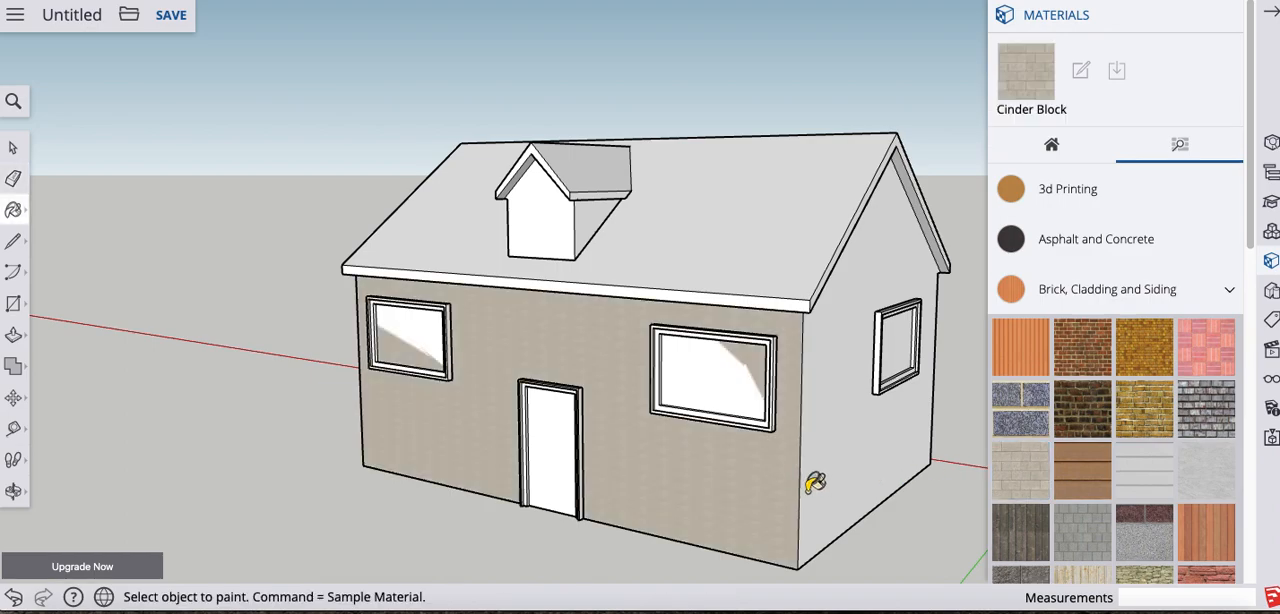
- Apply Cinder Block to both gable walls and the rear wall of the house
middle_click_drag(776, 444, 714, 414)
left_click(826, 298)
mouse_move(854, 409)
middle_mouse_down()
mouse_move(580, 414)
mouse_move(915, 380)
mouse_move(640, 363)
middle_mouse_up()
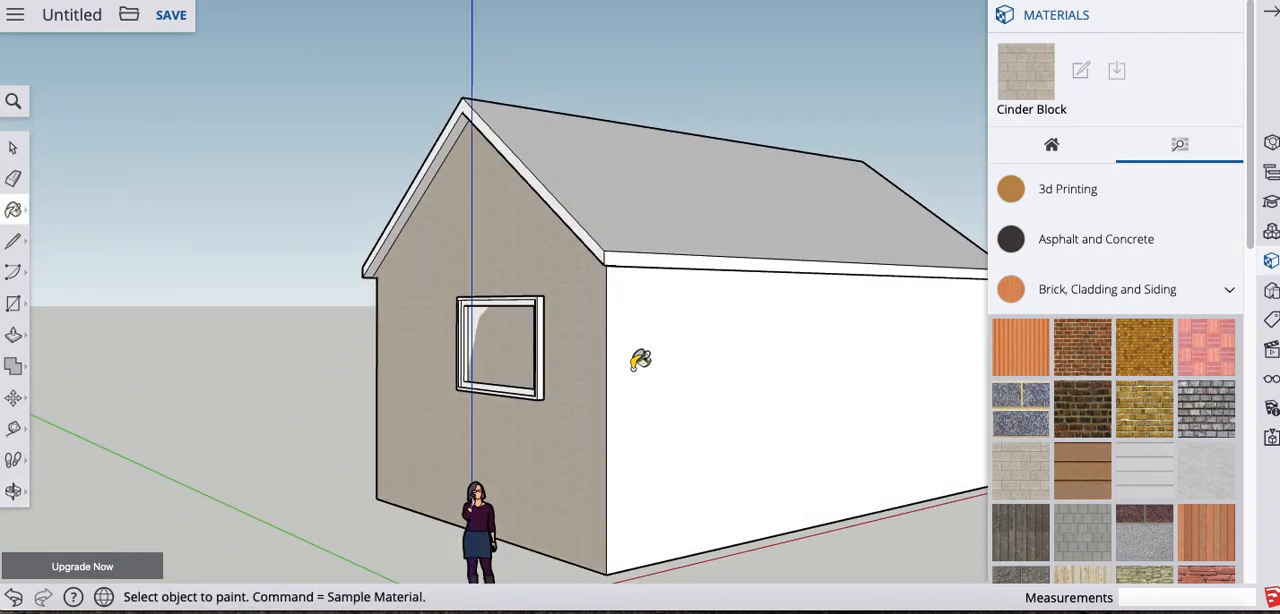
left_click(855, 362)
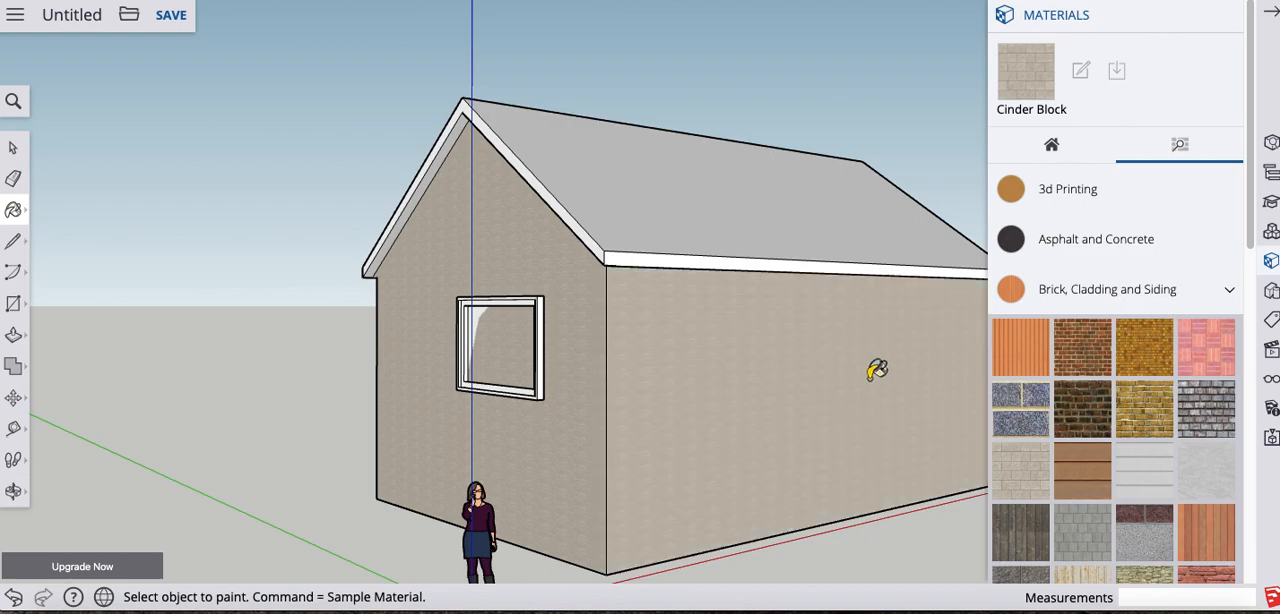
middle_click_drag(745, 357, 874, 257)
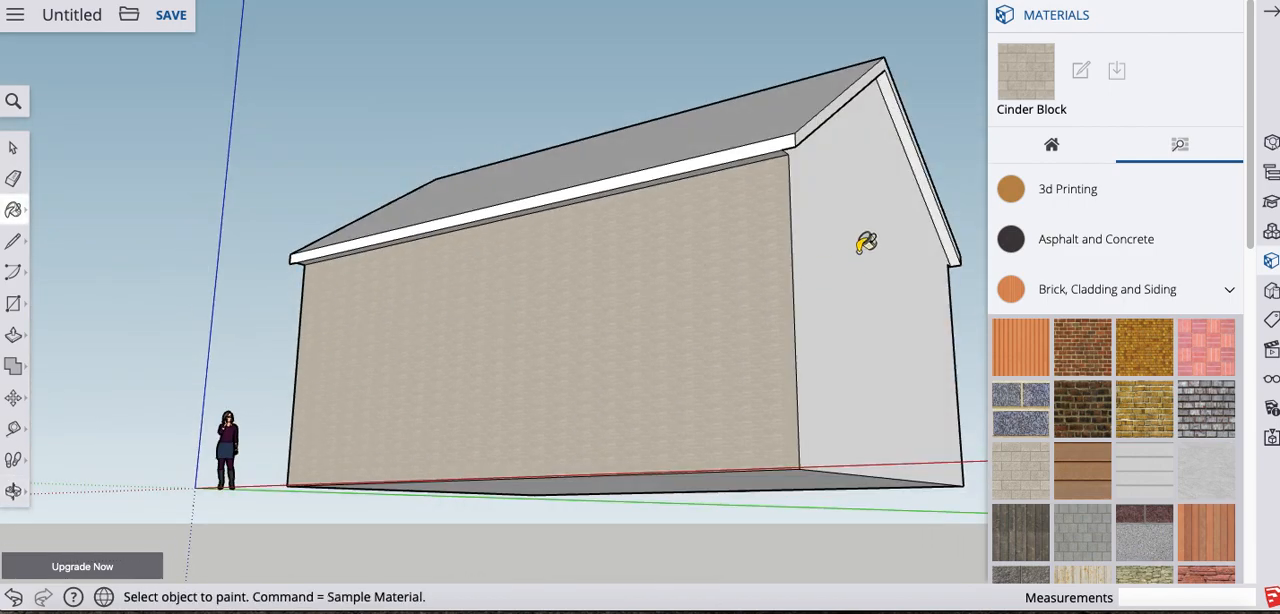
left_click(866, 245)
middle_click_drag(720, 306, 423, 309)
middle_click_drag(731, 194, 703, 339)
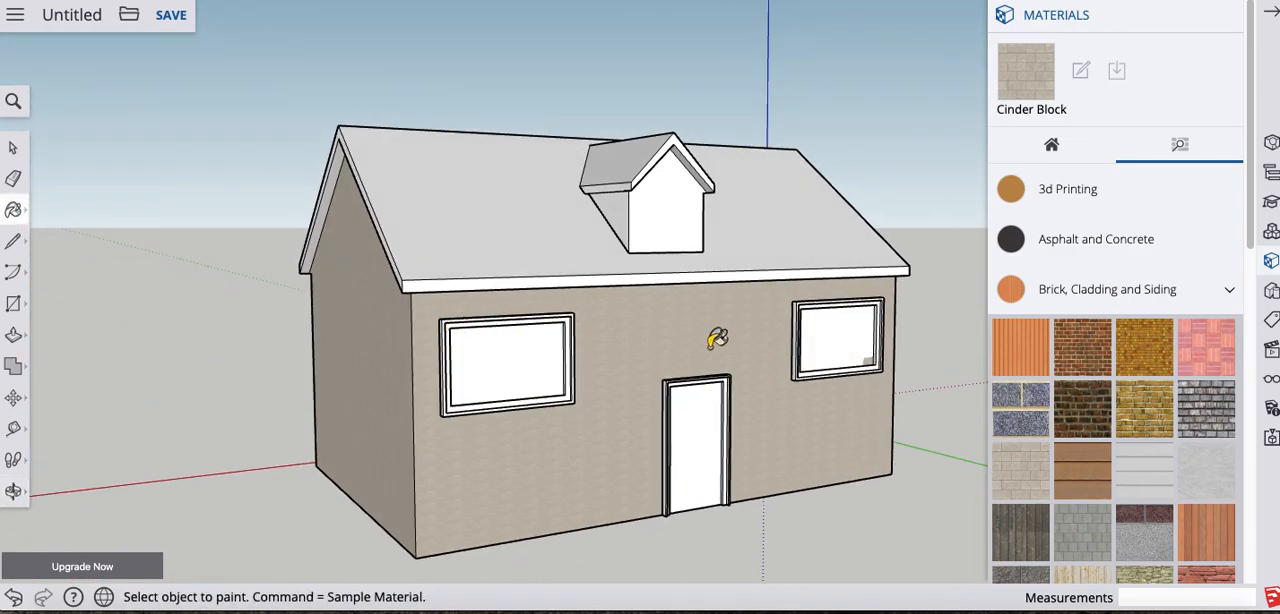
- Paint the main roof's front slope and one dormer roof slope with Roofing Shingles Asphalt
scroll(1123, 329, "down", 2)
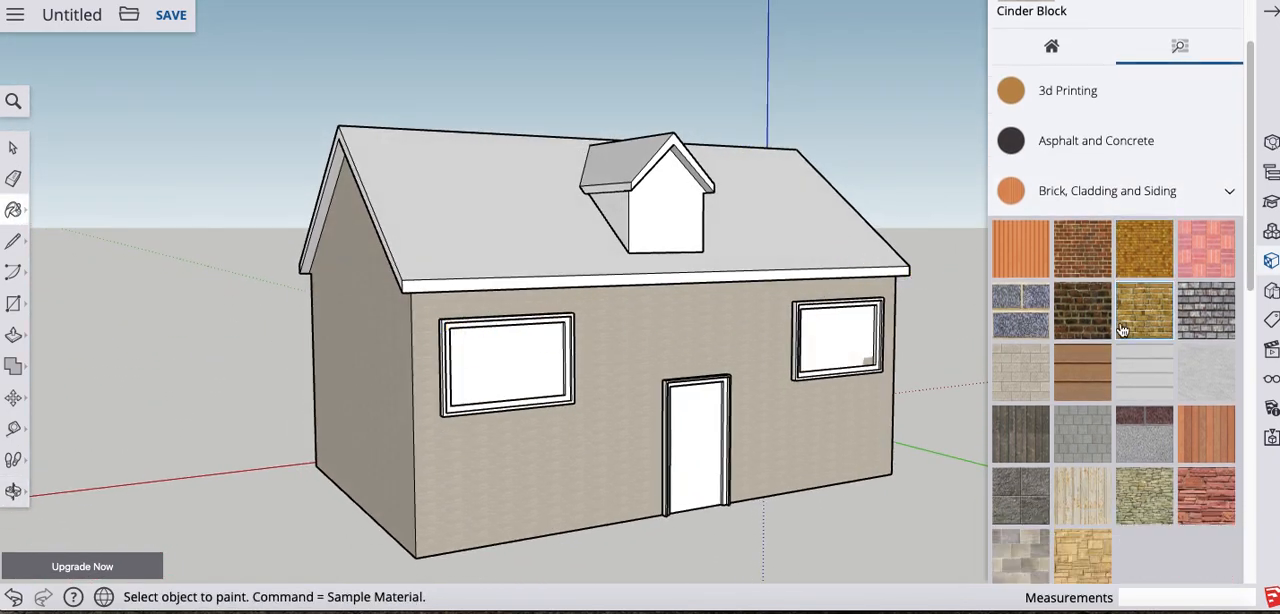
scroll(1123, 329, "down", 5)
left_click(1049, 400)
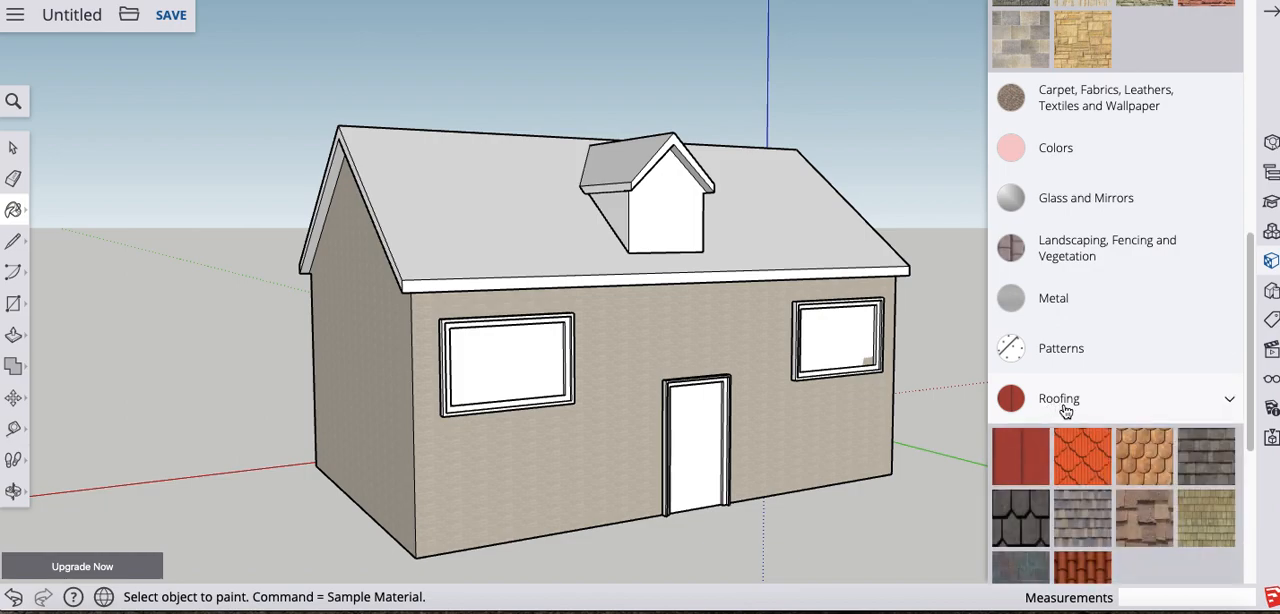
left_click(1207, 463)
left_click(528, 230)
left_click(627, 170)
- Apply Roofing Shingles Asphalt to the dormer's other roof slope and the main roof's rear slope
mouse_move(766, 206)
middle_mouse_down()
mouse_move(400, 371)
mouse_move(626, 194)
middle_mouse_up()
left_click(620, 192)
mouse_move(758, 228)
middle_mouse_down()
mouse_move(790, 250)
mouse_move(834, 251)
middle_mouse_up()
left_click(823, 234)
middle_click_drag(757, 352, 963, 169)
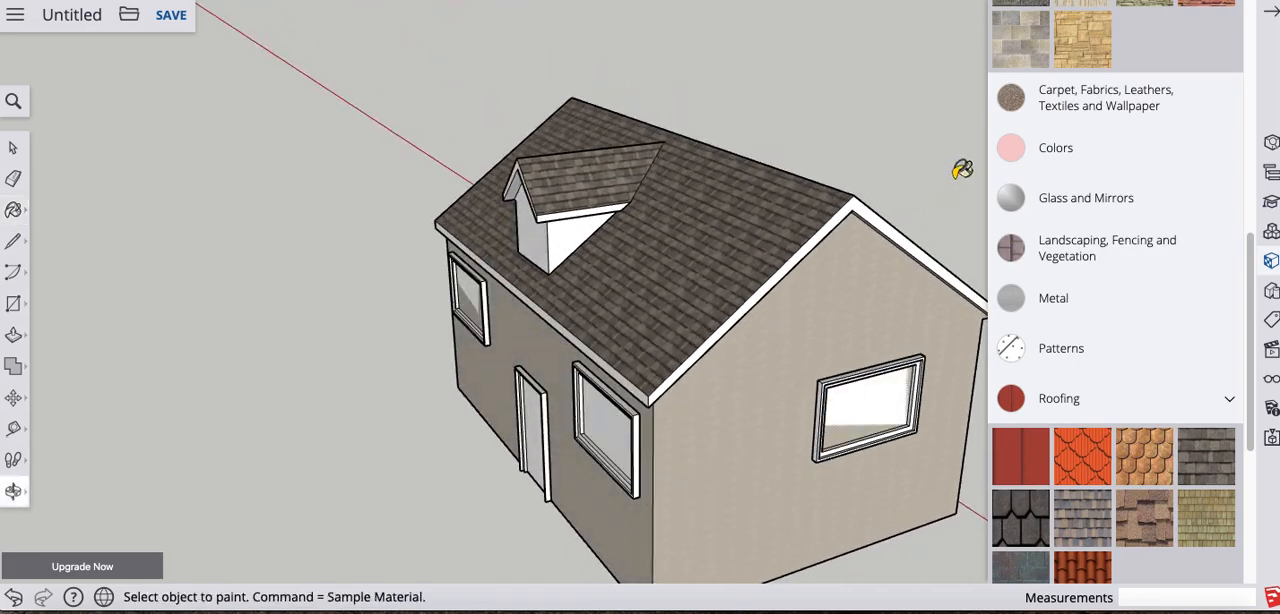
- Paint the dormer's front wall and both side walls with Cinder Block
mouse_move(700, 322)
middle_mouse_down()
mouse_move(737, 334)
mouse_move(910, 297)
mouse_move(460, 325)
mouse_move(795, 318)
middle_mouse_up()
scroll(587, 350, "up", 3)
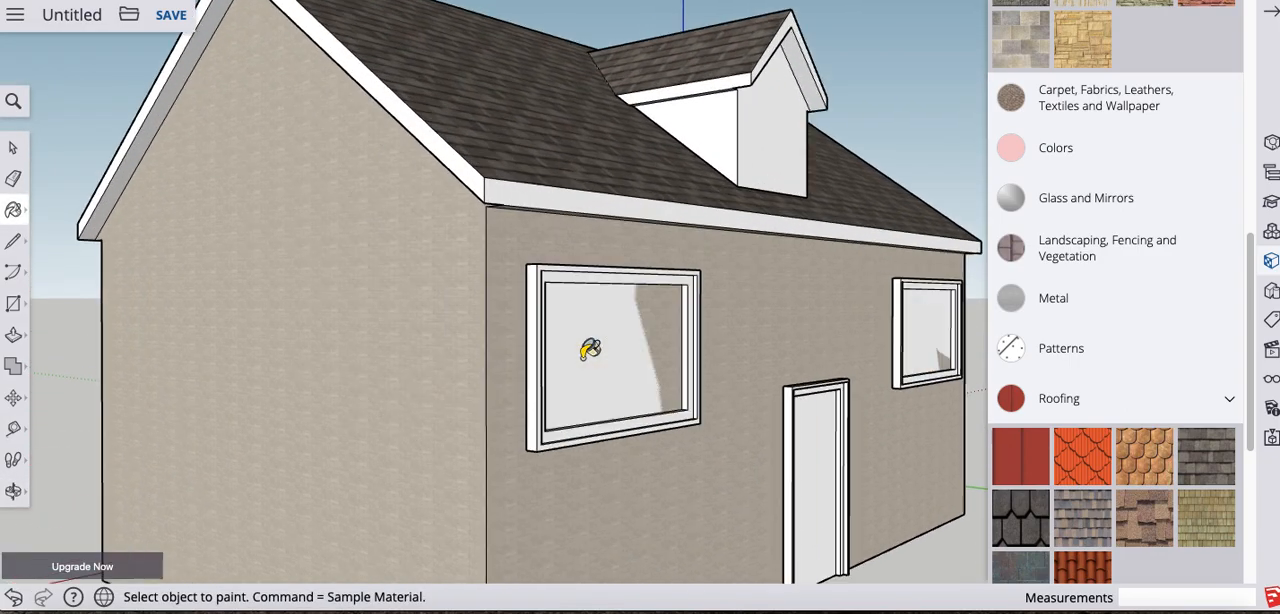
scroll(770, 332, "down", 1)
scroll(776, 333, "down", 2)
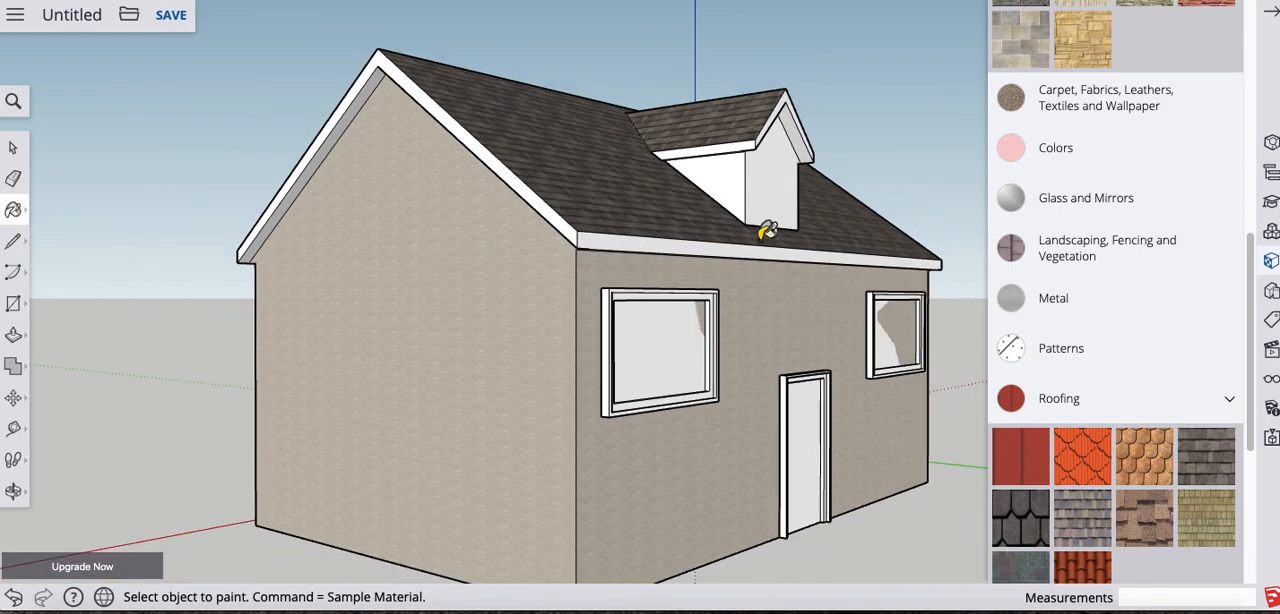
scroll(1150, 185, "up", 3)
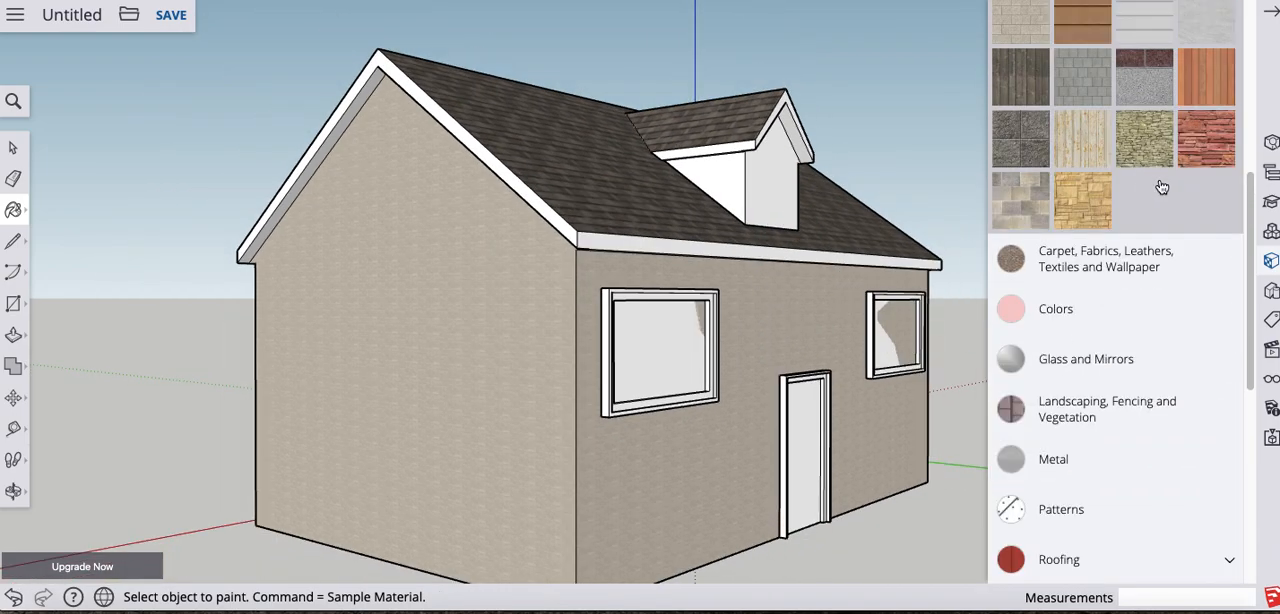
scroll(1078, 210, "up", 7)
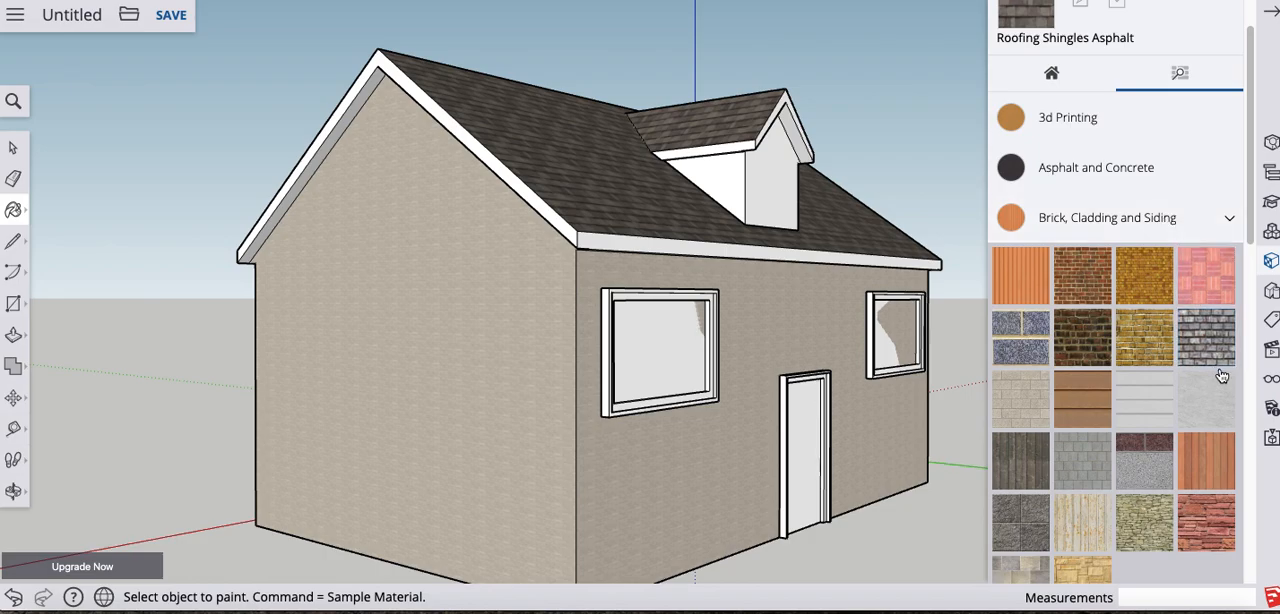
left_click(1020, 405)
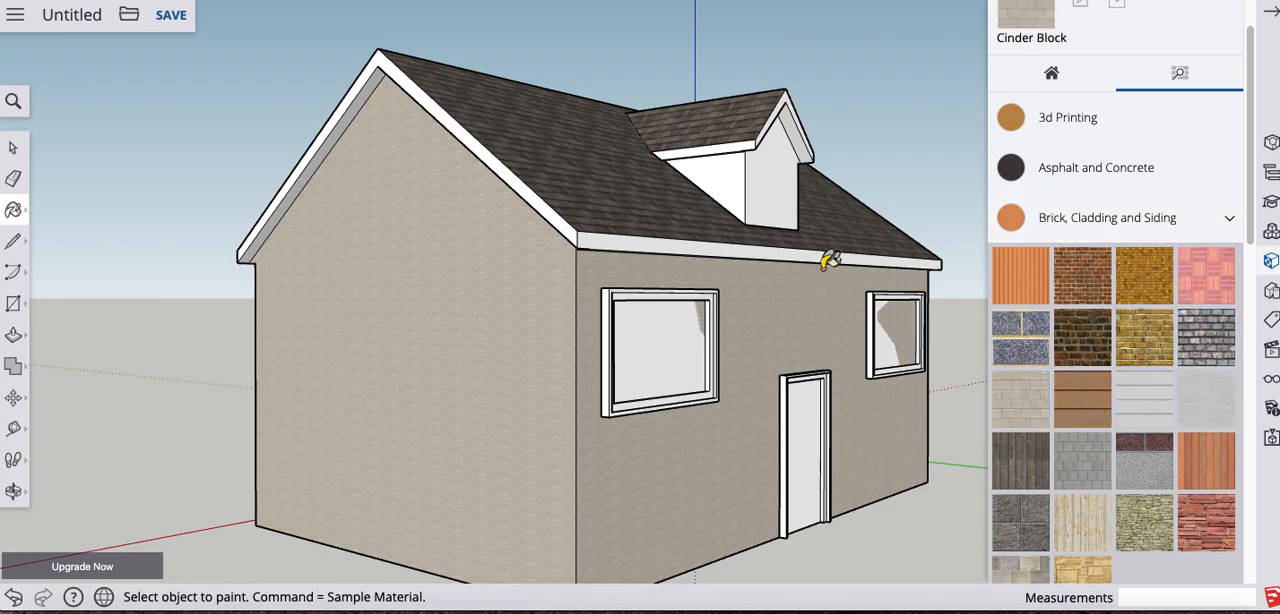
left_click(764, 186)
left_click(738, 188)
middle_click_drag(838, 210, 450, 212)
middle_click_drag(514, 169, 560, 173)
middle_click_drag(600, 251, 794, 280)
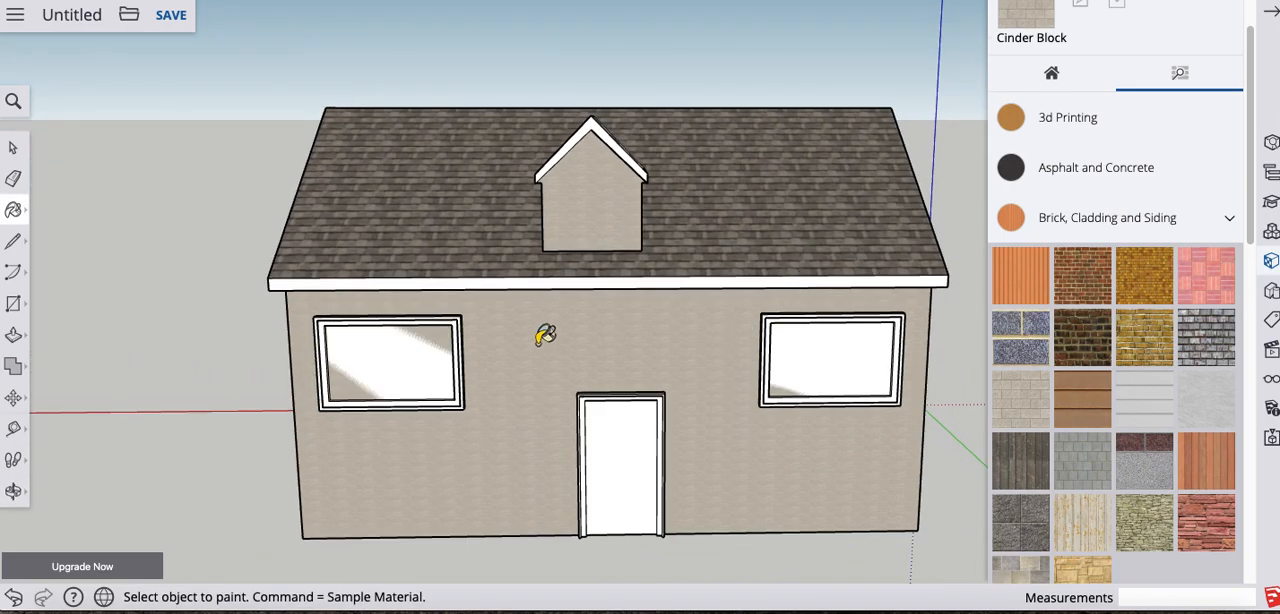
- Try to paint the front window beside the door with blue translucent glass from Glass and Mirrors, and undo it
scroll(1125, 305, "up", 1)
scroll(1120, 310, "down", 10)
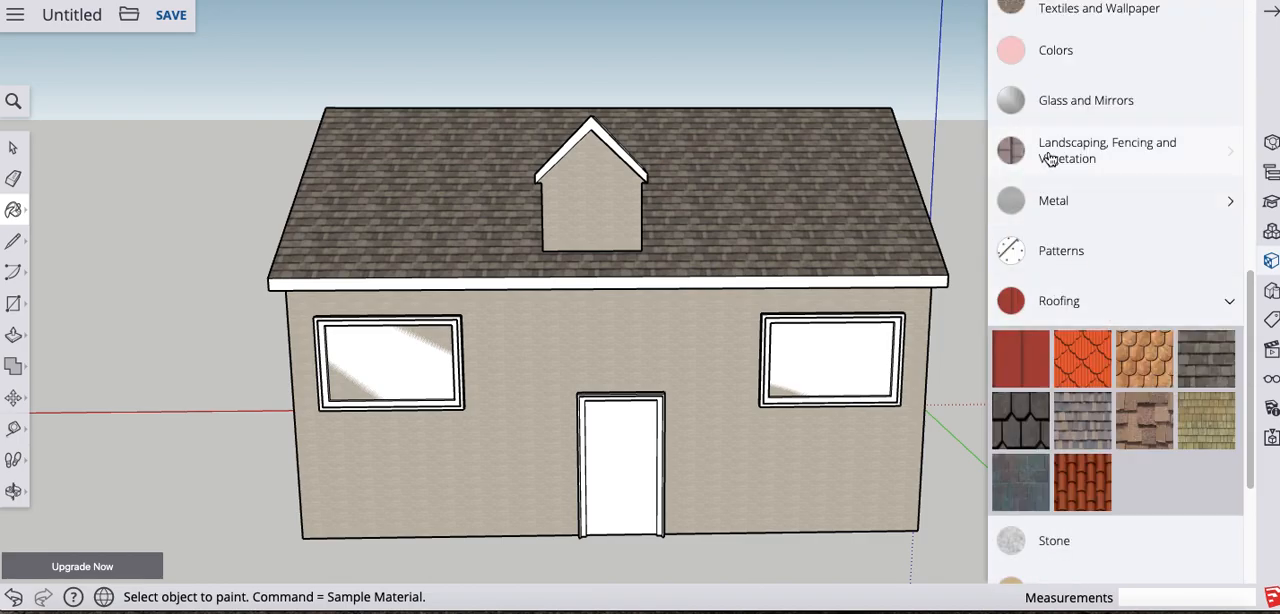
left_click(1062, 104)
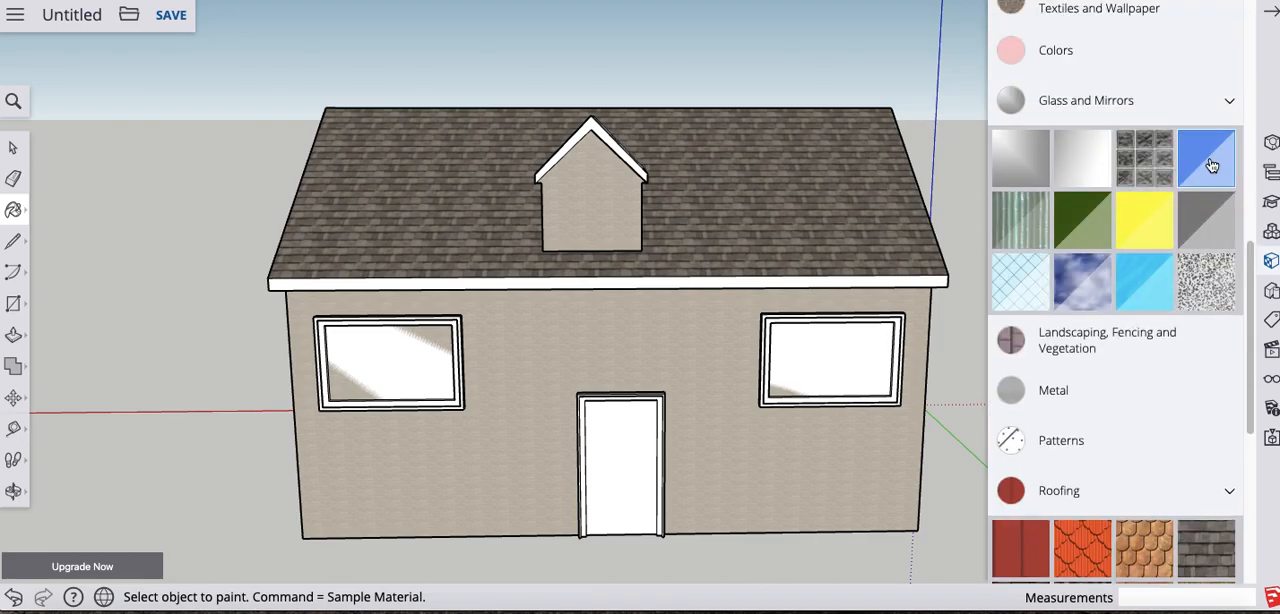
left_click(1179, 180)
left_click(862, 352)
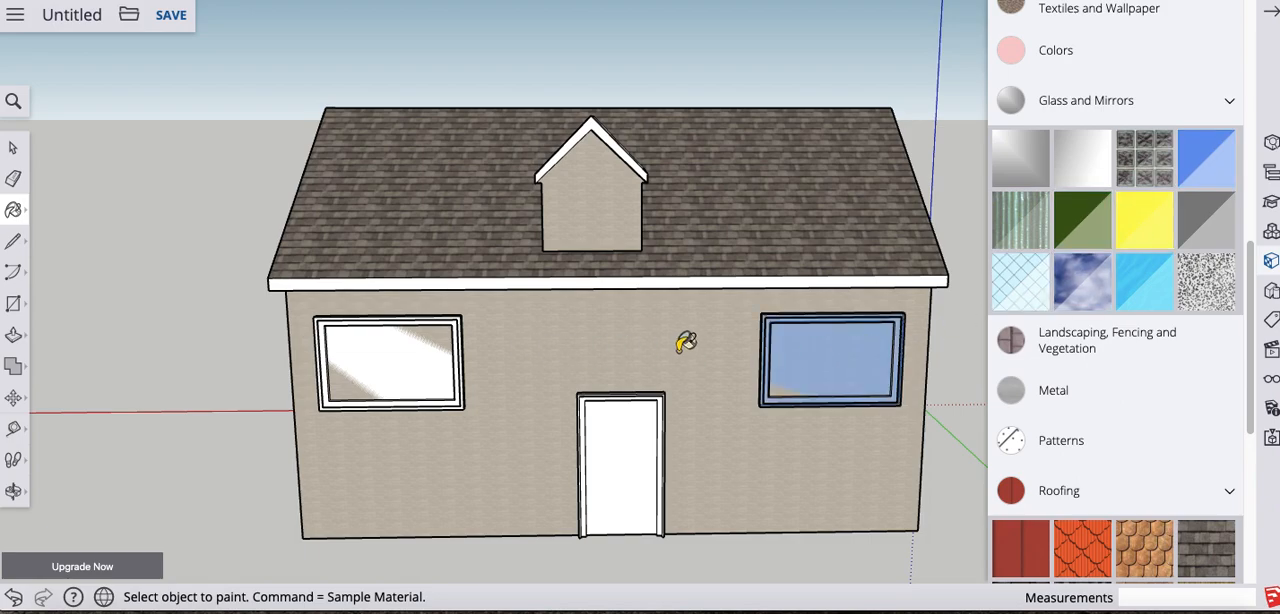
key("super+z")
left_click(846, 368)
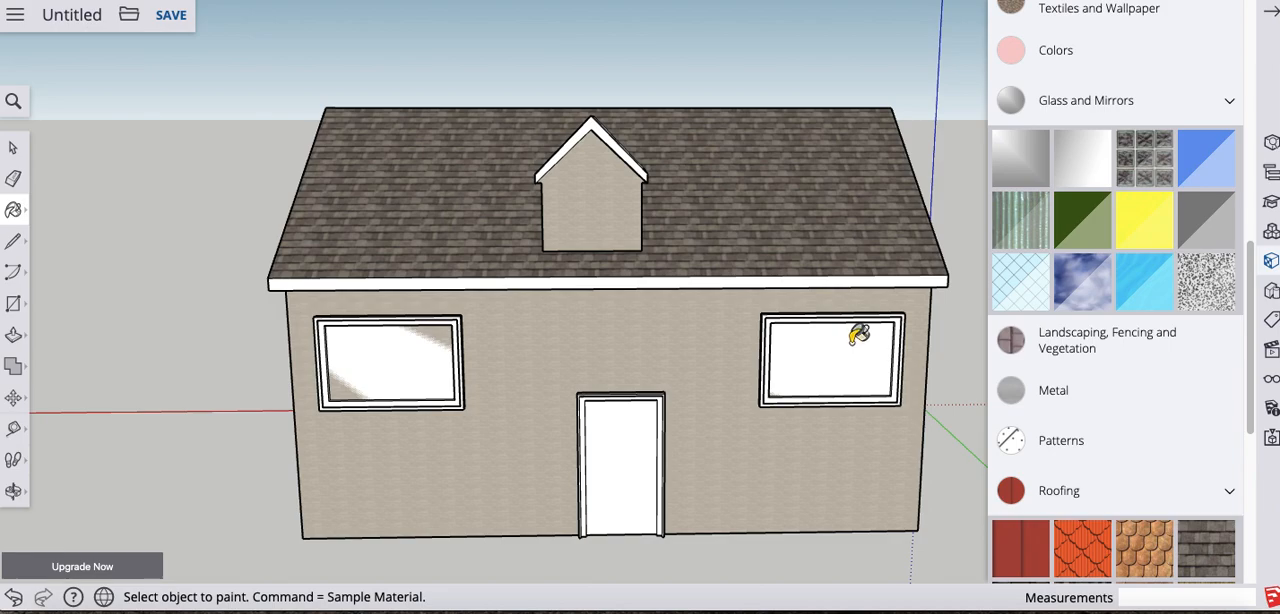
left_click(1198, 176)
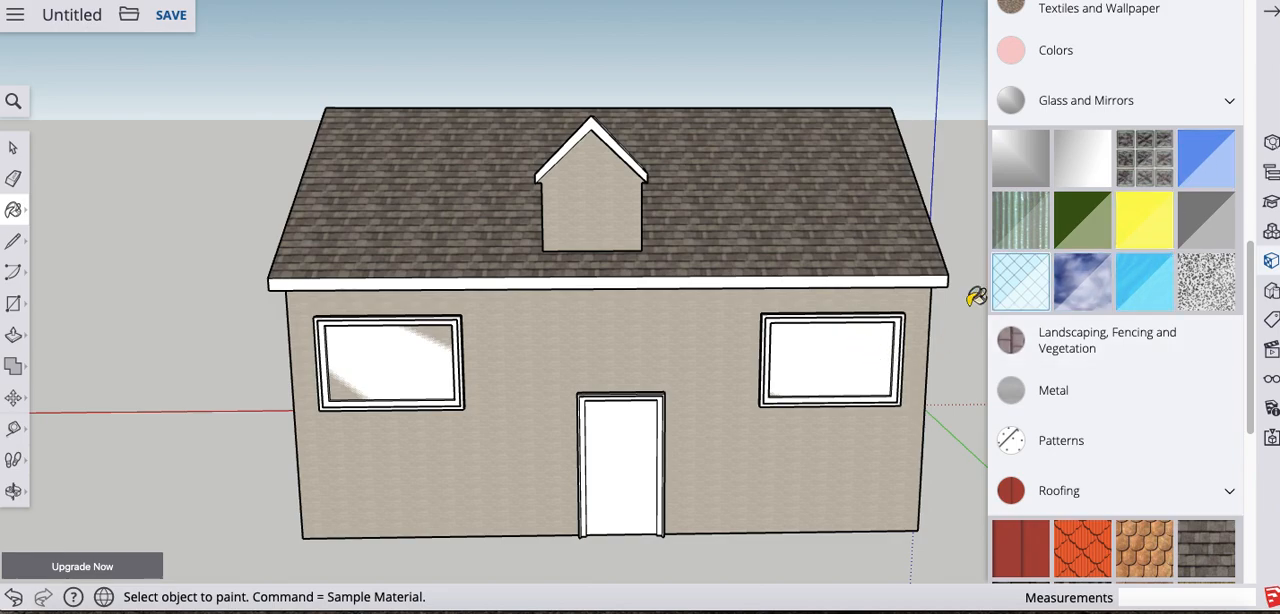
left_click(846, 362)
key("super+z")
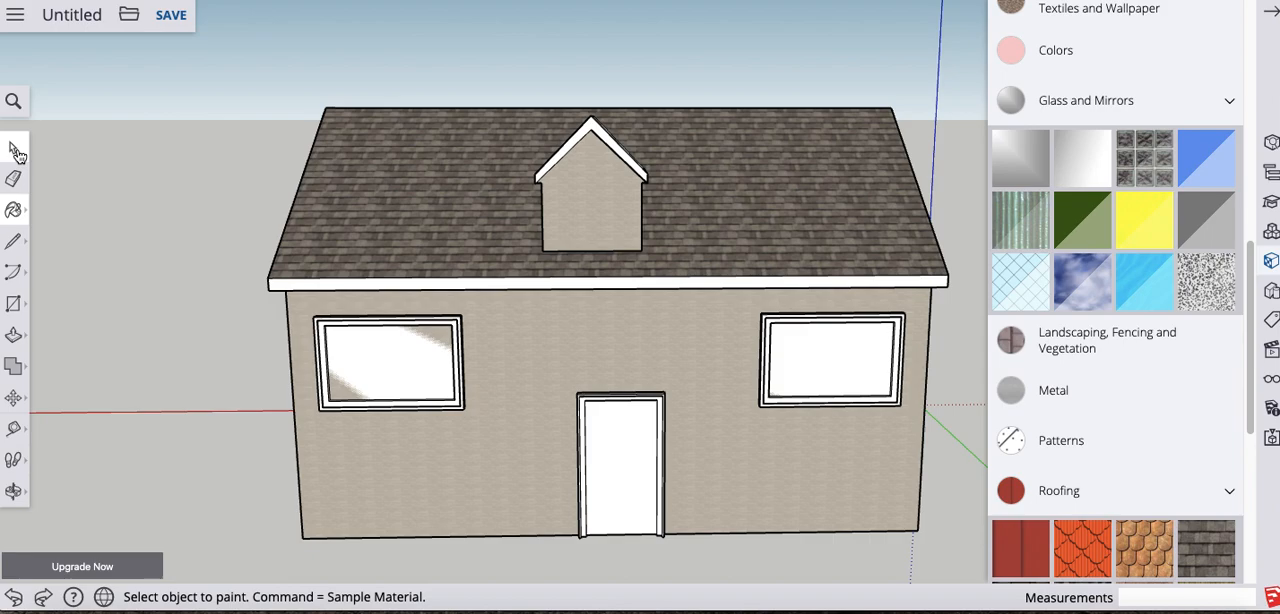
- Open the front window component beside the door and paint its pane with Translucent Glass Blue, and leave the component
left_click(15, 150)
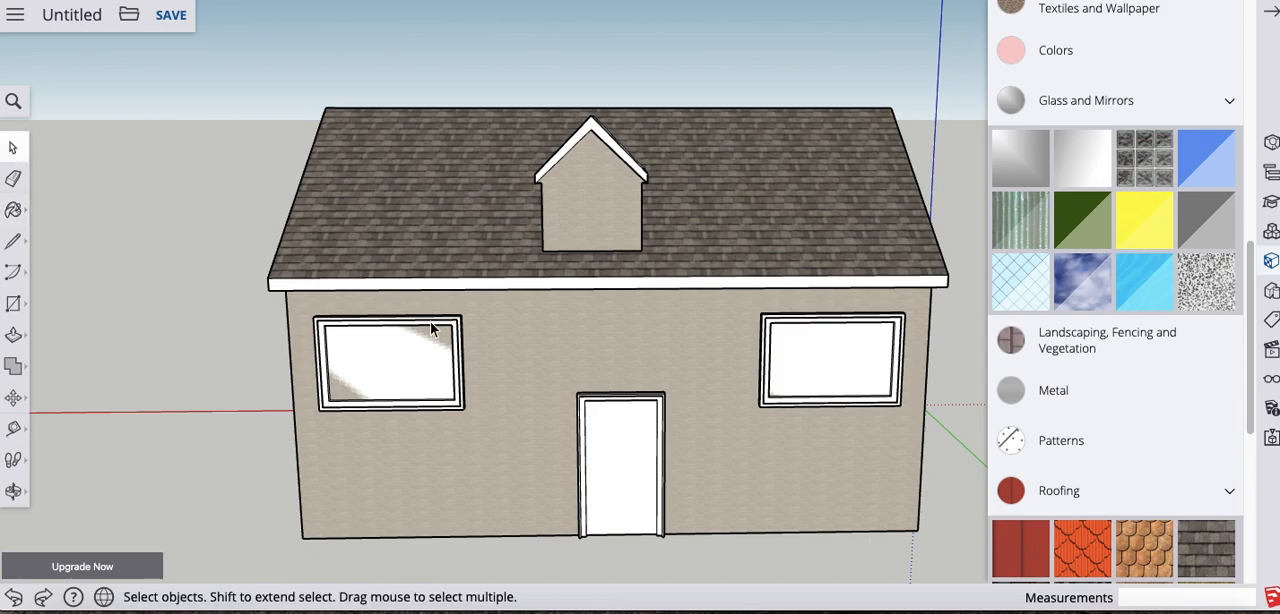
double_click(795, 362)
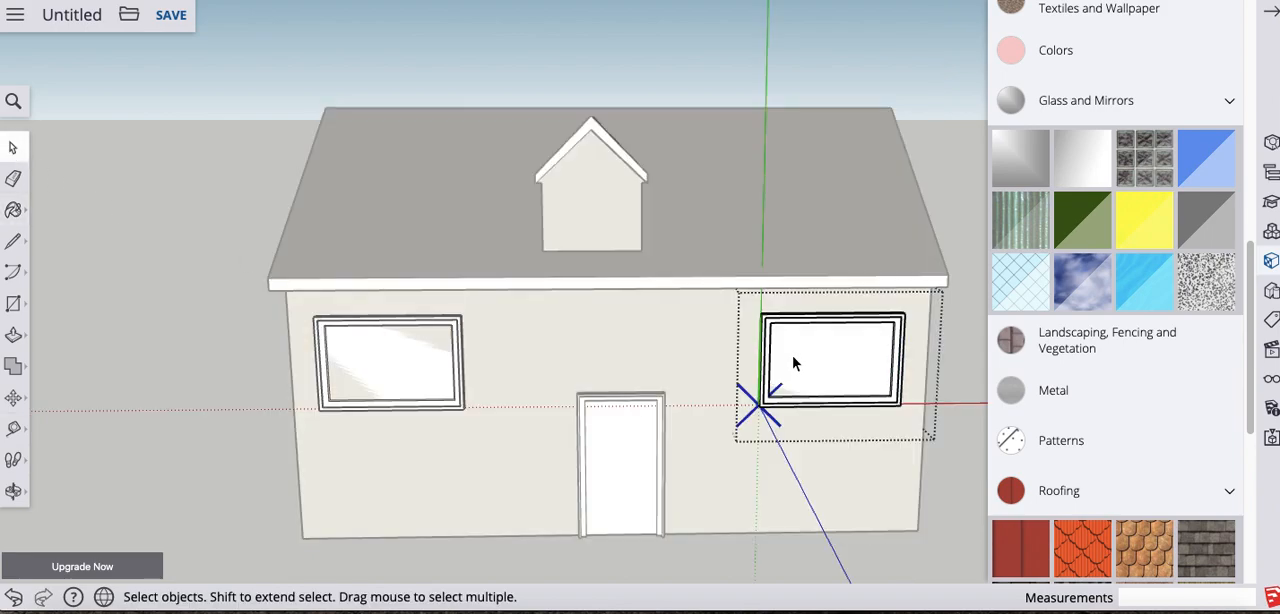
scroll(900, 366, "down", 2)
scroll(884, 364, "up", 6)
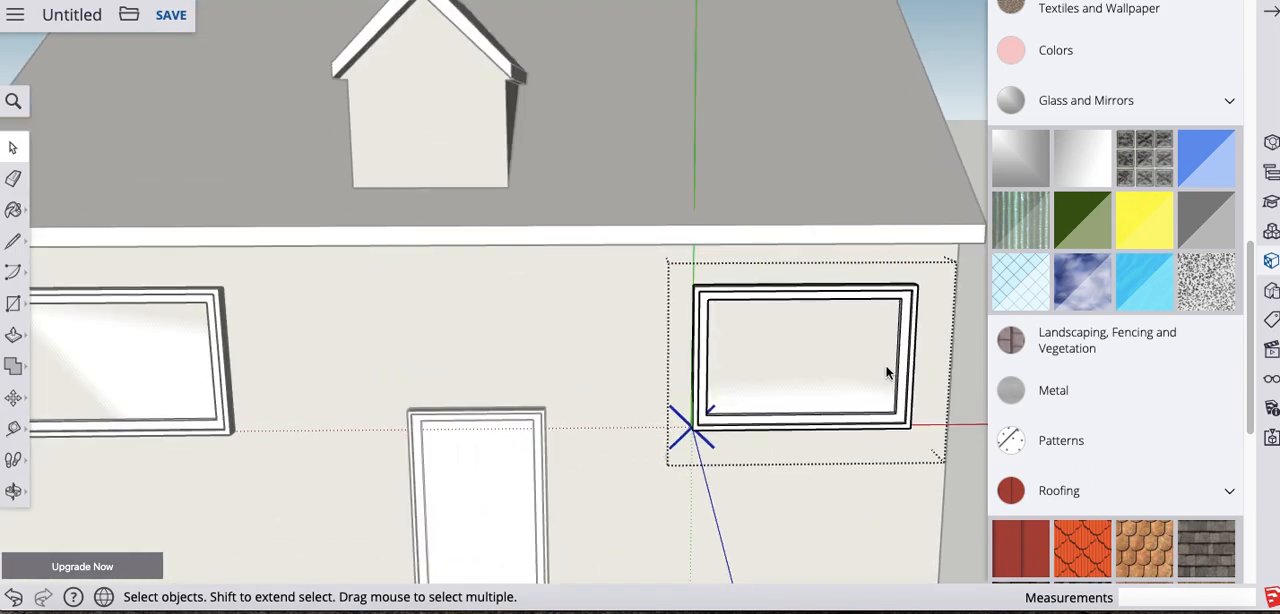
left_click(1219, 165)
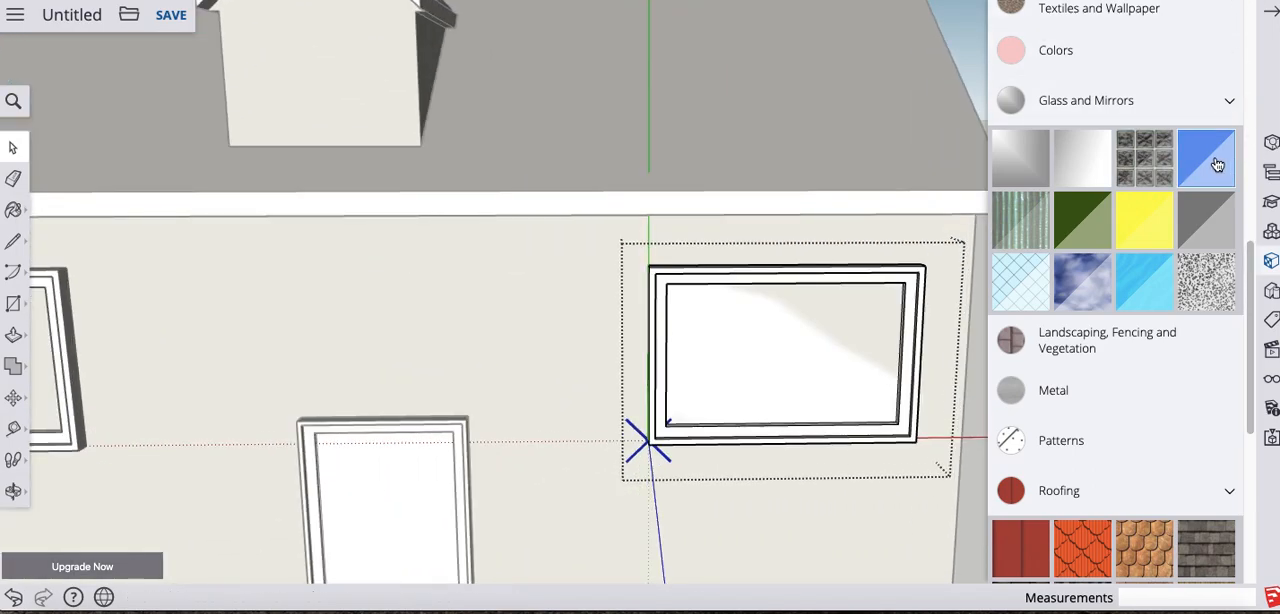
left_click(844, 311)
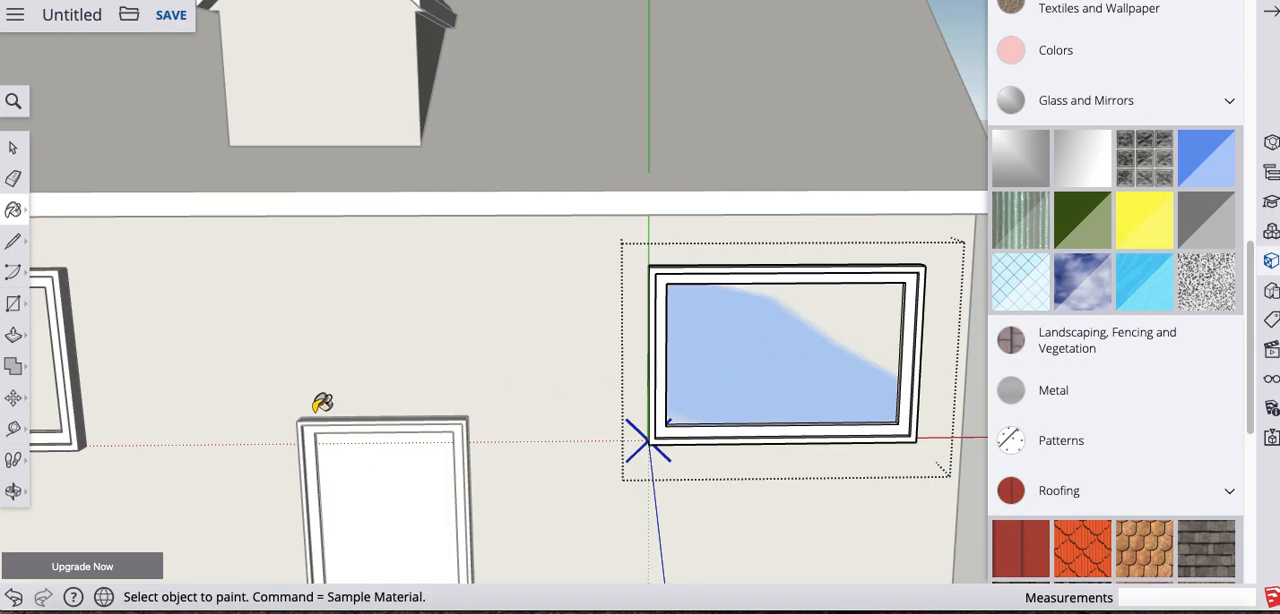
scroll(340, 402, "down", 4)
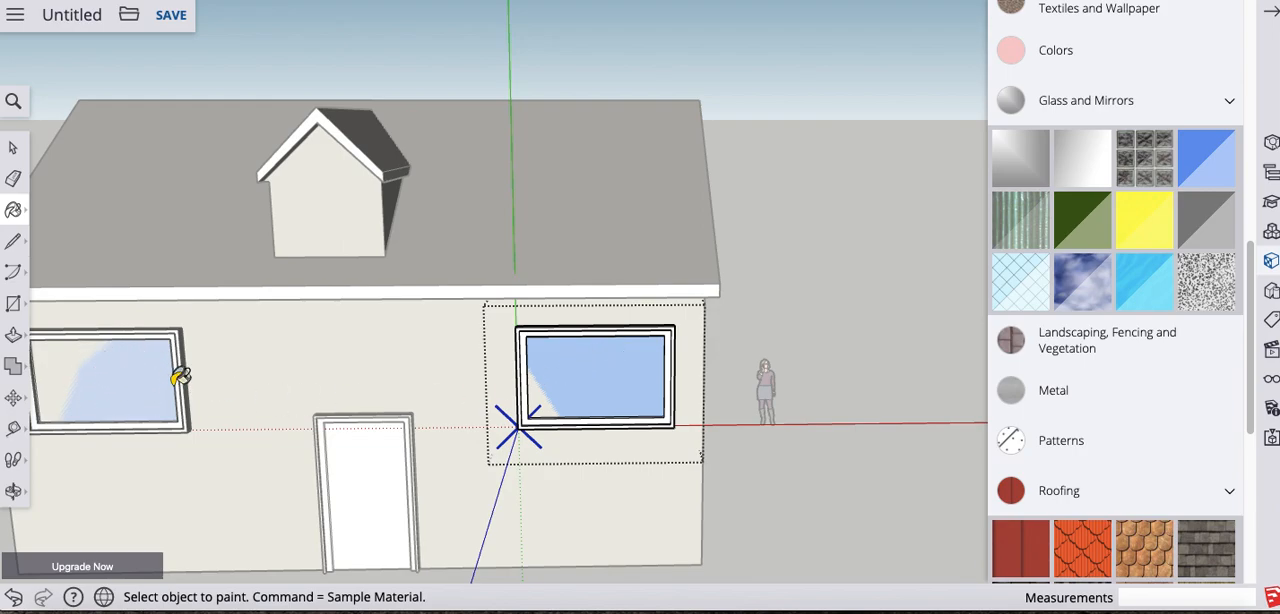
middle_click_drag(740, 351, 336, 231)
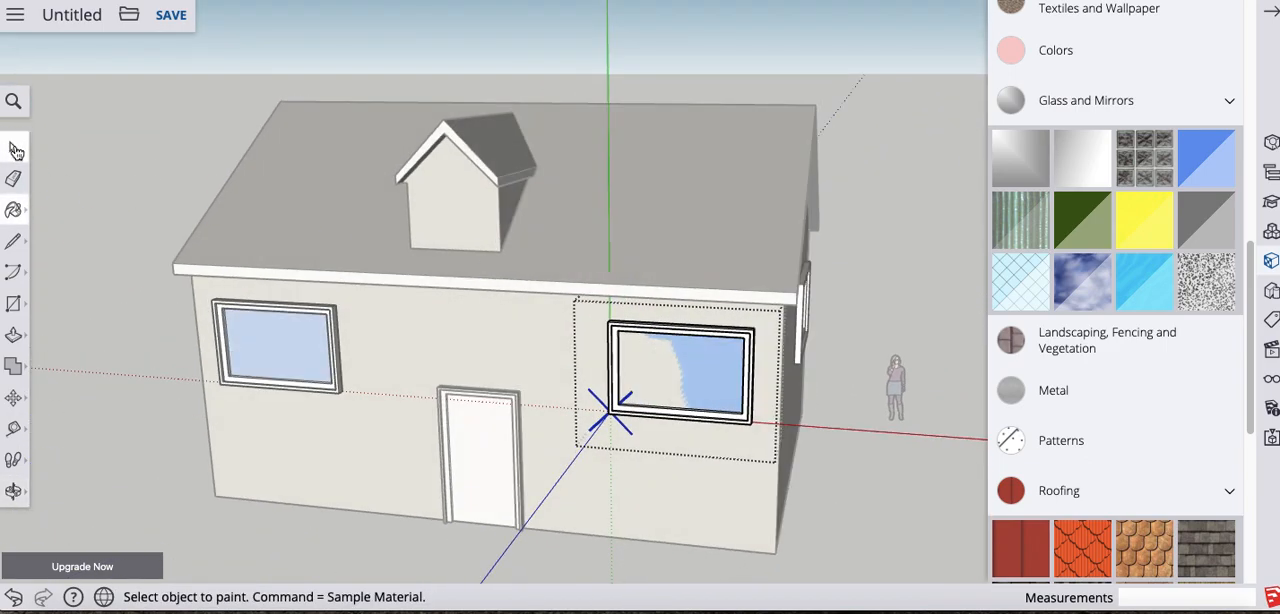
left_click(14, 149)
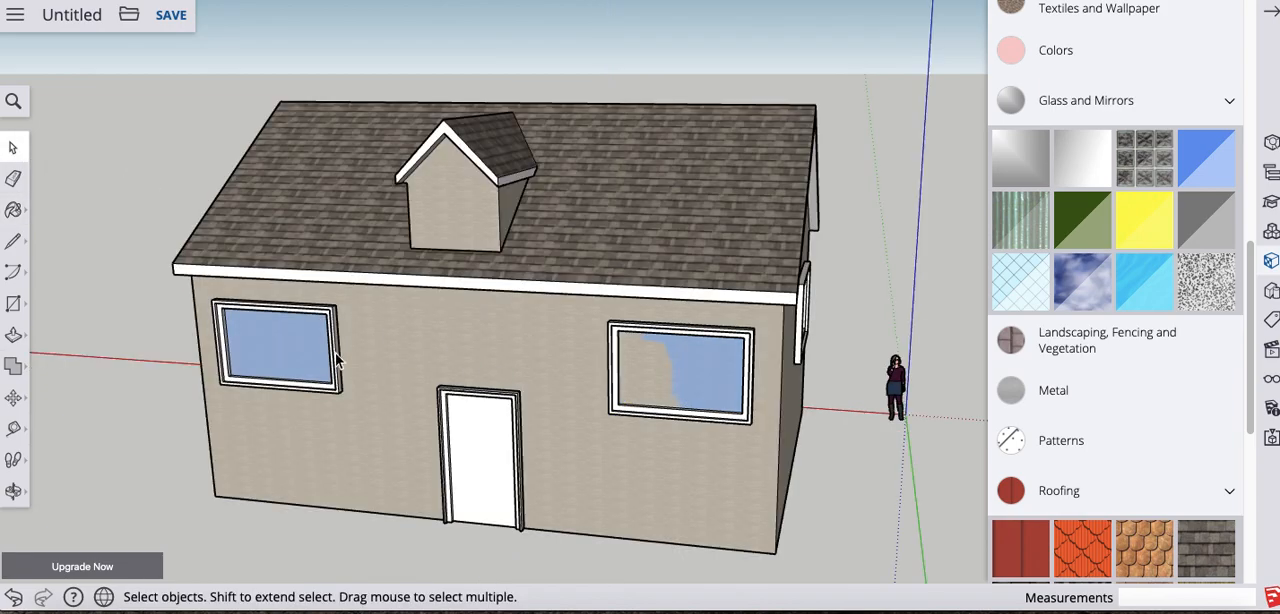
middle_click_drag(110, 148, 640, 249)
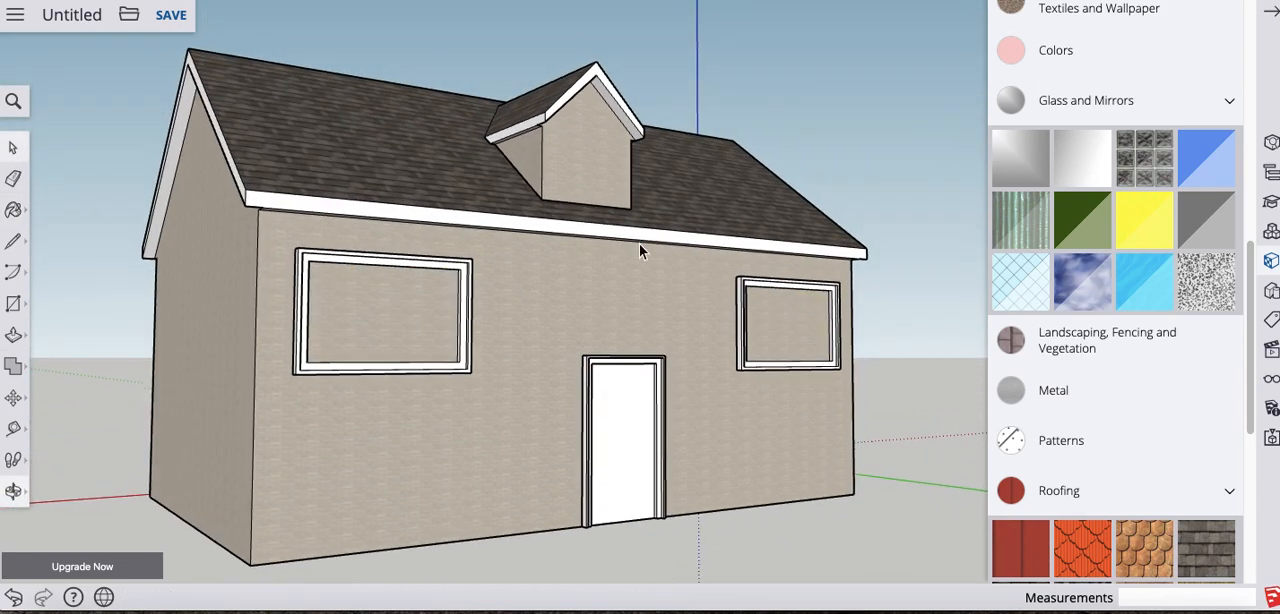
middle_click_drag(378, 322, 437, 392)
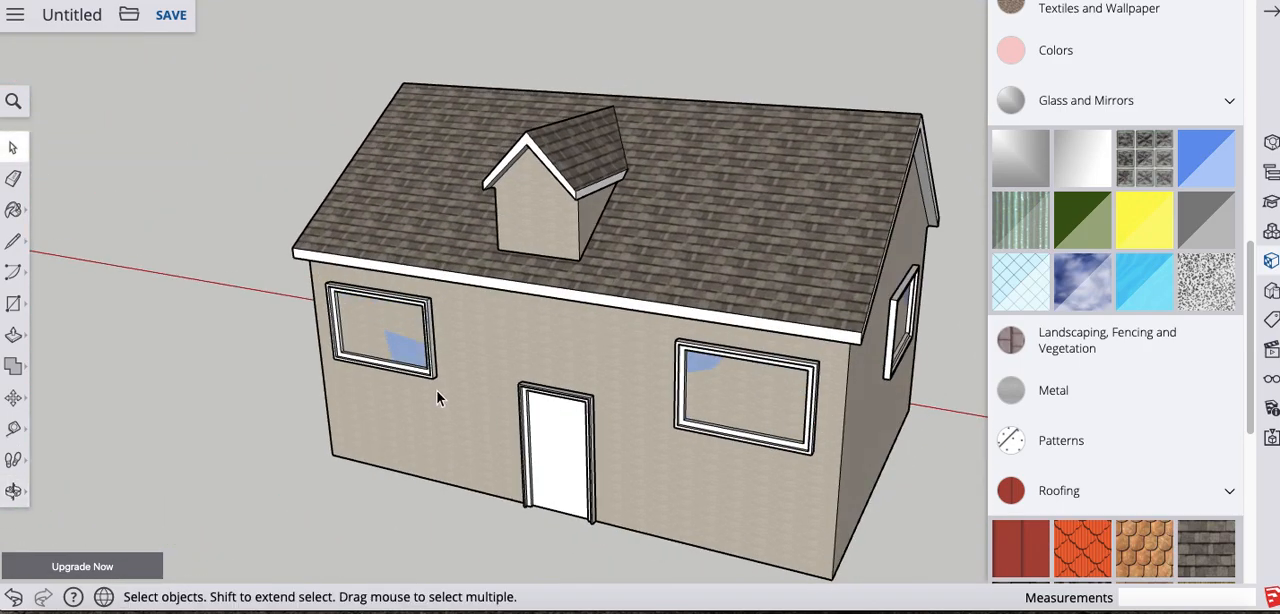
middle_click_drag(371, 300, 705, 355)
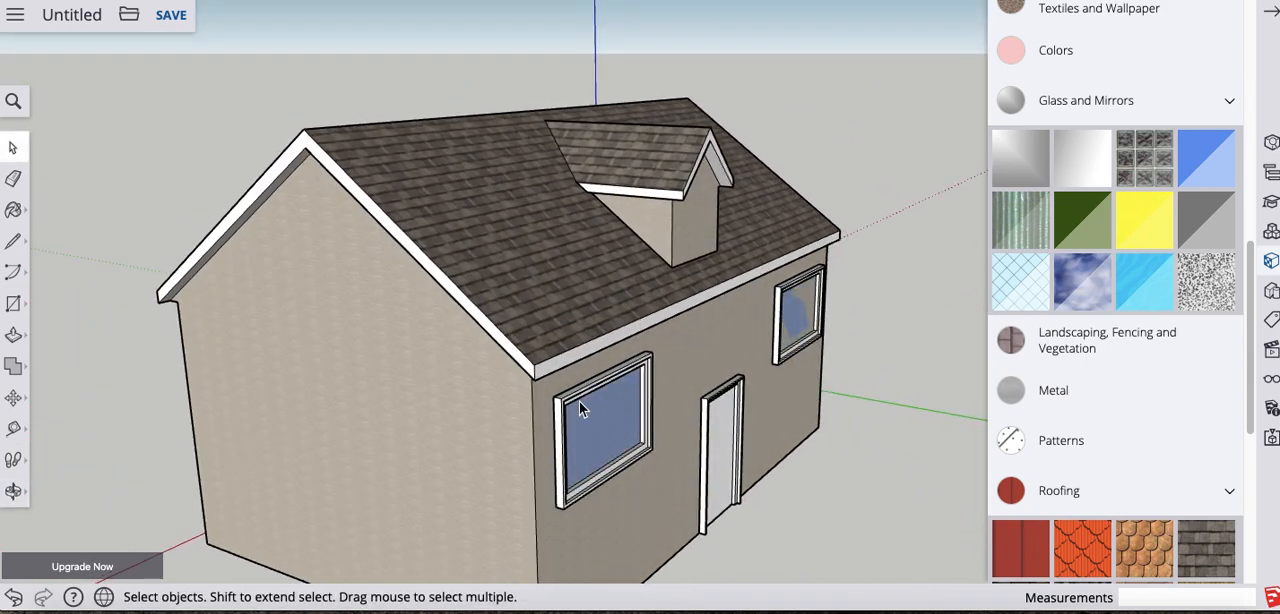
scroll(600, 460, "up", 6)
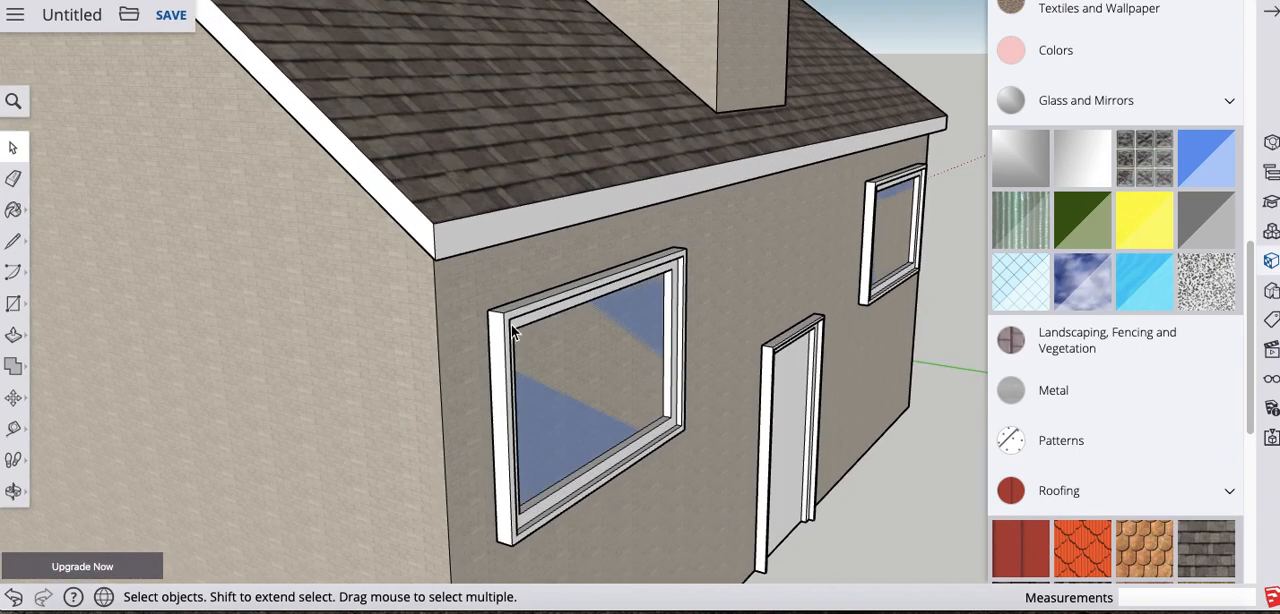
double_click(511, 324)
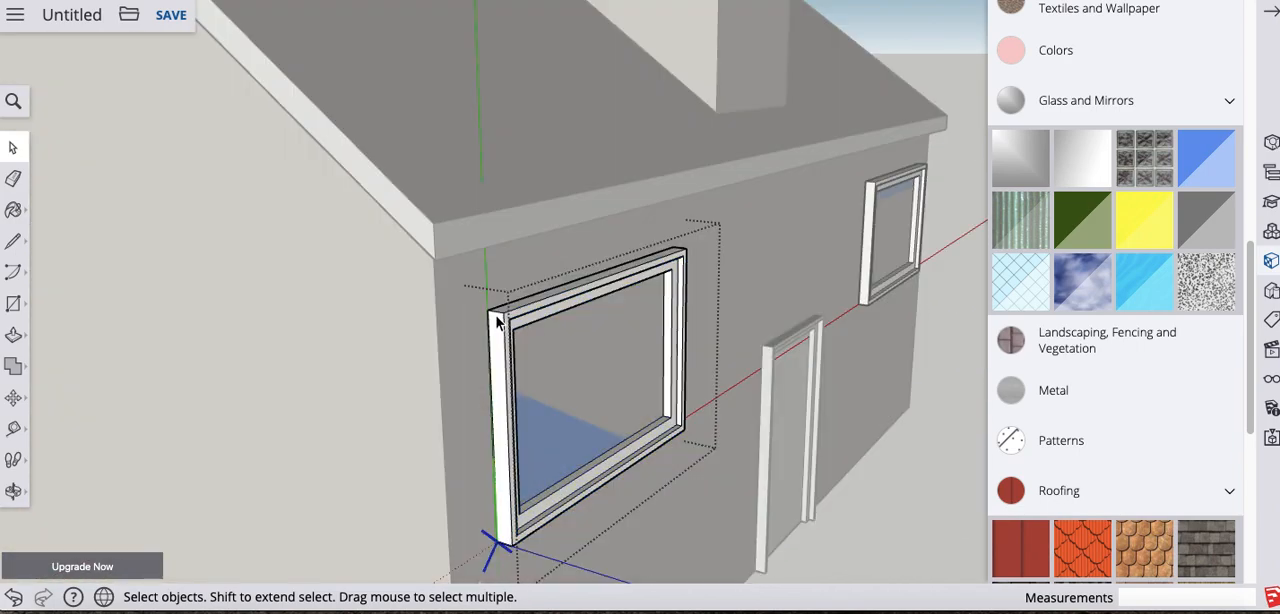
left_click(13, 397)
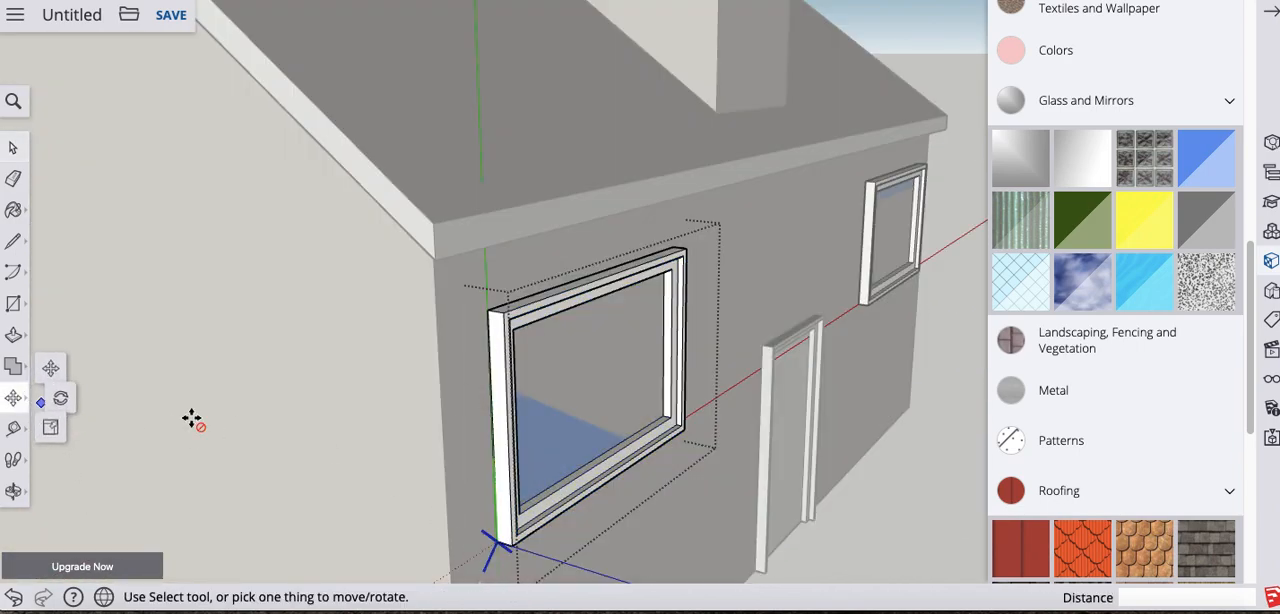
left_click(487, 310)
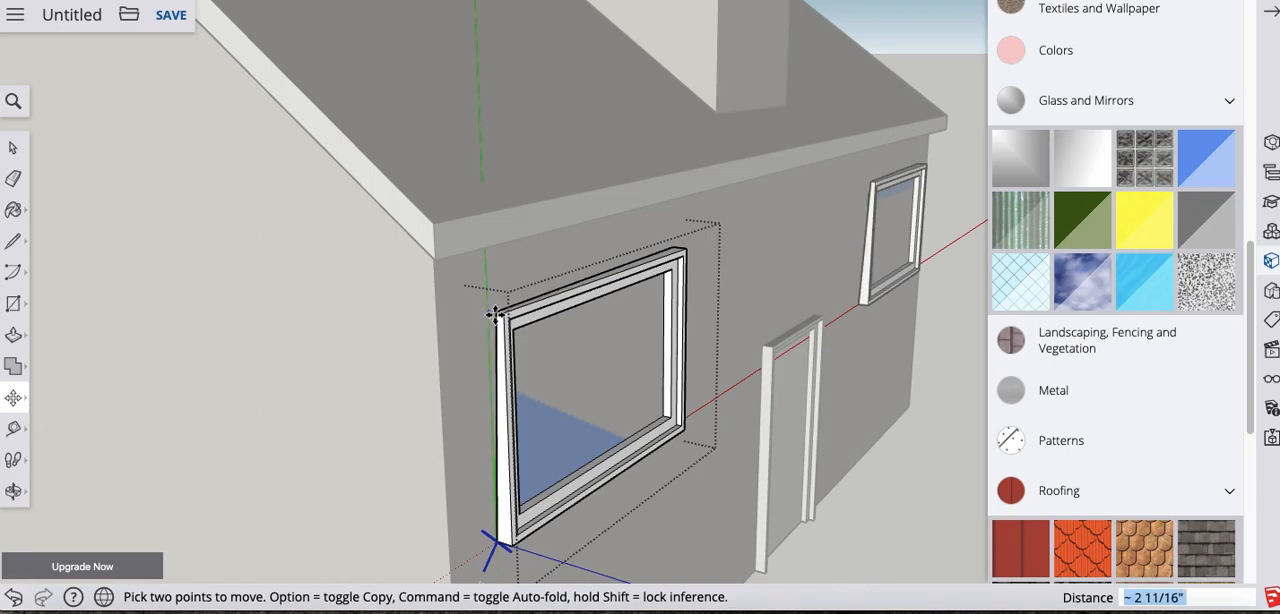
key("Escape")
key("o")
left_click_drag(634, 400, 490, 346)
key("m")
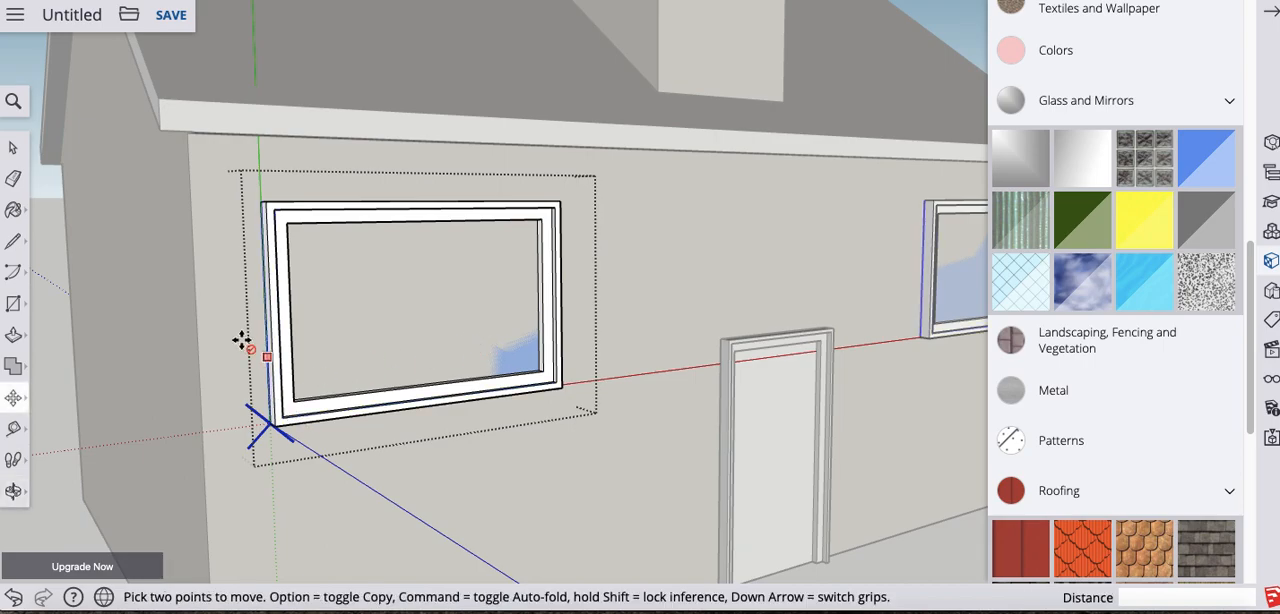
left_click(13, 148)
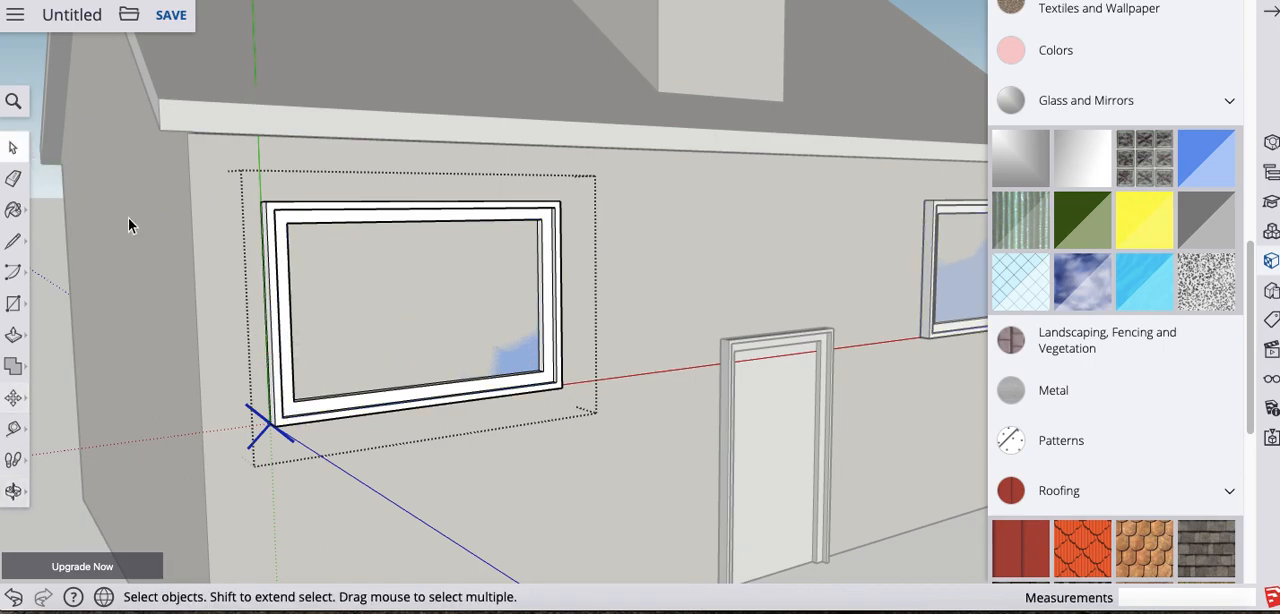
left_click(56, 320)
- Try to move the front window on the far side of the door outward from the wall
left_click(278, 309)
left_click(13, 397)
middle_click_drag(177, 343, 540, 410)
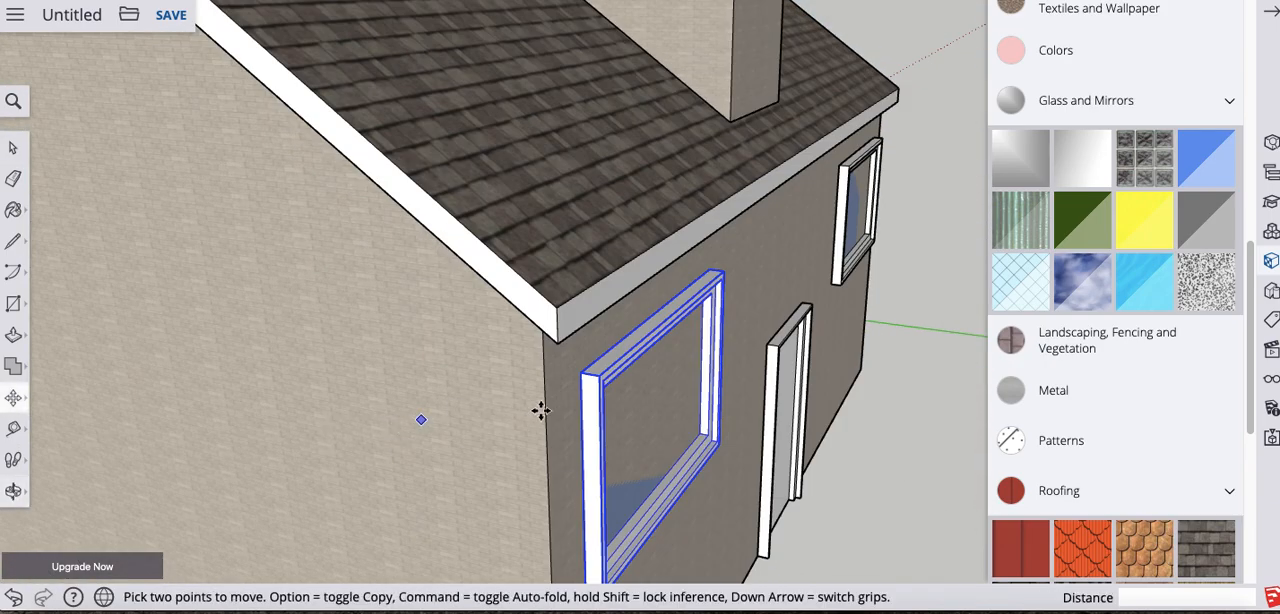
left_click(596, 379)
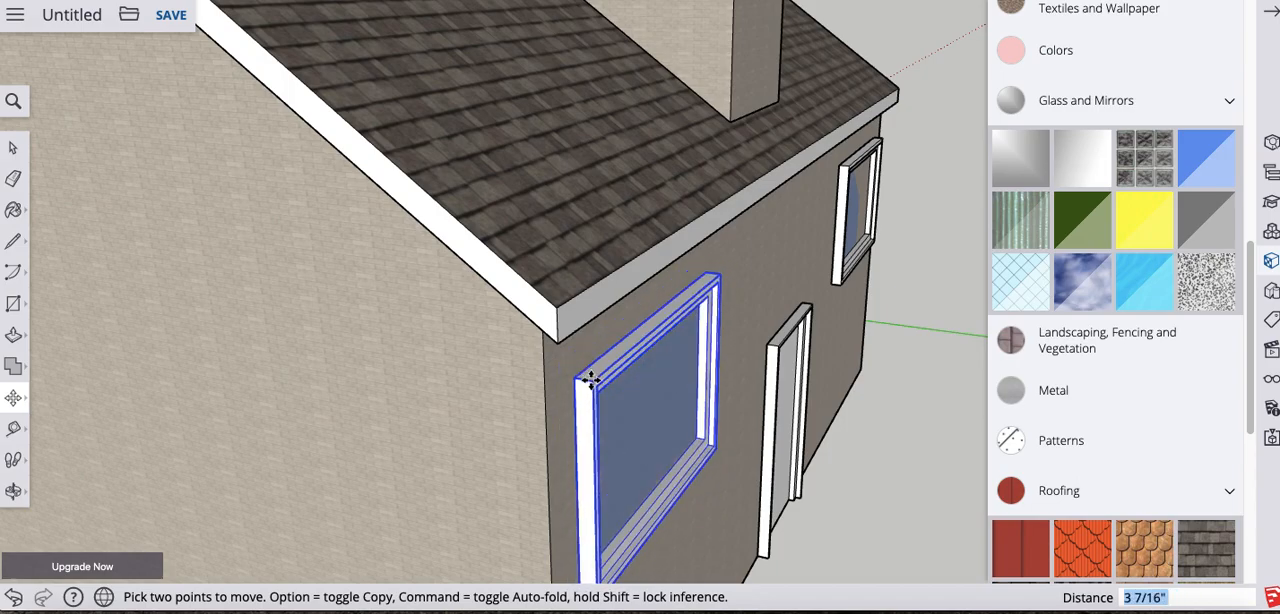
left_click(594, 378)
middle_click_drag(666, 424, 334, 309)
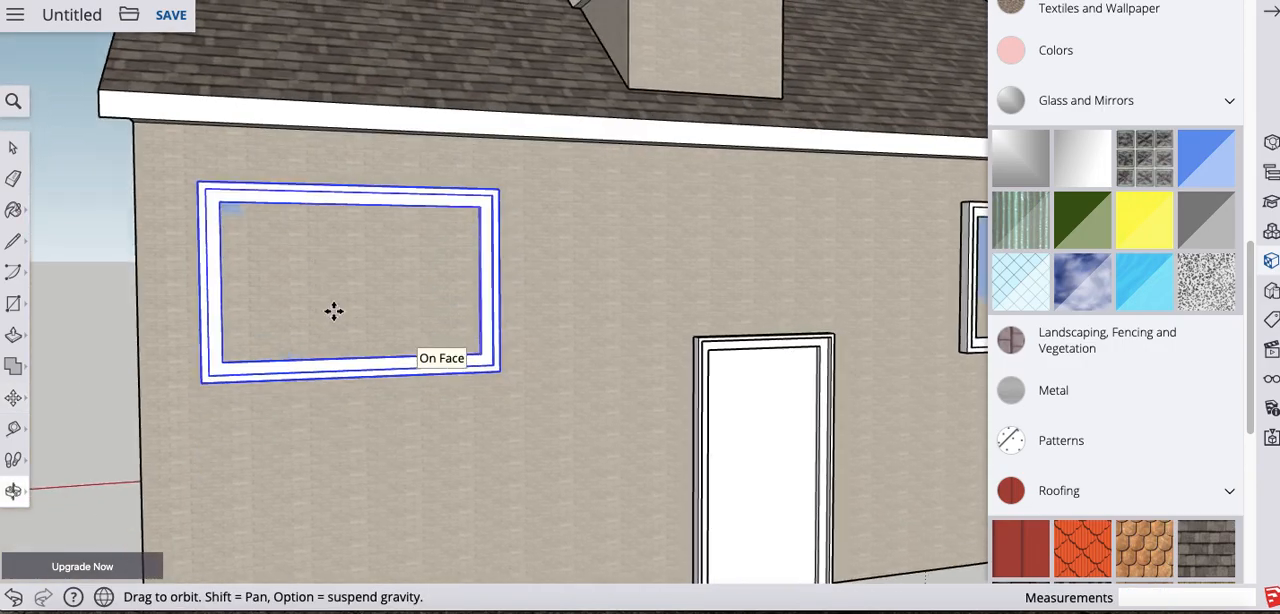
middle_click_drag(503, 360, 254, 374)
middle_click_drag(509, 364, 300, 383)
scroll(538, 386, "down", 5)
scroll(540, 388, "up", 3)
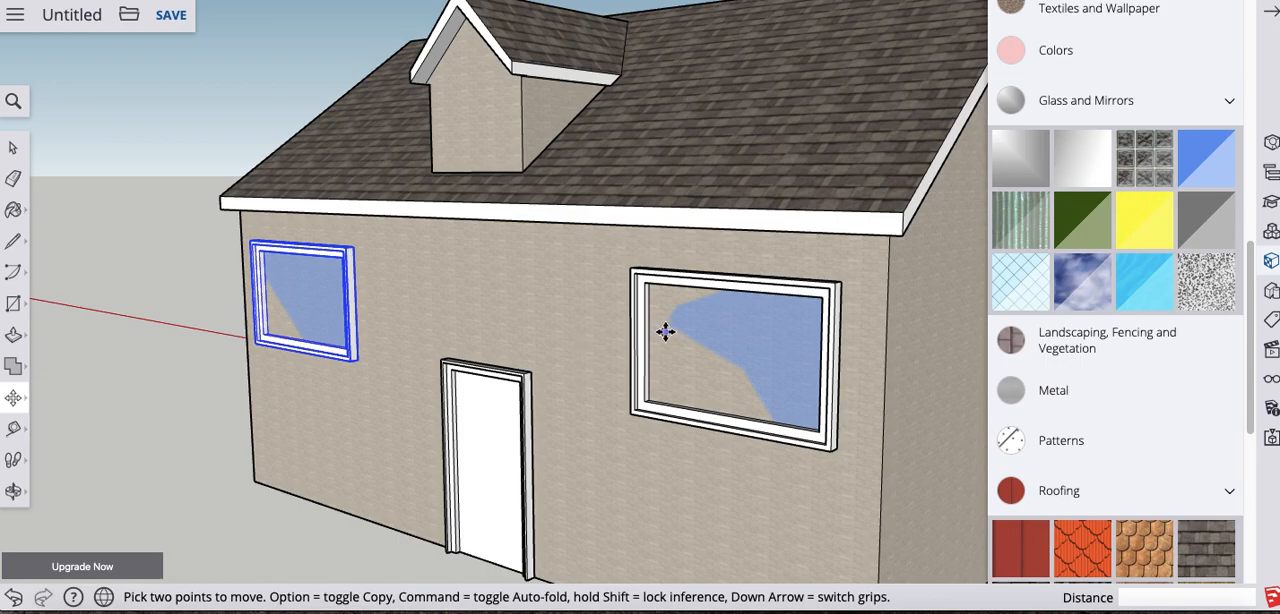
scroll(766, 352, "down", 3)
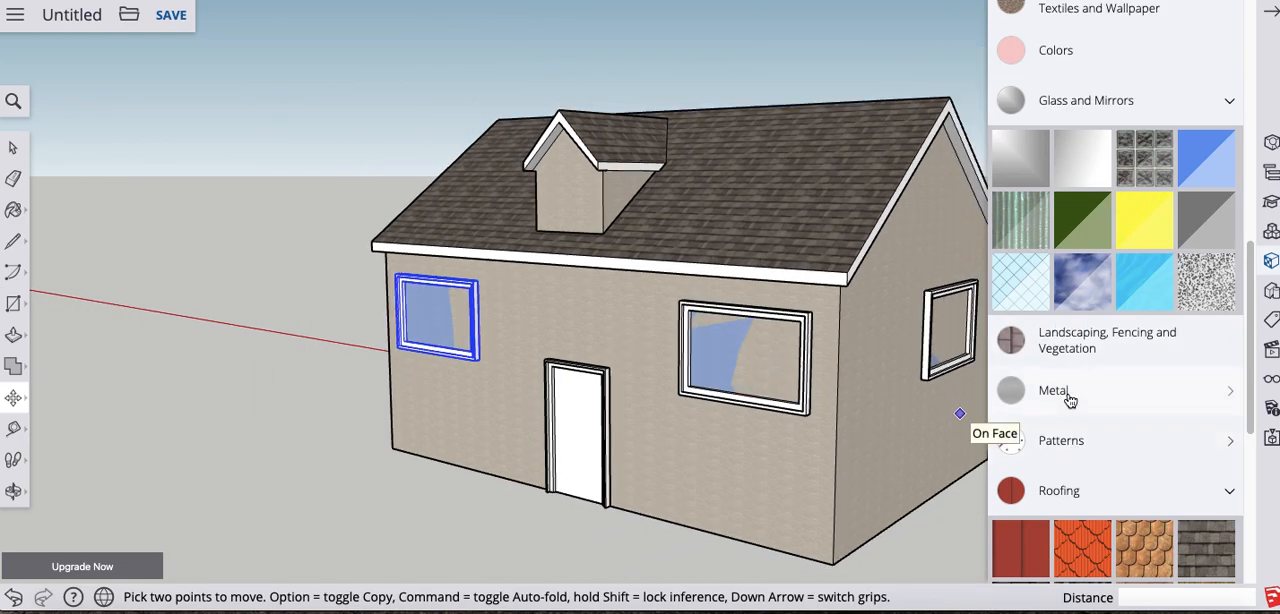
- Paint the pane inside the window component with the white blind material from Window Coverings, close the material library and leave the component
scroll(1069, 398, "up", 5)
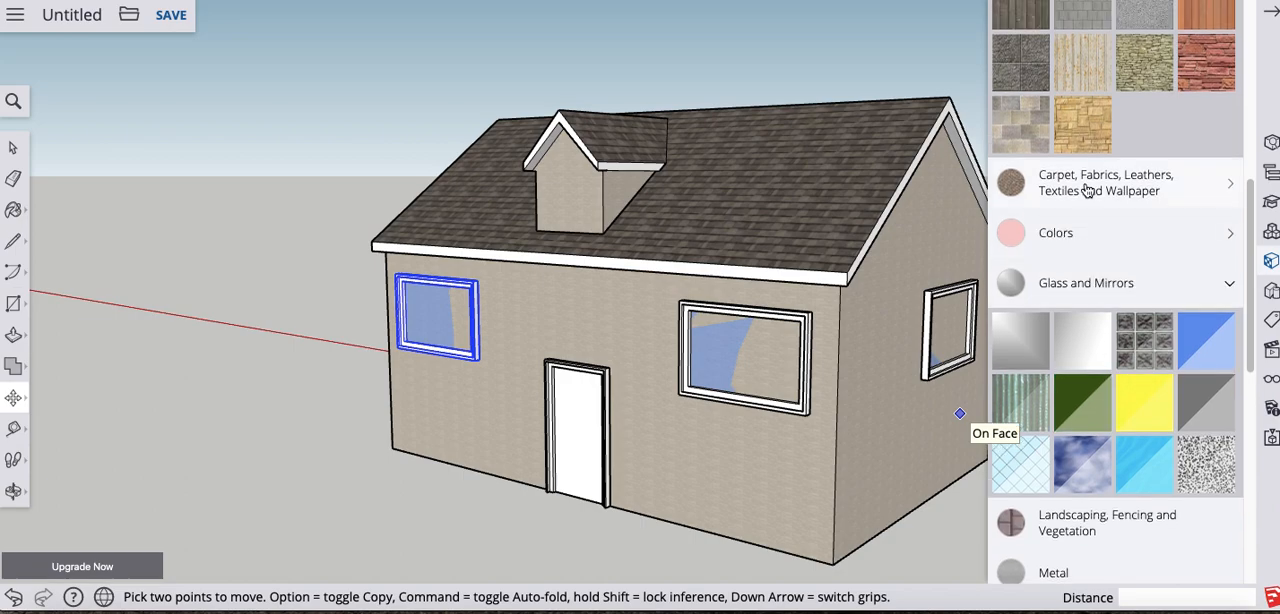
scroll(1093, 208, "up", 10)
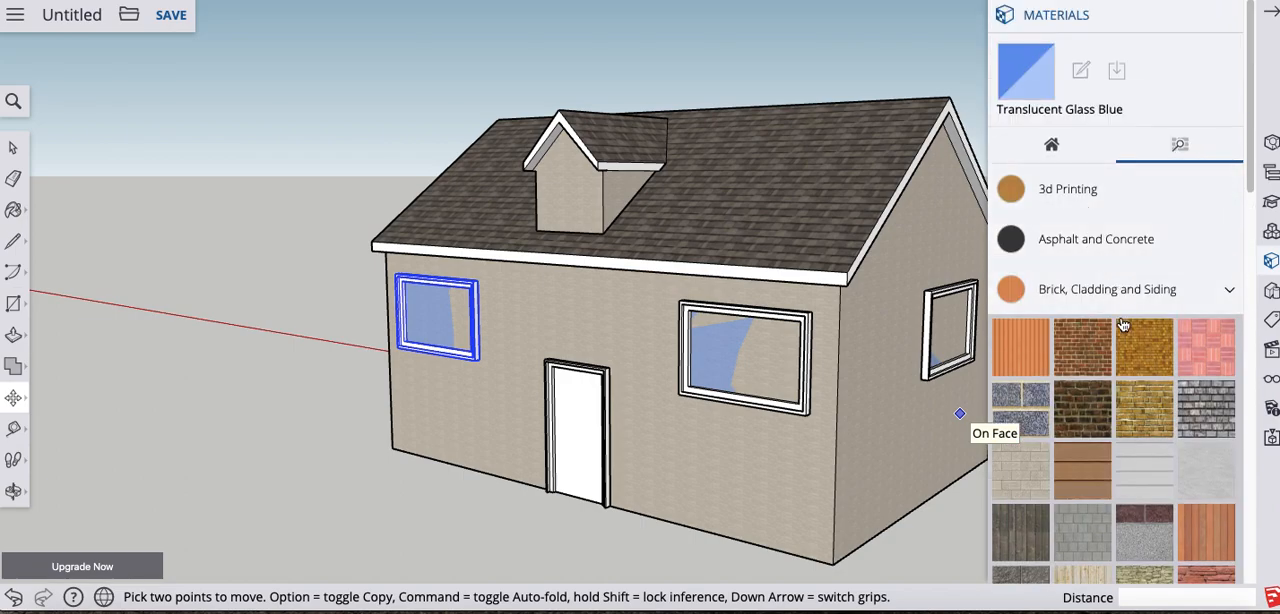
scroll(1118, 320, "down", 10)
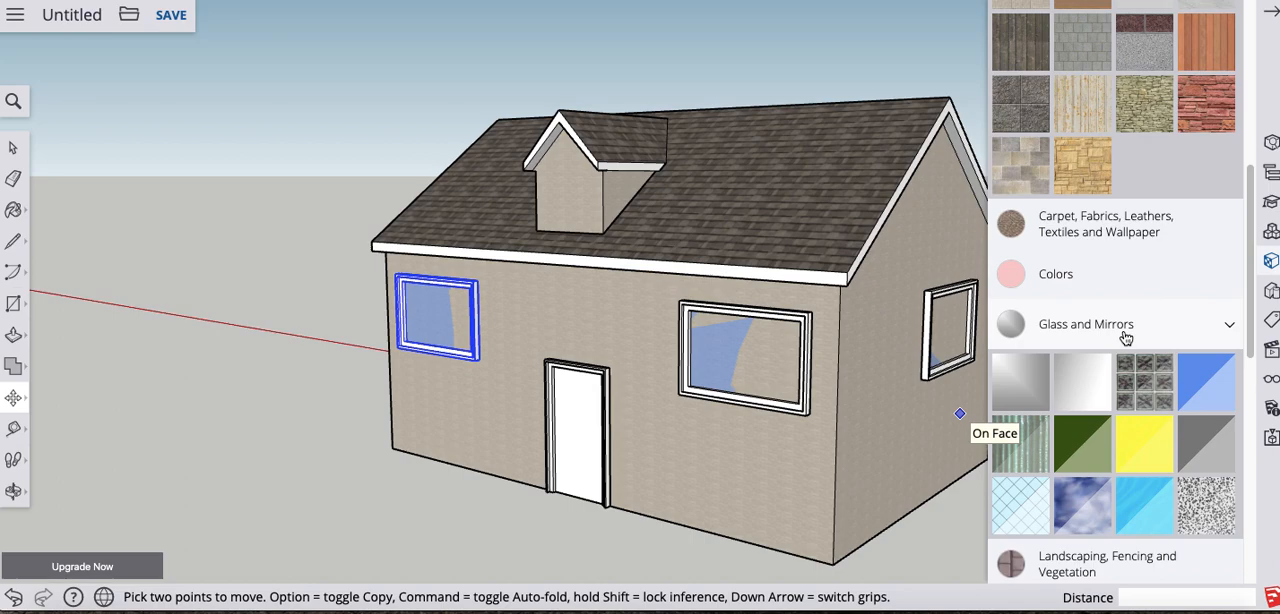
scroll(1124, 340, "down", 10)
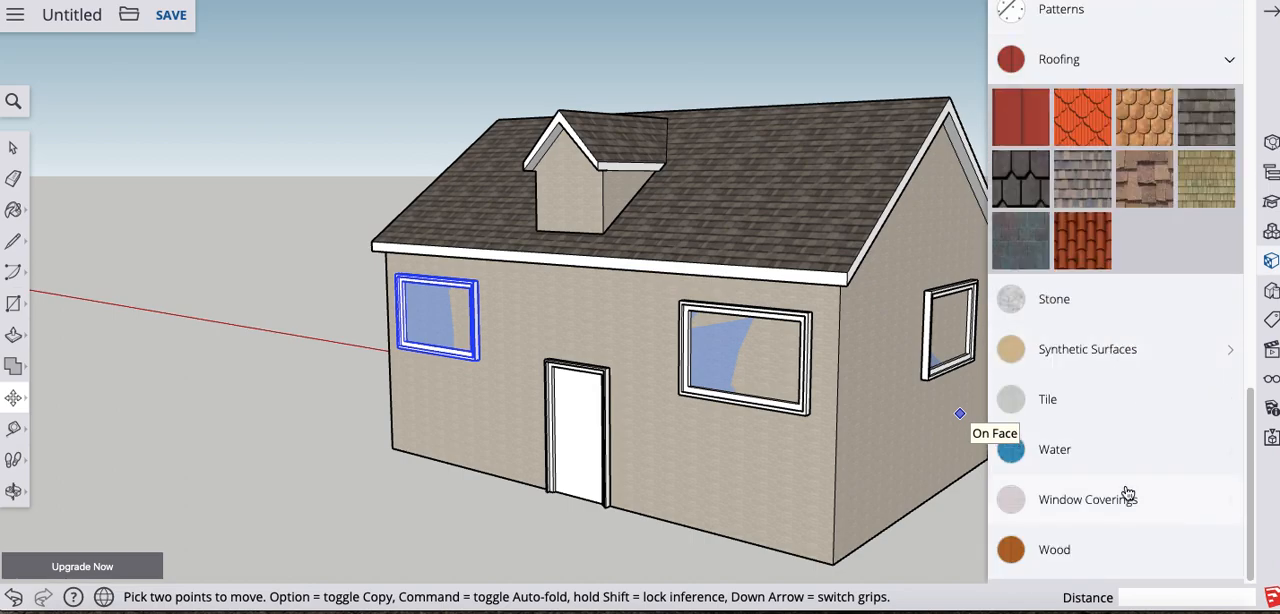
left_click(1124, 503)
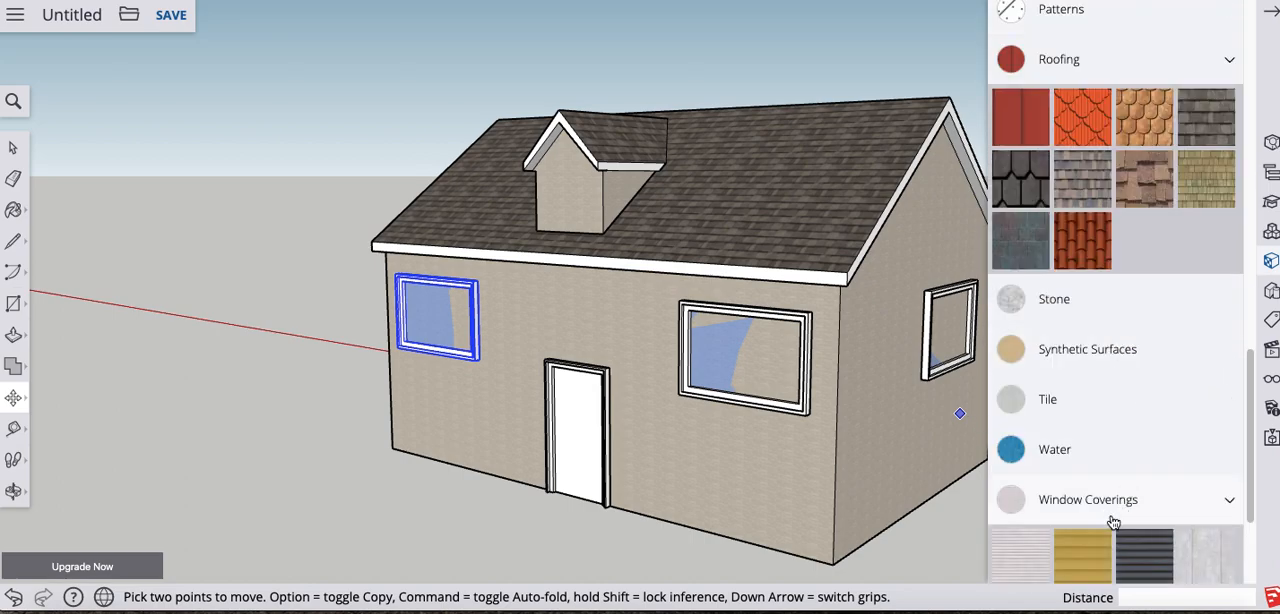
left_click(1074, 564)
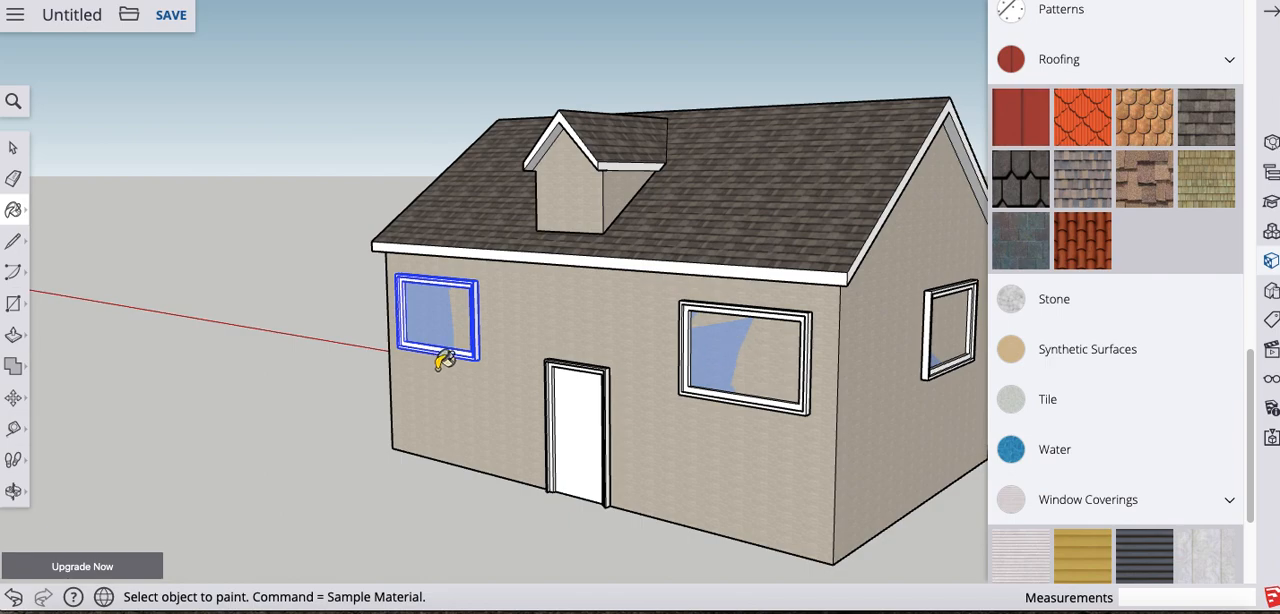
left_click(13, 147)
double_click(763, 333)
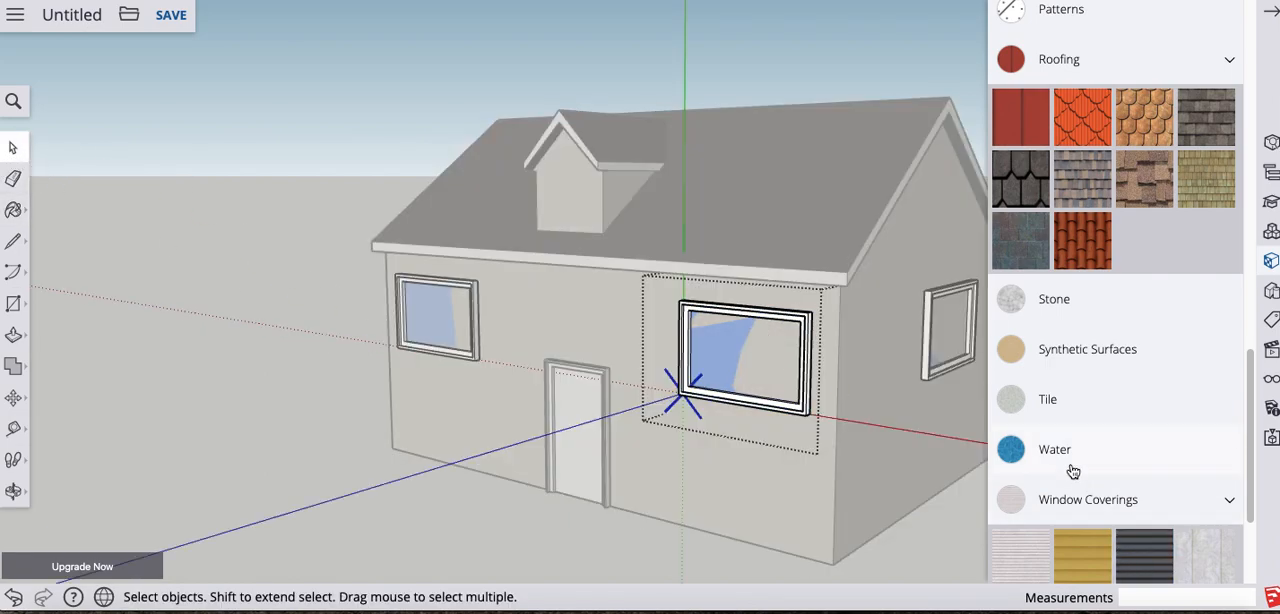
left_click(1011, 568)
left_click(762, 354)
mouse_move(480, 369)
middle_mouse_down()
mouse_move(857, 394)
mouse_move(590, 360)
middle_mouse_up()
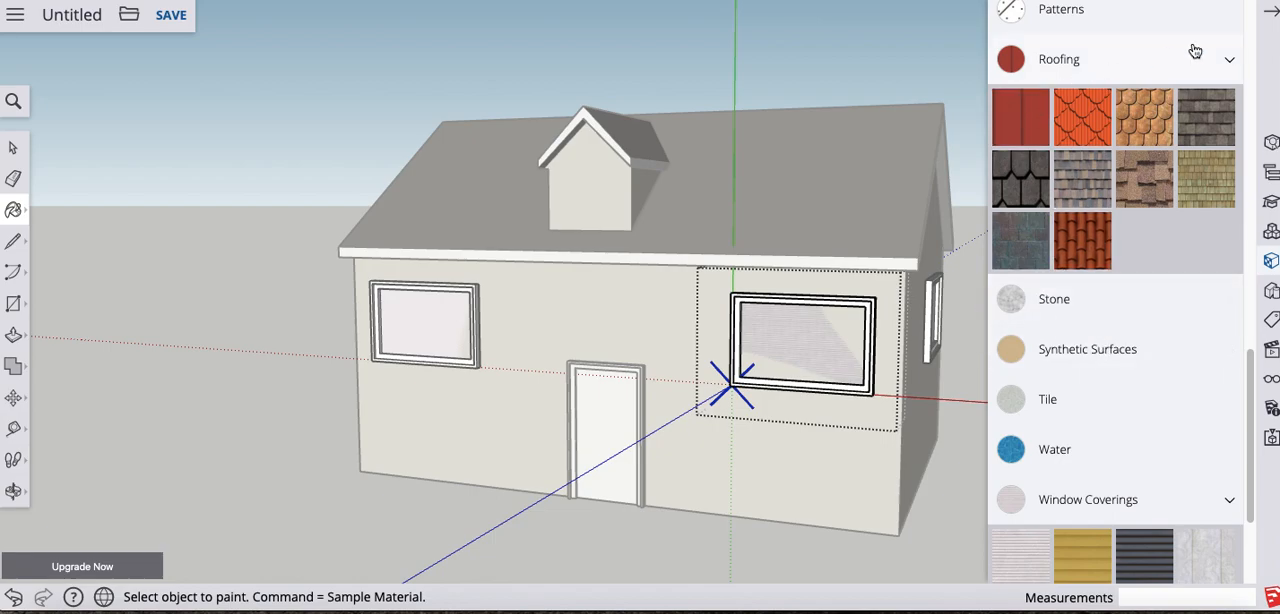
left_click(1269, 14)
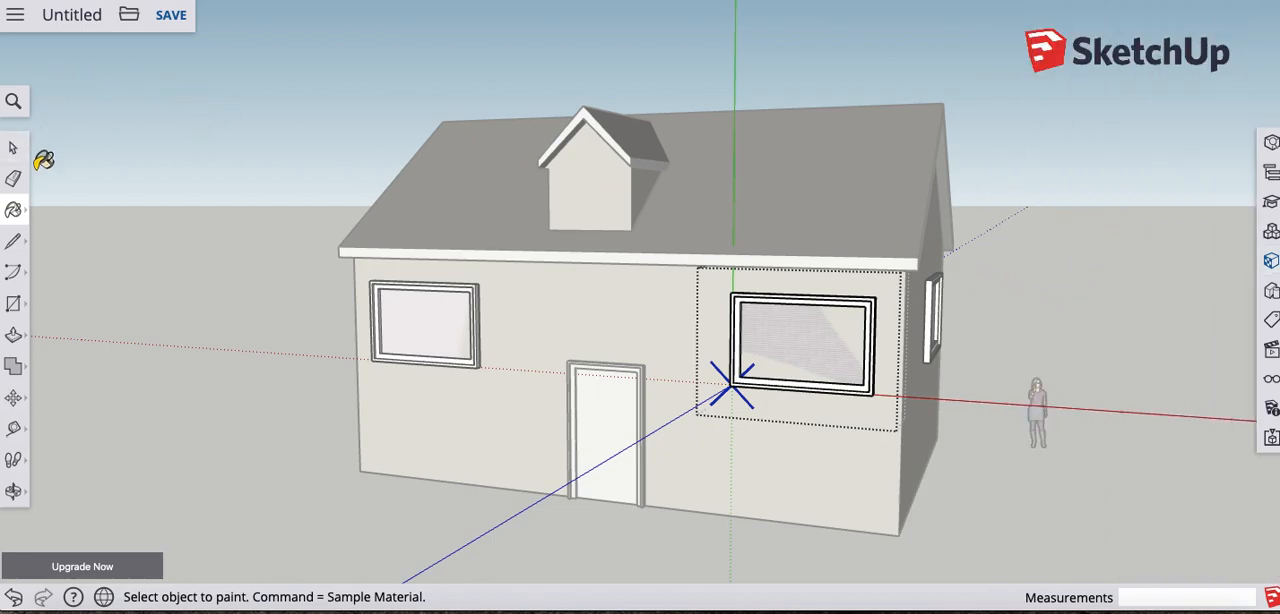
left_click(14, 150)
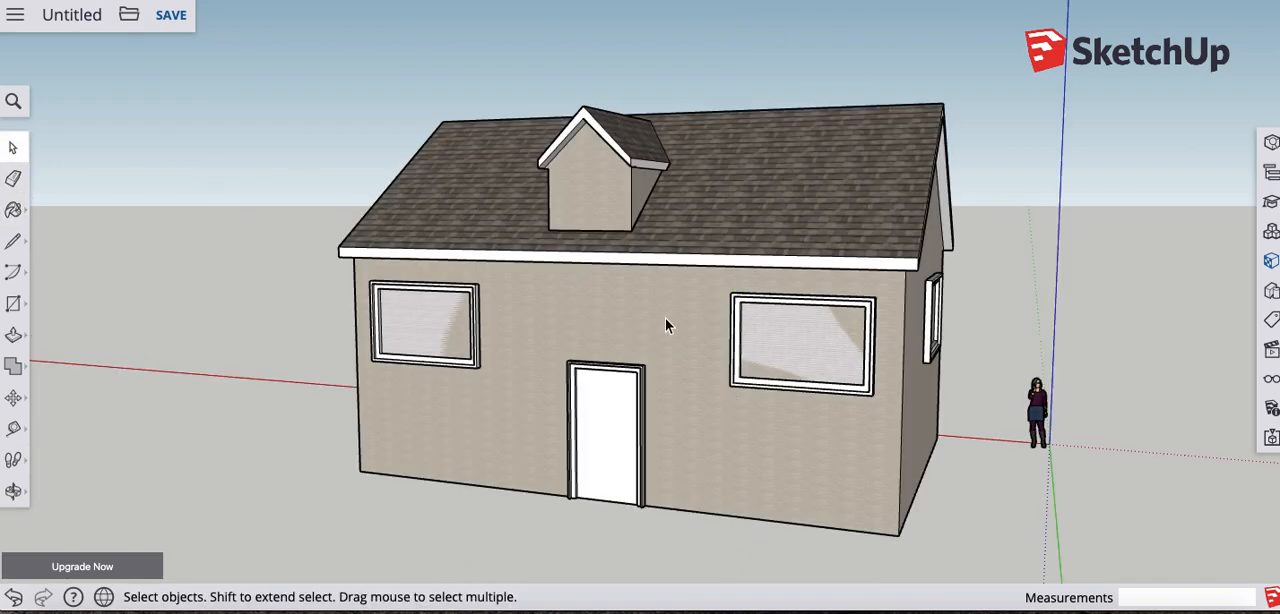
middle_click_drag(666, 320, 594, 210)
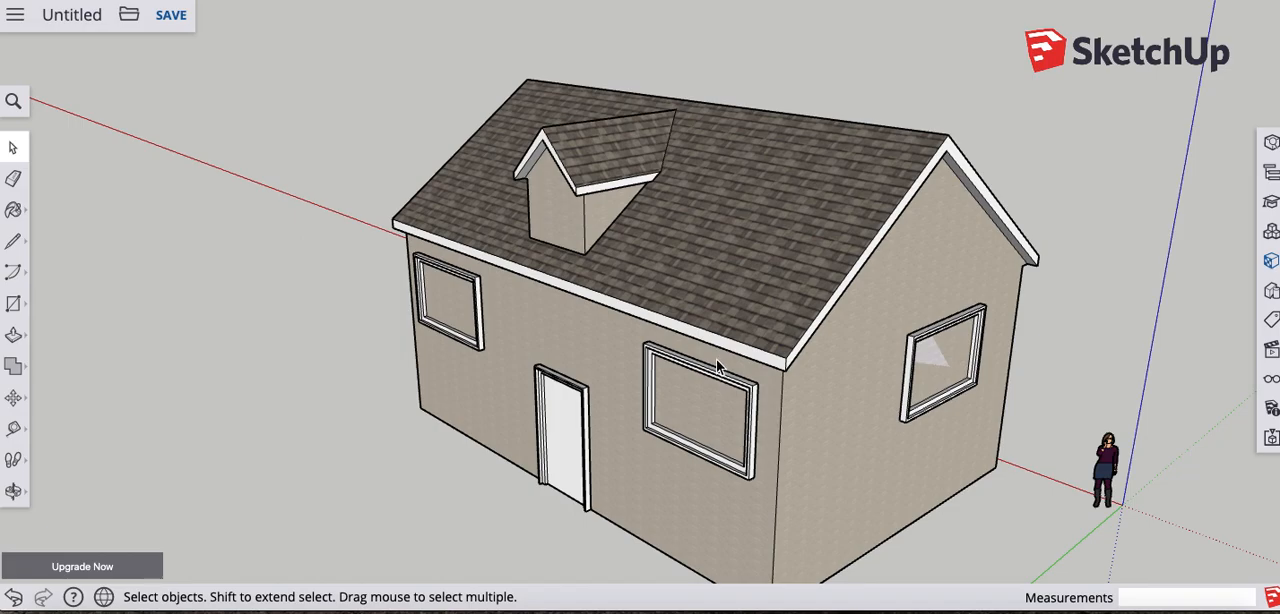
- Save the house model as Tes1234 in the Test Folder of the SketchUp project
middle_click_drag(955, 318, 866, 200)
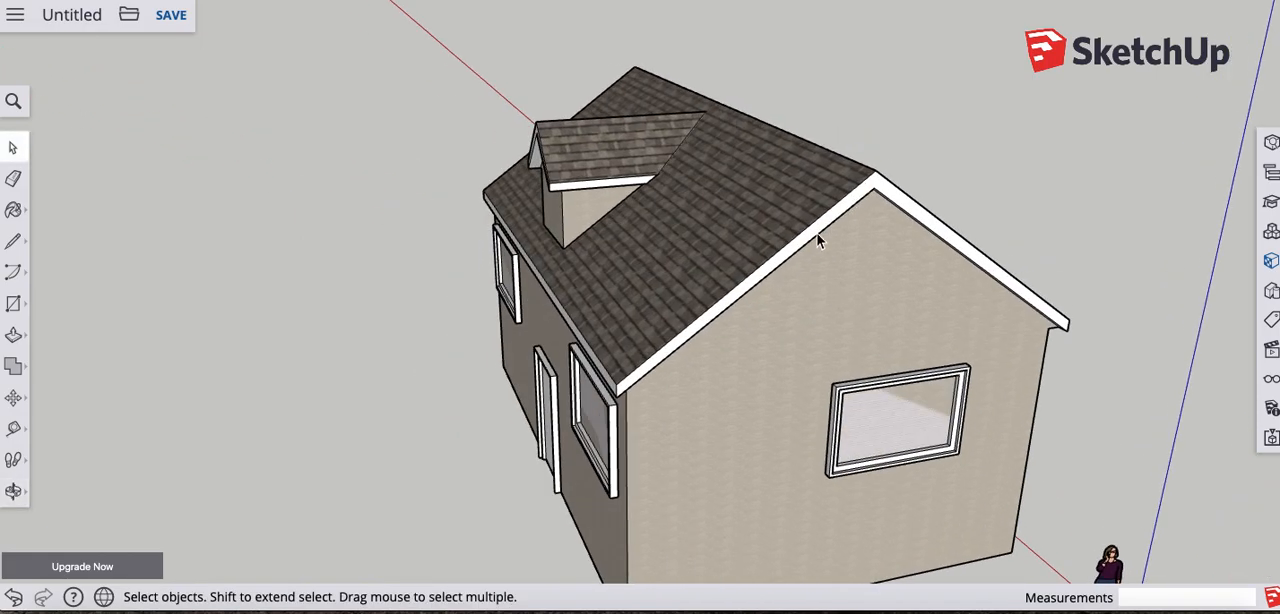
middle_click_drag(913, 265, 859, 303)
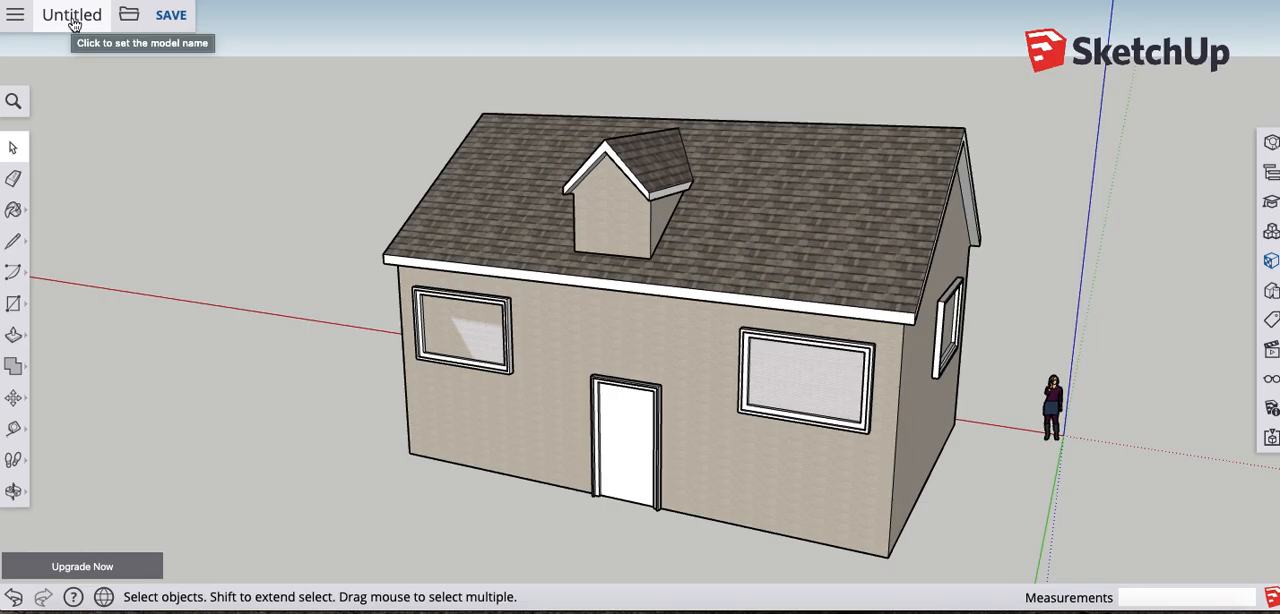
left_click(170, 15)
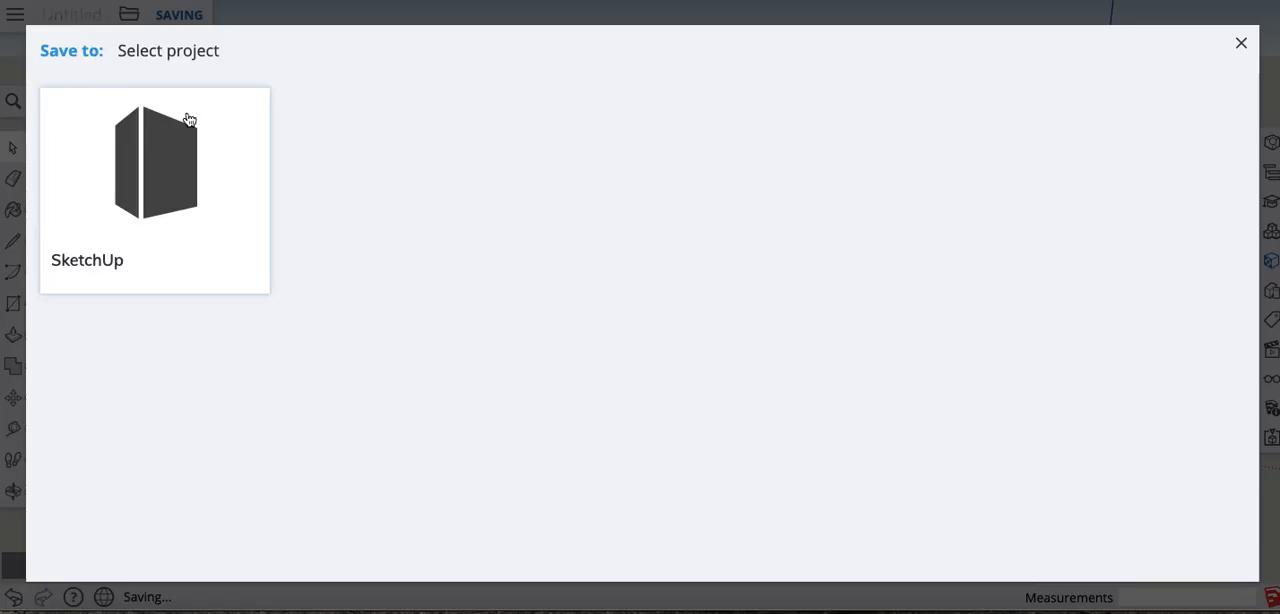
left_click(178, 147)
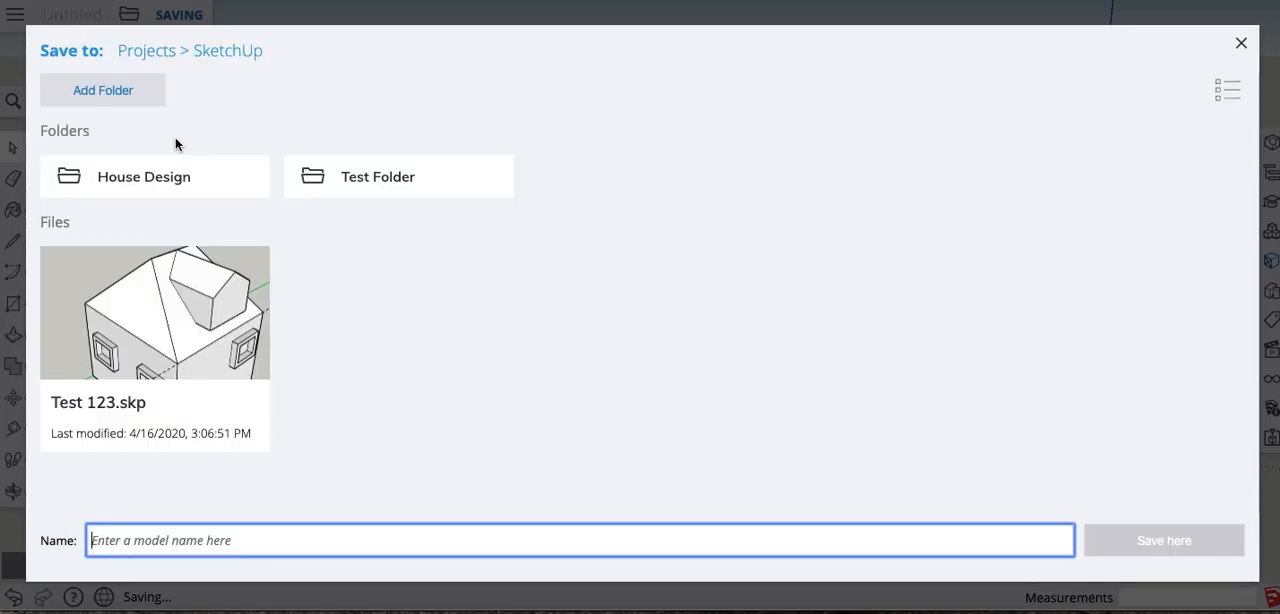
left_click(386, 188)
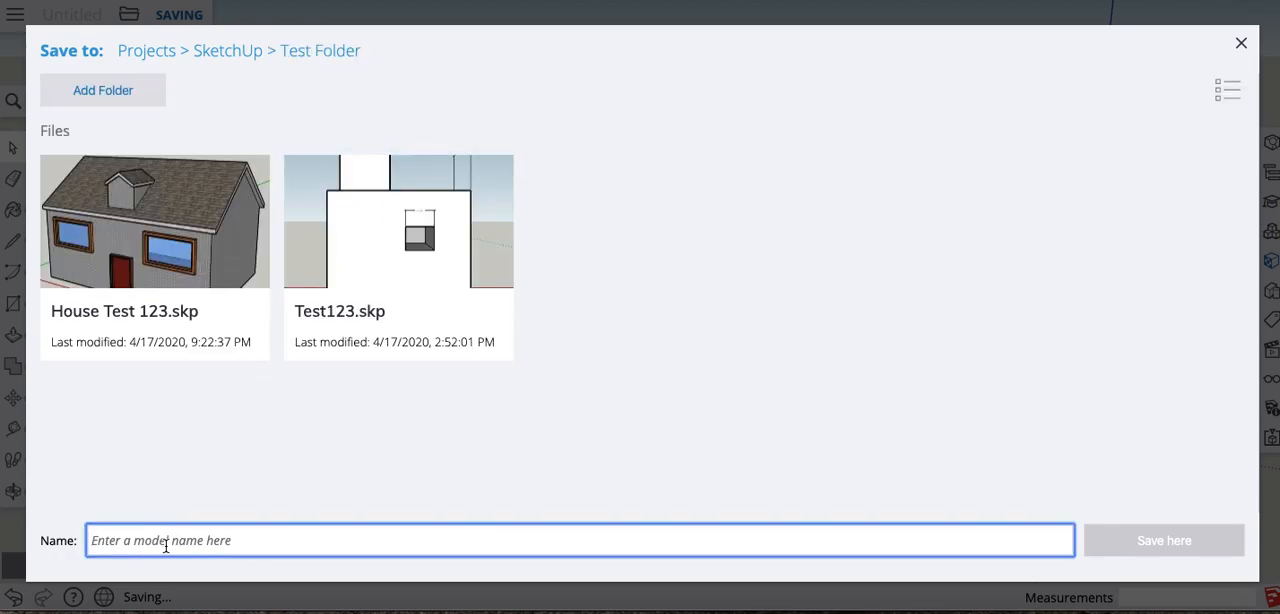
type("Tes1234")
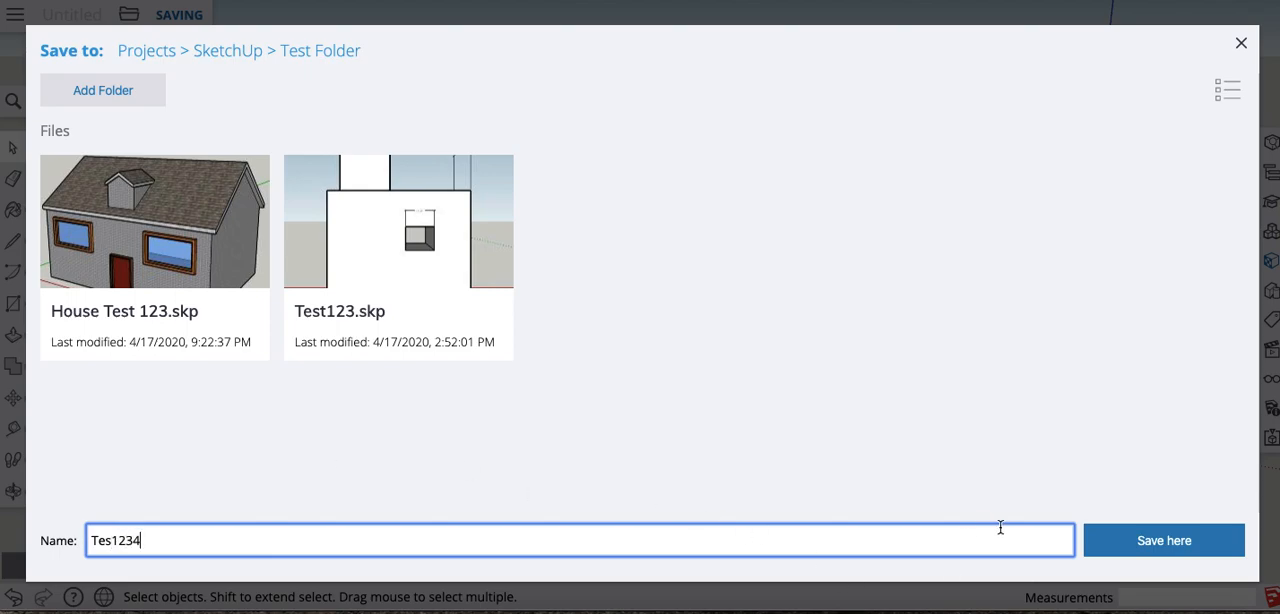
left_click(1127, 554)
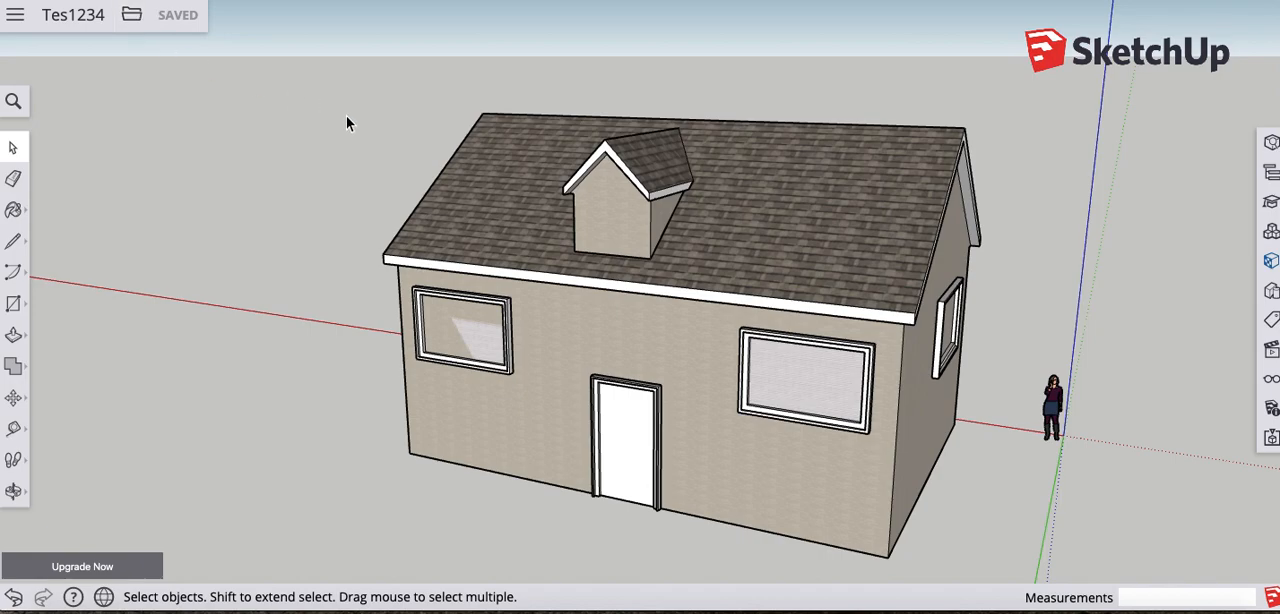
- Bring up the available export formats for the saved house model
left_click(133, 18)
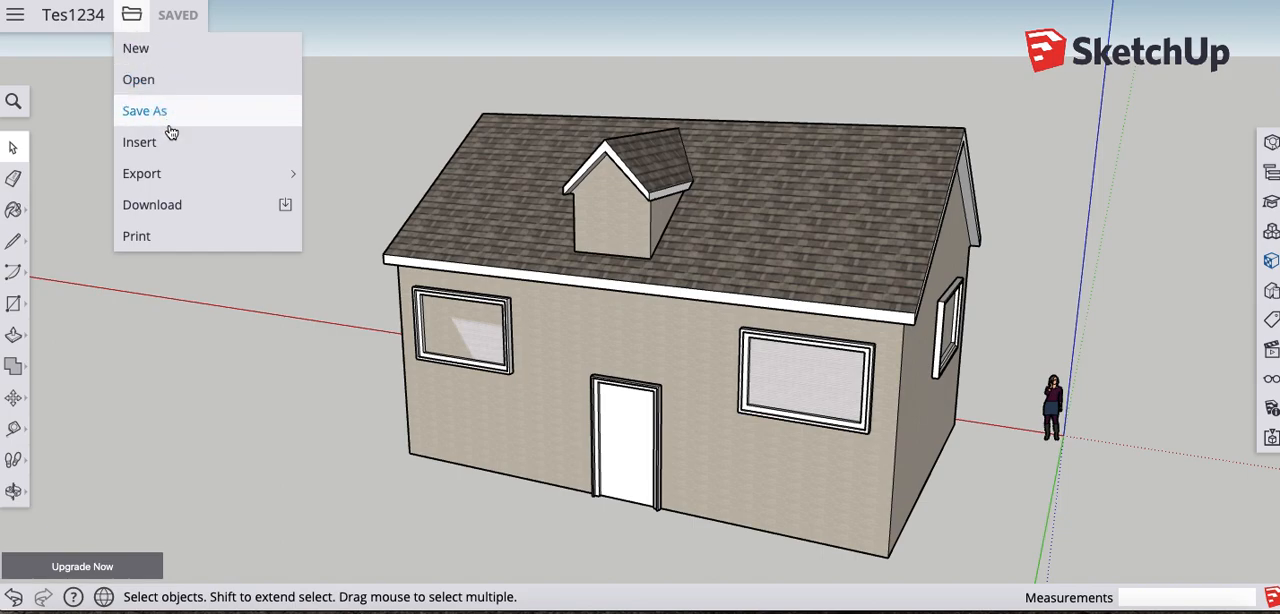
mouse_move(173, 177)
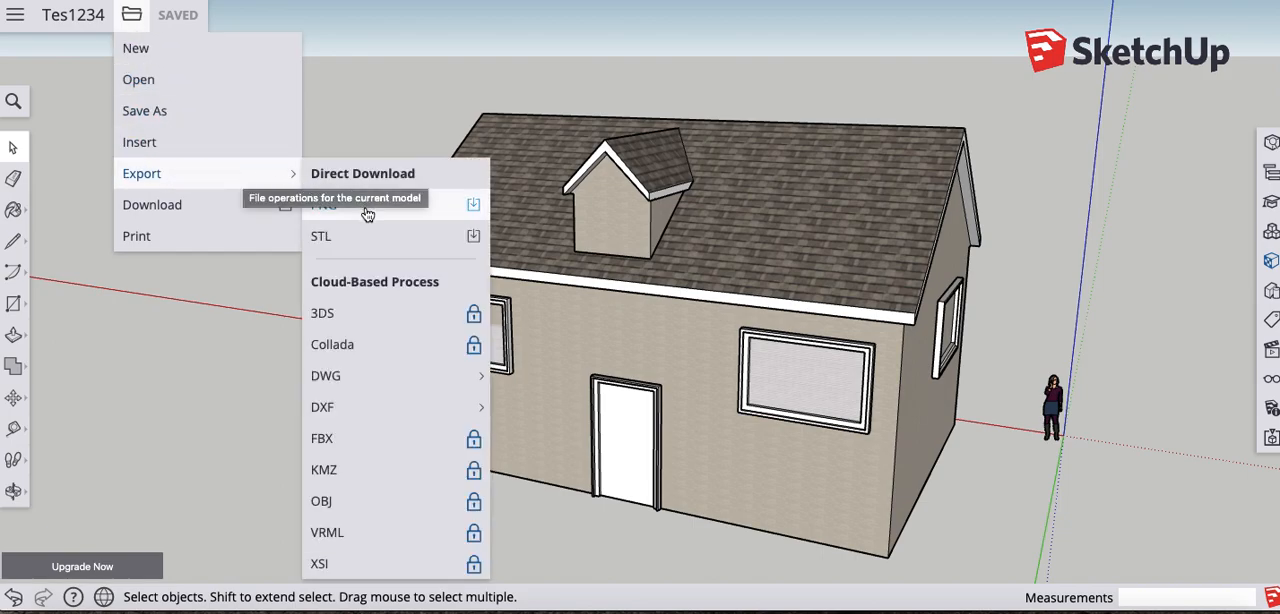